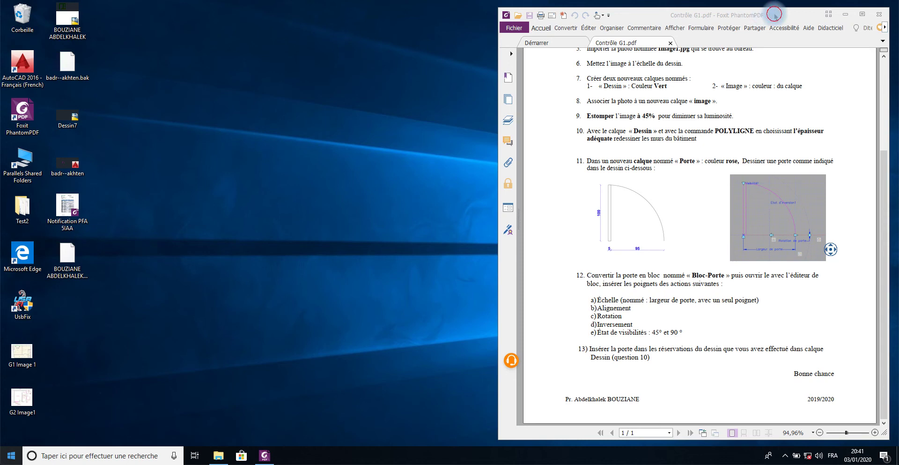
# - Centre the Foxit window on the exam PDF, Contrôle G1.pdf, and scroll through its task list
pyautogui.moveTo(775, 15); pyautogui.dragTo(773, 32)
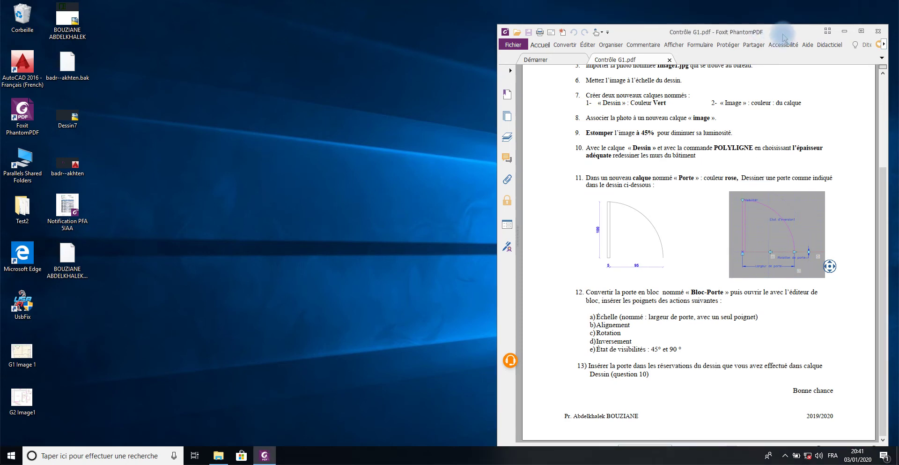
pyautogui.press('Home')
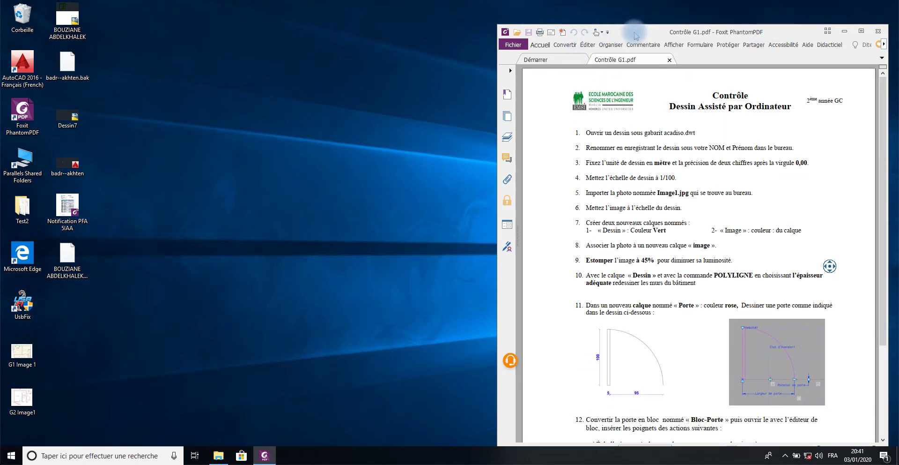
pyautogui.moveTo(635, 36); pyautogui.dragTo(369, 19)
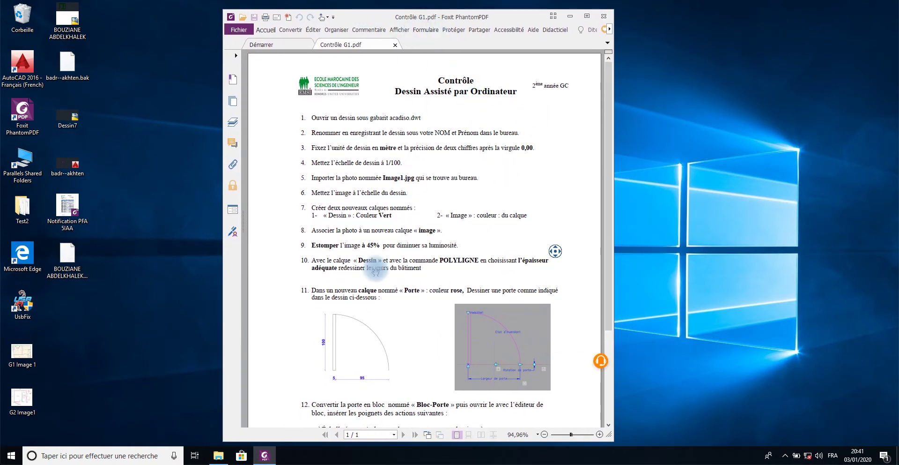
pyautogui.scroll(-5, 444, 242)
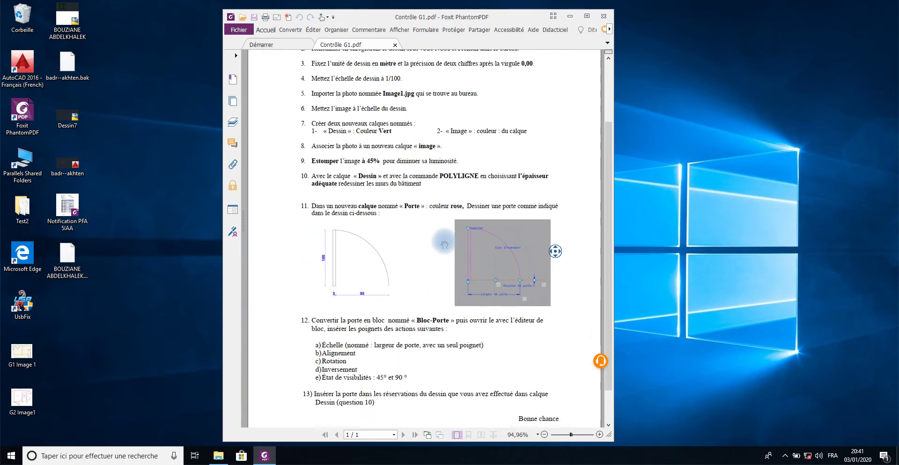
pyautogui.scroll(5, 422, 235)
pyautogui.scroll(-2, 380, 221)
pyautogui.scroll(-3, 380, 222)
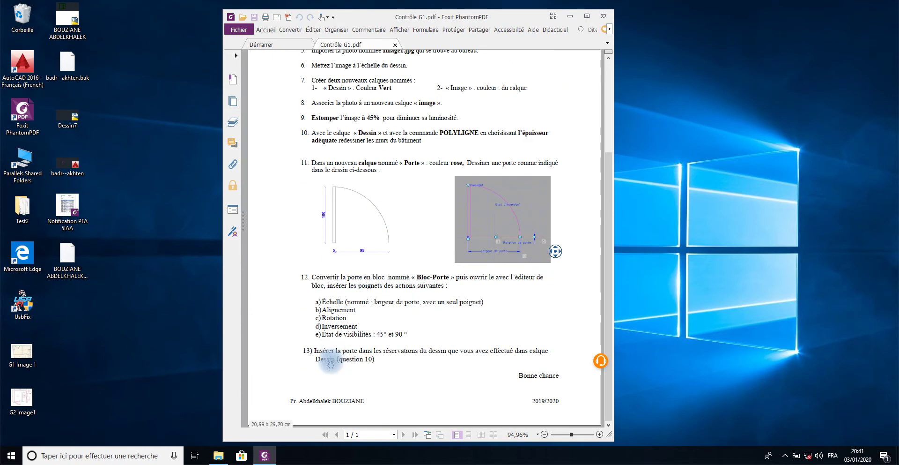
pyautogui.scroll(1, 331, 361)
pyautogui.scroll(2, 331, 361)
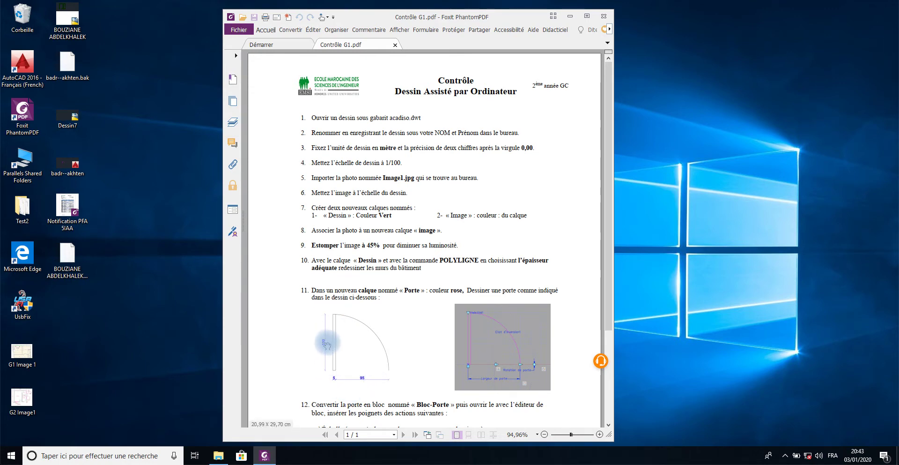
pyautogui.scroll(-3, 330, 365)
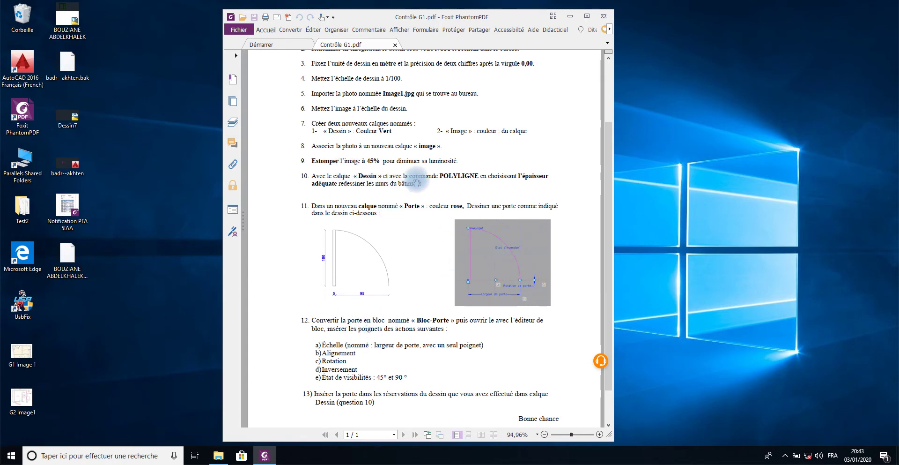
# - Launch AutoCAD 2016 from its desktop shortcut and move the exam PDF window aside
pyautogui.click(576, 21)
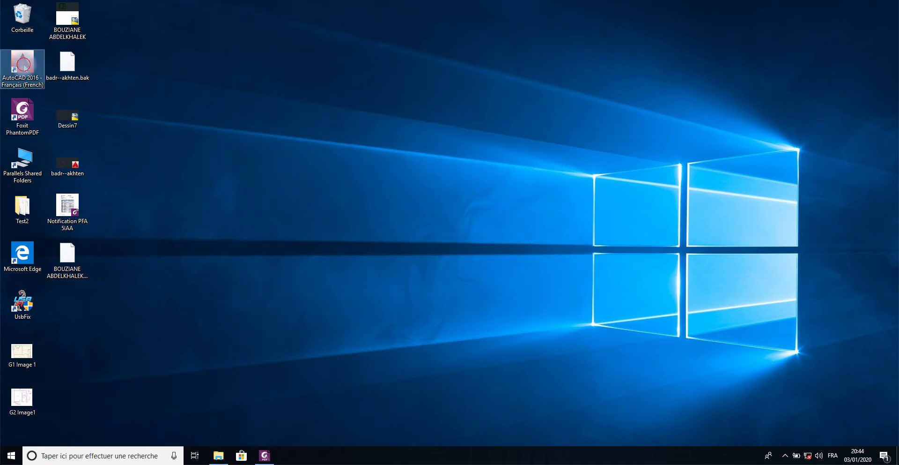
pyautogui.doubleClick(23, 63)
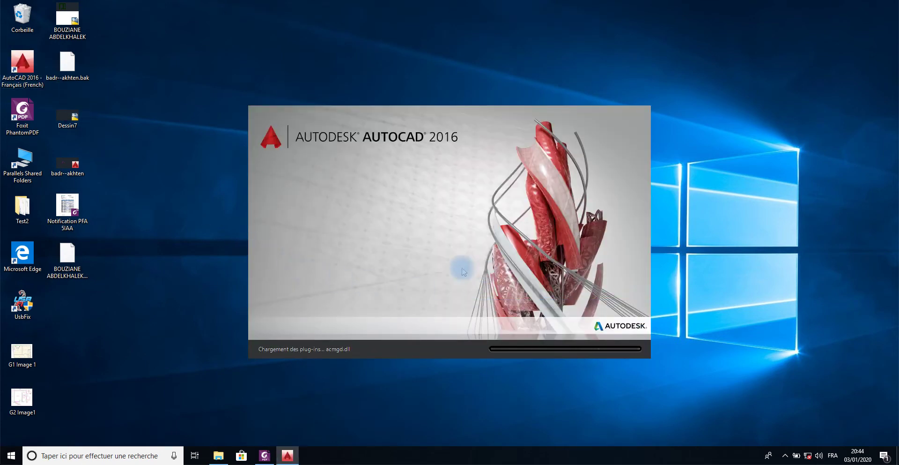
pyautogui.click(265, 455)
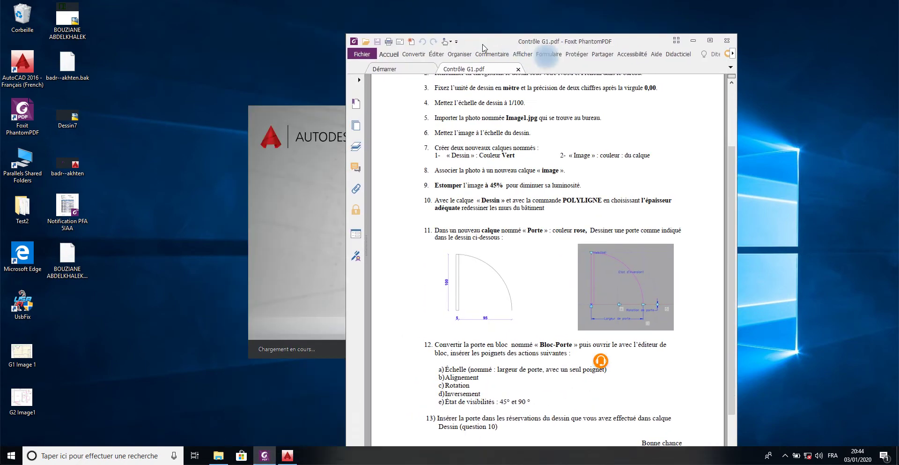
pyautogui.moveTo(482, 45); pyautogui.dragTo(652, 12)
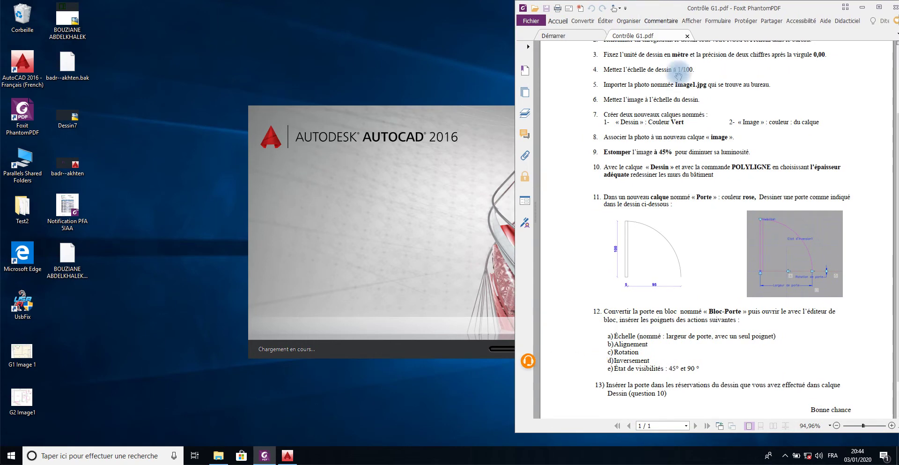
# - Review the exam PDF, then bring AutoCAD to the front and maximize it
pyautogui.scroll(3, 675, 141)
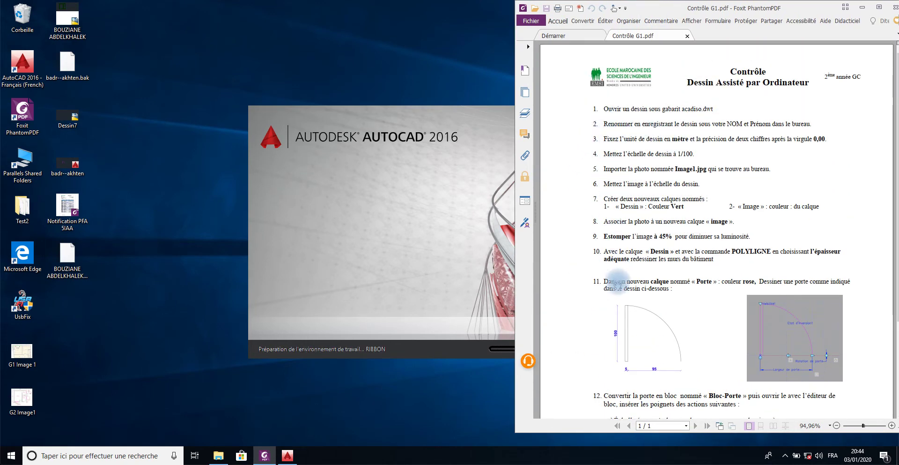
pyautogui.scroll(-3, 668, 246)
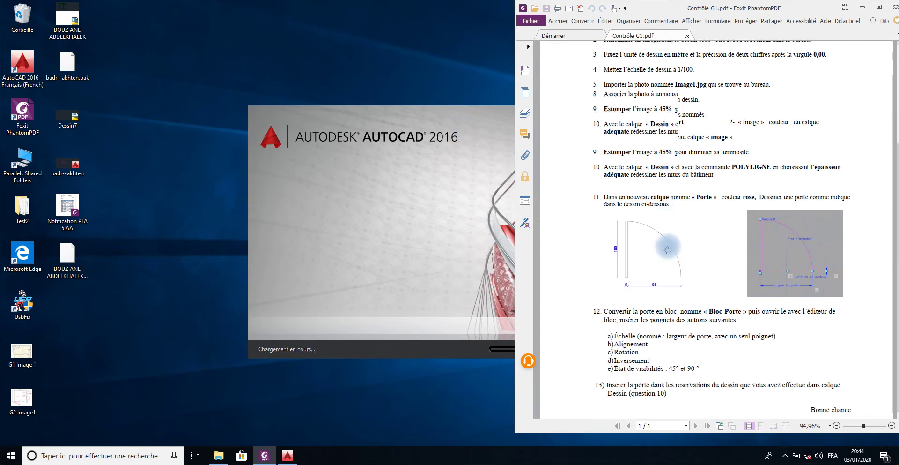
pyautogui.scroll(-2, 668, 249)
pyautogui.scroll(5, 658, 187)
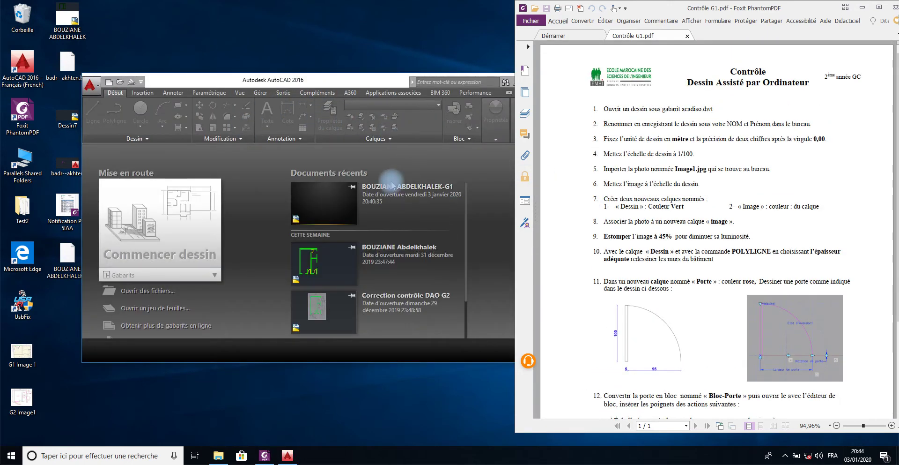
pyautogui.click(384, 80)
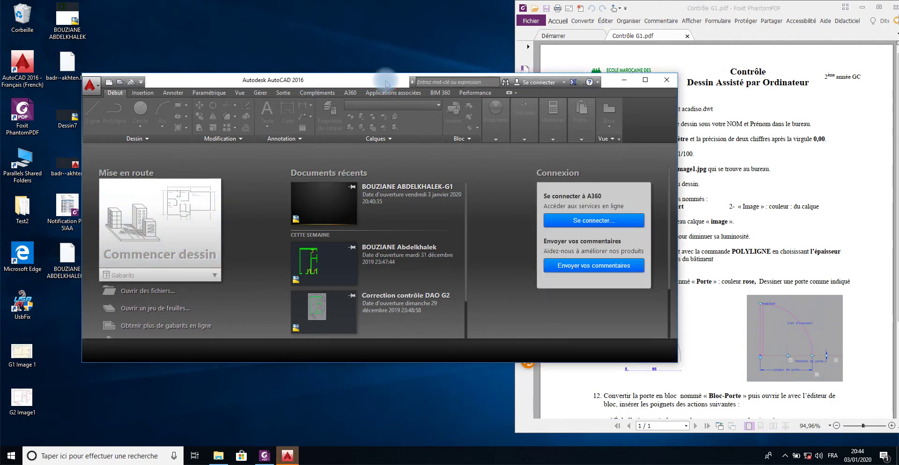
pyautogui.click(645, 80)
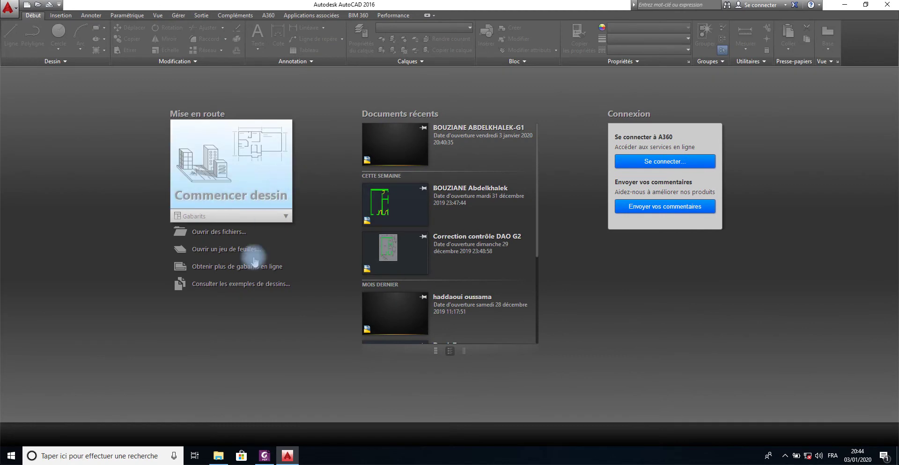
# - Create a new drawing, Dessin1, from the acadiso.dwt template
pyautogui.click(286, 217)
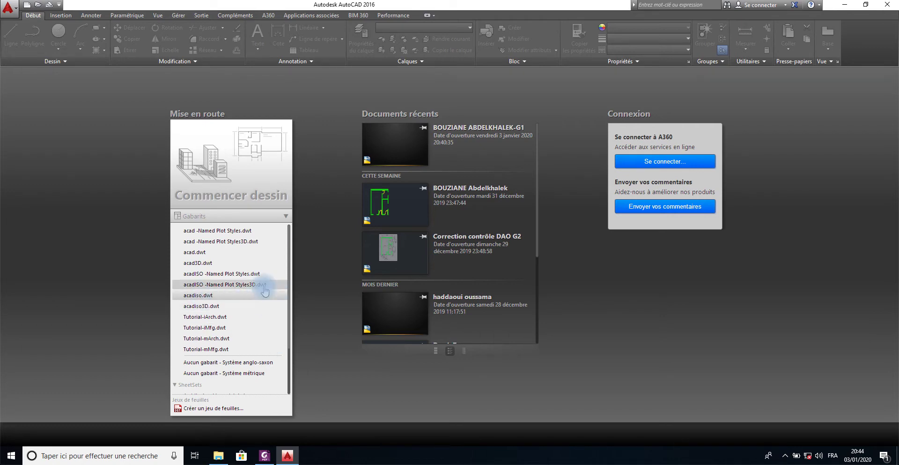
pyautogui.click(211, 297)
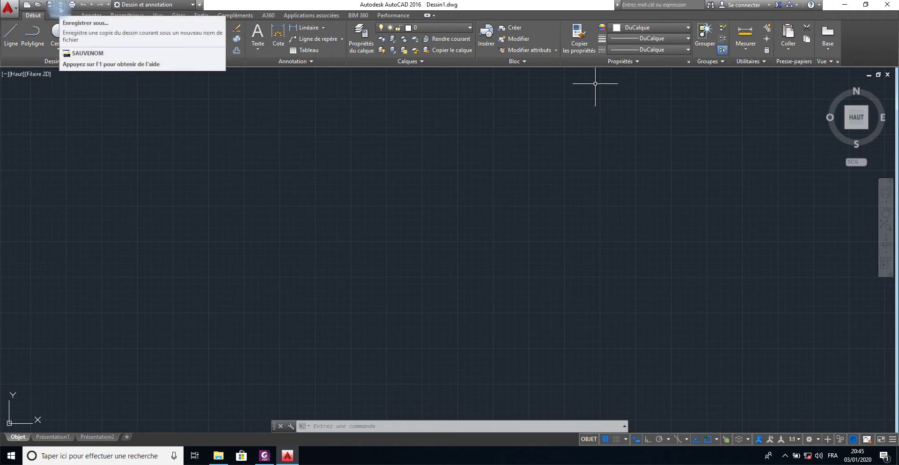
# - Save the drawing to the Desktop as a DWG named with the student's name followed by -G1
pyautogui.click(9, 9)
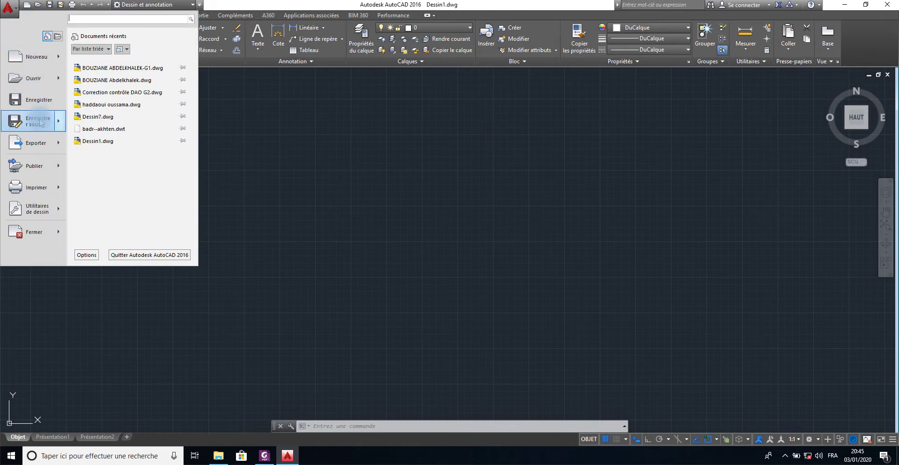
pyautogui.moveTo(33, 121)
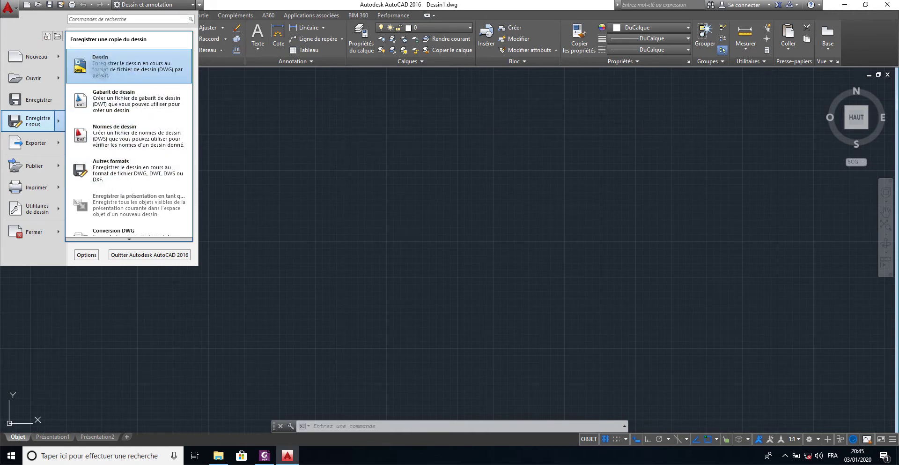
pyautogui.click(100, 70)
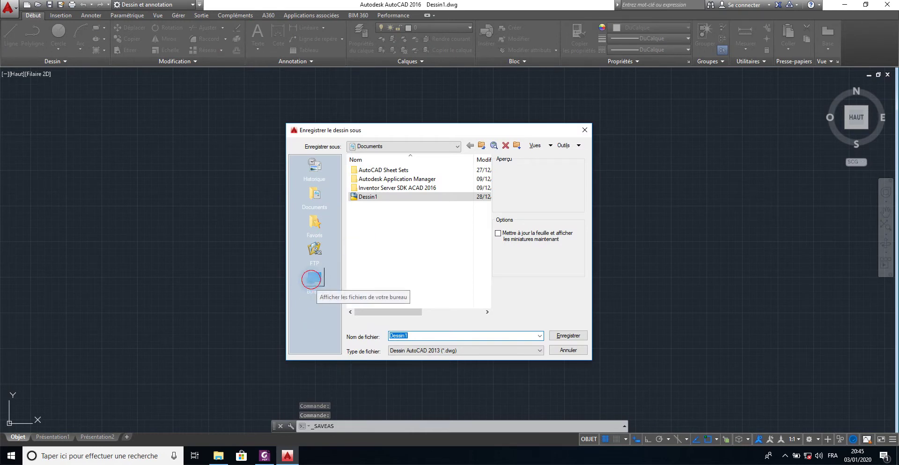
pyautogui.click(312, 278)
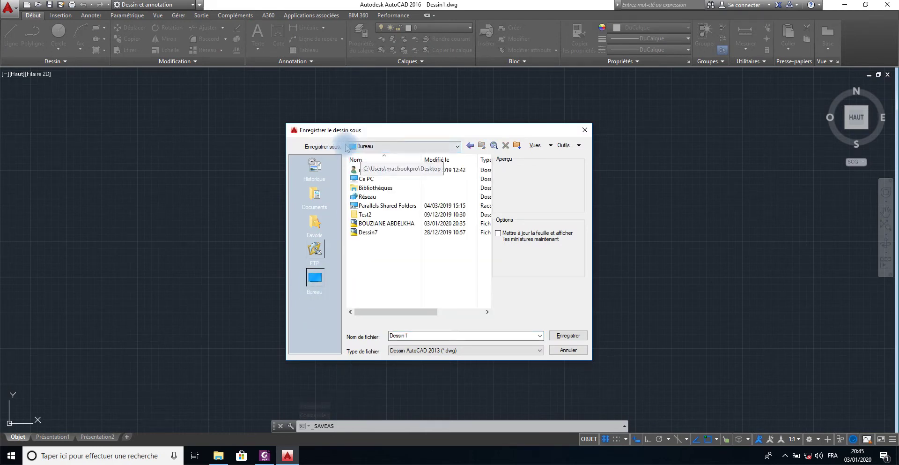
pyautogui.click(405, 334)
pyautogui.doubleClick(401, 334)
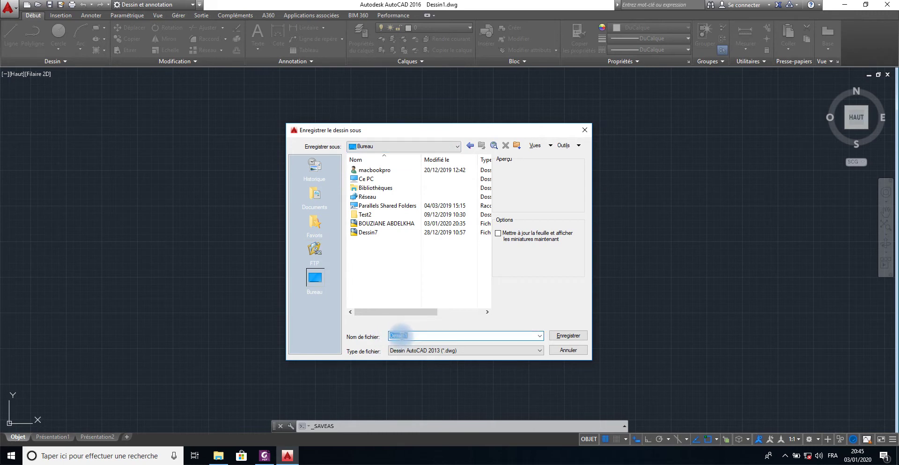
pyautogui.write('Bouziane Abdelkhalek')
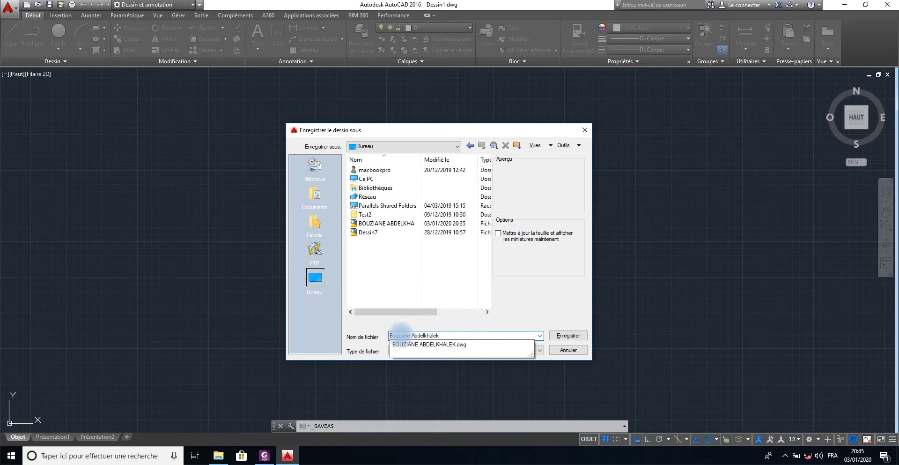
pyautogui.write('-G1')
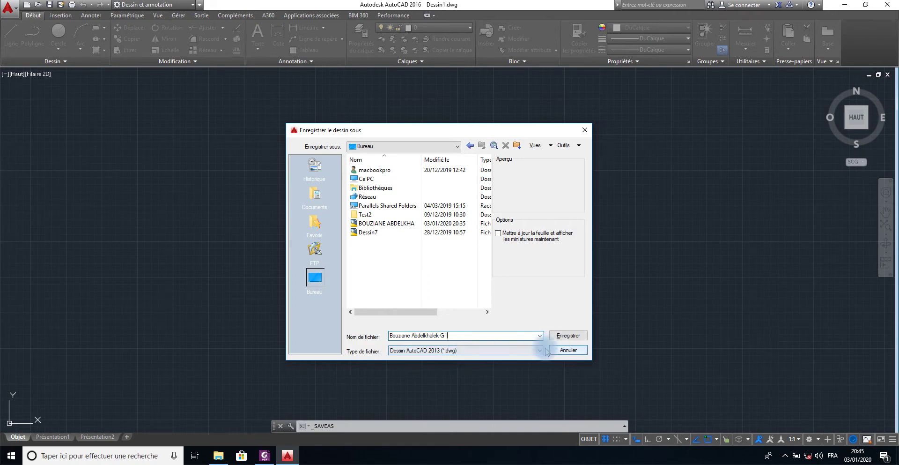
pyautogui.click(572, 336)
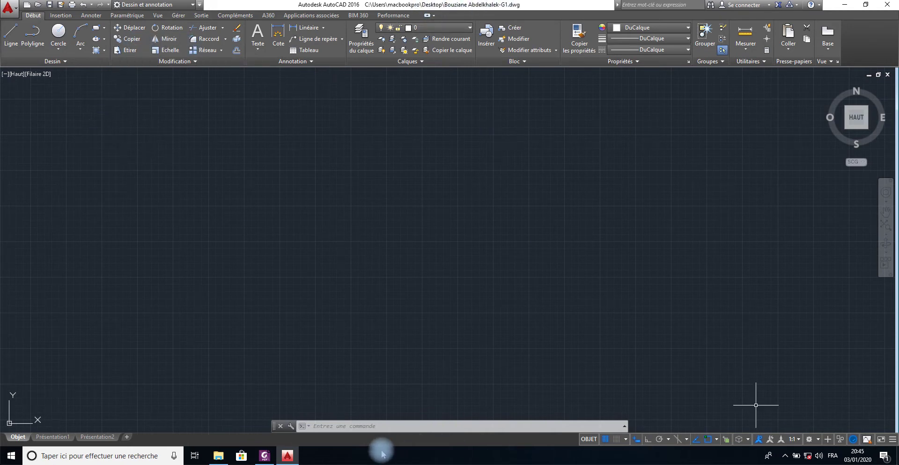
# - Check the exam sheet, then bring up the drawing units settings with U and close them
pyautogui.click(264, 456)
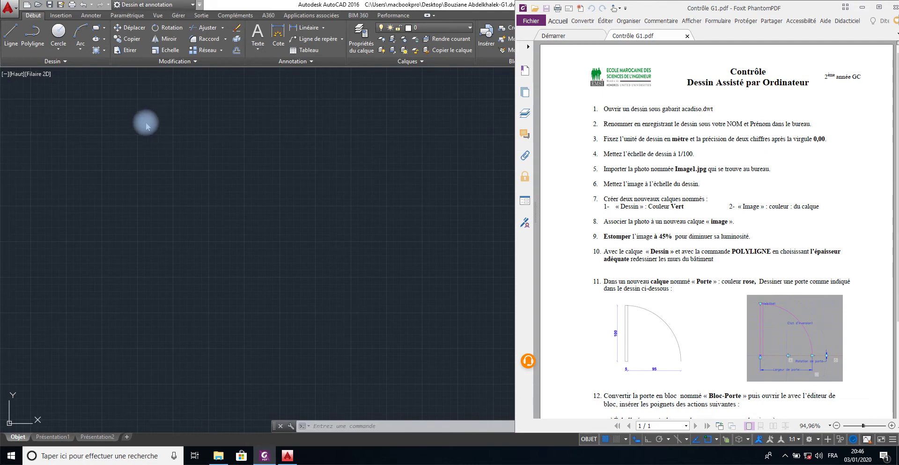
pyautogui.click(171, 126)
pyautogui.click(395, 245)
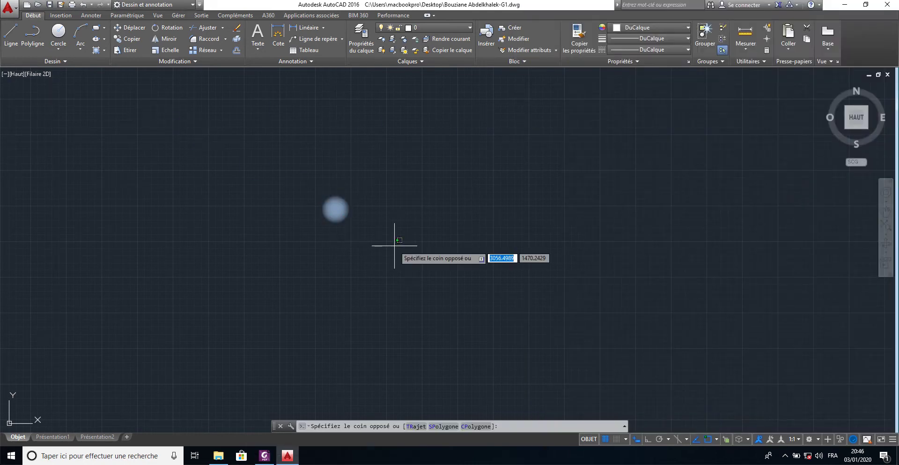
pyautogui.write('Ui')
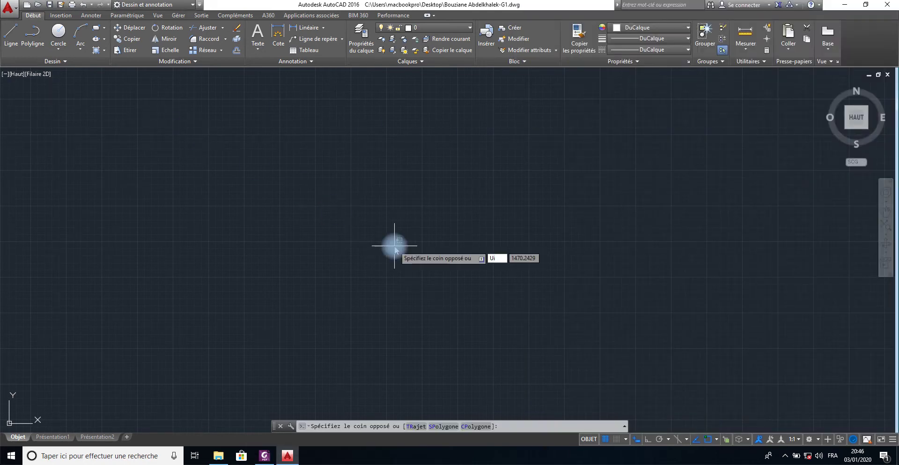
pyautogui.press('Return')
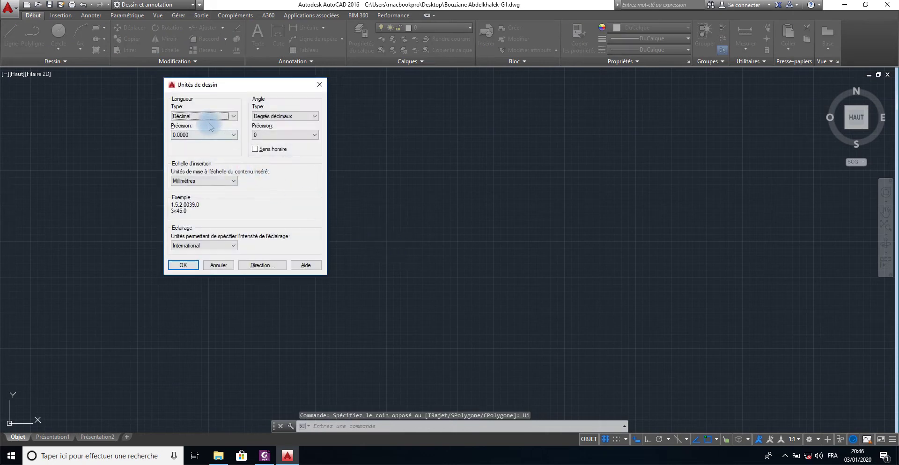
pyautogui.click(320, 86)
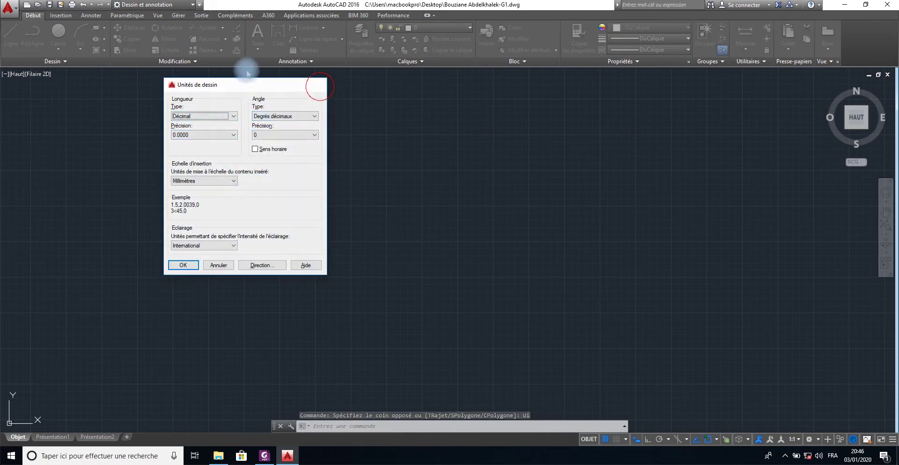
# - In Utilitaires de dessin > Unités, set insertion units to Mètres and length precision to 0.00
pyautogui.click(17, 17)
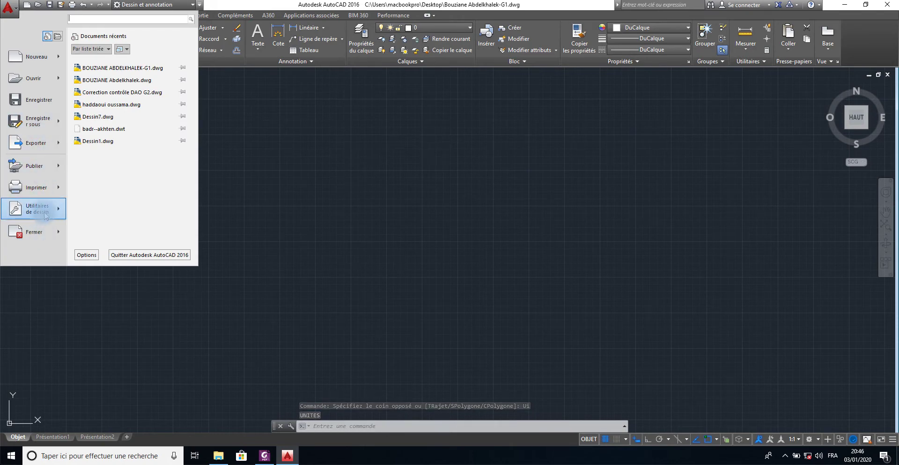
pyautogui.moveTo(36, 209)
pyautogui.click(111, 97)
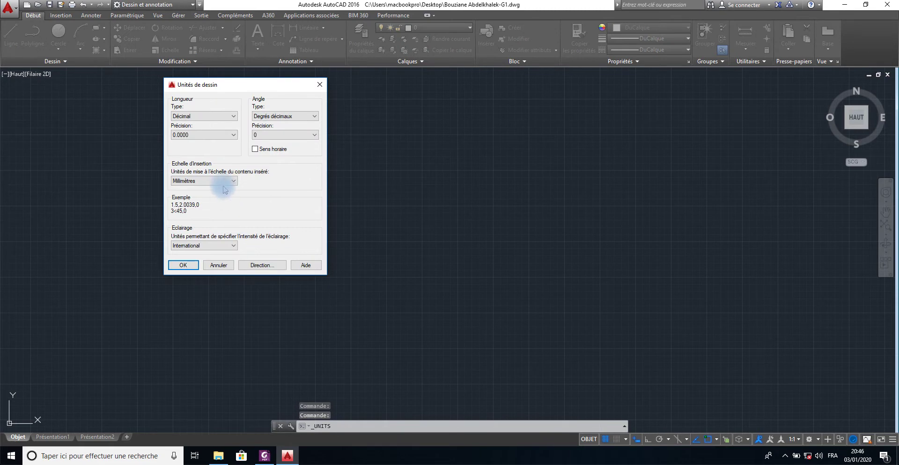
pyautogui.click(234, 181)
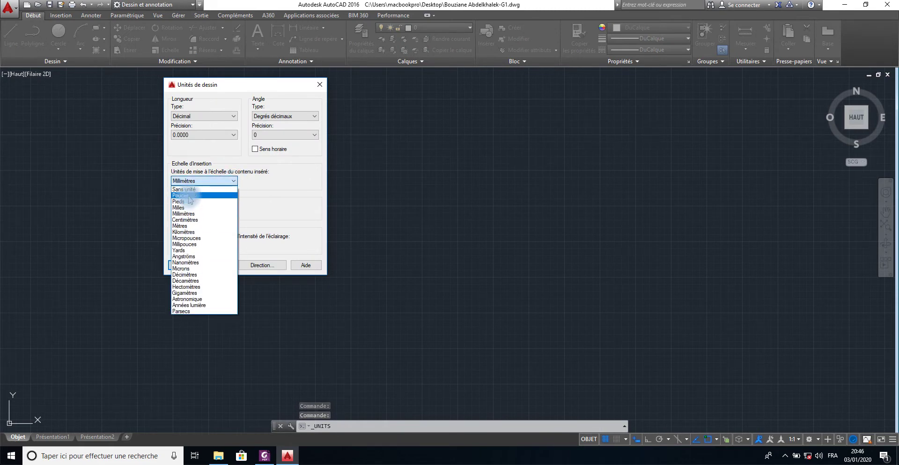
pyautogui.click(181, 225)
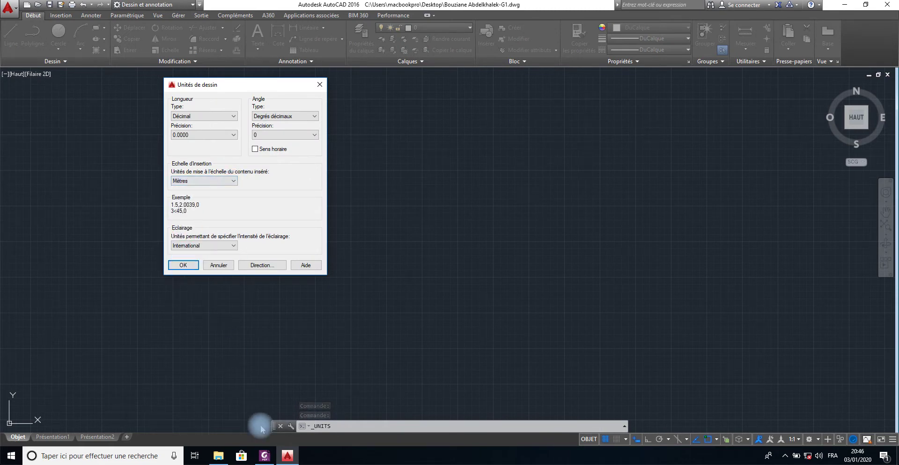
pyautogui.click(265, 455)
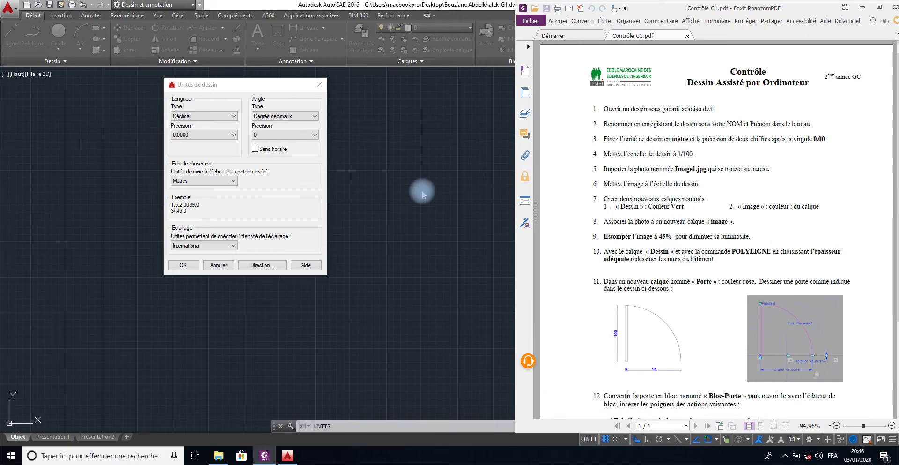
pyautogui.click(230, 134)
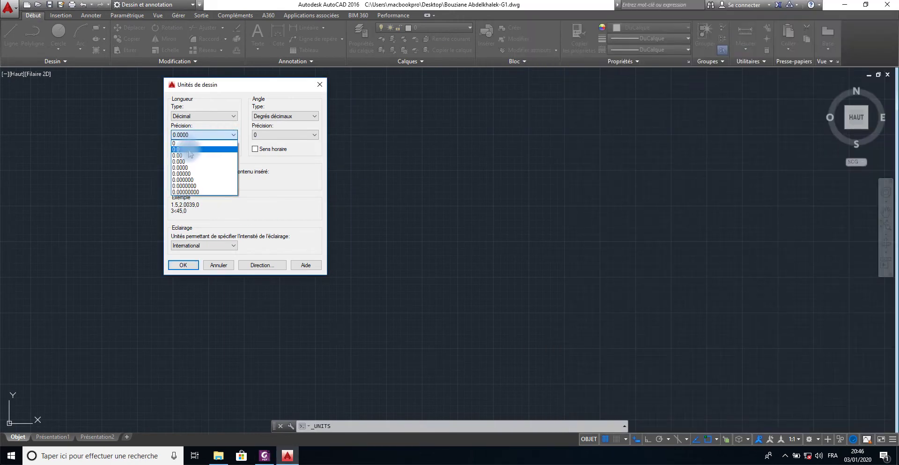
pyautogui.click(186, 156)
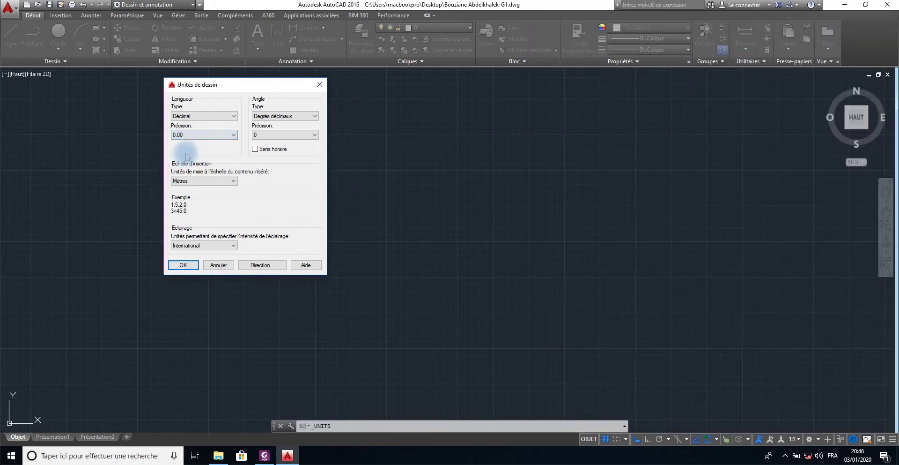
pyautogui.click(182, 265)
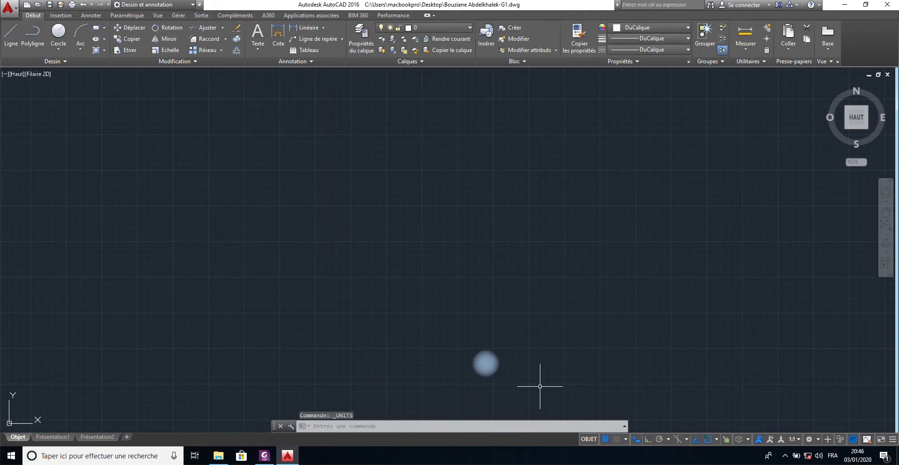
# - Set the annotation scale to 1:100, opening and closing the scale list editor unchanged
pyautogui.click(794, 439)
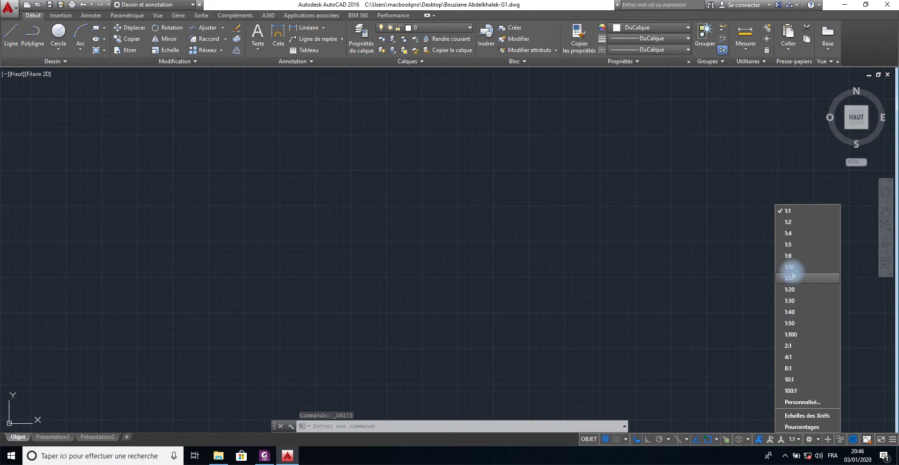
pyautogui.click(795, 335)
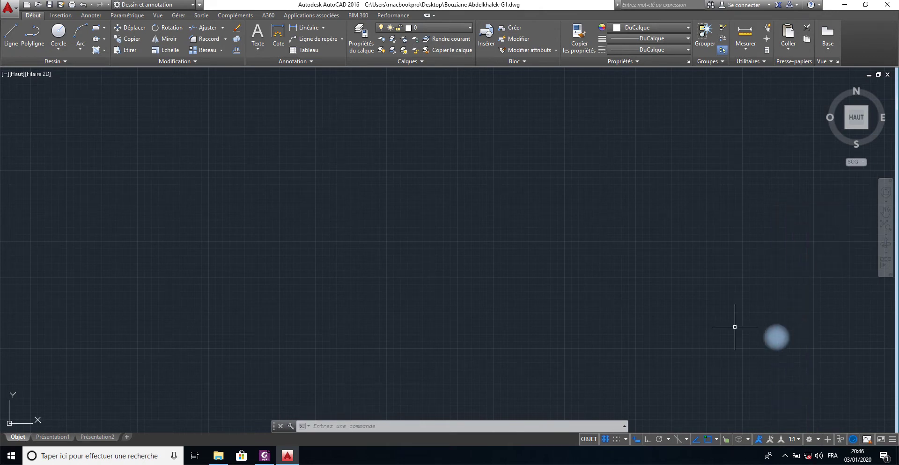
pyautogui.click(795, 439)
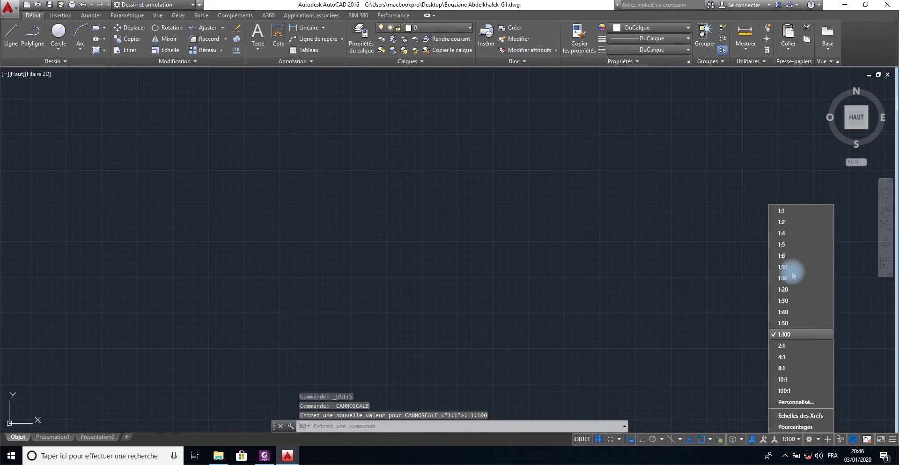
pyautogui.click(797, 402)
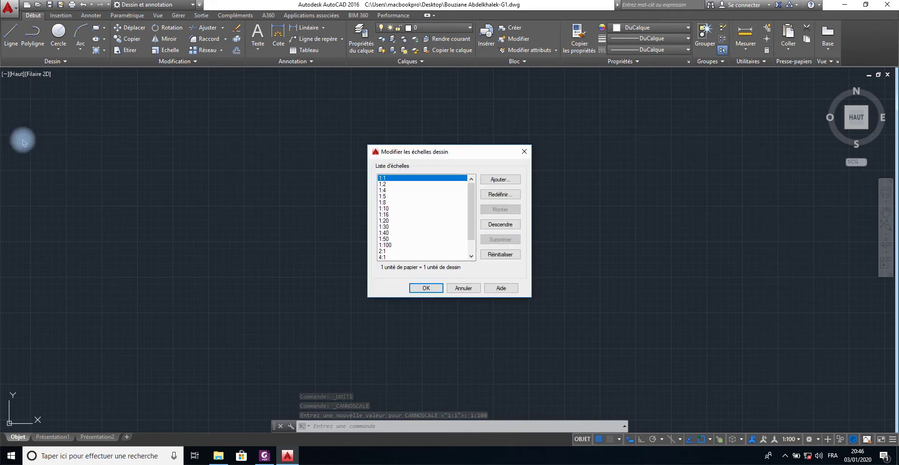
pyautogui.click(524, 151)
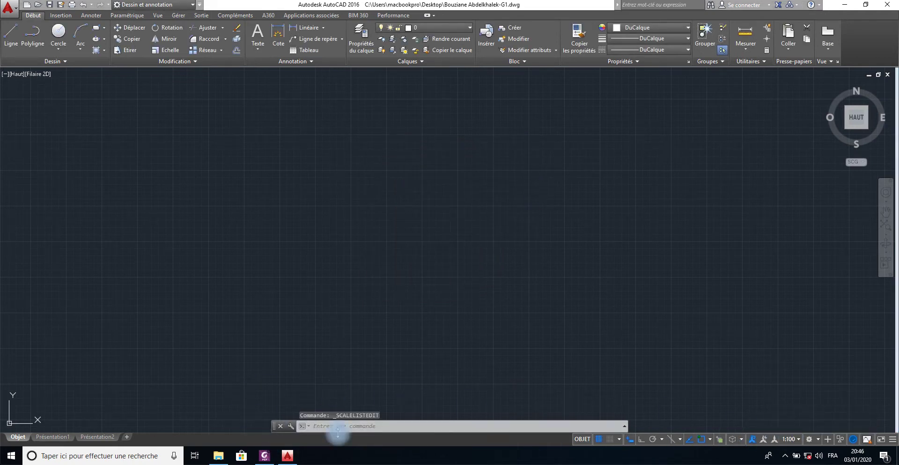
# - Review the exam PDF, then switch to the Insertion ribbon tab
pyautogui.click(264, 455)
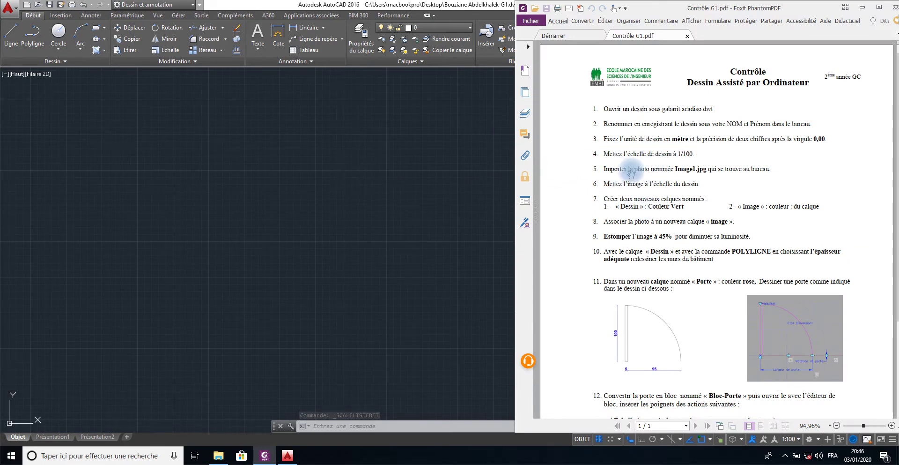
pyautogui.click(862, 10)
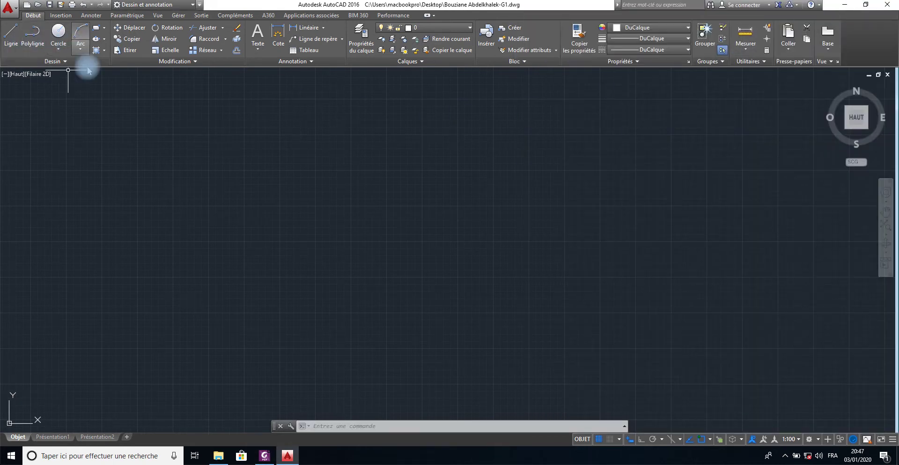
pyautogui.click(60, 17)
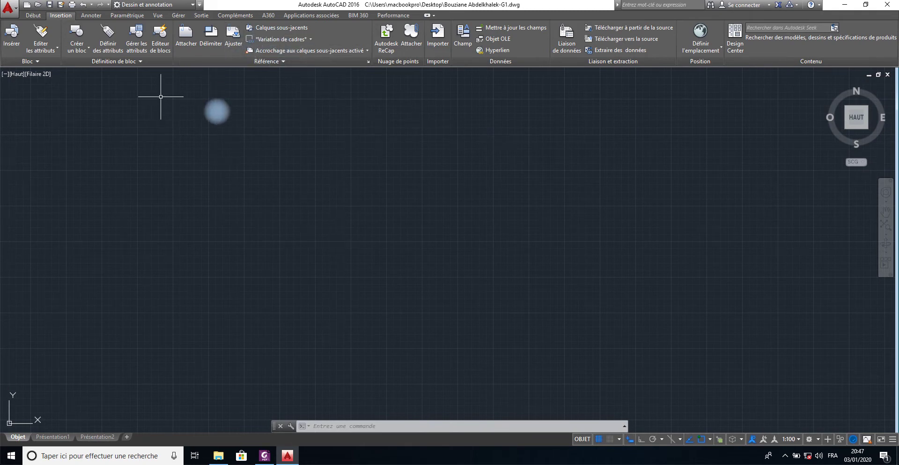
# - Open the Attacher file browser from the Référence panel
pyautogui.click(191, 46)
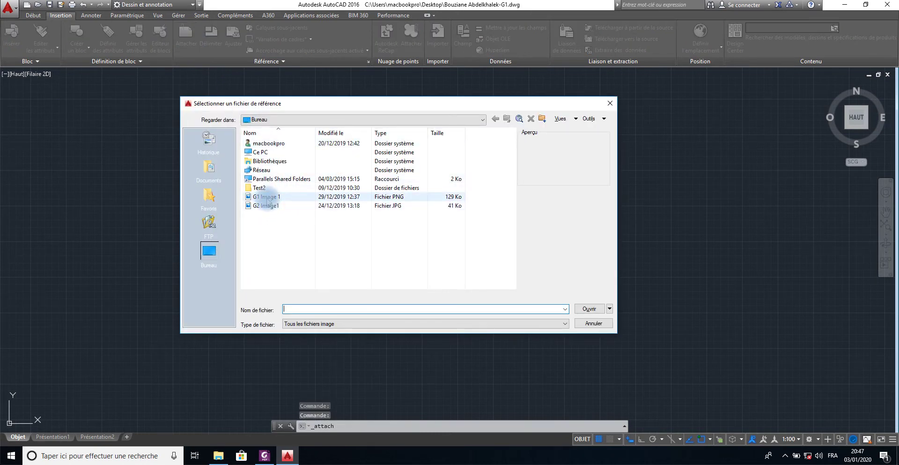
# - Select G1 Image 1 on the Desktop and open it in the Attacher une image dialog
pyautogui.click(267, 199)
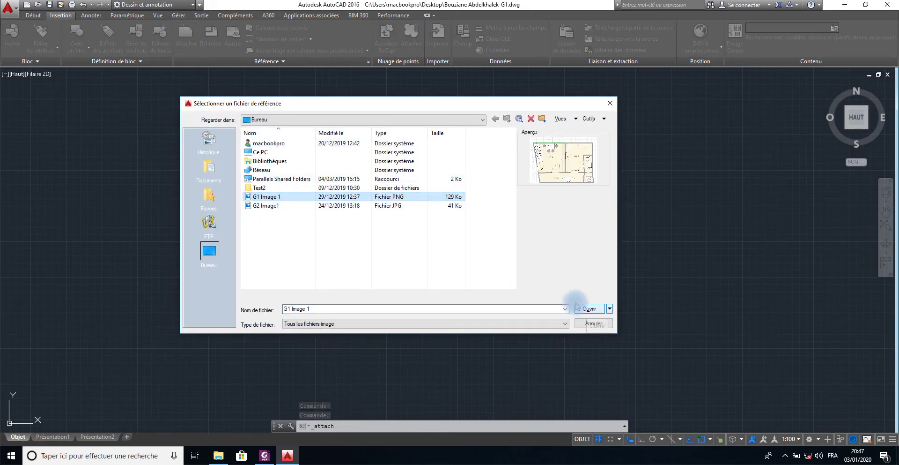
pyautogui.click(290, 324)
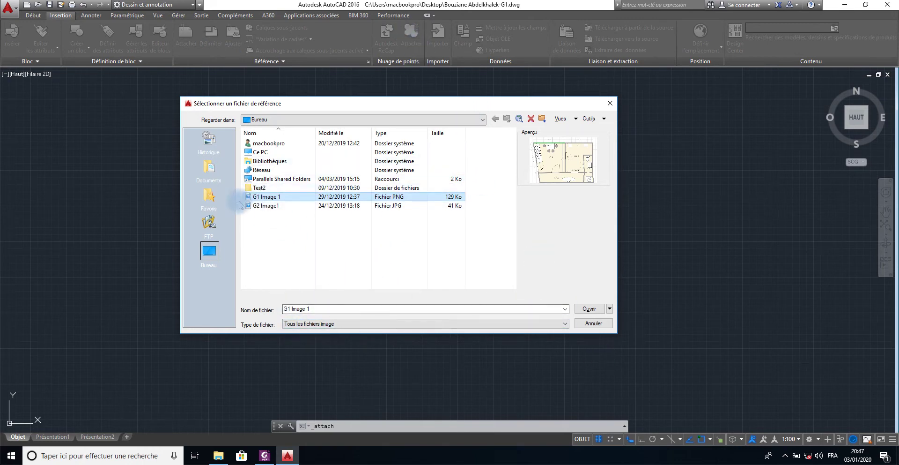
pyautogui.click(589, 308)
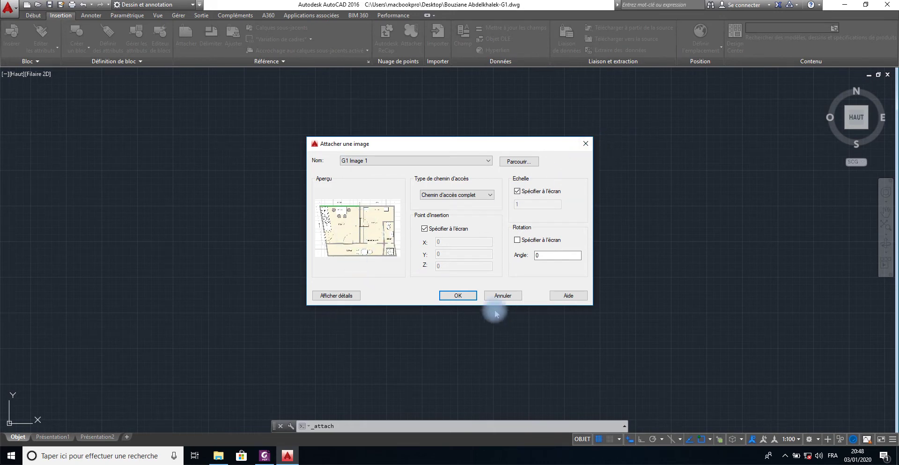
# - Insert G1 Image 1 at scale factor 1 by picking its corner and size, then return to Début
pyautogui.click(458, 300)
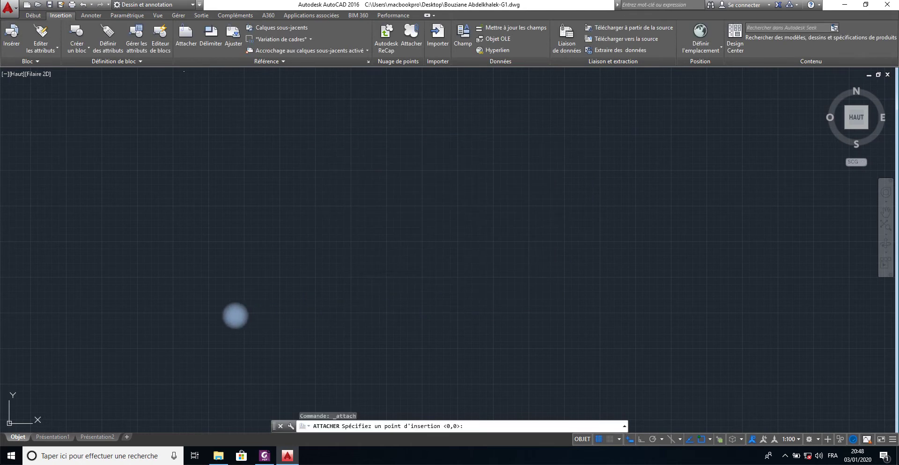
pyautogui.click(317, 332)
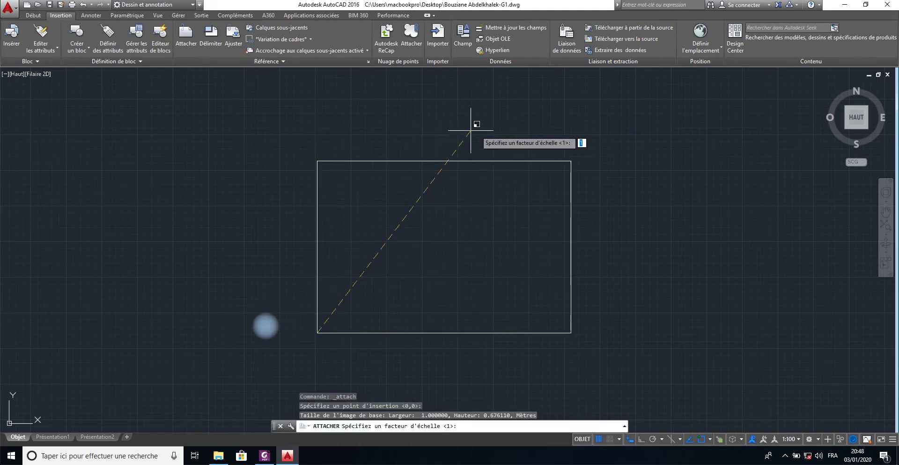
pyautogui.click(578, 103)
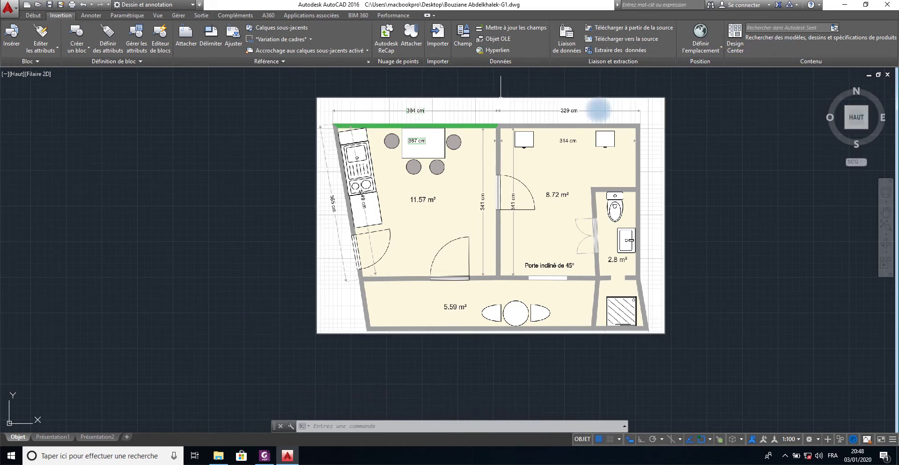
pyautogui.click(34, 15)
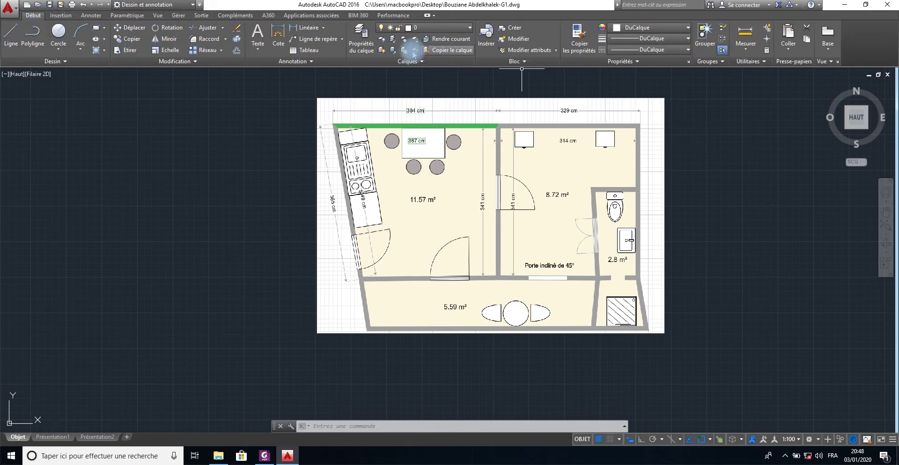
# - Total 384 + 329 = 713 in QuickCalc, then close the calculator
pyautogui.click(756, 61)
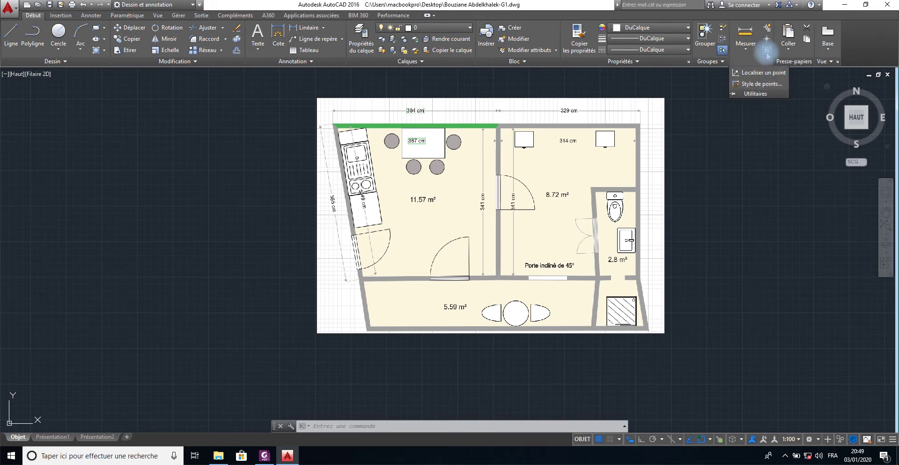
pyautogui.click(767, 51)
pyautogui.write('384')
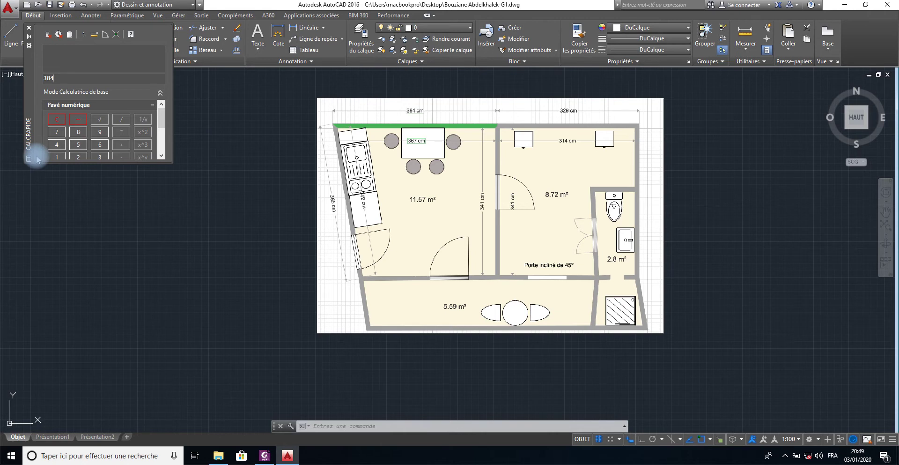
pyautogui.click(123, 145)
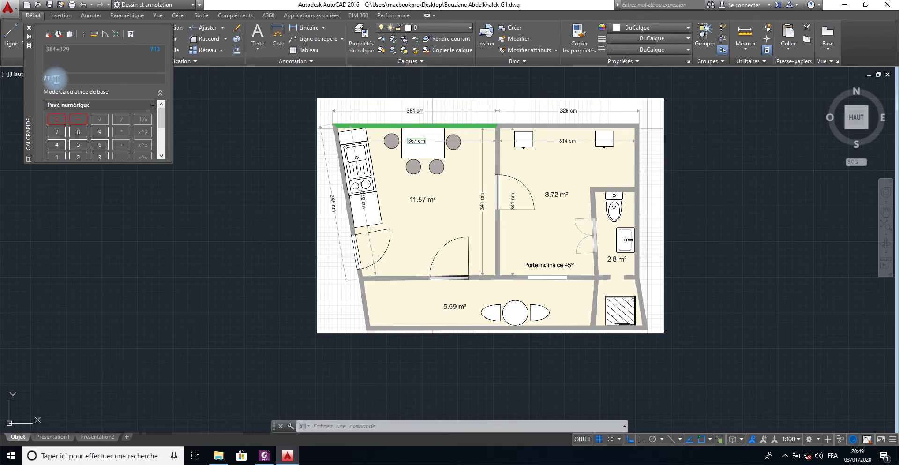
pyautogui.click(28, 29)
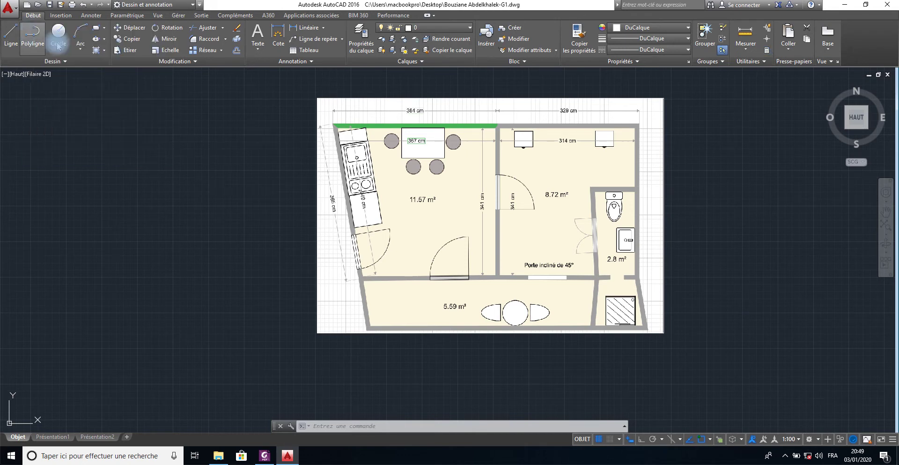
# - Draw a horizontal line 7.13 units long above the floor plan with Ortho on
pyautogui.moveTo(404, 150); pyautogui.dragTo(262, 229, button='middle')
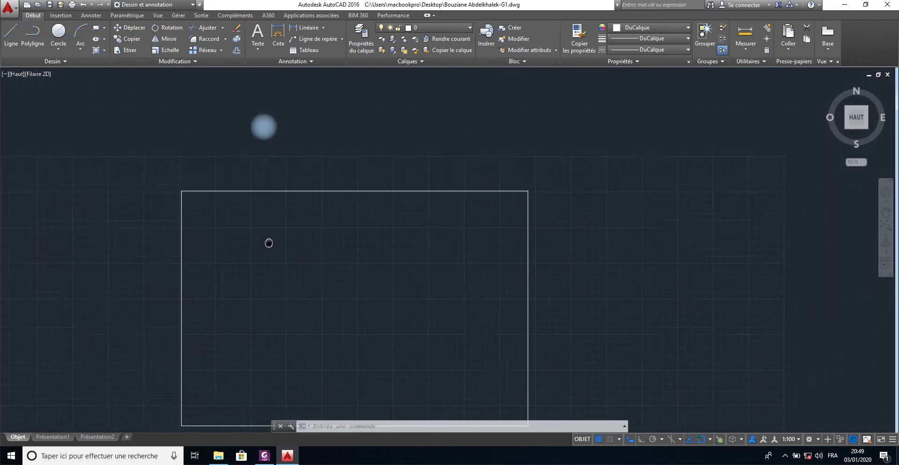
pyautogui.click(11, 33)
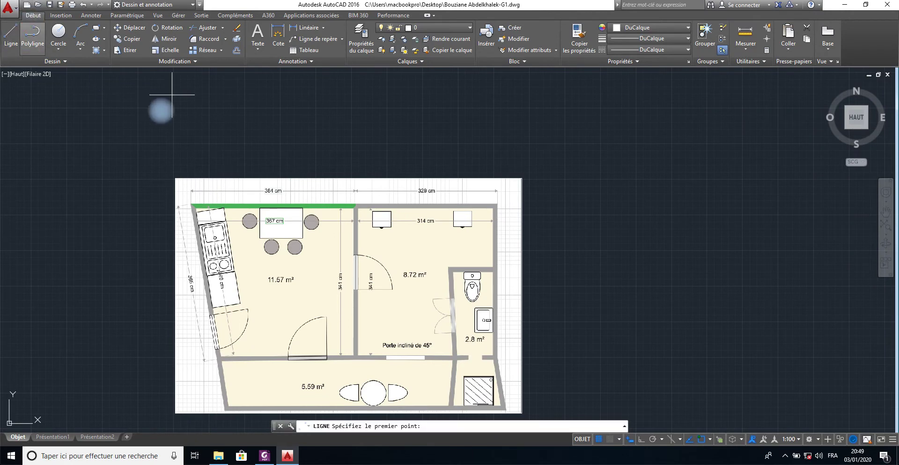
pyautogui.click(204, 128)
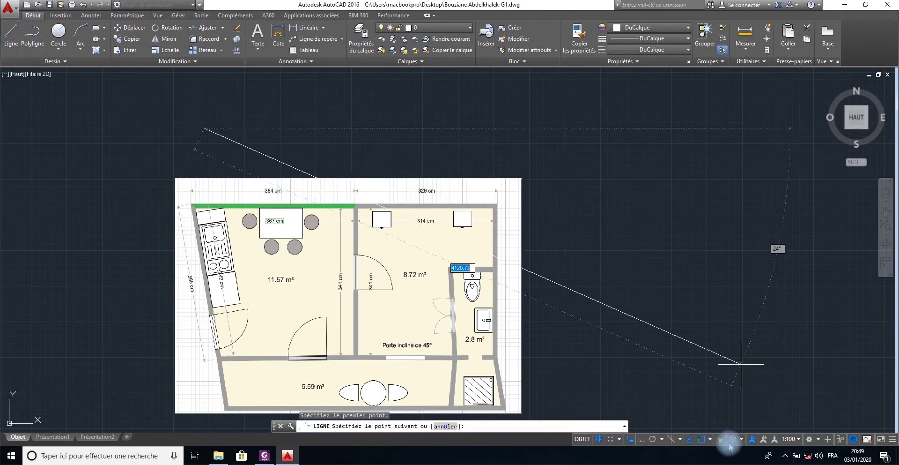
pyautogui.click(641, 438)
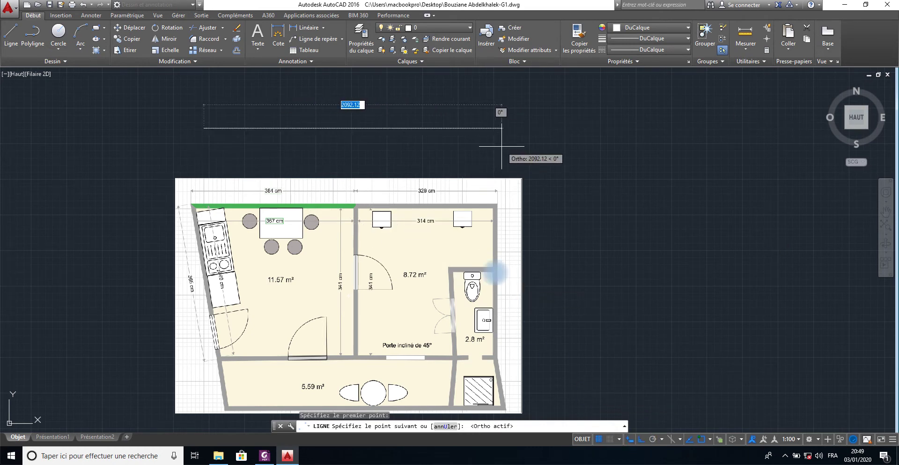
pyautogui.write('713')
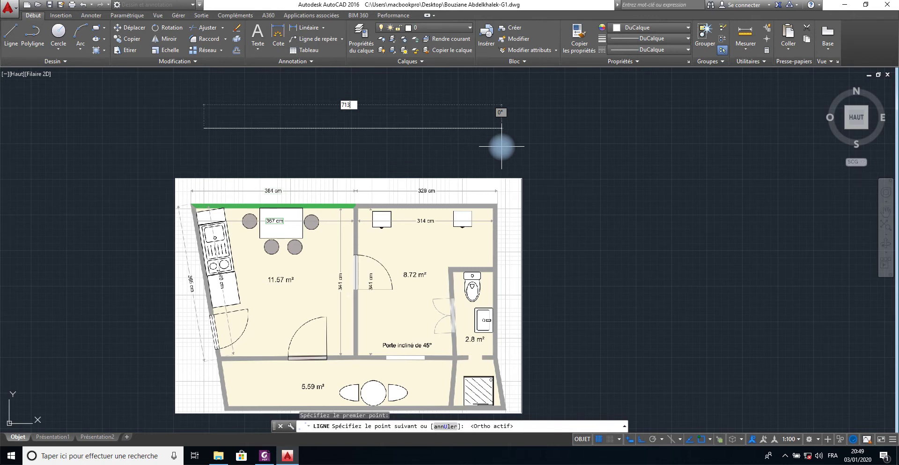
pyautogui.press('Left')
pyautogui.press('Left')
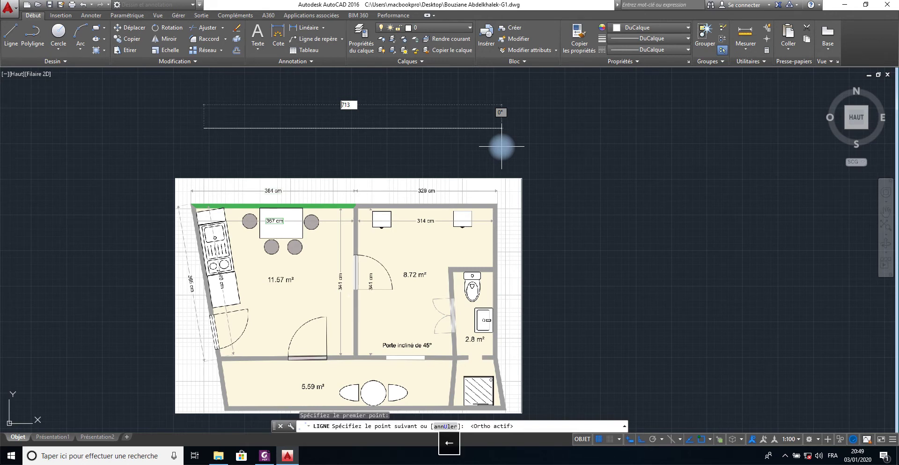
pyautogui.write('0')
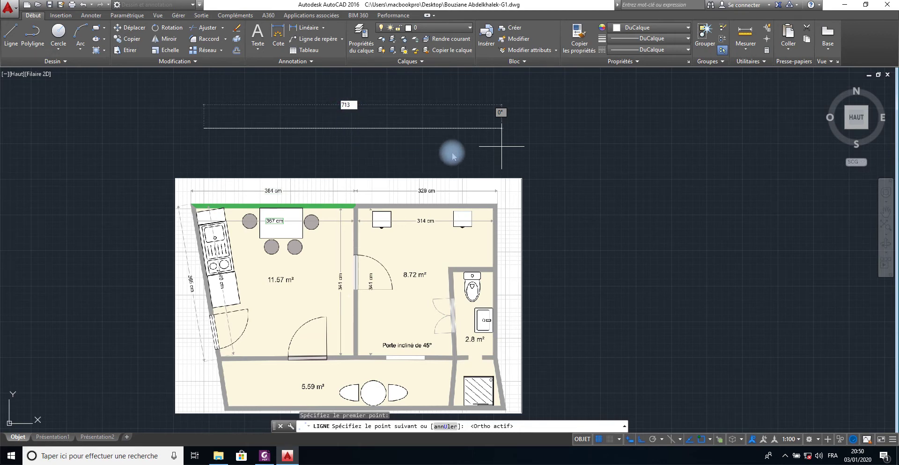
pyautogui.scroll(2, 452, 152)
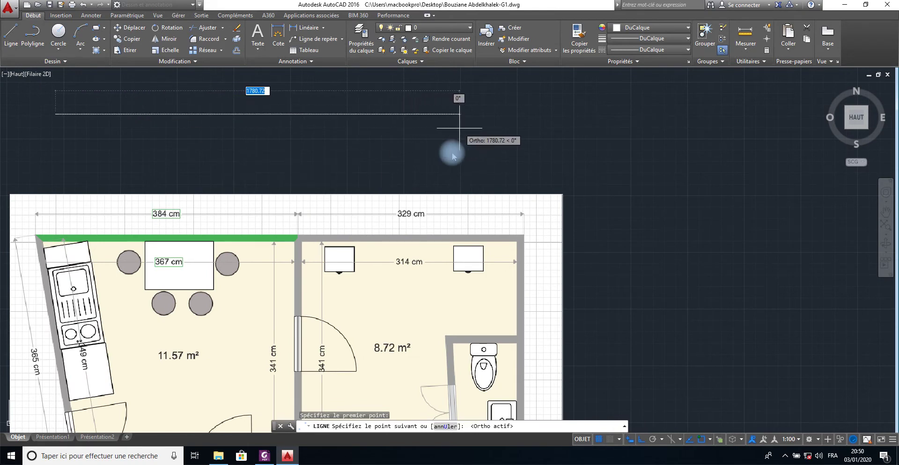
pyautogui.write('7.13')
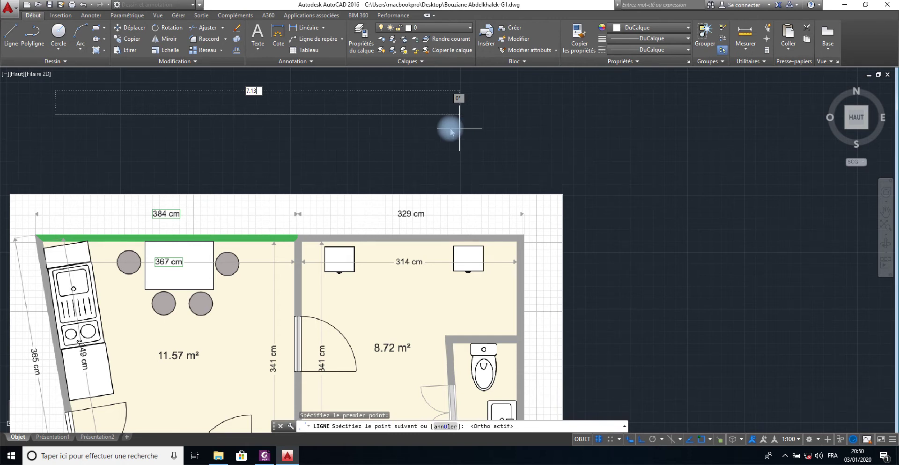
pyautogui.press('Return')
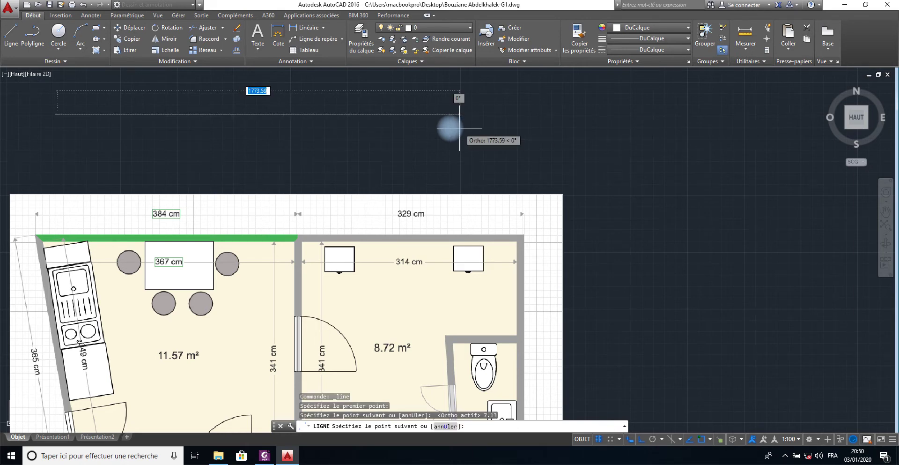
pyautogui.press('Return')
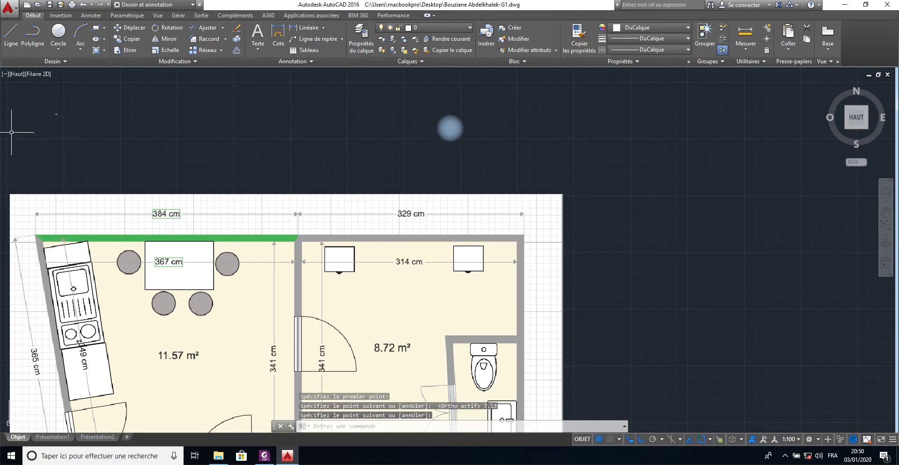
# - Zoom and pan to check the new 7.13 line against the top of the plan
pyautogui.scroll(2, 55, 111)
pyautogui.scroll(2, 55, 111)
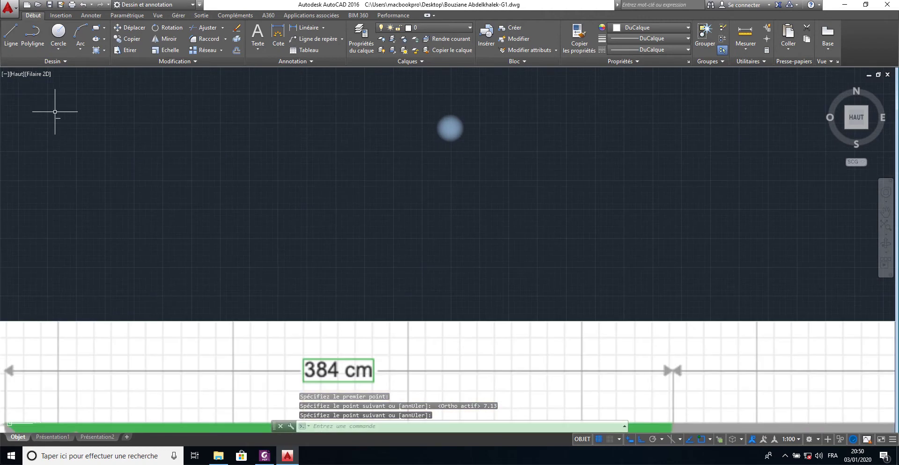
pyautogui.moveTo(70, 121); pyautogui.dragTo(80, 121, button='middle')
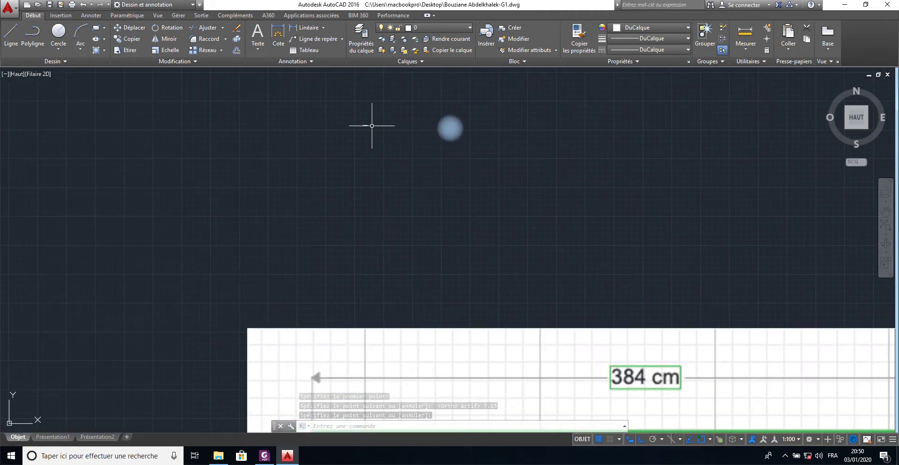
pyautogui.moveTo(531, 348)
pyautogui.mouseDown(button='middle')
pyautogui.moveTo(456, 215)
pyautogui.moveTo(361, 143)
pyautogui.mouseUp(button='middle')
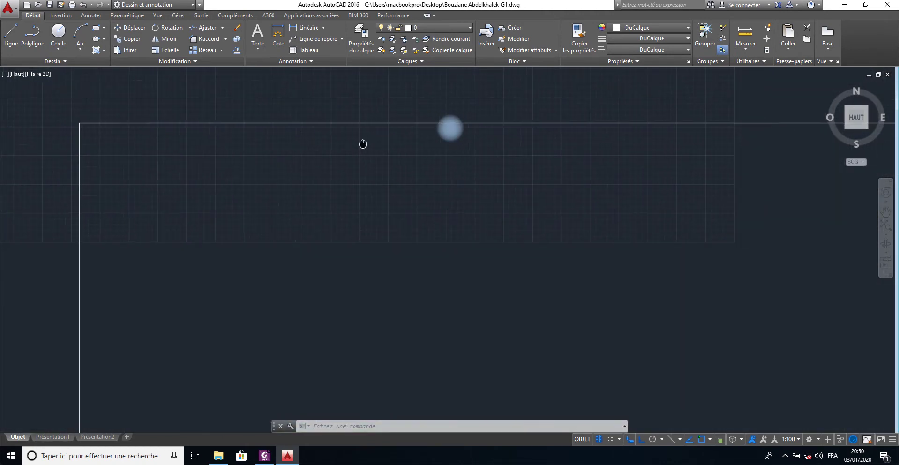
pyautogui.scroll(-4, 361, 143)
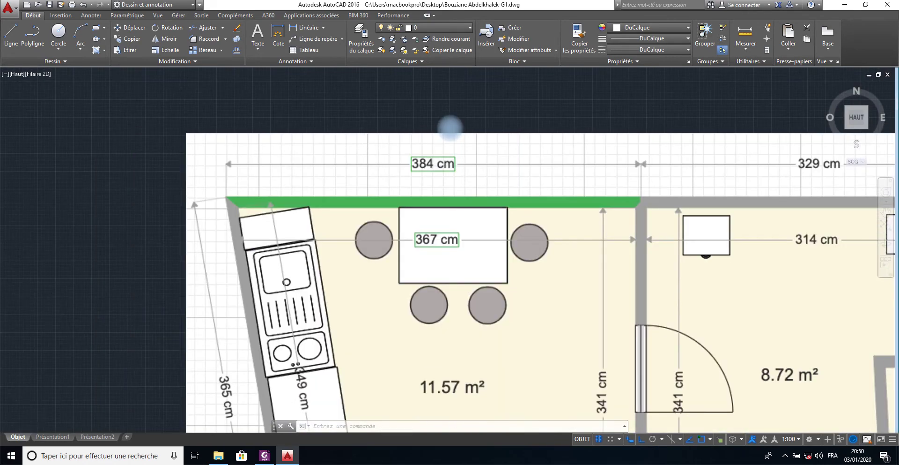
pyautogui.scroll(-4, 362, 143)
pyautogui.scroll(-1, 362, 141)
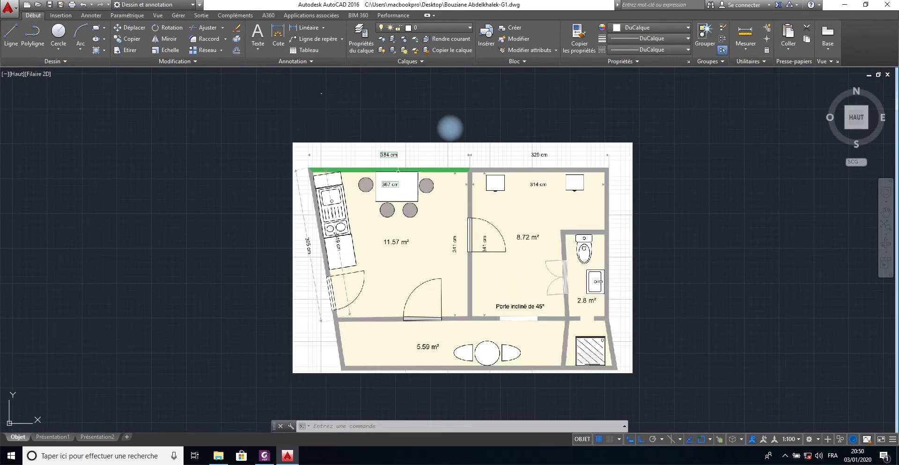
# - Scale the selected floor-plan image by 0.05 about its top-left corner
pyautogui.click(349, 370)
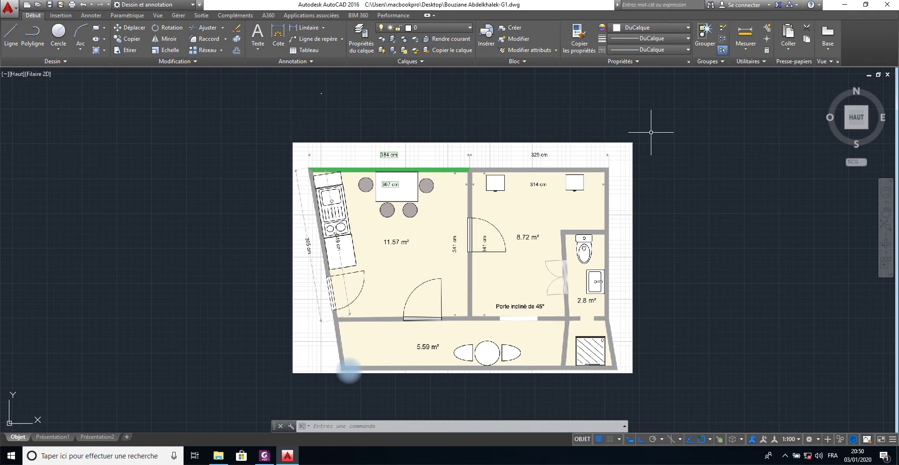
pyautogui.click(654, 193)
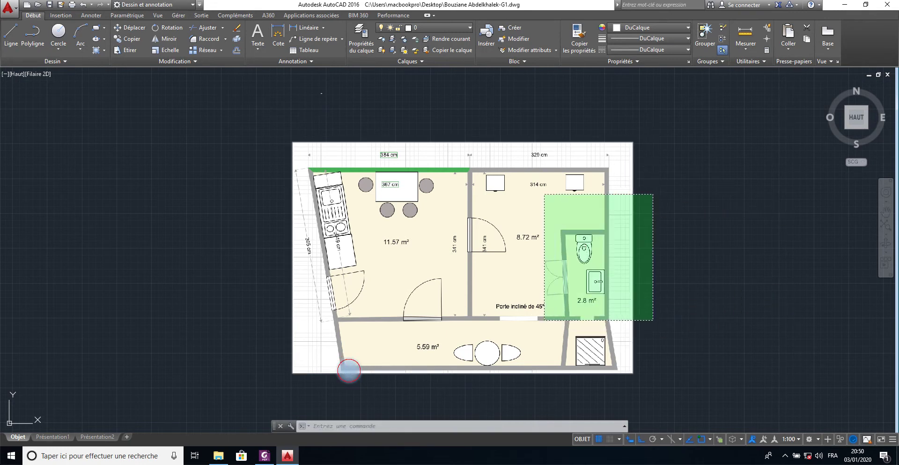
pyautogui.click(540, 322)
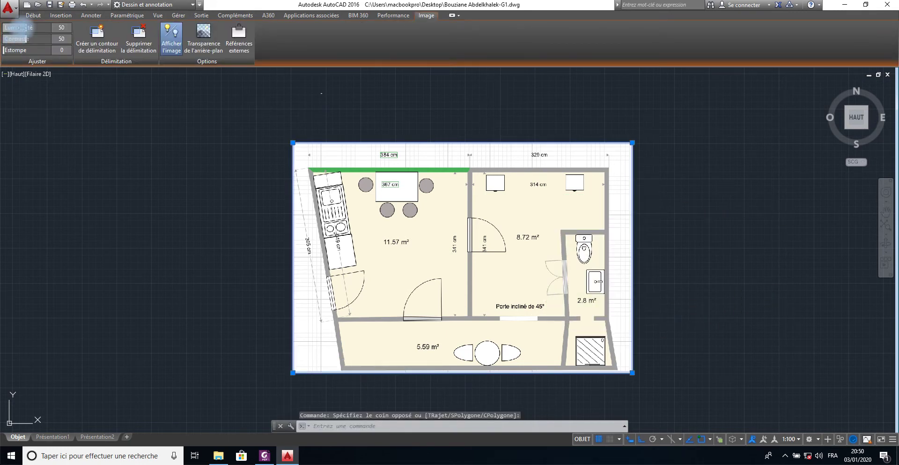
pyautogui.click(33, 19)
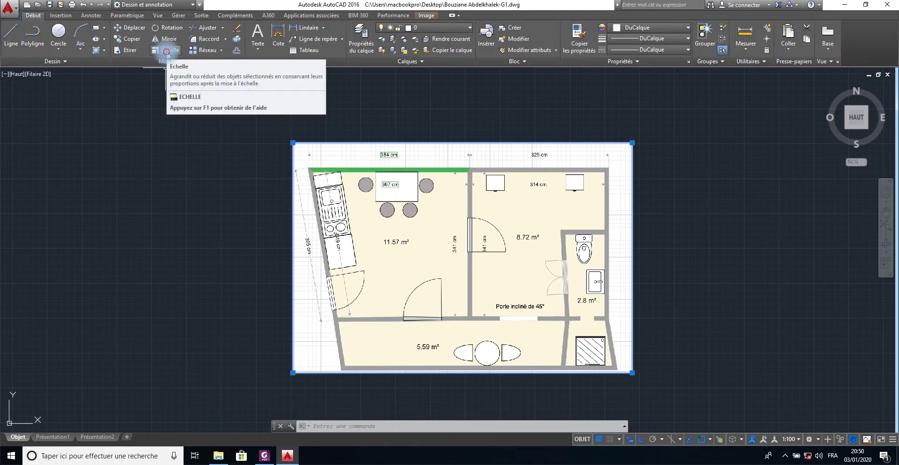
pyautogui.click(167, 50)
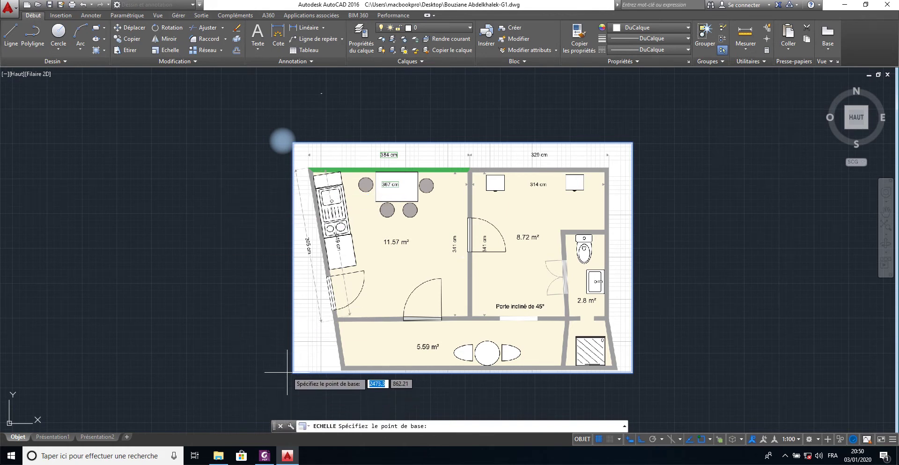
pyautogui.click(293, 142)
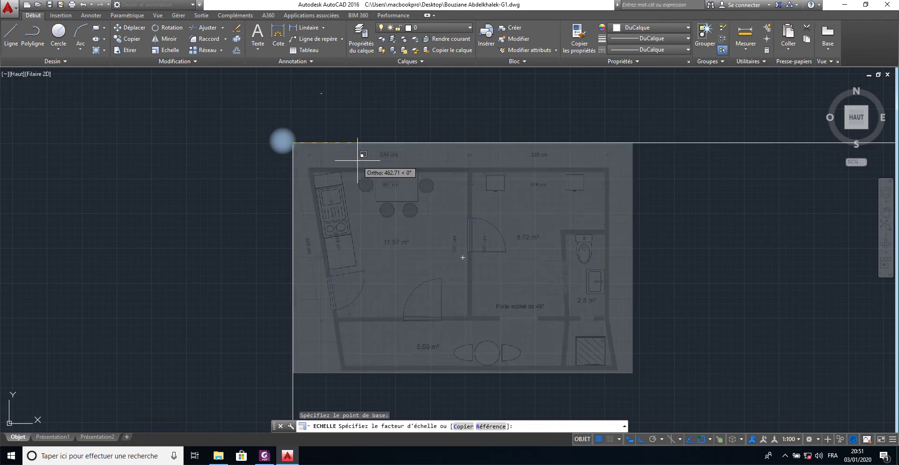
pyautogui.write('0.05')
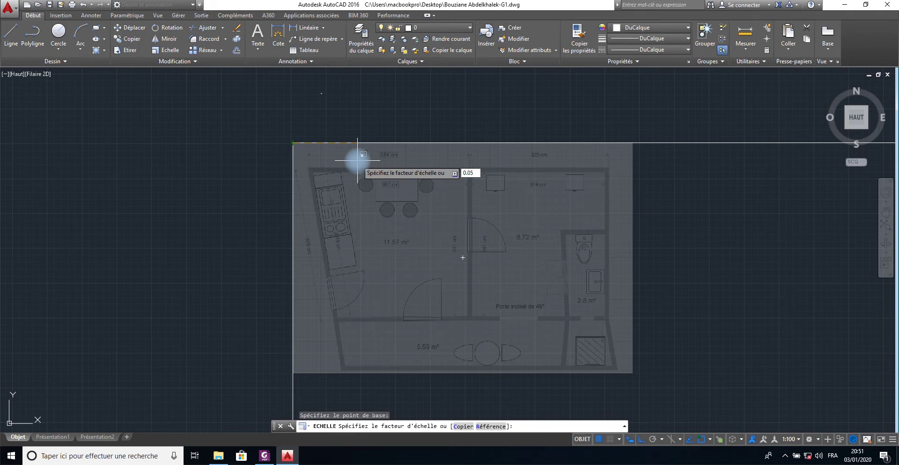
pyautogui.press('Return')
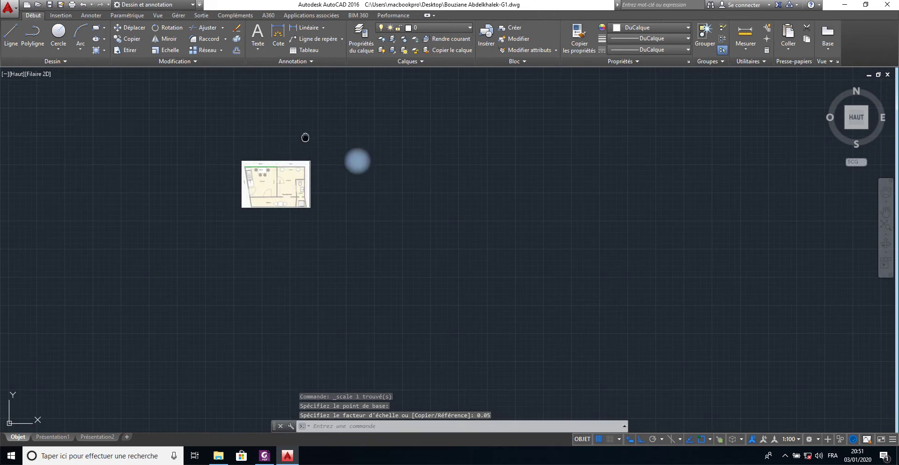
# - Move the shrunken image by its lower-left corner to just below the 7.13 line
pyautogui.moveTo(306, 138)
pyautogui.mouseDown(button='middle')
pyautogui.moveTo(392, 254)
pyautogui.moveTo(424, 263)
pyautogui.mouseUp(button='middle')
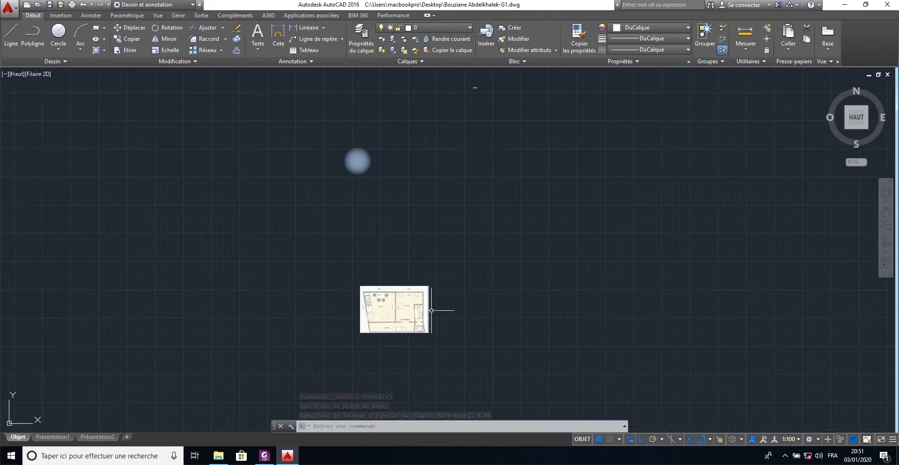
pyautogui.click(441, 287)
pyautogui.click(362, 361)
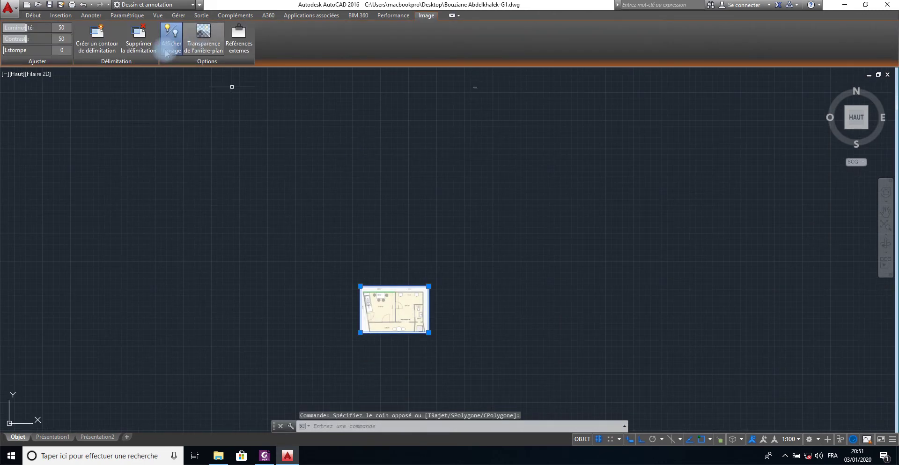
pyautogui.click(33, 15)
pyautogui.click(130, 30)
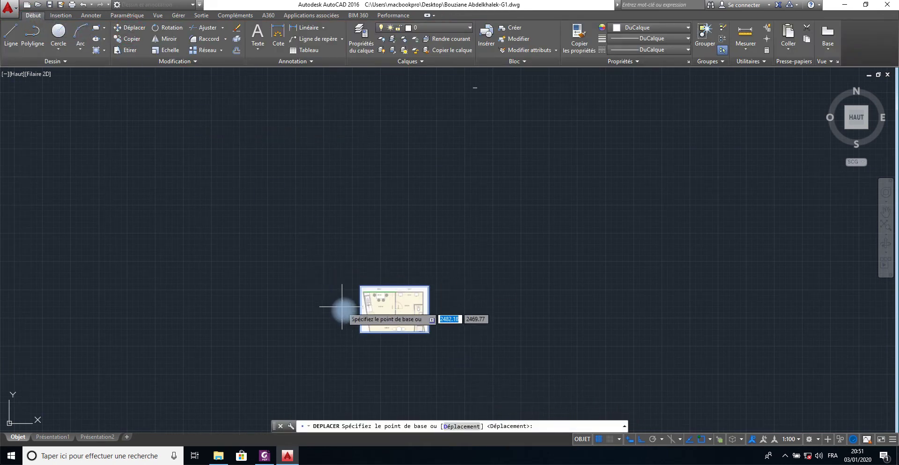
pyautogui.click(360, 332)
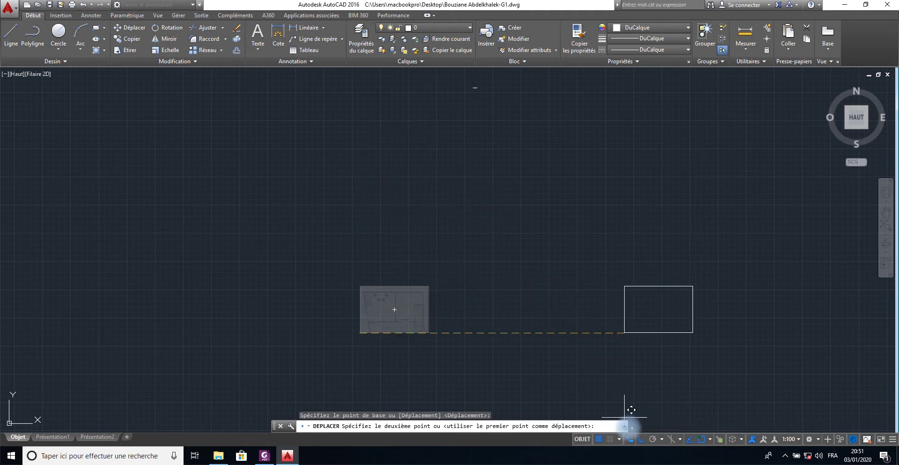
pyautogui.click(638, 442)
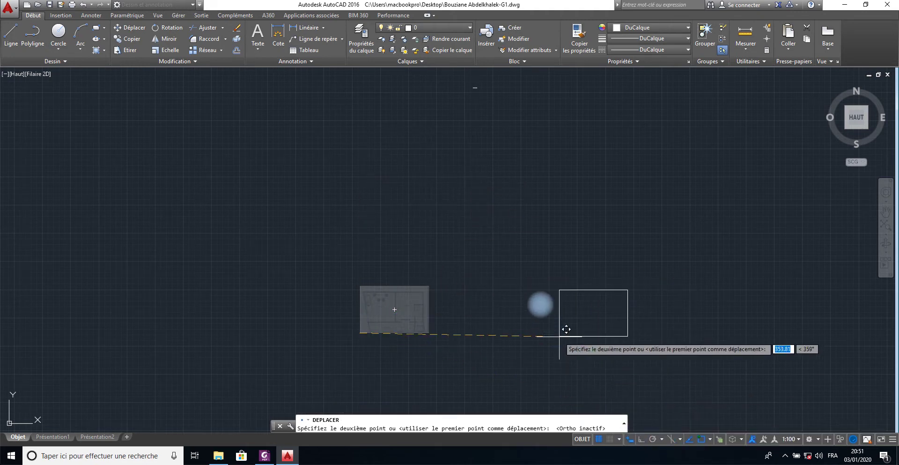
pyautogui.click(450, 144)
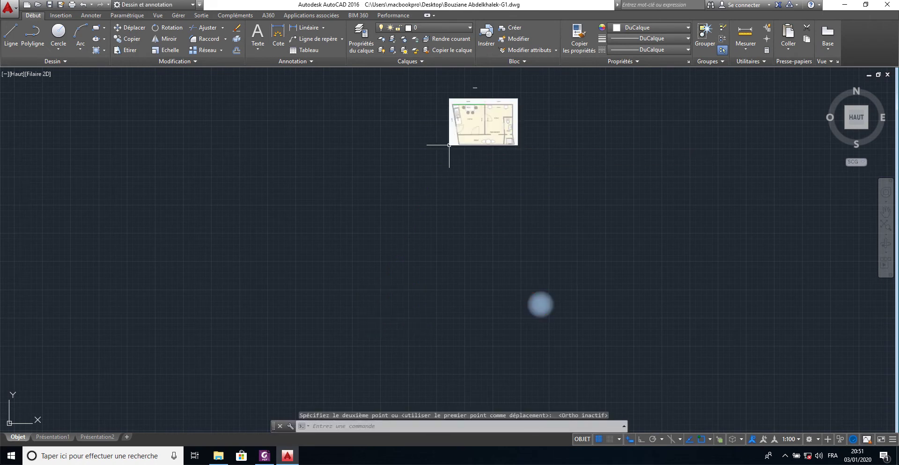
pyautogui.scroll(5, 474, 111)
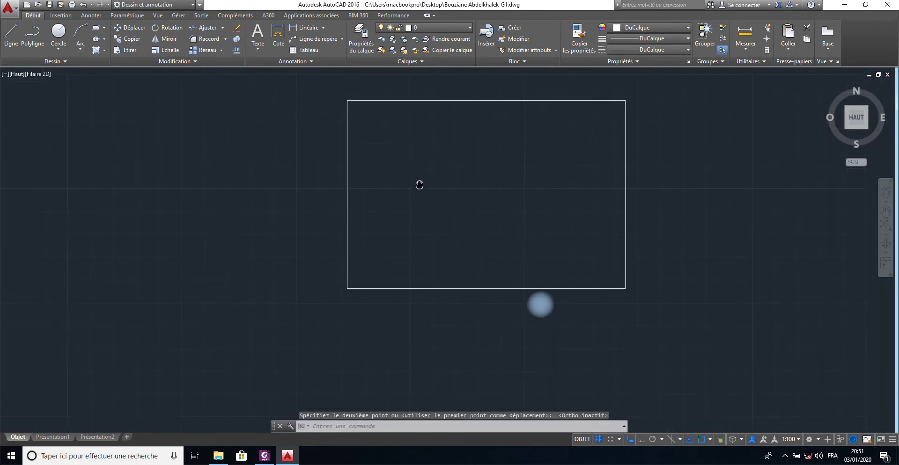
pyautogui.moveTo(420, 185); pyautogui.dragTo(379, 235, button='middle')
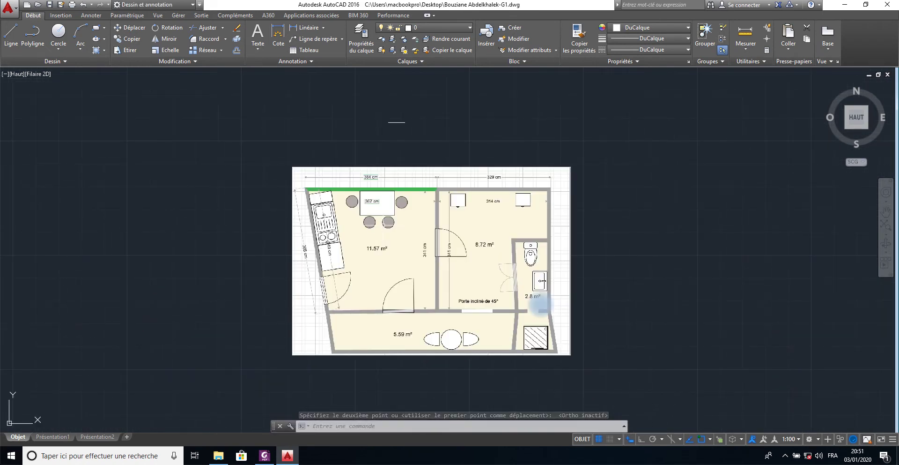
# - Start a second Echelle on the image with its top-left corner as base point
pyautogui.click(604, 164)
pyautogui.click(472, 331)
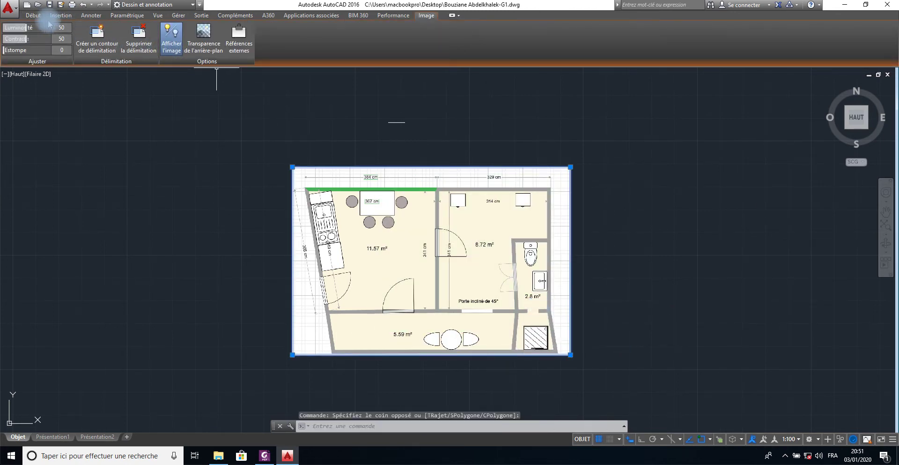
pyautogui.click(34, 16)
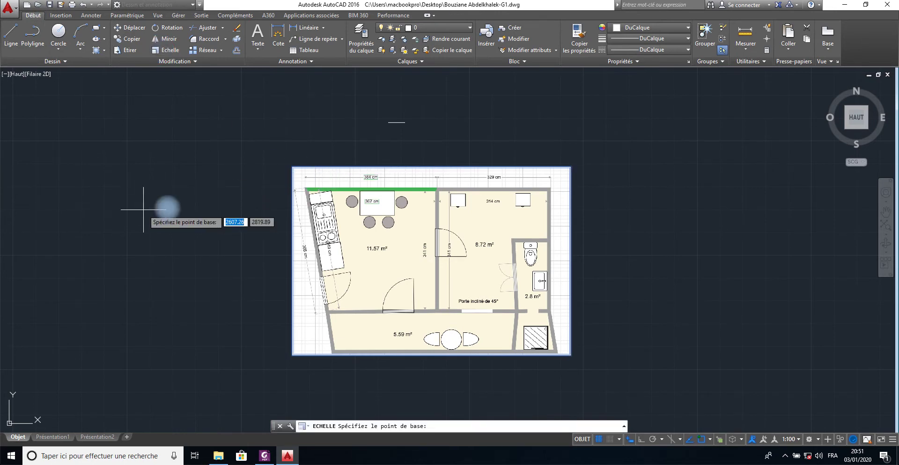
pyautogui.click(289, 166)
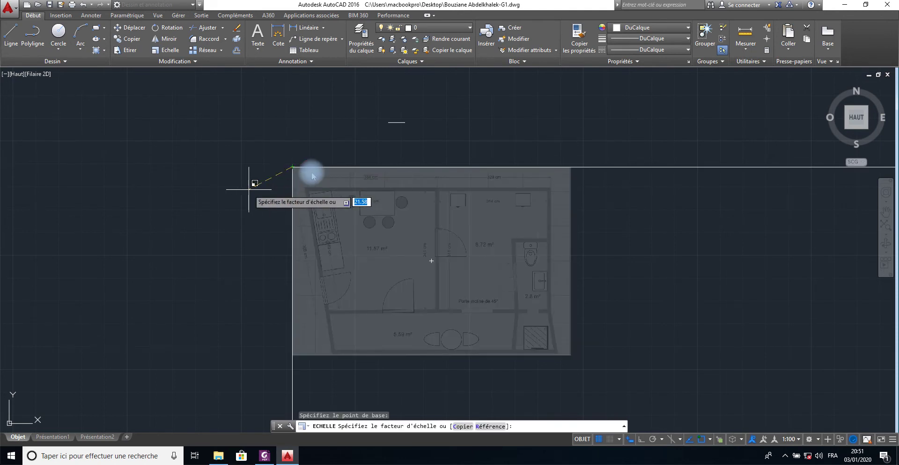
# - Apply a 0.1 scale factor and move the image by its lower-left corner
pyautogui.write('0.1')
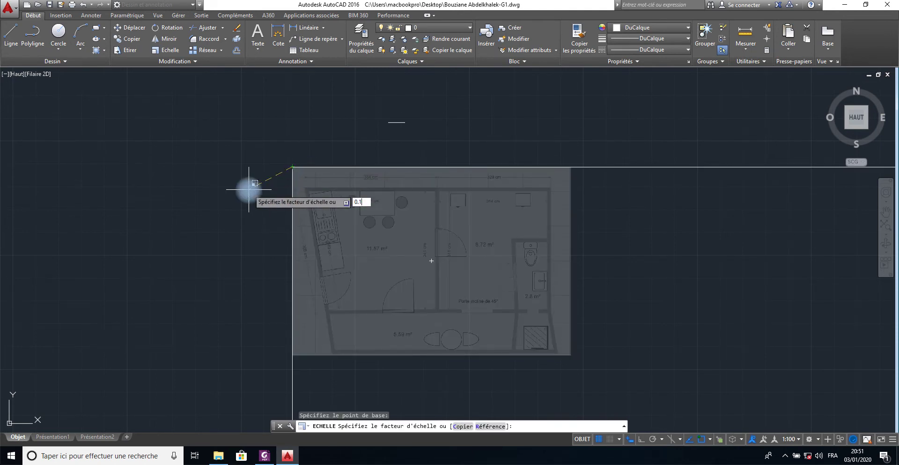
pyautogui.press('Return')
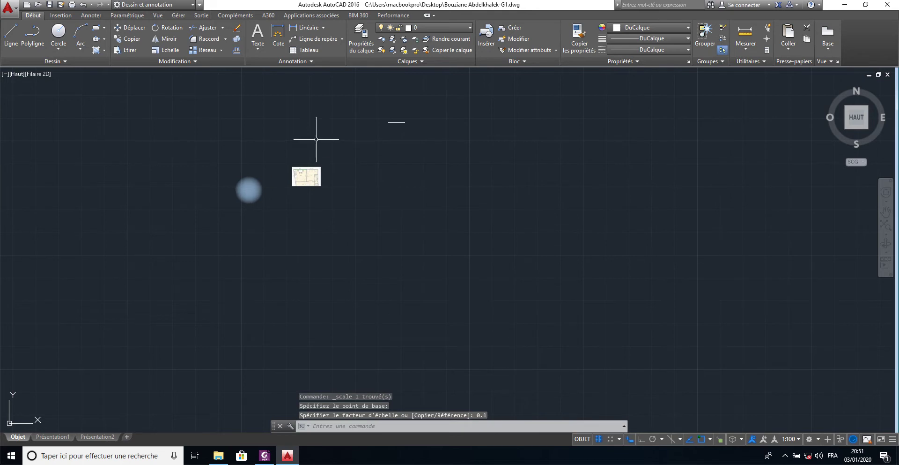
pyautogui.scroll(2, 316, 139)
pyautogui.scroll(3, 316, 139)
pyautogui.moveTo(316, 142); pyautogui.dragTo(241, 171, button='middle')
pyautogui.moveTo(282, 258); pyautogui.dragTo(123, 351)
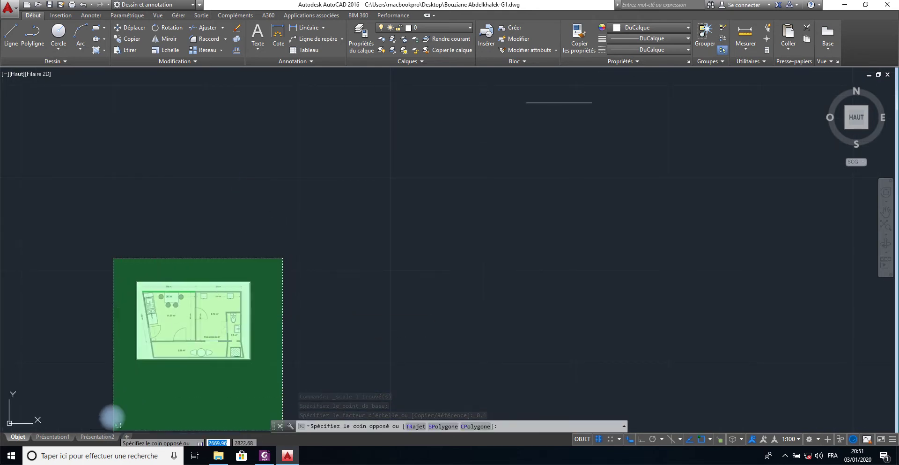
pyautogui.click(34, 15)
pyautogui.click(126, 28)
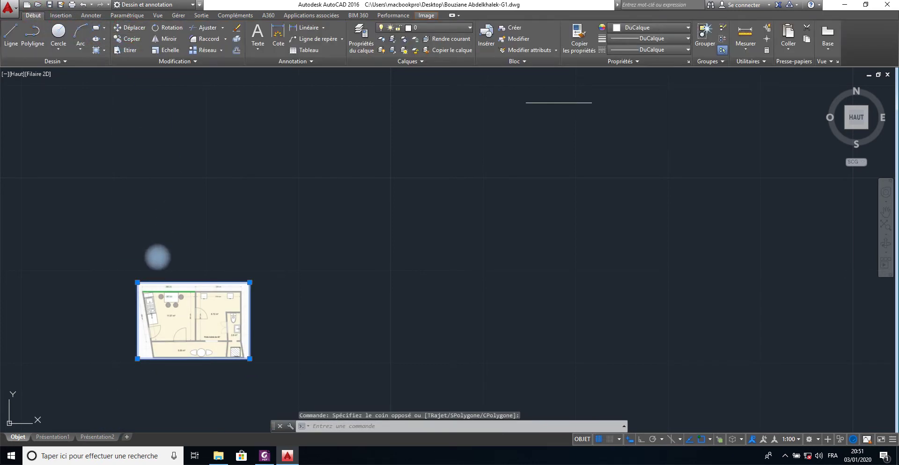
pyautogui.click(137, 358)
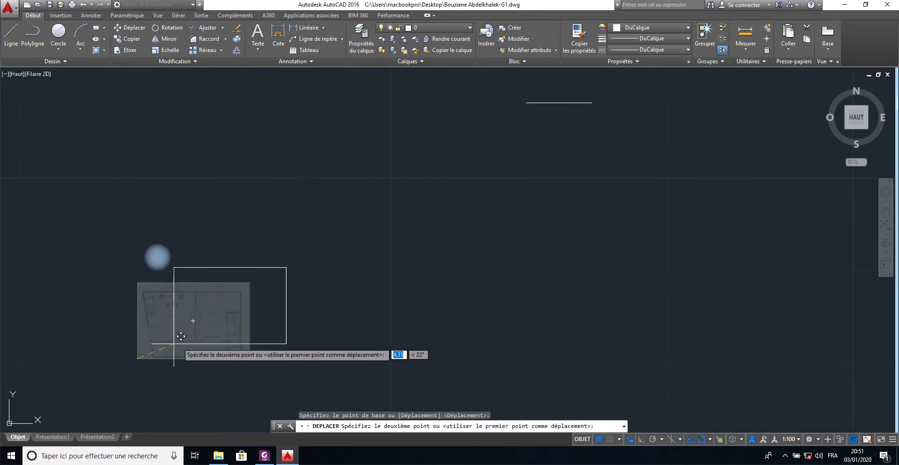
pyautogui.click(509, 208)
# - Zoom to extents and erase the floor-plan image, leaving only the 7.13 line
pyautogui.middleClick(157, 256)
pyautogui.middleClick(157, 257)
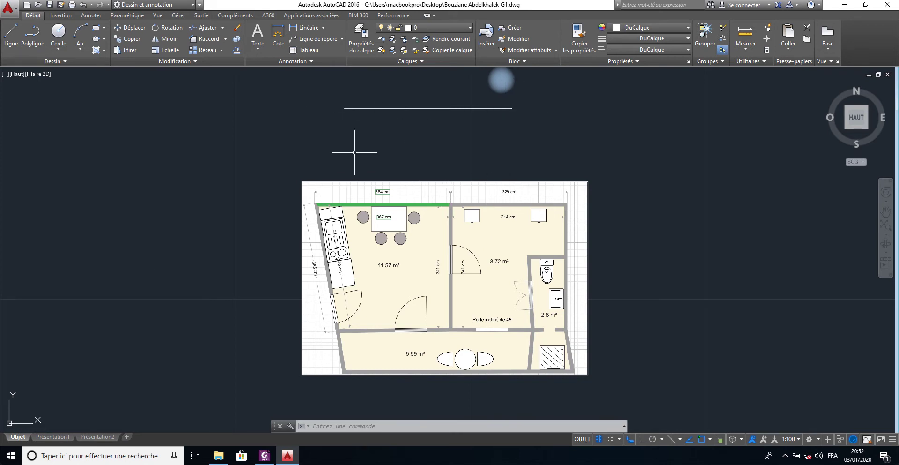
pyautogui.click(643, 160)
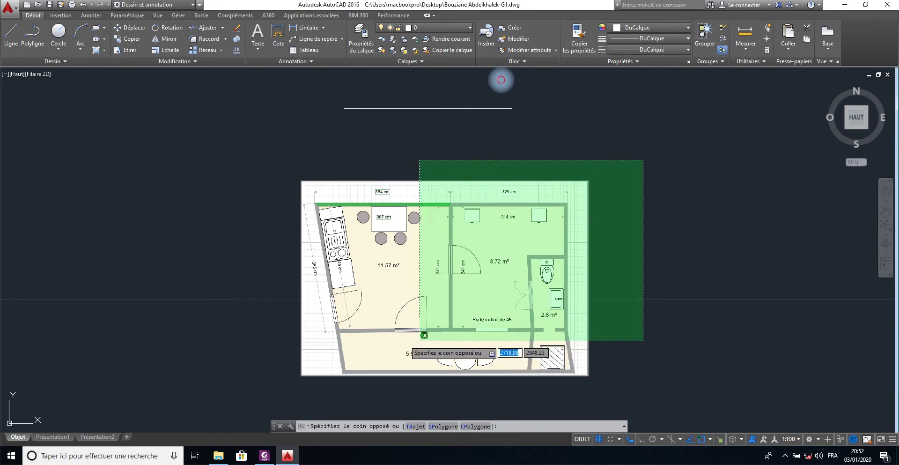
pyautogui.click(415, 354)
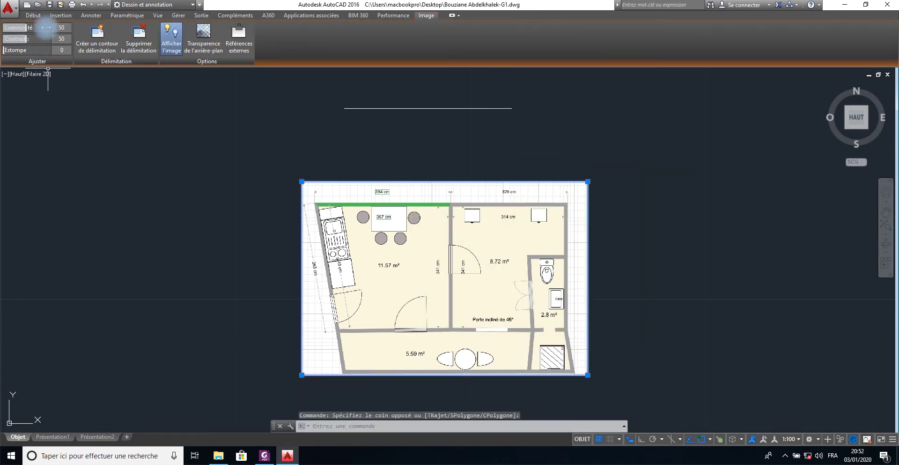
pyautogui.click(35, 16)
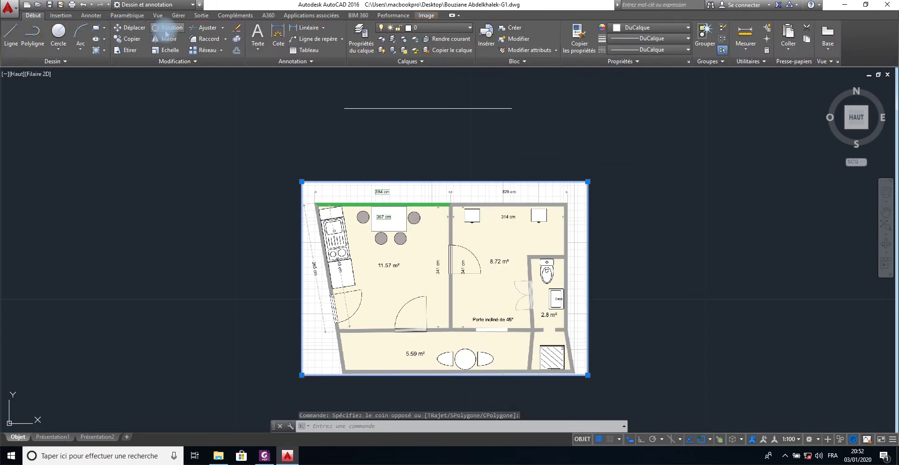
pyautogui.click(235, 29)
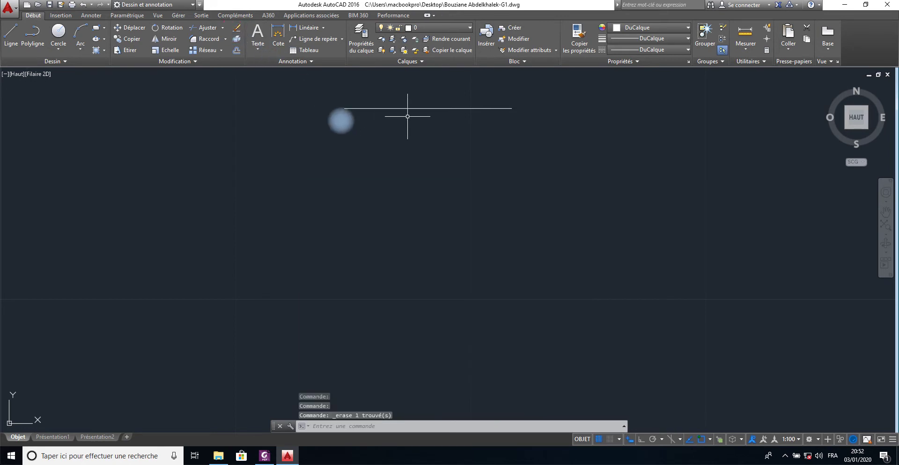
# - Measure the horizontal line between its endpoints with Distance, confirming 7.13
pyautogui.scroll(3, 407, 116)
pyautogui.scroll(-1, 396, 157)
pyautogui.scroll(2, 395, 161)
pyautogui.scroll(2, 393, 165)
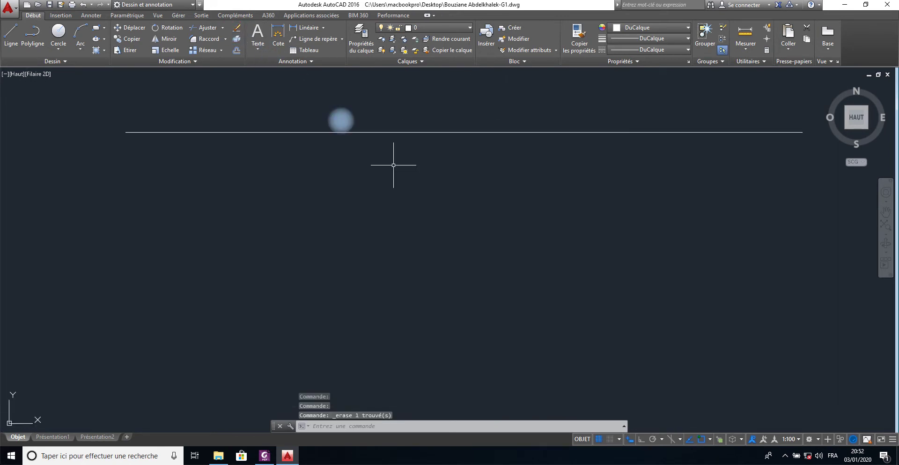
pyautogui.moveTo(394, 165); pyautogui.dragTo(354, 147, button='middle')
pyautogui.scroll(-2, 354, 147)
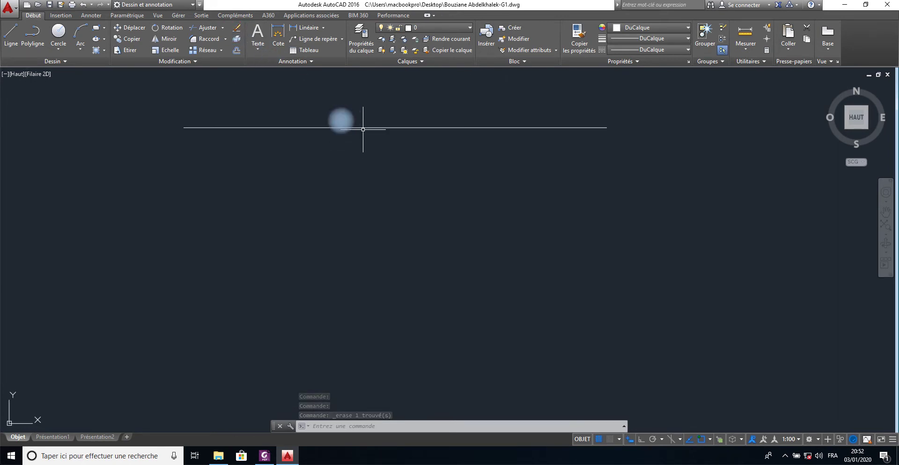
pyautogui.click(386, 127)
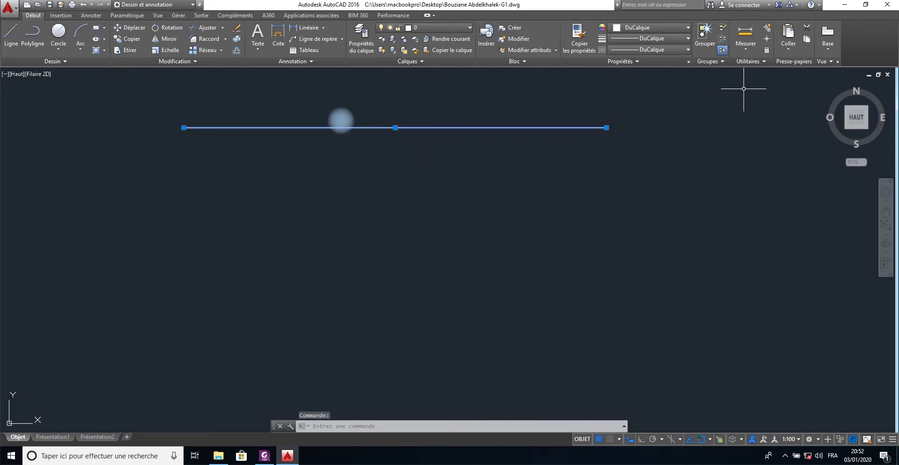
pyautogui.press('Delete')
pyautogui.hotkey('ctrl', 'z')
pyautogui.click(749, 51)
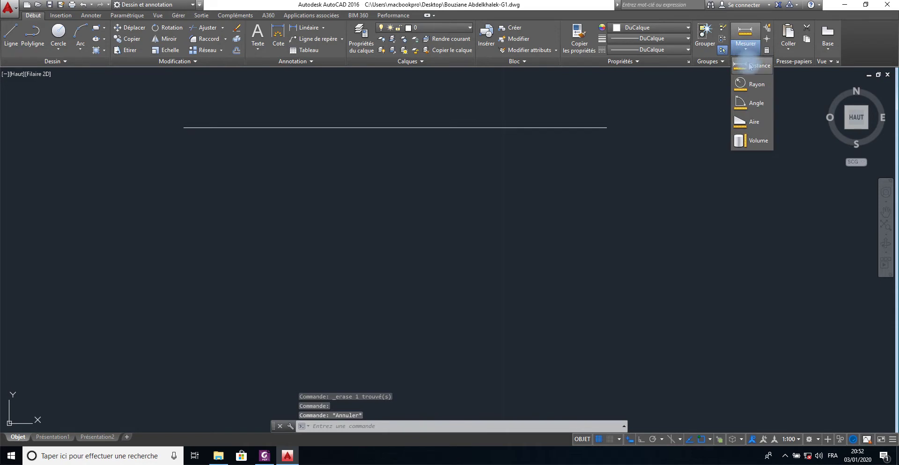
pyautogui.click(749, 67)
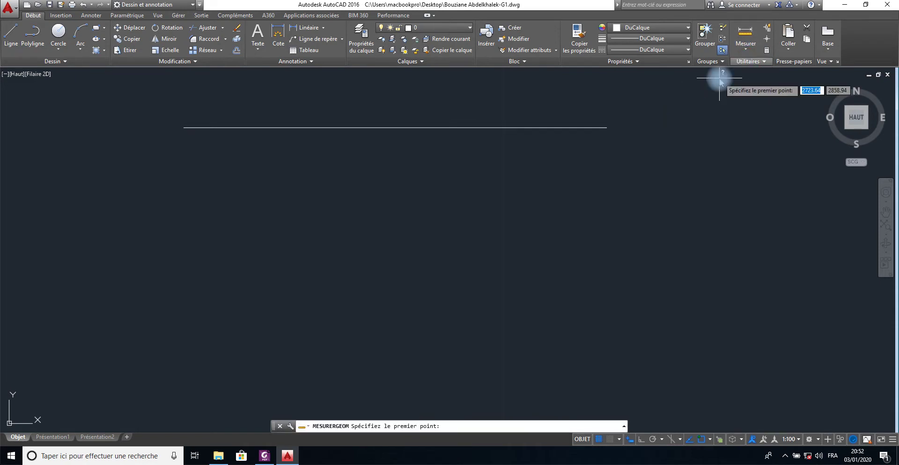
pyautogui.click(184, 127)
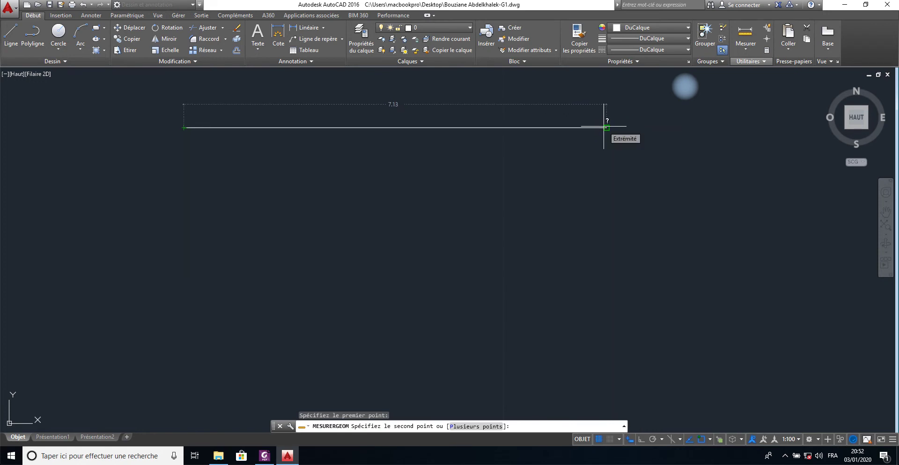
pyautogui.click(607, 127)
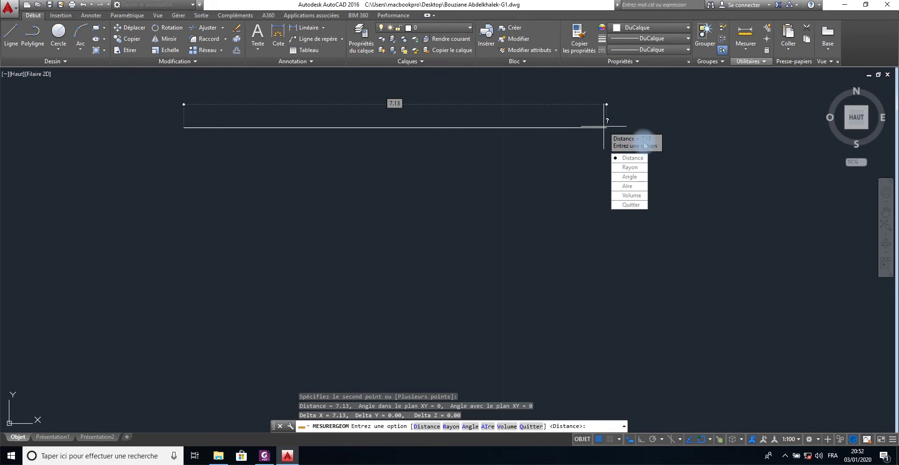
pyautogui.press('Escape')
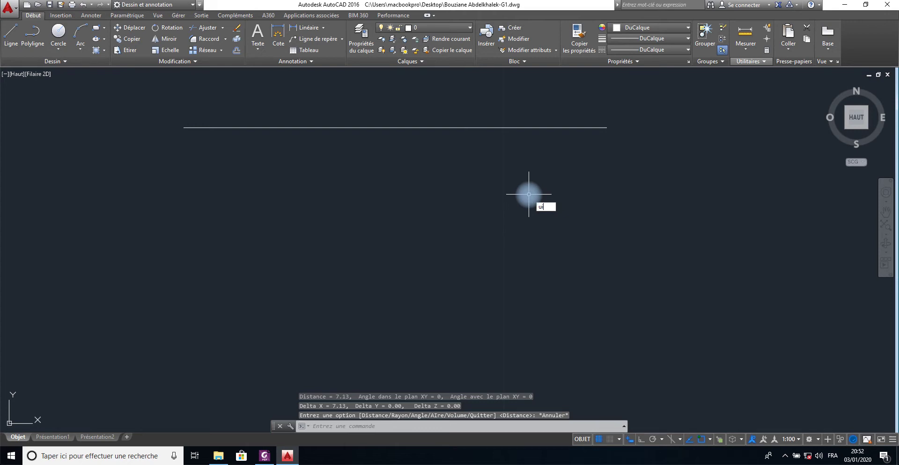
# - Check in Unités de dessin (UI) that the drawing units are metres
pyautogui.write('UI')
pyautogui.press('Return')
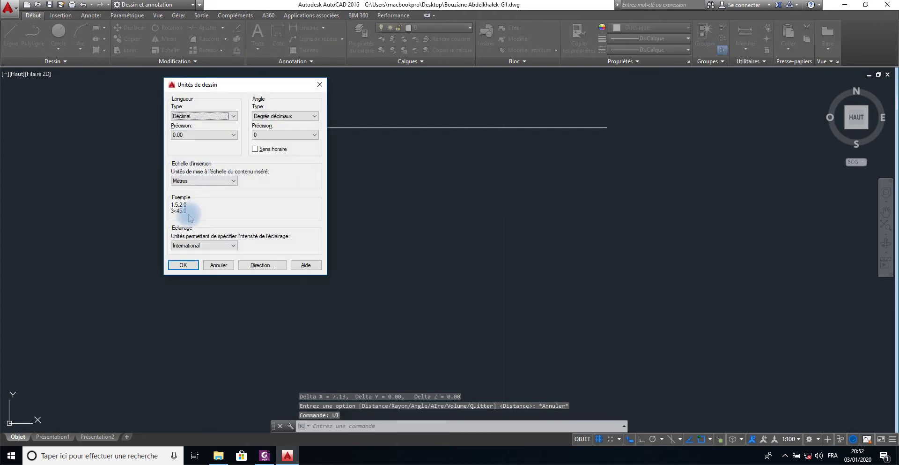
pyautogui.click(320, 84)
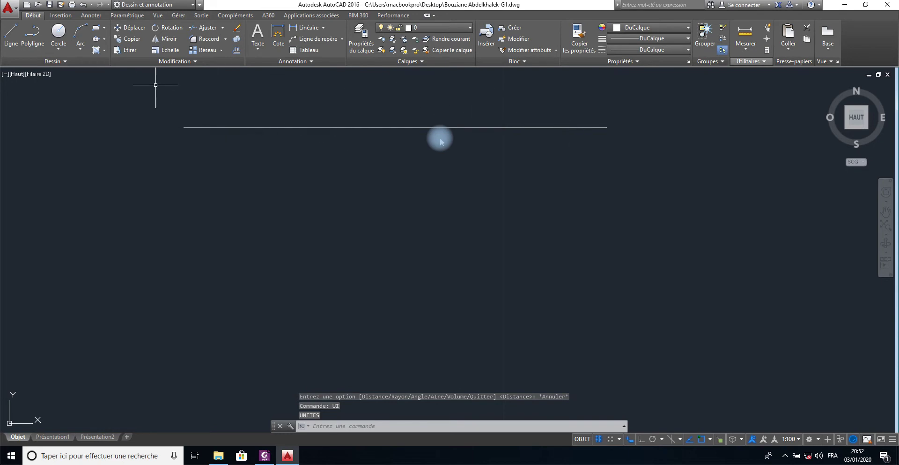
pyautogui.click(63, 17)
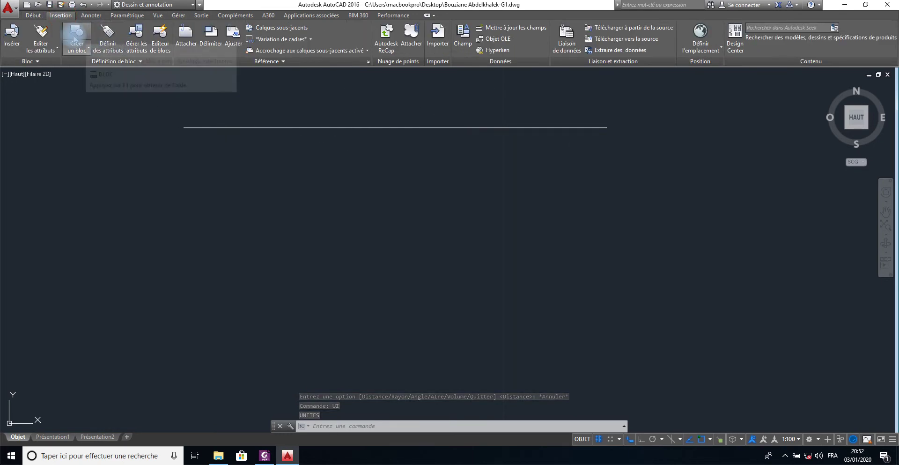
# - Attach the G1 Image 1 picture and place it below the 7.13 line at default size
pyautogui.click(189, 41)
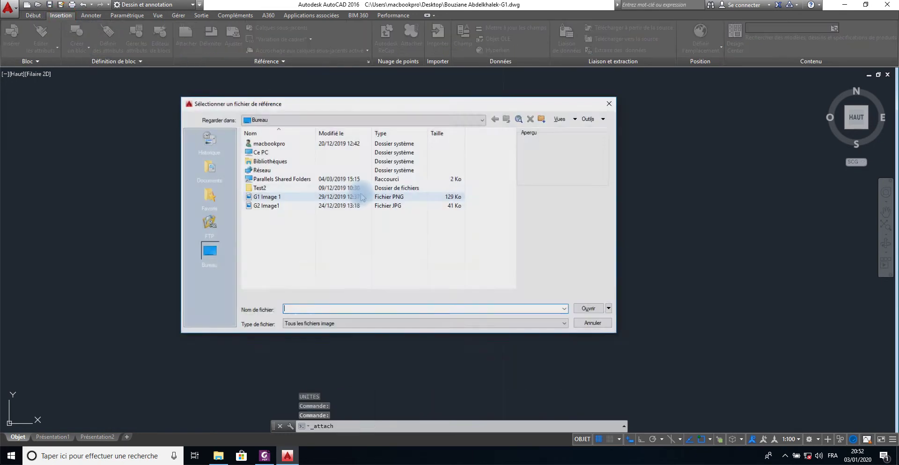
pyautogui.click(266, 197)
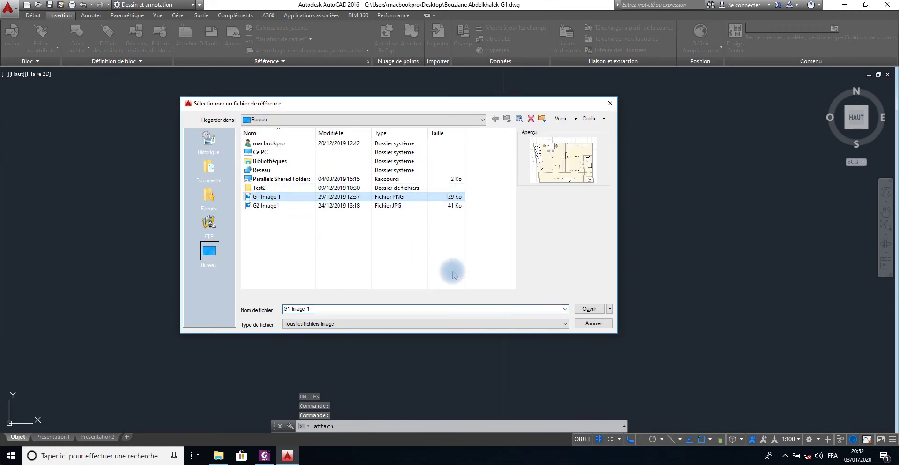
pyautogui.click(589, 309)
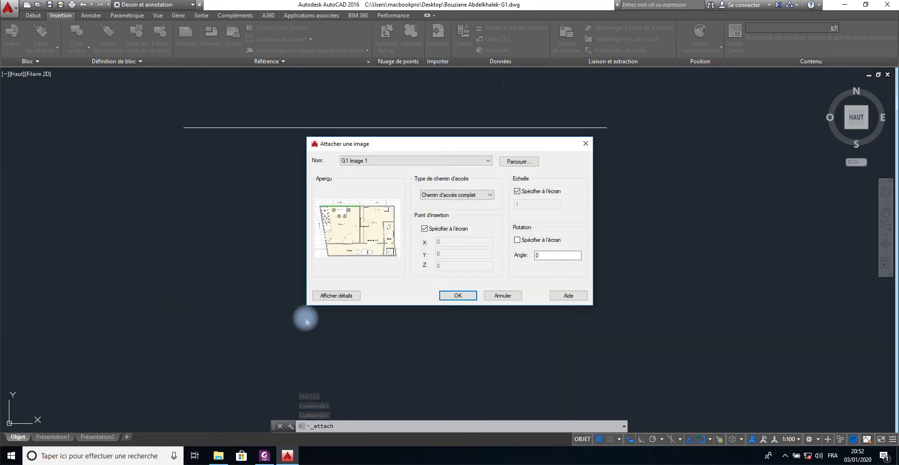
pyautogui.click(455, 295)
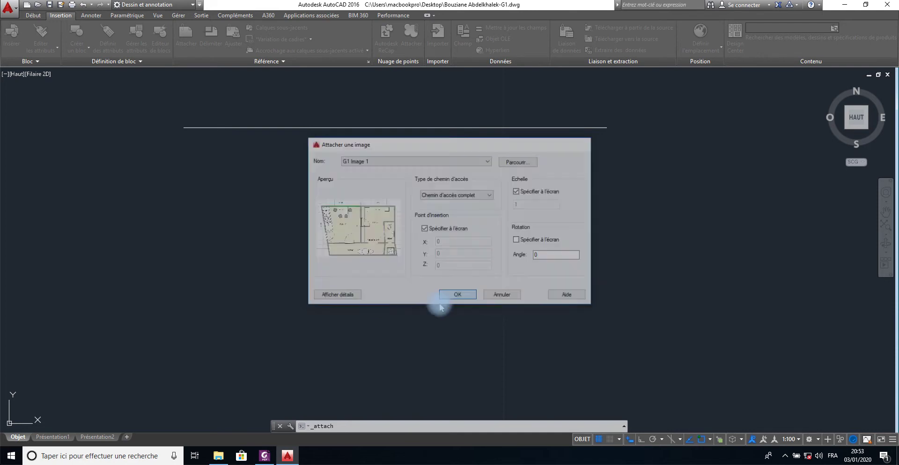
pyautogui.click(230, 366)
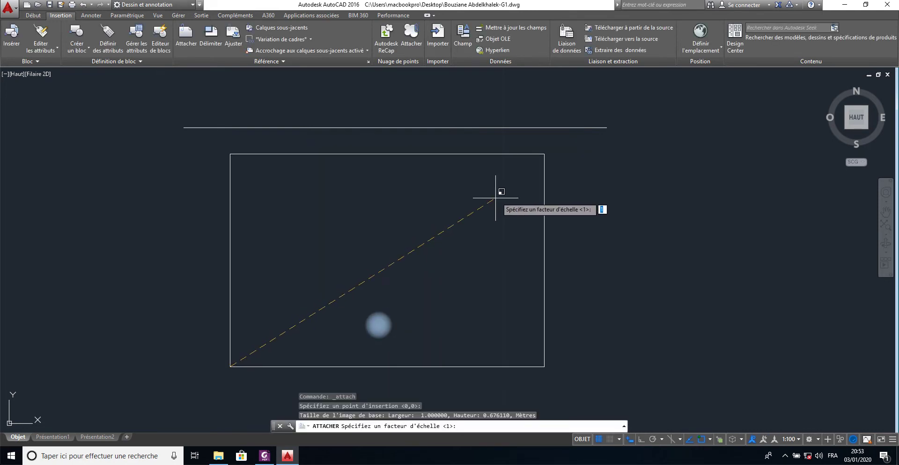
pyautogui.click(506, 192)
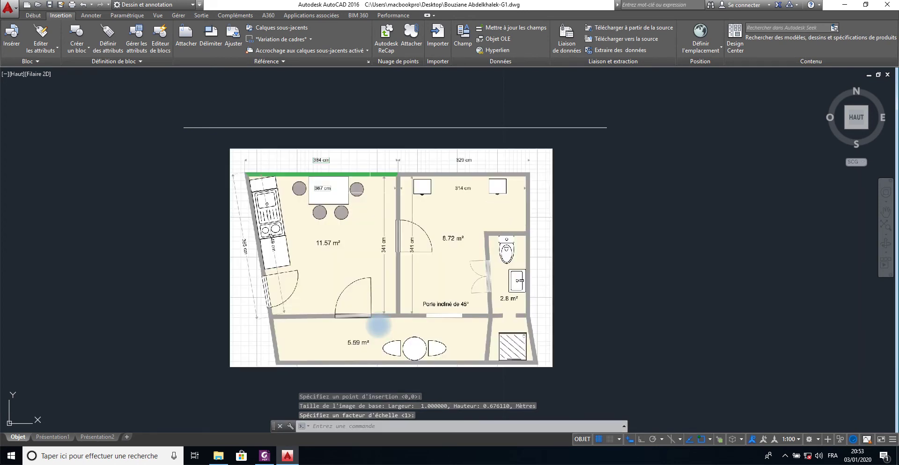
# - Finish placing the image, then start Echelle with the floor-plan image window-selected
pyautogui.scroll(2, 322, 139)
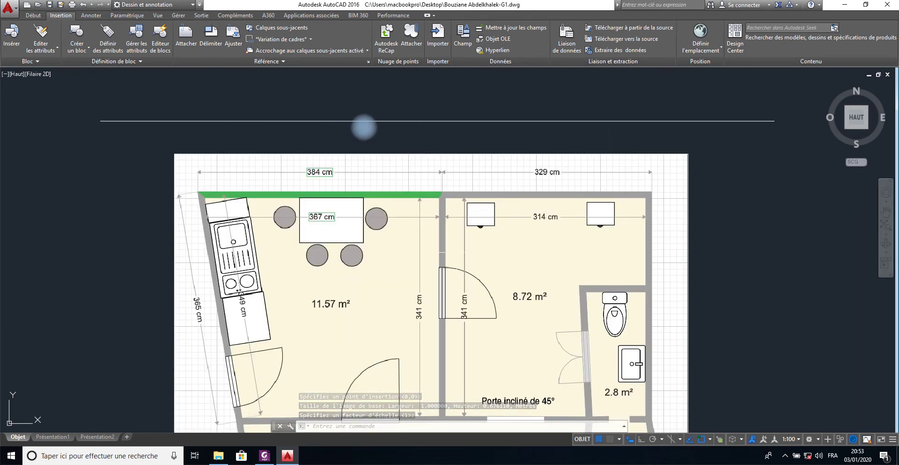
pyautogui.click(364, 127)
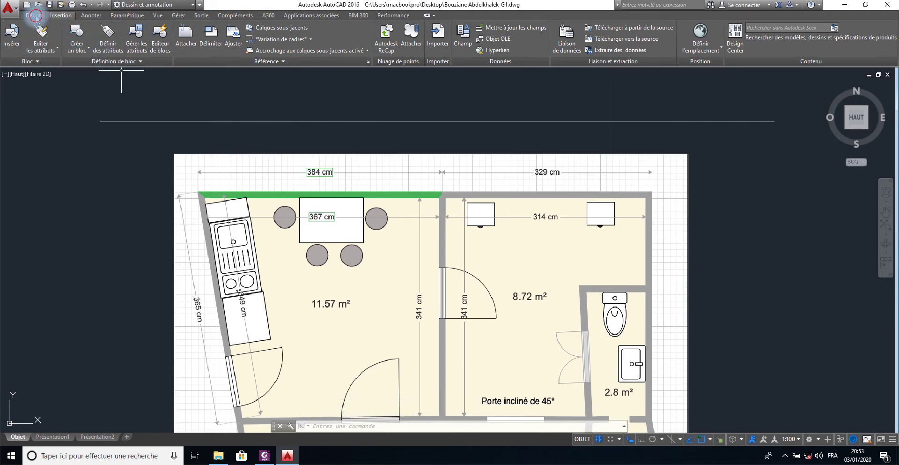
pyautogui.click(35, 16)
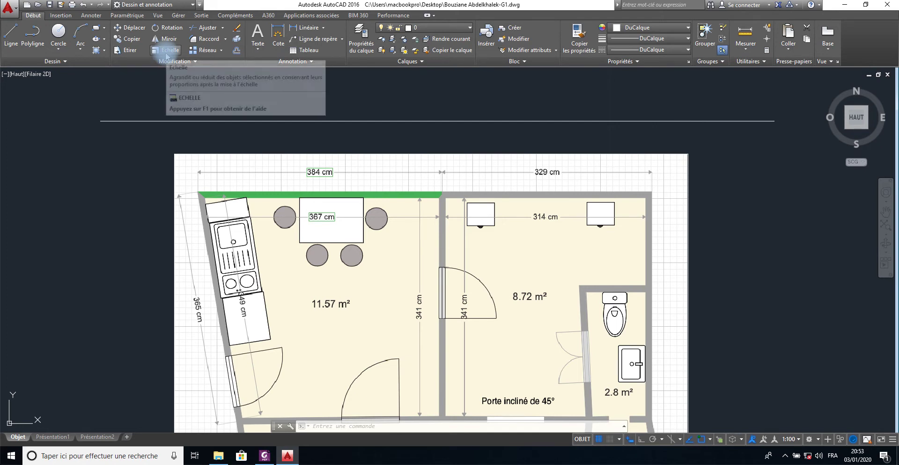
pyautogui.click(169, 62)
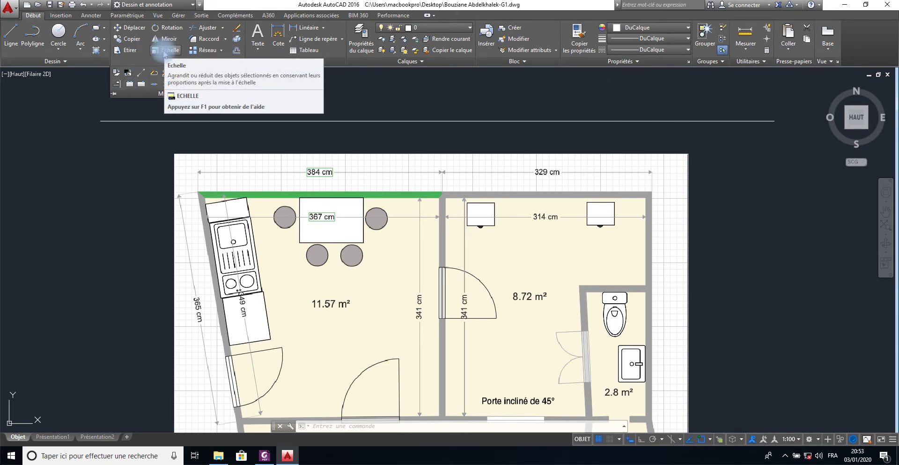
pyautogui.click(164, 51)
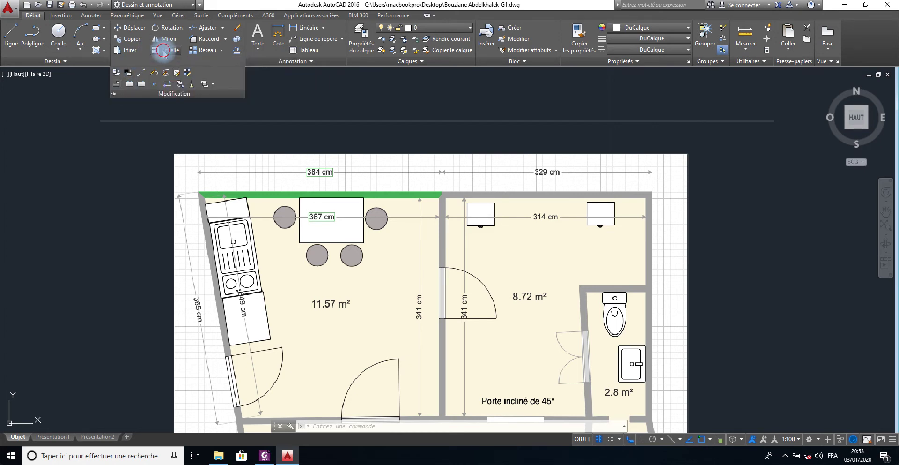
pyautogui.click(728, 230)
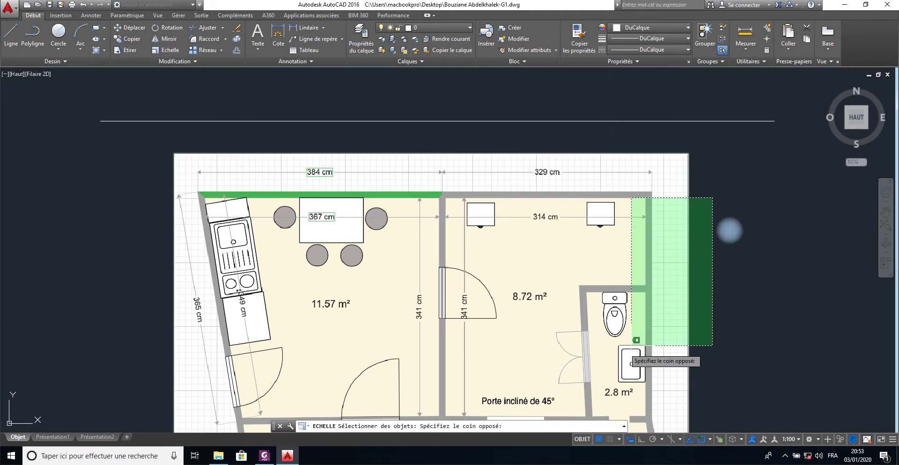
pyautogui.click(613, 354)
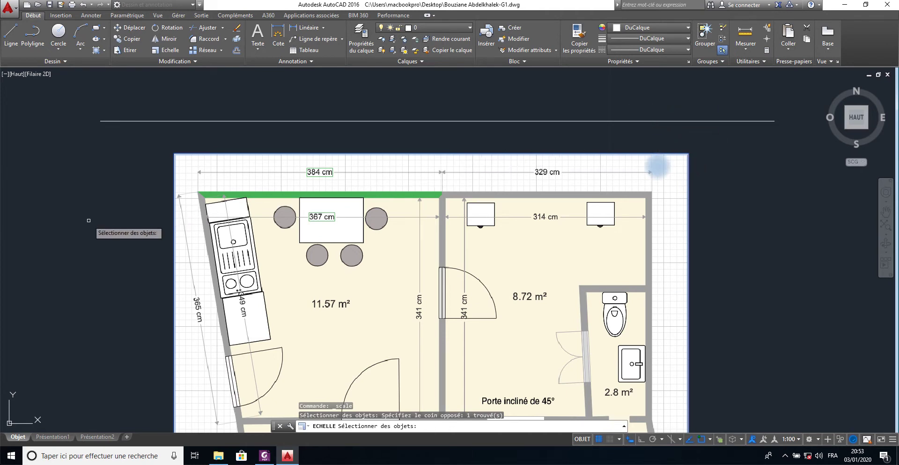
pyautogui.press('Return')
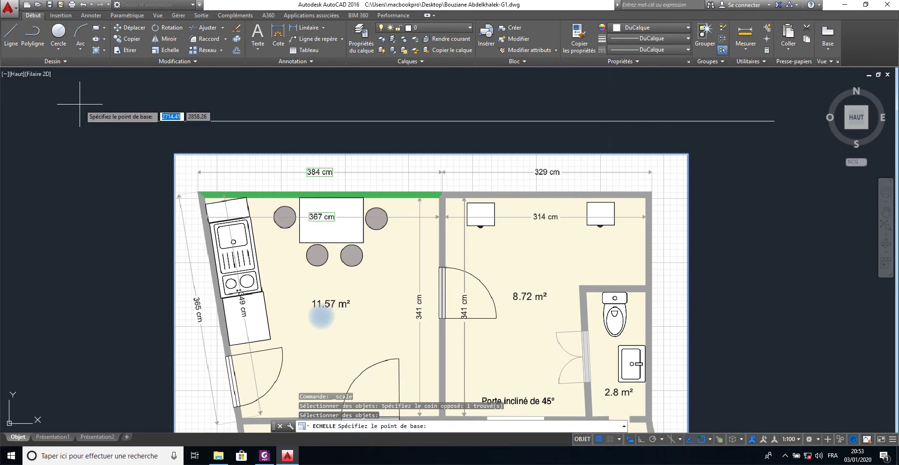
# - Set the scale base point, choose Référence, and pick the dimension's first end with Ortho on
pyautogui.click(100, 121)
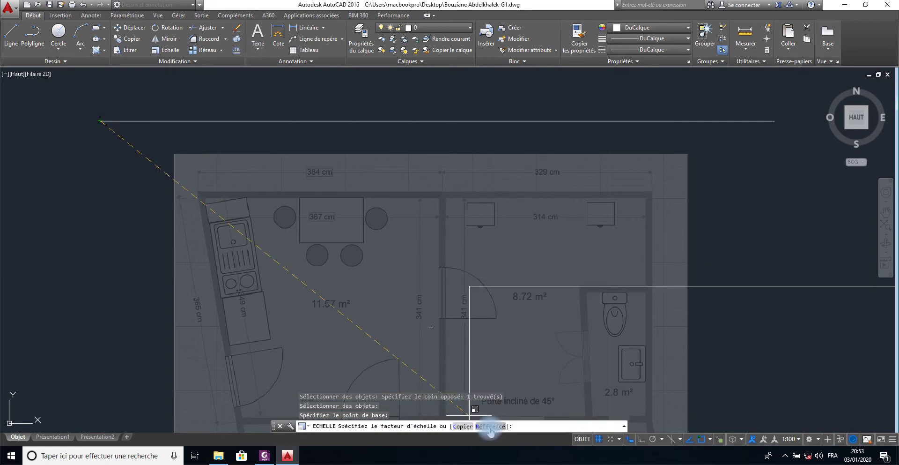
pyautogui.click(487, 425)
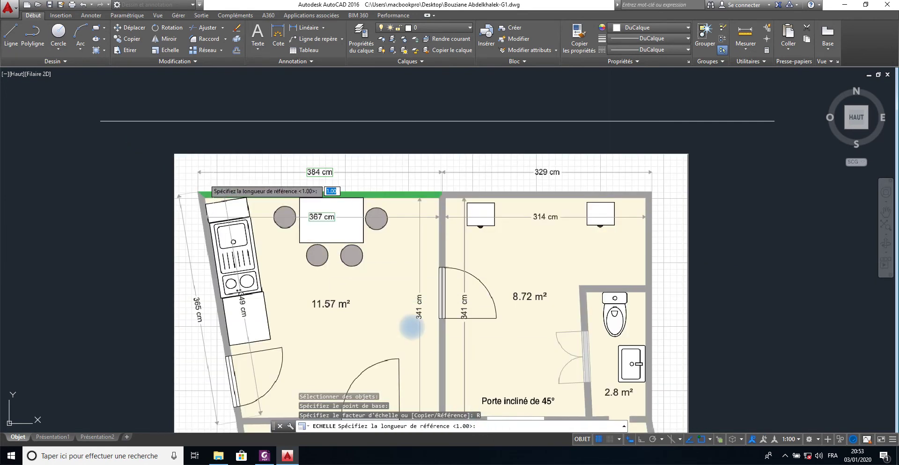
pyautogui.scroll(3, 200, 172)
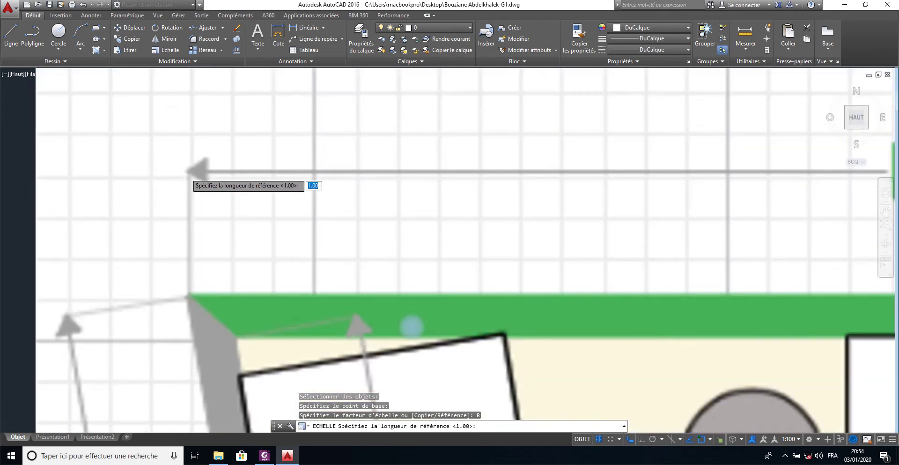
pyautogui.scroll(3, 189, 172)
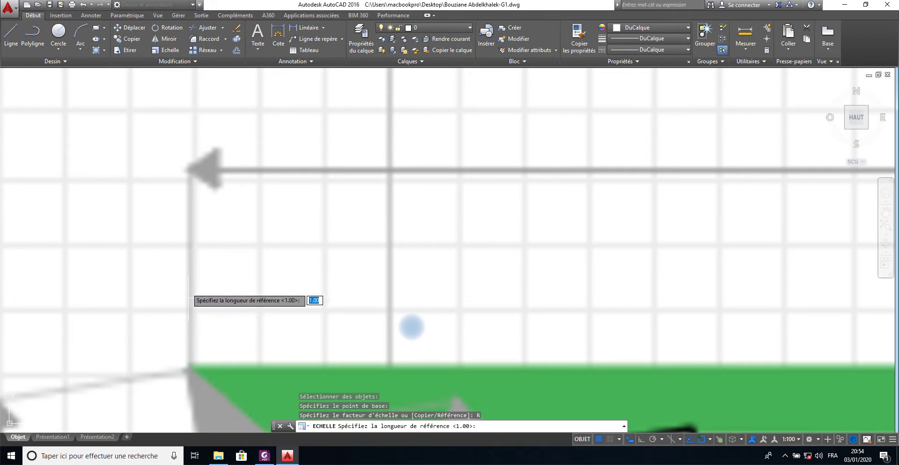
pyautogui.click(190, 169)
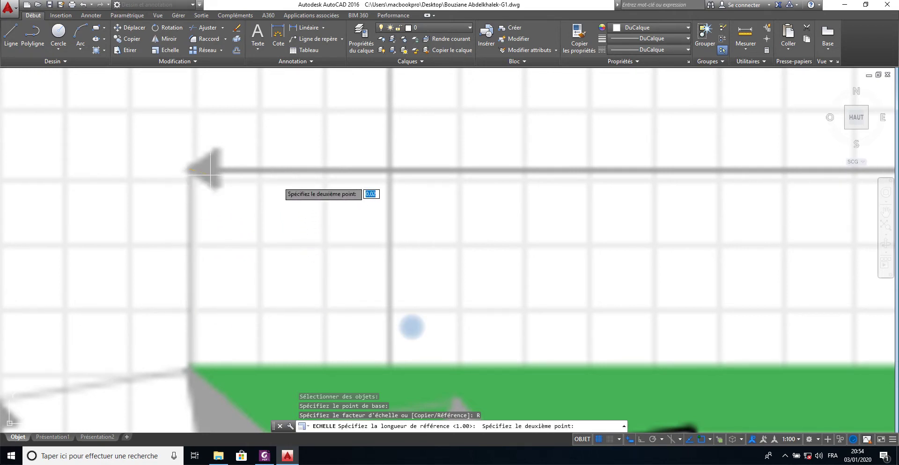
pyautogui.moveTo(727, 209); pyautogui.dragTo(726, 203, button='middle')
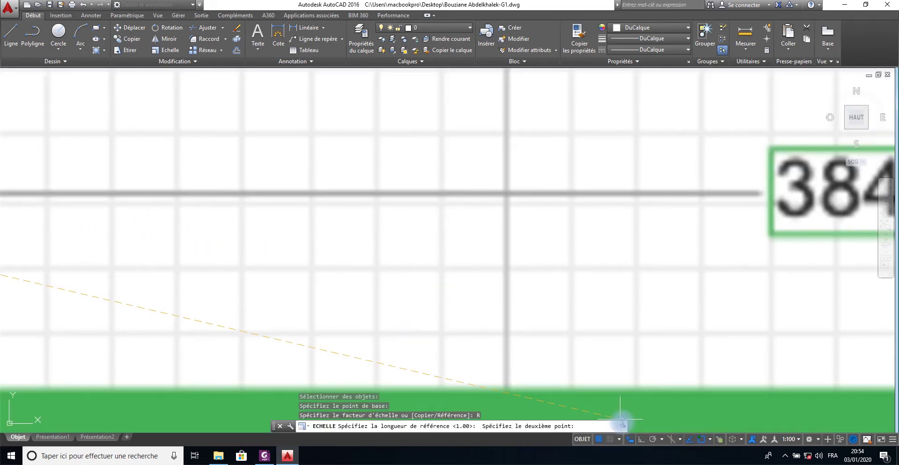
pyautogui.click(638, 439)
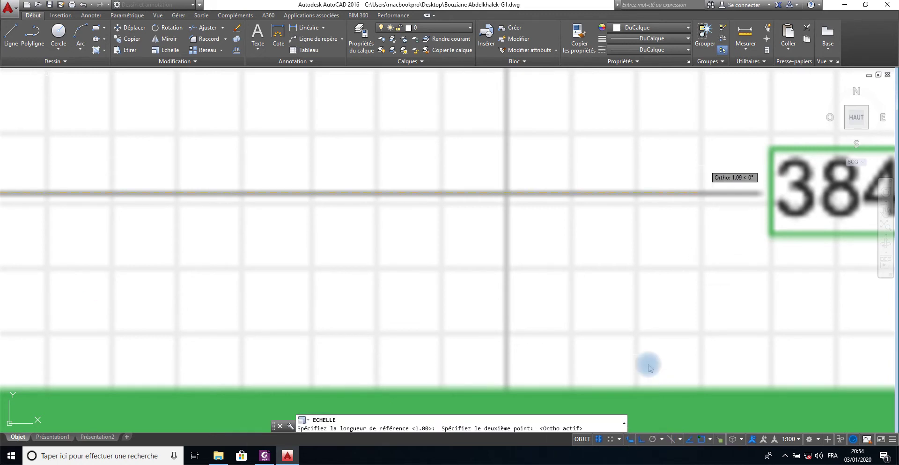
# - Pick the 329 cm dimension's far end and set the new length from the 7.13 line
pyautogui.scroll(-2, 724, 174)
pyautogui.scroll(-3, 724, 175)
pyautogui.moveTo(723, 175)
pyautogui.mouseDown(button='middle')
pyautogui.moveTo(703, 185)
pyautogui.moveTo(1, 231)
pyautogui.mouseUp(button='middle')
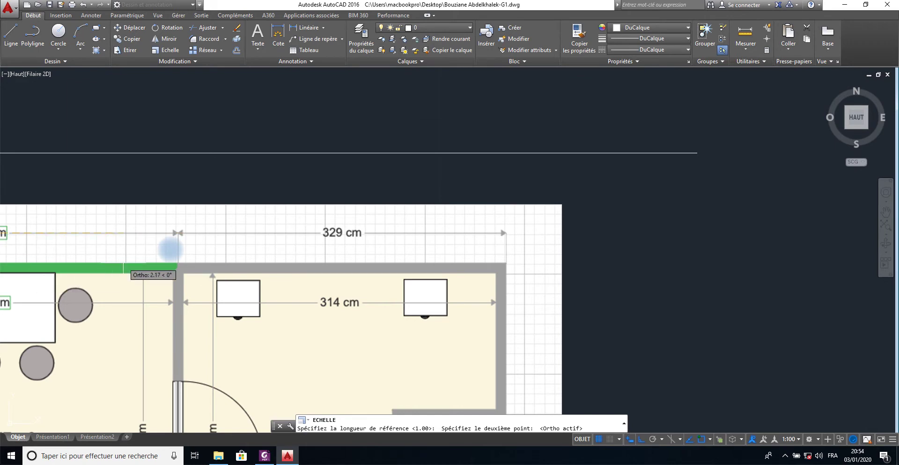
pyautogui.scroll(2, 531, 246)
pyautogui.scroll(4, 508, 239)
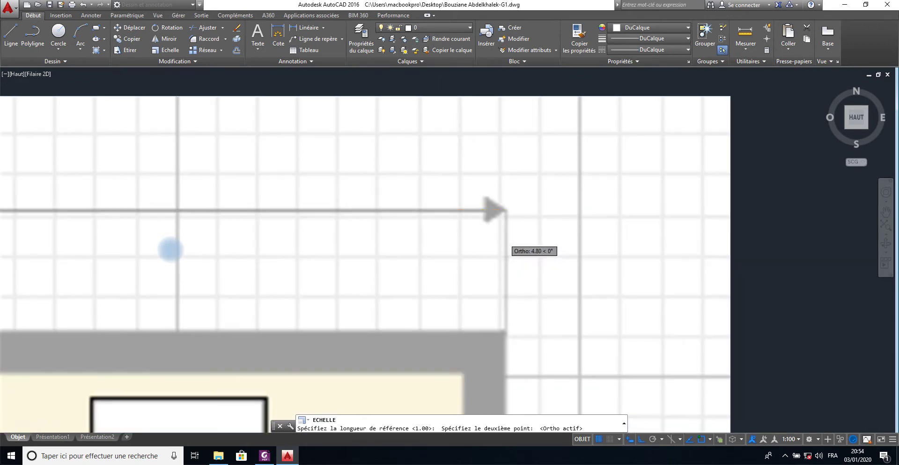
pyautogui.scroll(4, 506, 206)
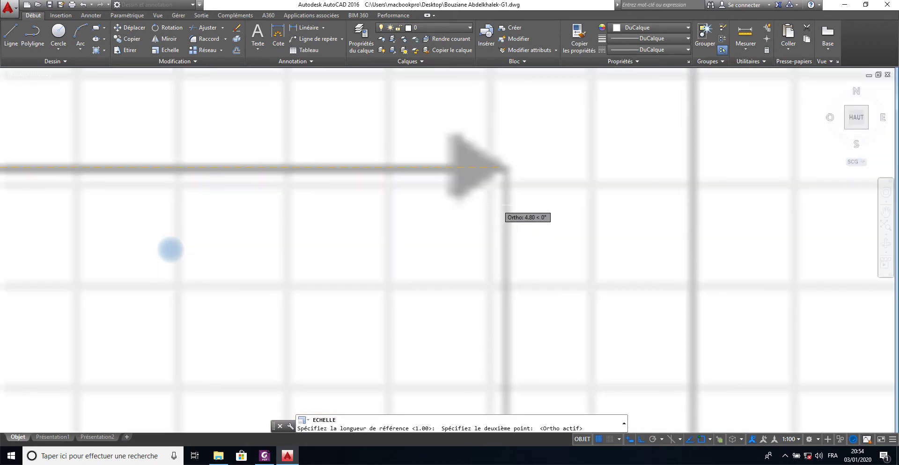
pyautogui.click(506, 169)
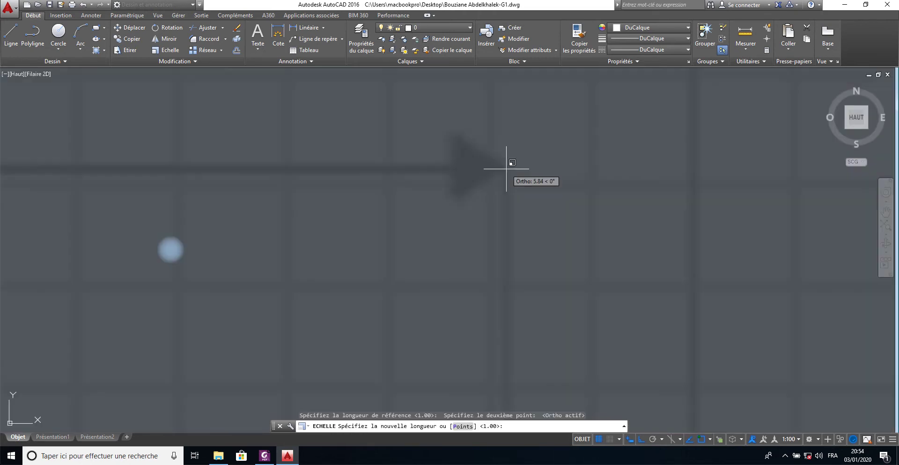
pyautogui.moveTo(200, 152); pyautogui.dragTo(436, 154, button='middle')
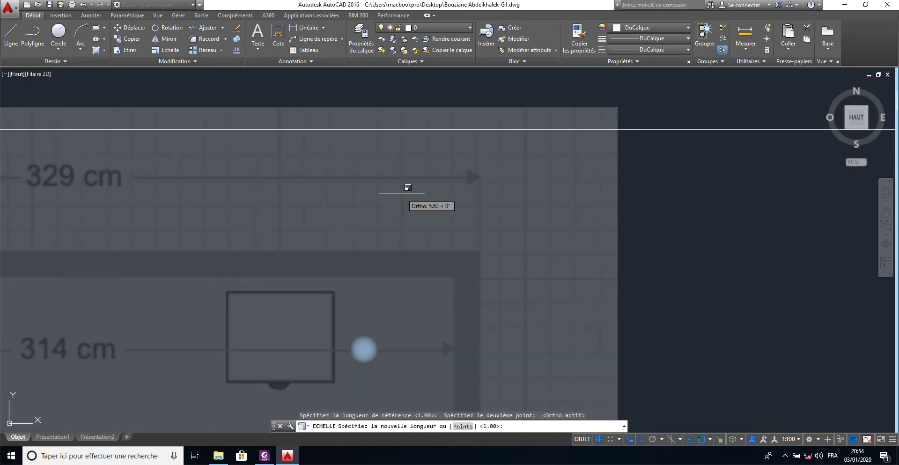
pyautogui.scroll(-5, 402, 188)
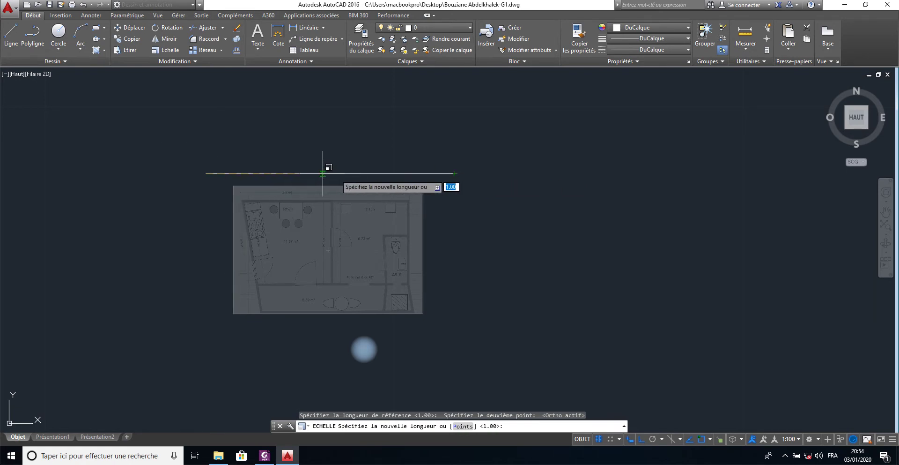
pyautogui.click(455, 174)
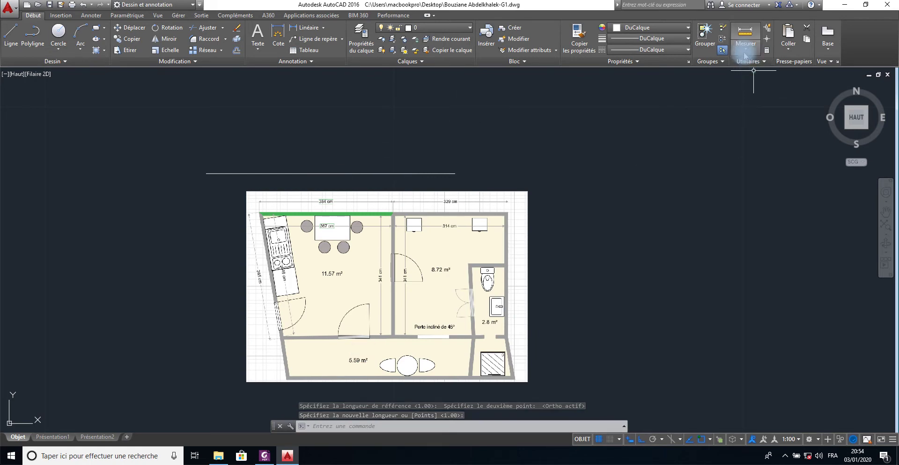
pyautogui.click(745, 45)
# - Measure from the left arrow tip across the 384 and 329 cm dimensions, then cancel
pyautogui.click(755, 65)
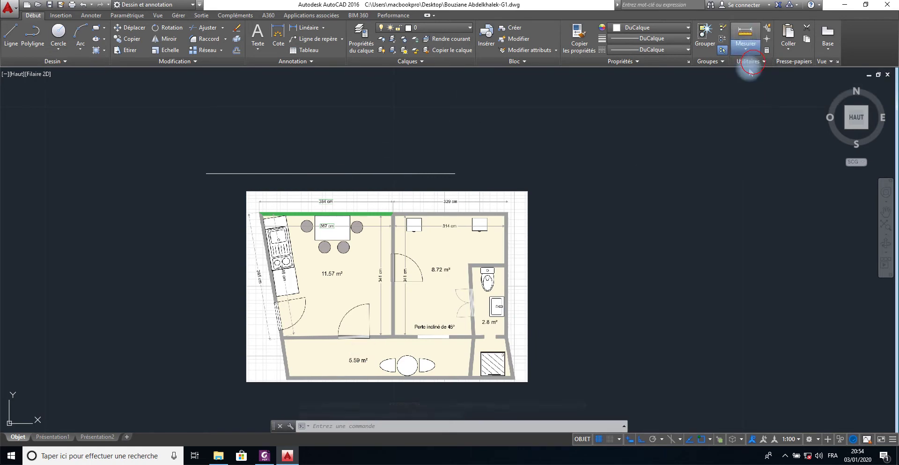
pyautogui.scroll(3, 266, 199)
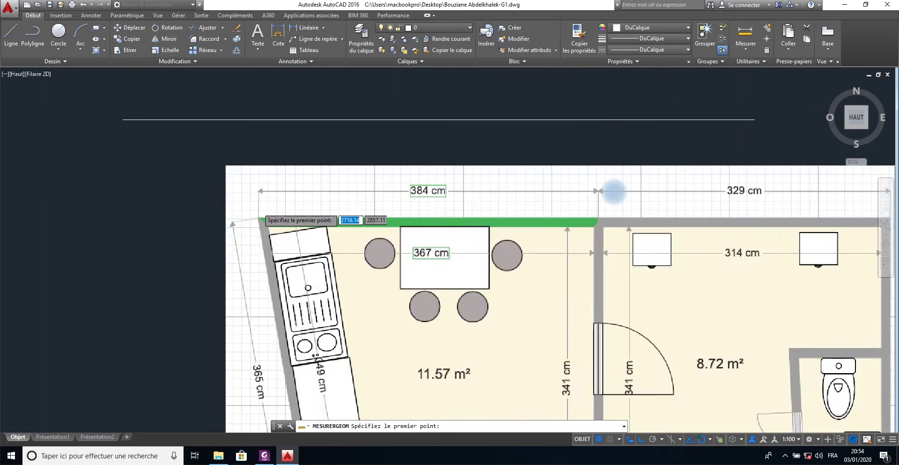
pyautogui.scroll(4, 267, 187)
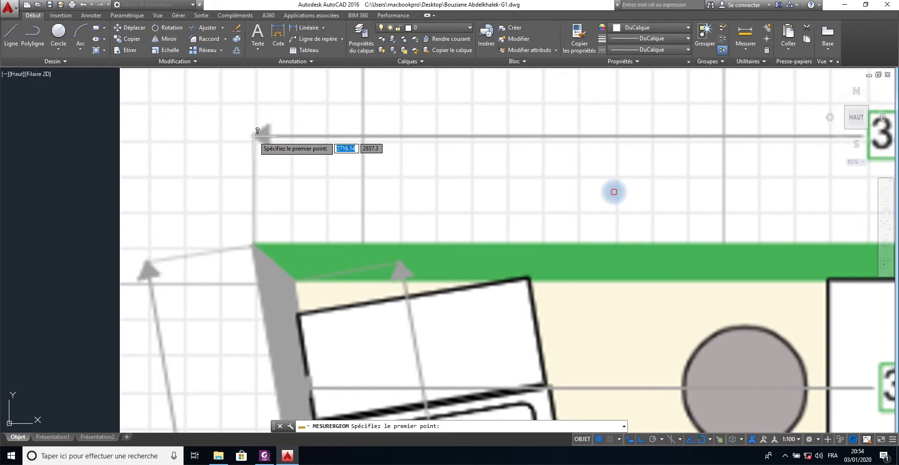
pyautogui.click(254, 135)
pyautogui.moveTo(617, 158); pyautogui.dragTo(374, 169, button='middle')
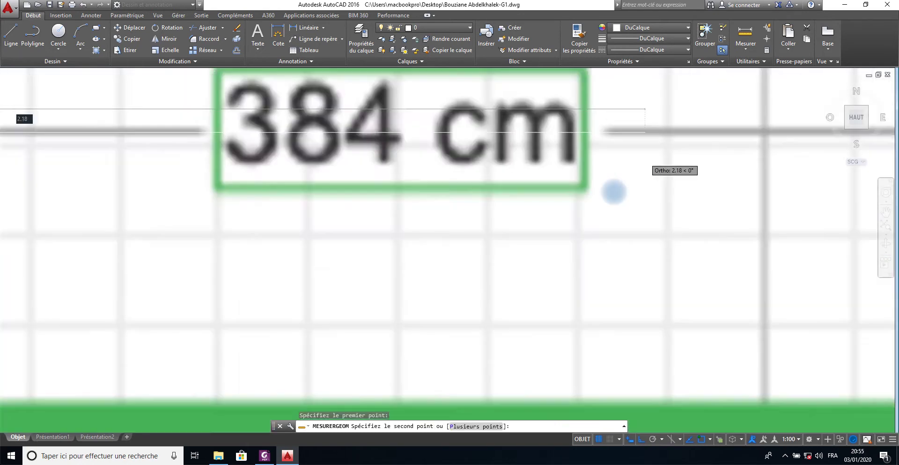
pyautogui.scroll(-5, 614, 192)
pyautogui.scroll(3, 615, 192)
pyautogui.moveTo(722, 181); pyautogui.dragTo(212, 204, button='middle')
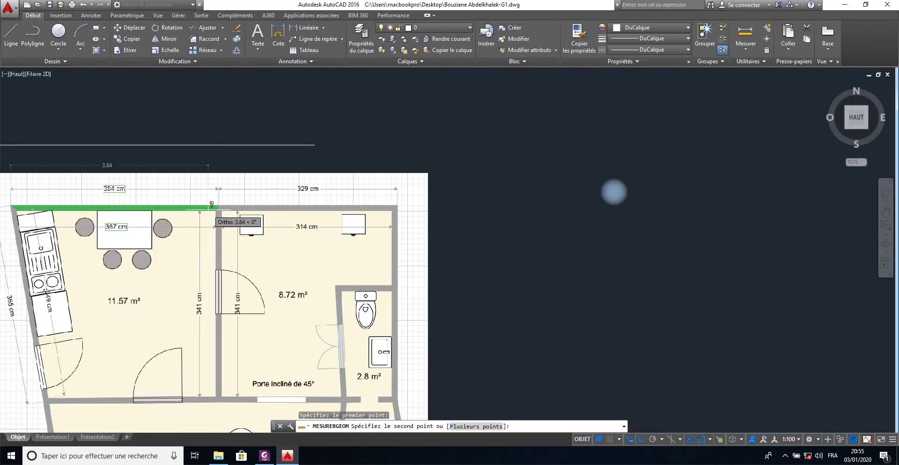
pyautogui.scroll(3, 361, 182)
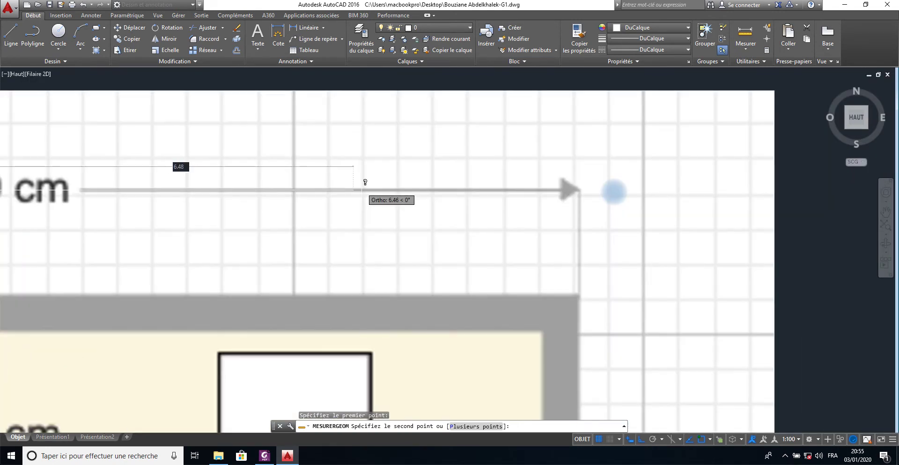
pyautogui.scroll(2, 681, 212)
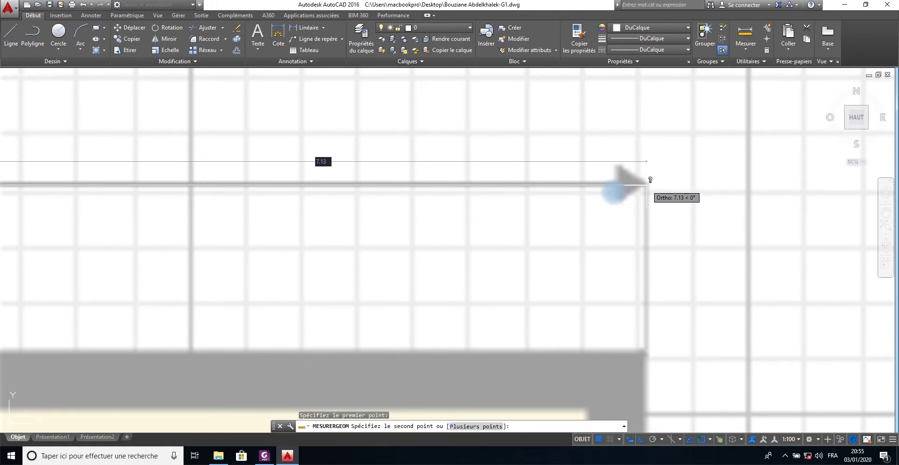
pyautogui.press('Escape')
pyautogui.scroll(-2, 629, 183)
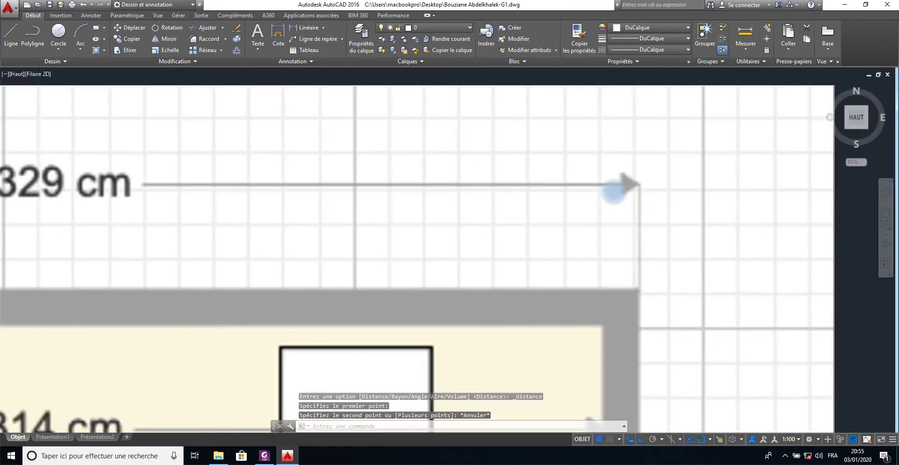
pyautogui.scroll(-2, 629, 183)
pyautogui.scroll(-3, 628, 169)
pyautogui.scroll(2, 628, 168)
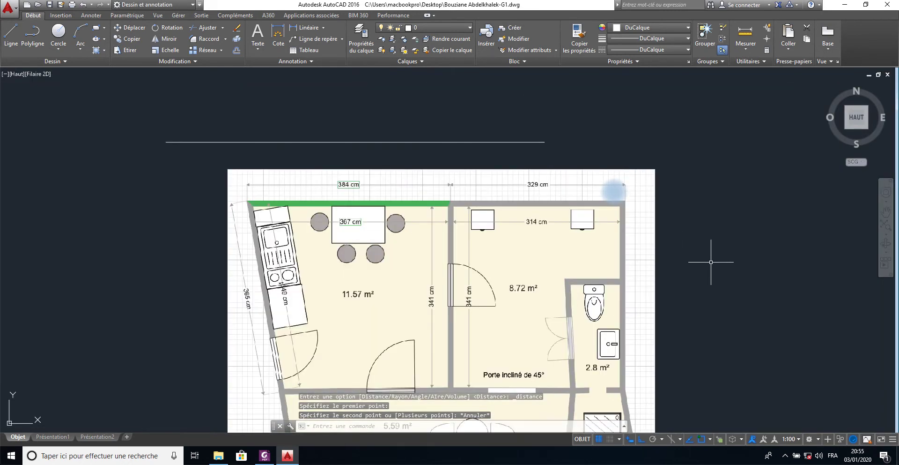
# - Window-select the rescaled floor-plan image and erase it, keeping only the 7.13 reference line
pyautogui.click(716, 228)
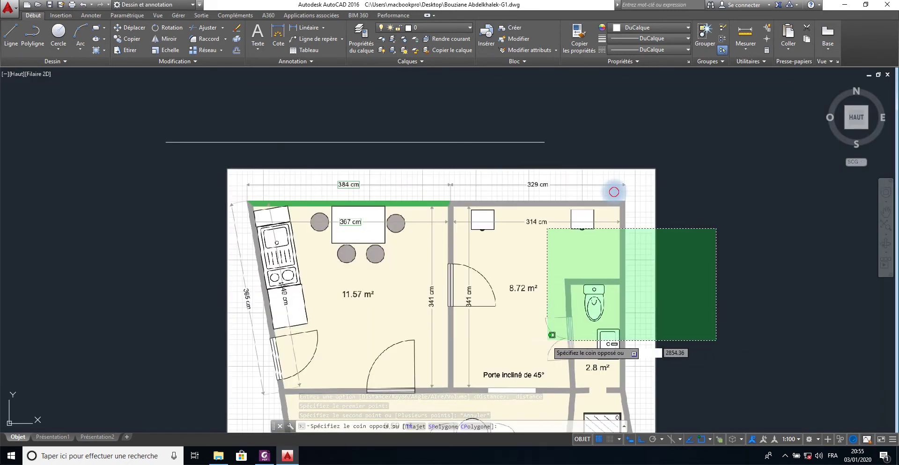
pyautogui.click(548, 340)
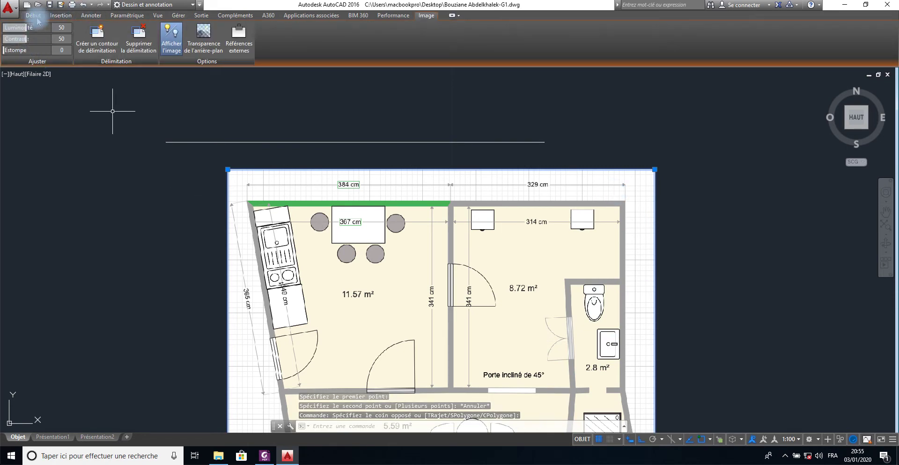
pyautogui.click(83, 5)
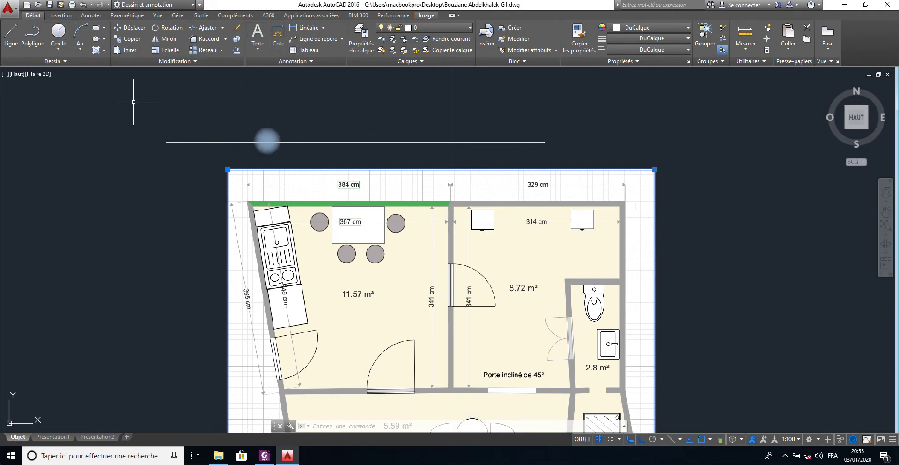
pyautogui.click(237, 29)
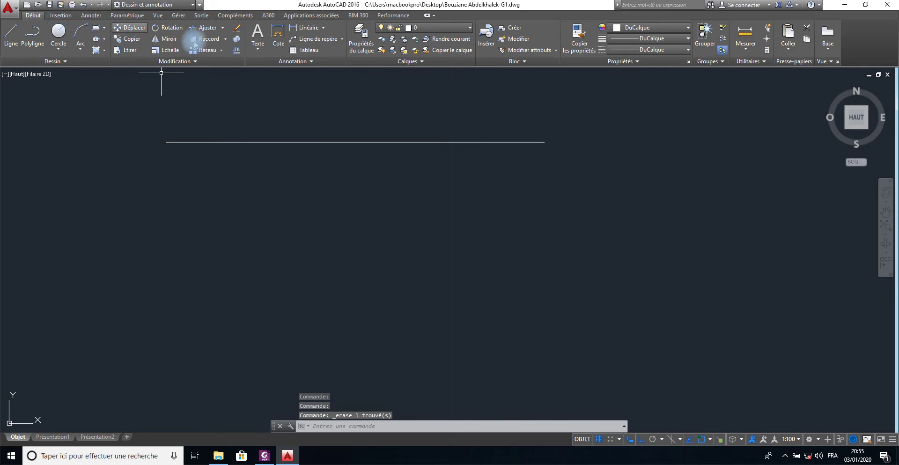
# - Reattach G1 Image 1 below the 7.13 line at scale factor 1 and zoom to it
pyautogui.click(58, 17)
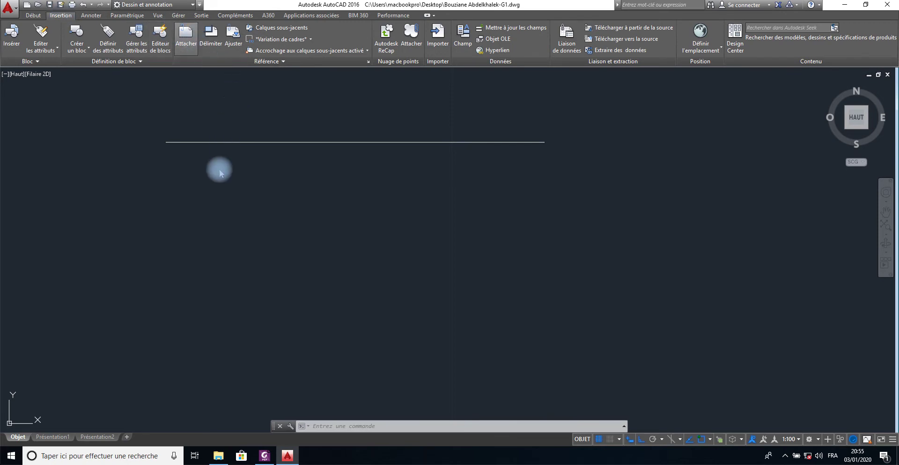
pyautogui.click(265, 196)
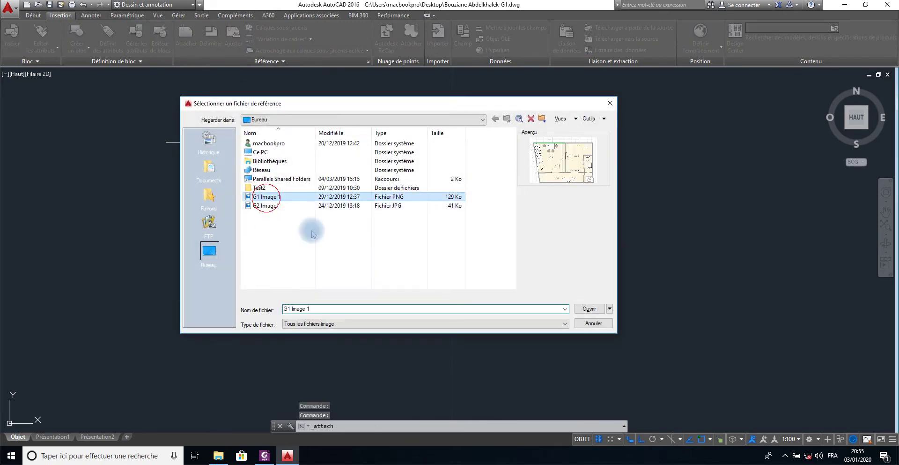
pyautogui.click(597, 313)
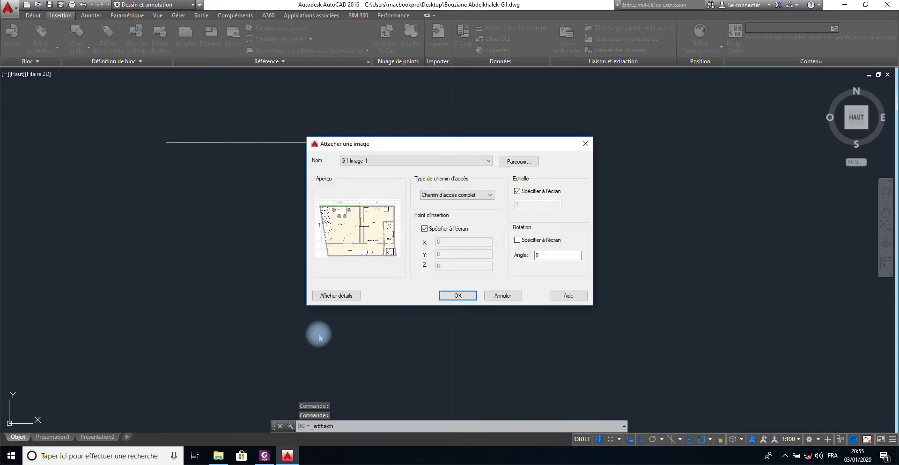
pyautogui.click(456, 296)
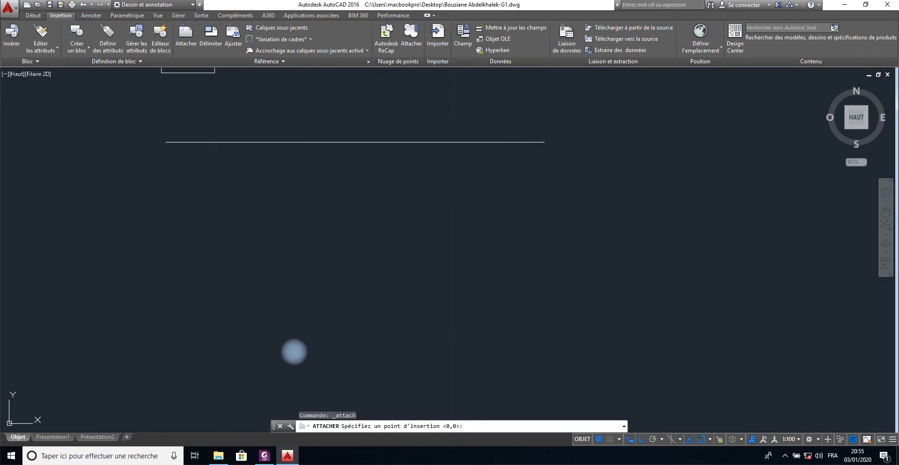
pyautogui.click(220, 393)
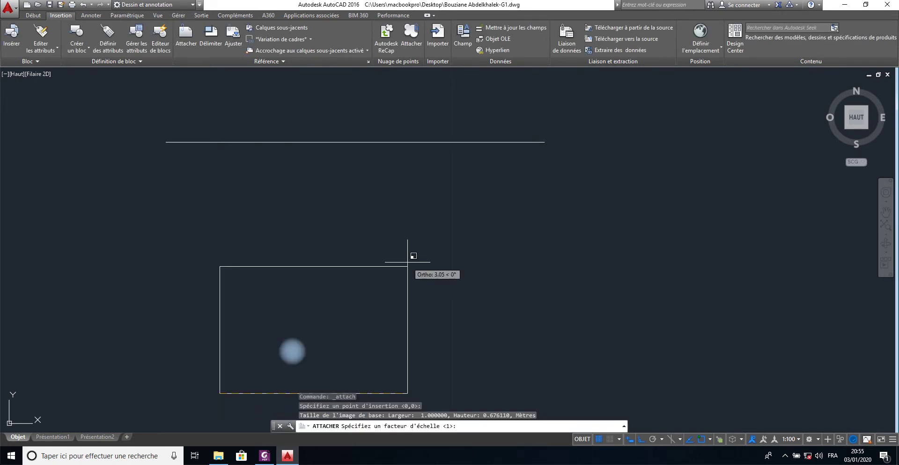
pyautogui.click(547, 204)
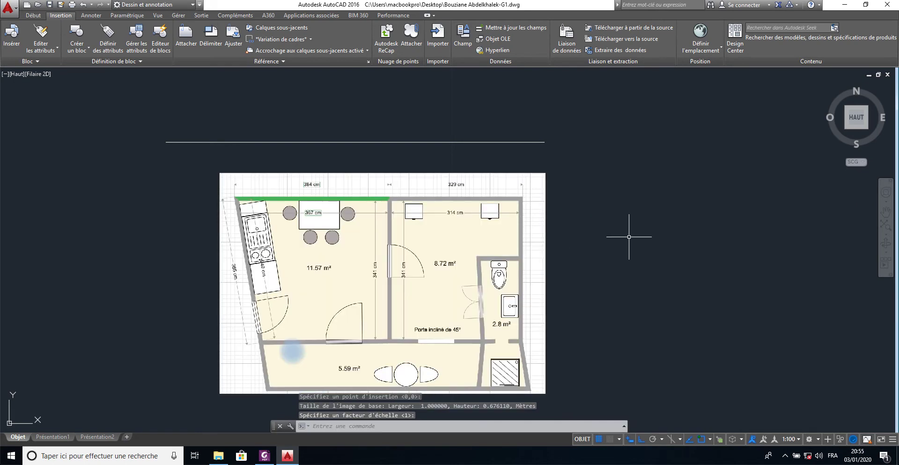
pyautogui.scroll(4, 422, 165)
pyautogui.moveTo(413, 176)
pyautogui.mouseDown(button='middle')
pyautogui.moveTo(516, 191)
pyautogui.moveTo(515, 211)
pyautogui.mouseUp(button='middle')
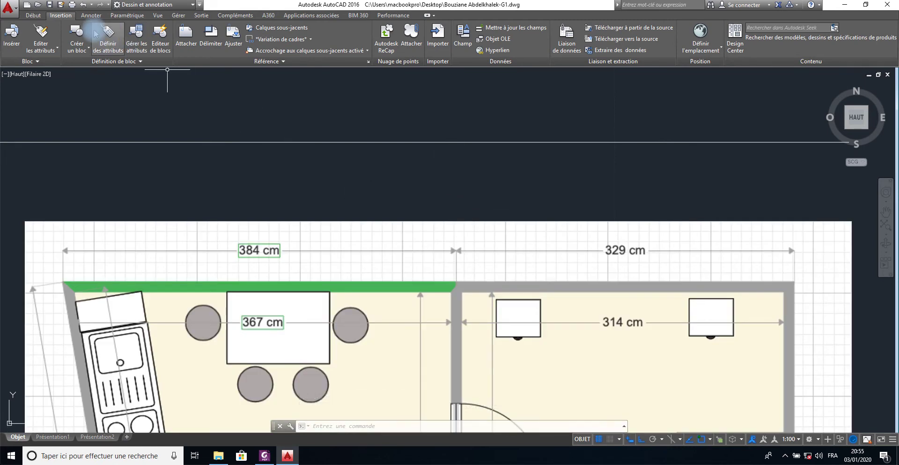
# - Start the Align command and window-select the floor-plan image as the object to align
pyautogui.click(55, 19)
pyautogui.click(39, 16)
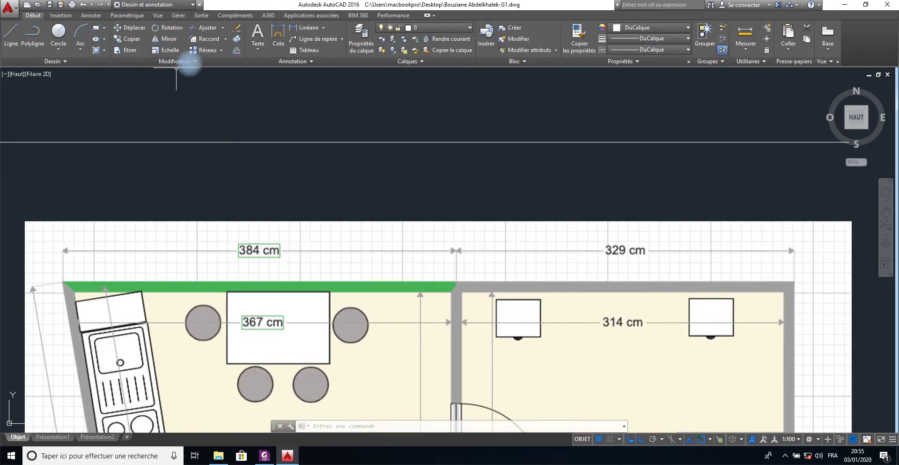
pyautogui.click(203, 62)
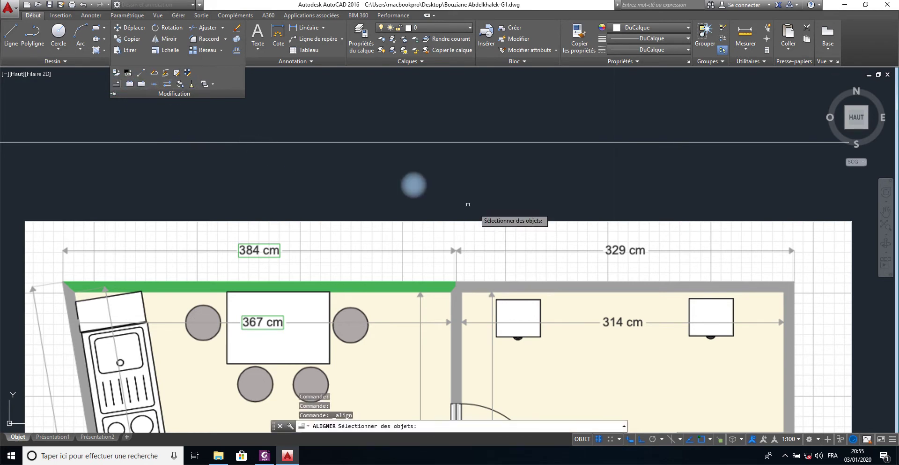
pyautogui.click(708, 194)
pyautogui.click(656, 281)
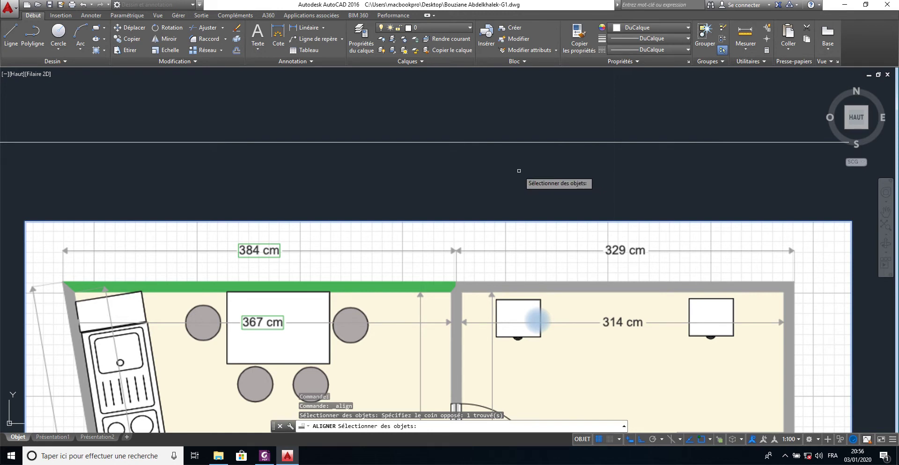
pyautogui.press('Return')
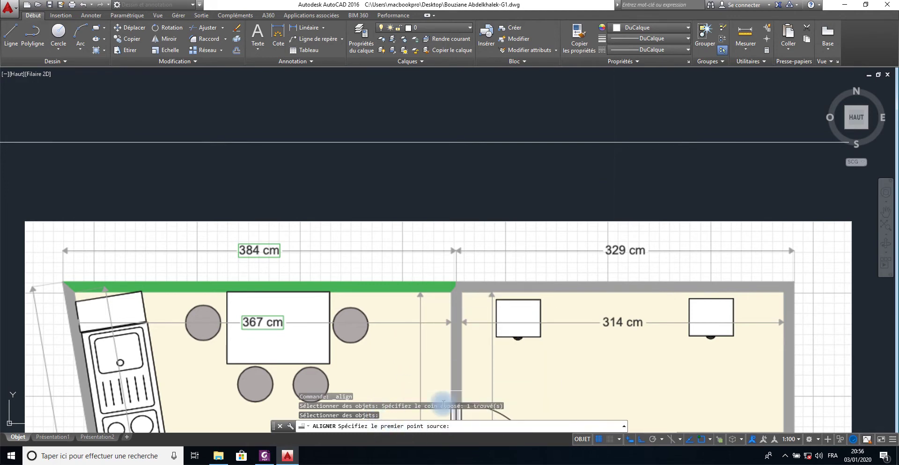
# - Zoom into the plan's top-left to reach the 384 cm dimension's left arrow tip
pyautogui.scroll(2, 410, 302)
pyautogui.scroll(2, 411, 302)
pyautogui.scroll(-3, 411, 302)
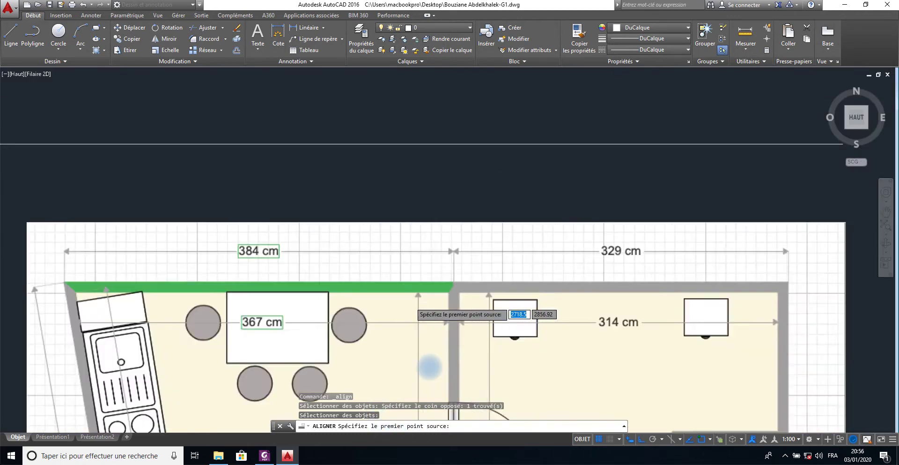
pyautogui.scroll(-3, 411, 302)
pyautogui.moveTo(410, 302); pyautogui.dragTo(453, 222, button='middle')
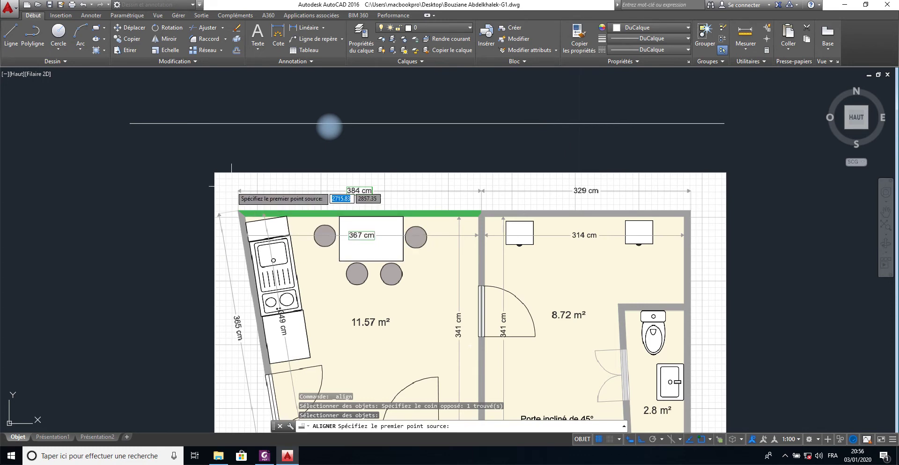
pyautogui.scroll(3, 232, 185)
pyautogui.scroll(3, 239, 192)
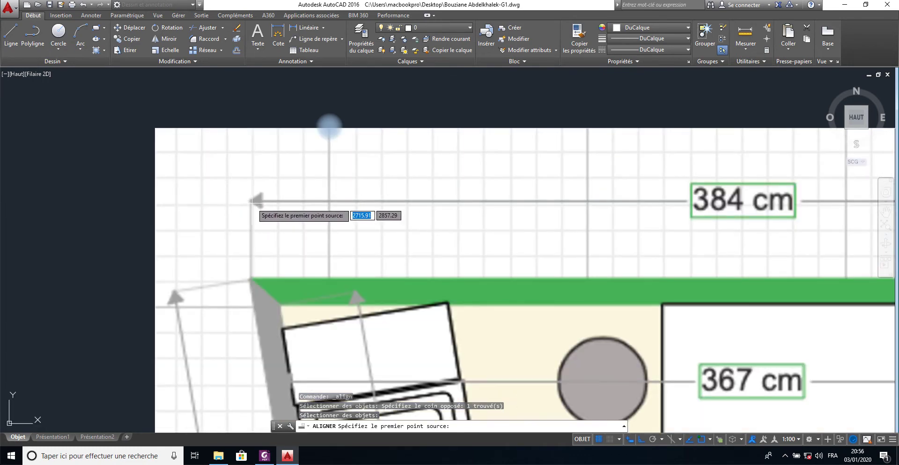
pyautogui.scroll(3, 251, 200)
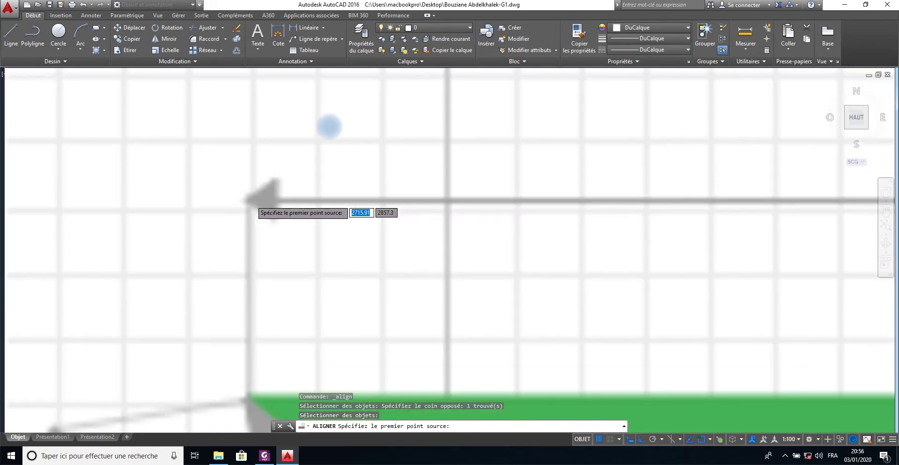
pyautogui.scroll(3, 249, 199)
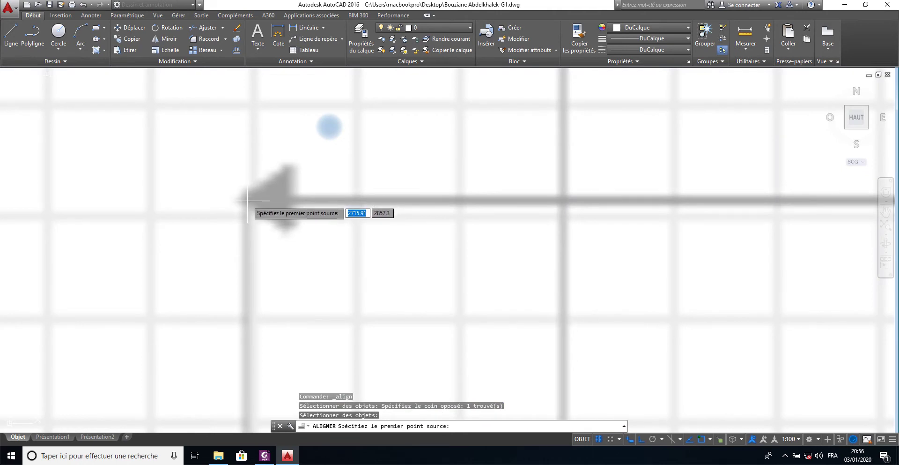
# - Set the first source point at the 384 cm dimension's left arrow tip
pyautogui.click(249, 201)
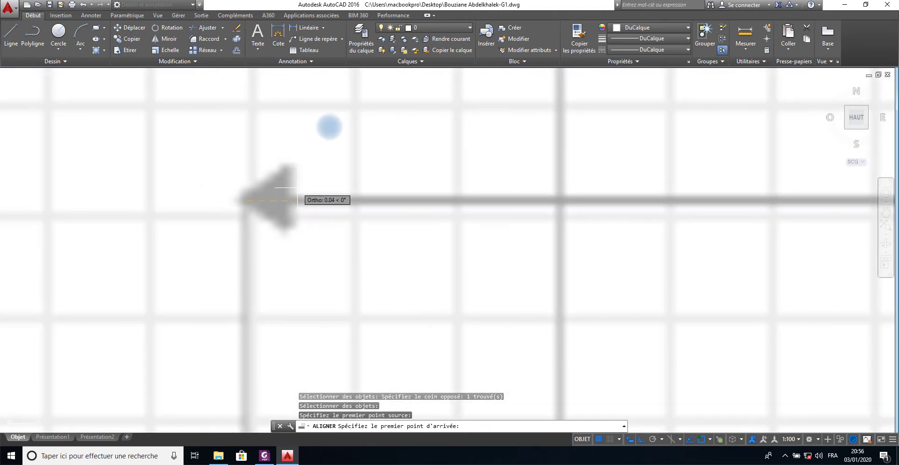
pyautogui.scroll(-5, 330, 126)
pyautogui.click(359, 406)
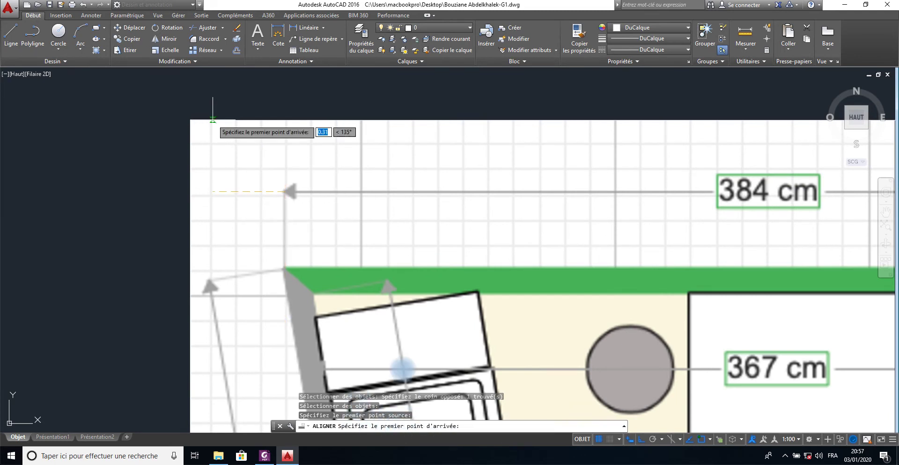
pyautogui.moveTo(215, 121); pyautogui.dragTo(188, 234, button='middle')
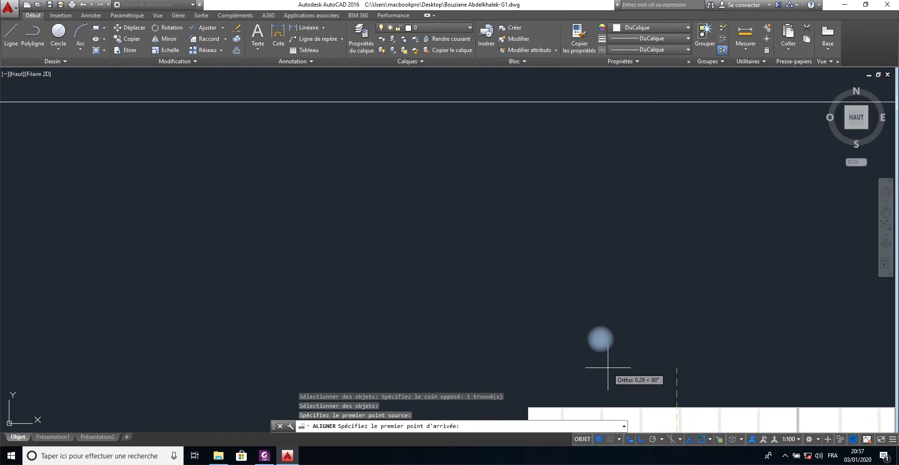
# - With Ortho off, set the first destination at the reference line's left end
pyautogui.scroll(-2, 556, 297)
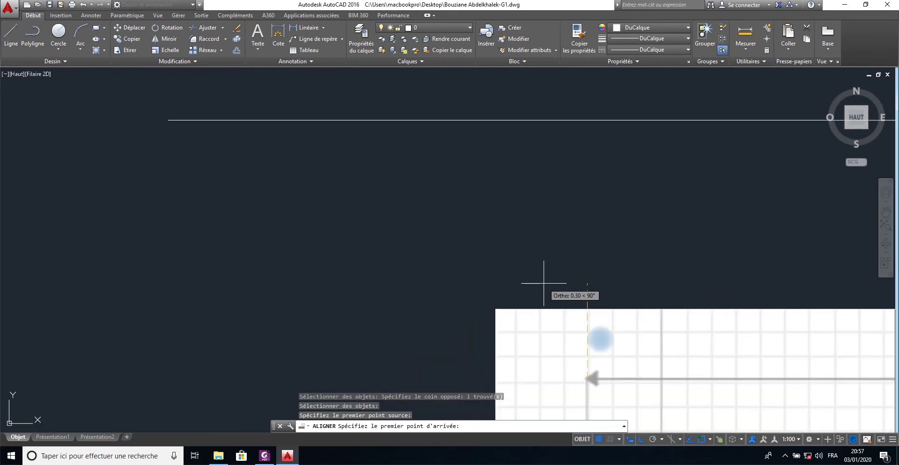
pyautogui.scroll(-2, 543, 283)
pyautogui.moveTo(544, 278); pyautogui.dragTo(162, 247, button='middle')
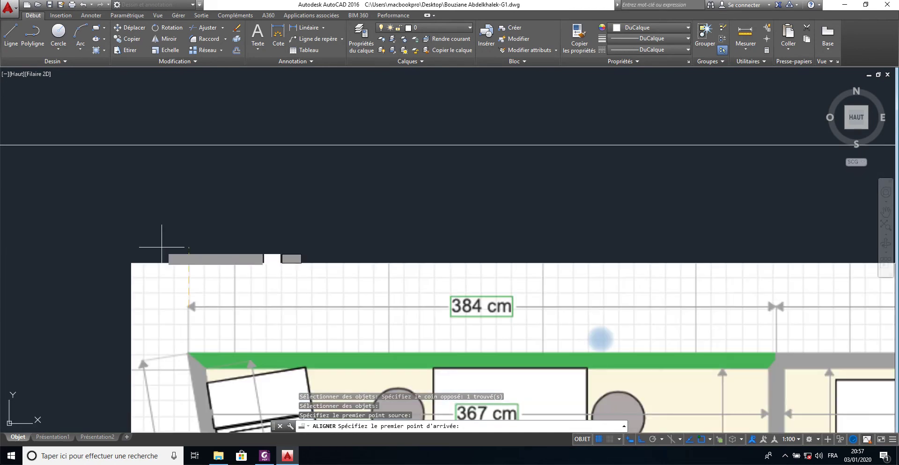
pyautogui.scroll(-4, 161, 247)
pyautogui.scroll(-3, 162, 247)
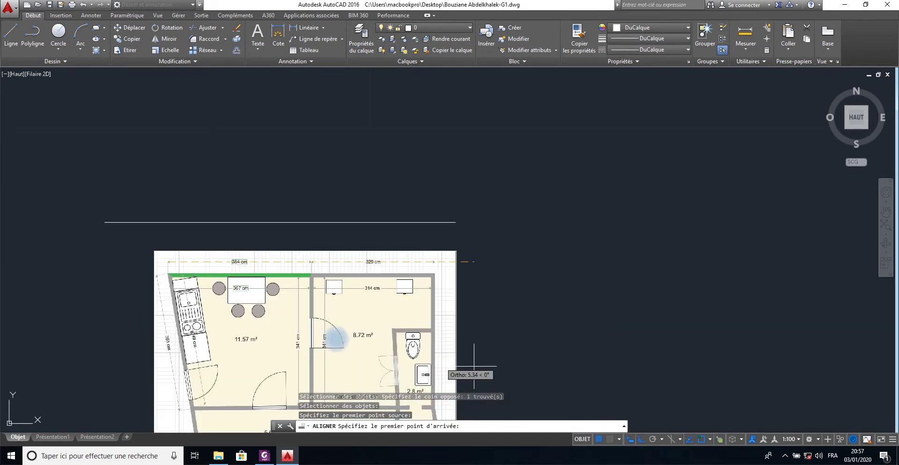
pyautogui.click(641, 439)
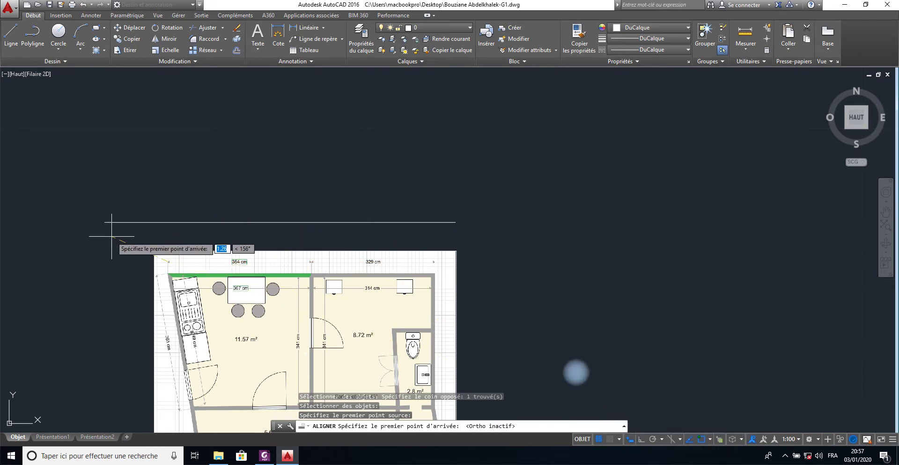
pyautogui.click(105, 222)
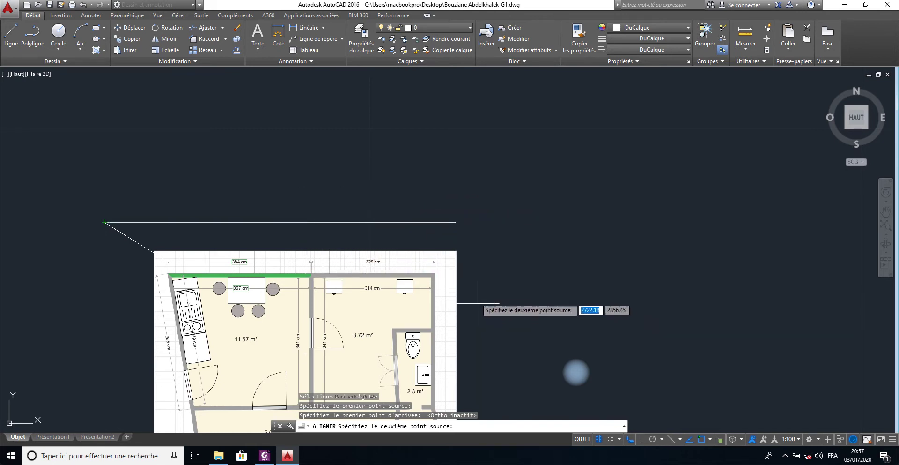
# - Set the second source point at the 329 cm dimension's arrow tip
pyautogui.scroll(2, 438, 264)
pyautogui.scroll(3, 438, 266)
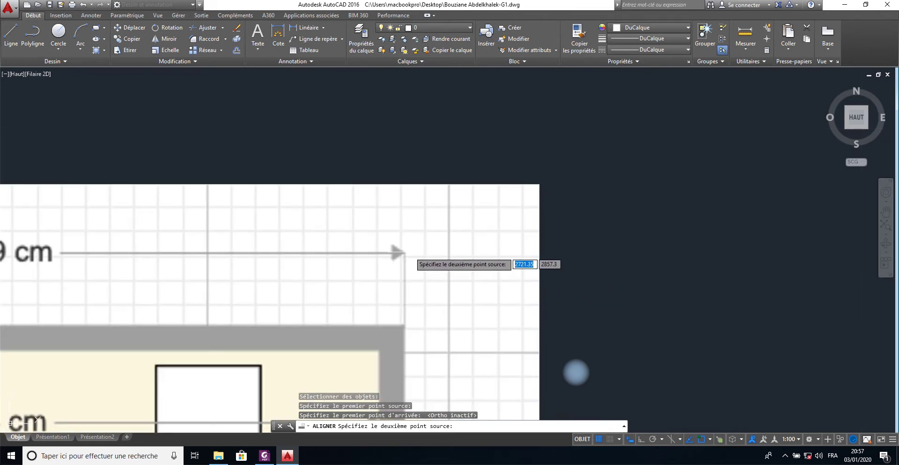
pyautogui.scroll(2, 403, 255)
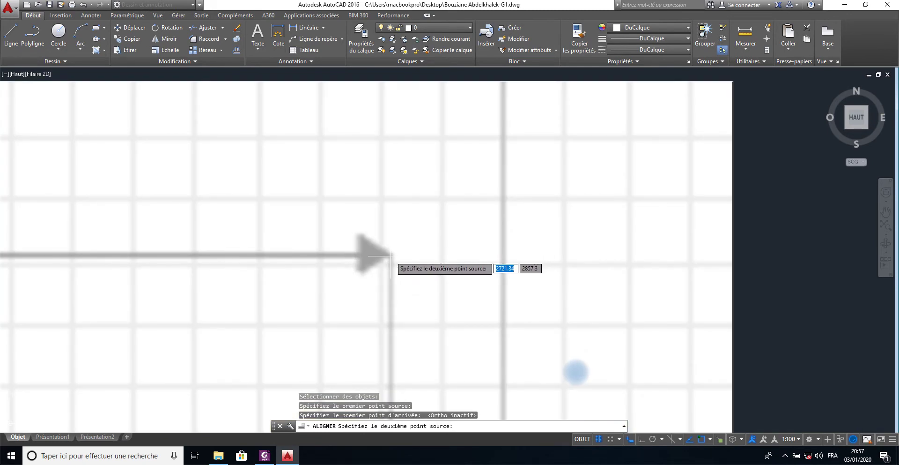
pyautogui.click(391, 255)
# - Set the second destination at the reference line's right end and finish picking points
pyautogui.scroll(-2, 452, 162)
pyautogui.scroll(-2, 454, 153)
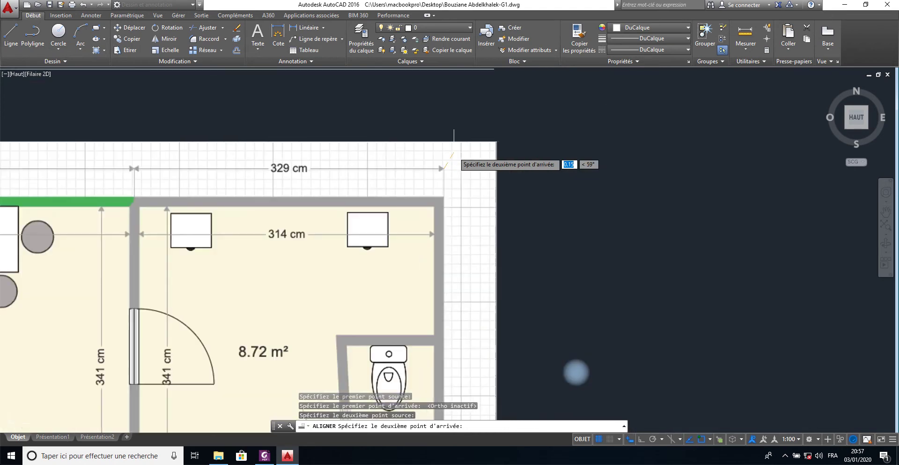
pyautogui.scroll(-2, 452, 156)
pyautogui.moveTo(452, 157); pyautogui.dragTo(524, 227, button='middle')
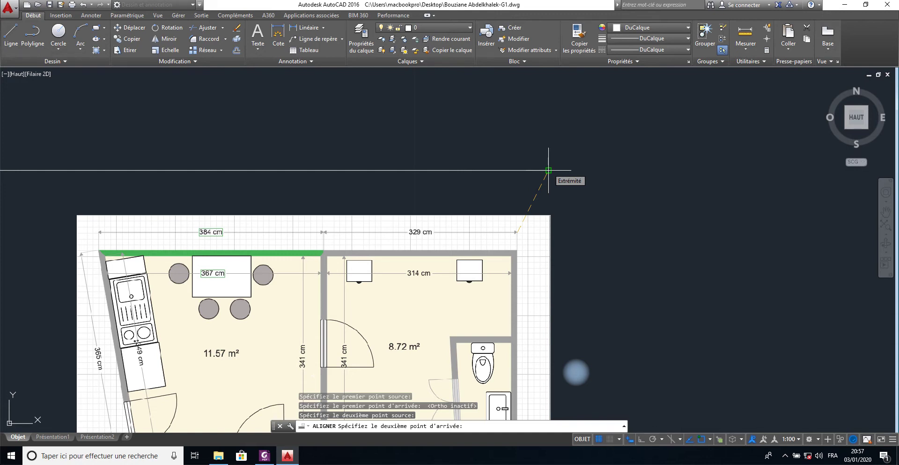
pyautogui.click(549, 170)
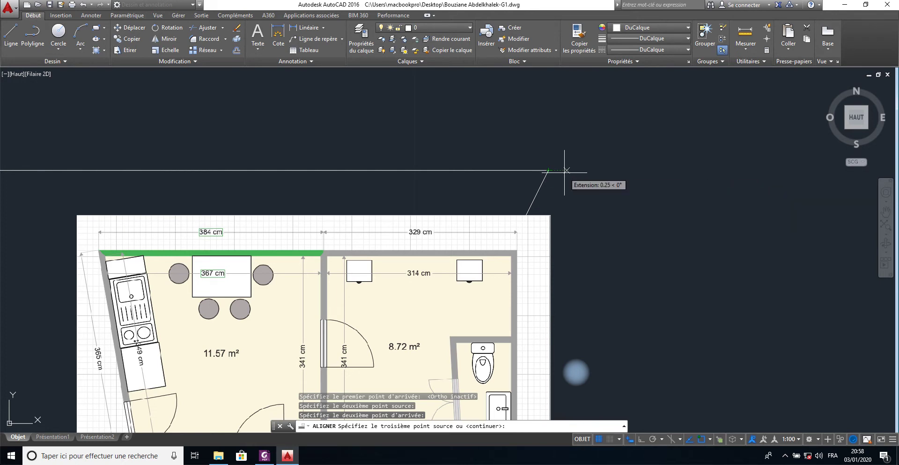
pyautogui.press('Return')
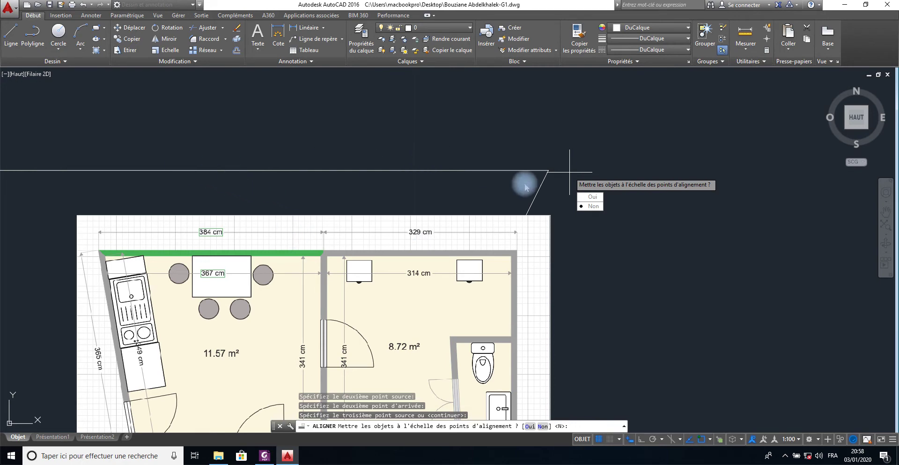
# - Answer Oui to scale the image to the alignment points, then select the top reference line
pyautogui.click(583, 197)
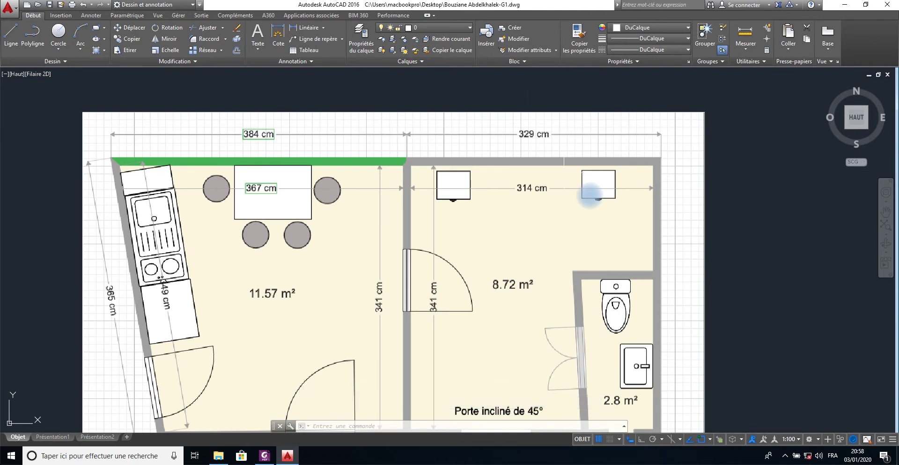
pyautogui.moveTo(564, 173)
pyautogui.mouseDown(button='middle')
pyautogui.moveTo(540, 175)
pyautogui.moveTo(567, 178)
pyautogui.moveTo(558, 145)
pyautogui.moveTo(586, 178)
pyautogui.mouseUp(button='middle')
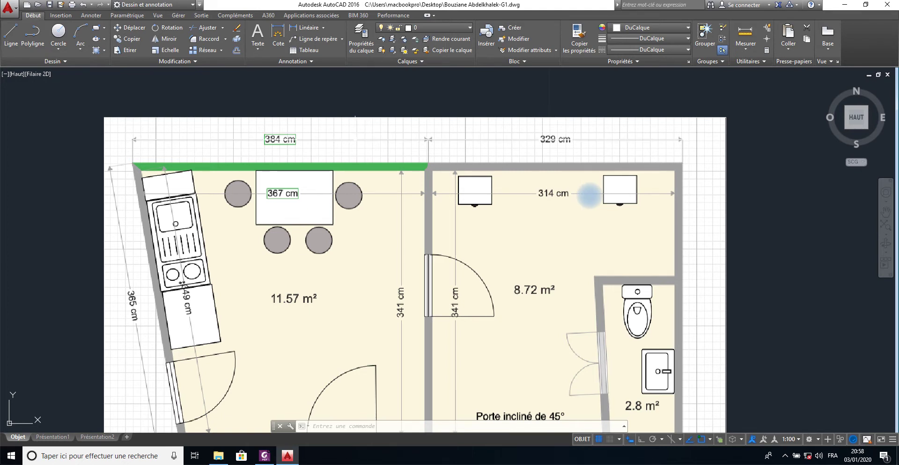
pyautogui.click(589, 195)
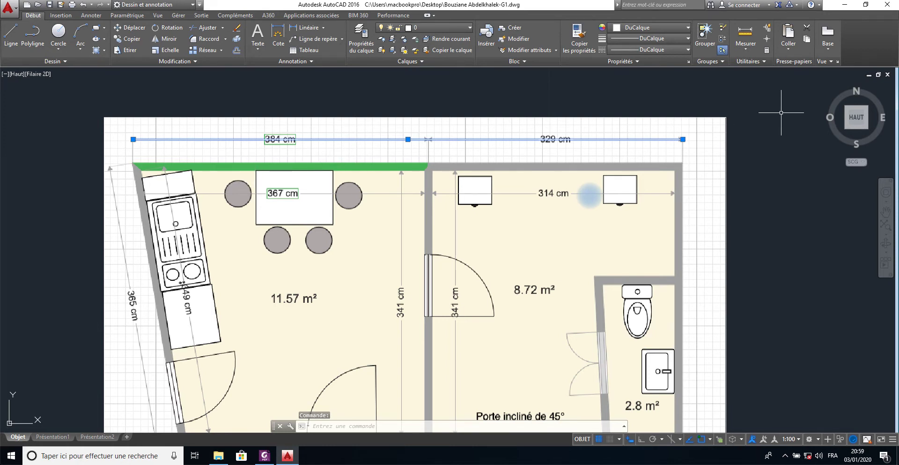
# - Start a distance measurement from the top dimension's left end, then cancel it
pyautogui.press('Escape')
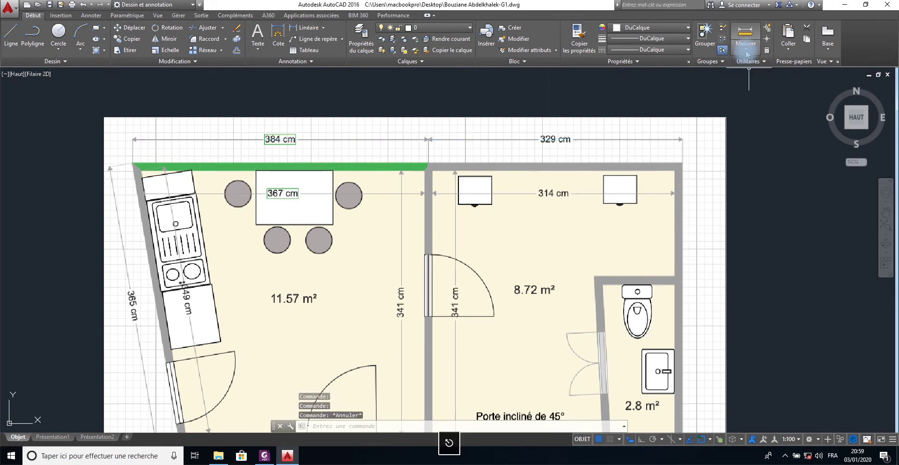
pyautogui.click(746, 38)
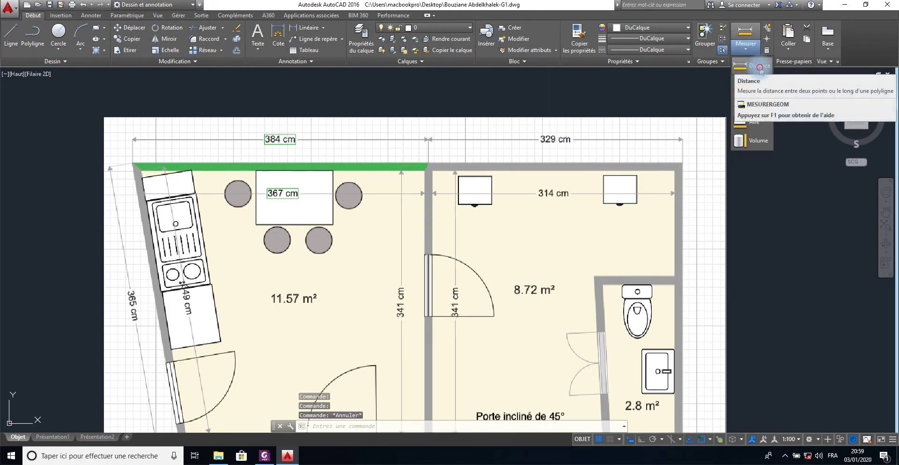
pyautogui.click(752, 66)
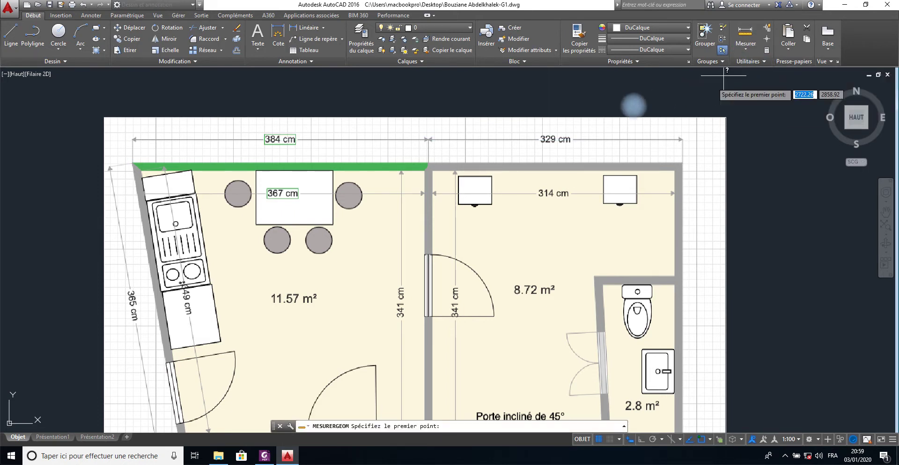
pyautogui.click(134, 139)
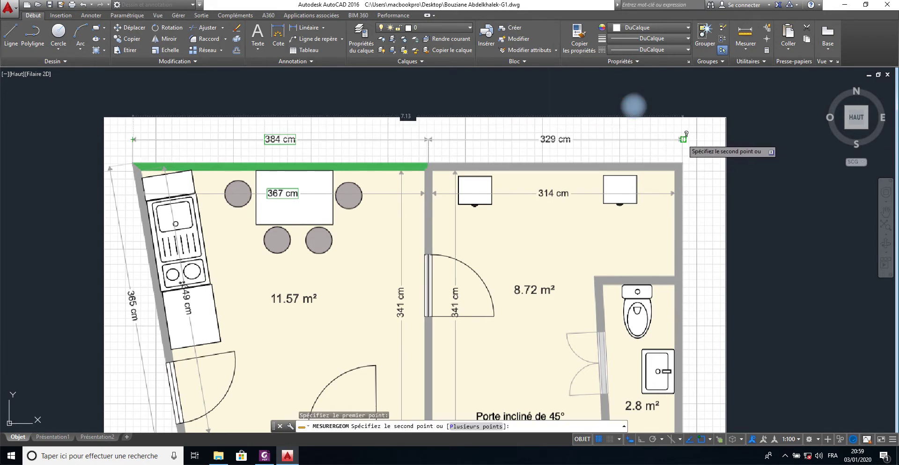
pyautogui.press('Escape')
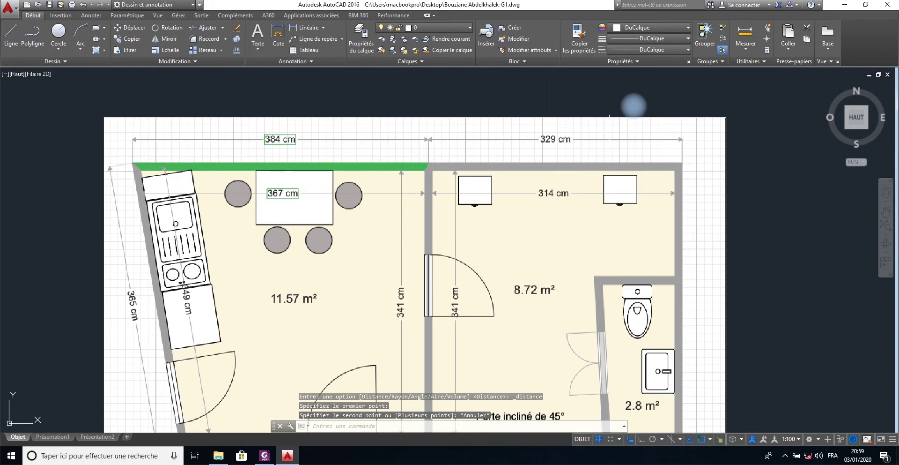
# - Crossing-select only the 7.13 reference line and erase it
pyautogui.click(507, 136)
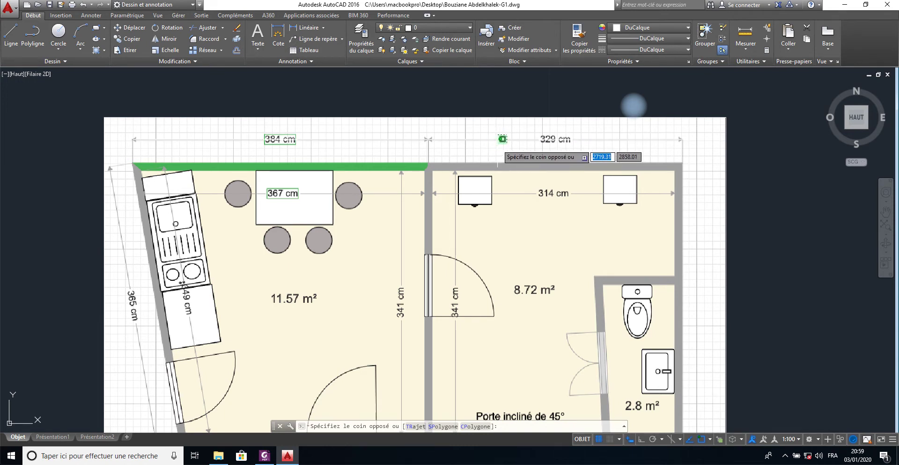
pyautogui.press('Escape')
pyautogui.click(577, 106)
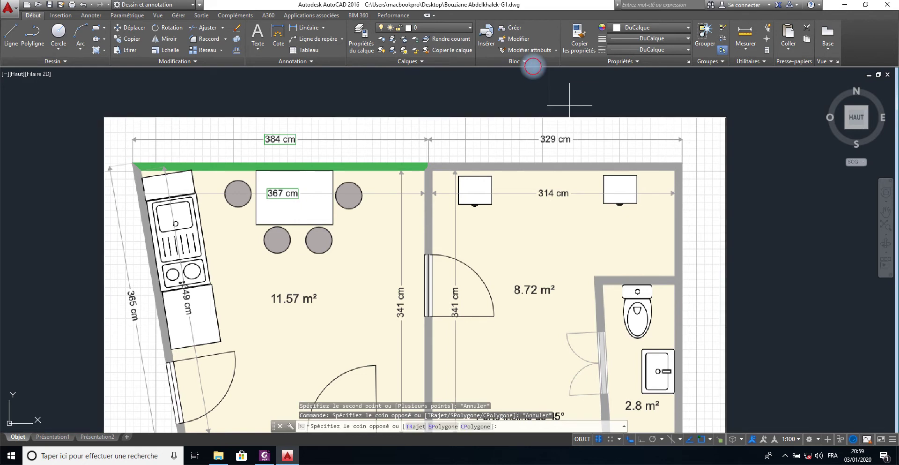
pyautogui.click(516, 164)
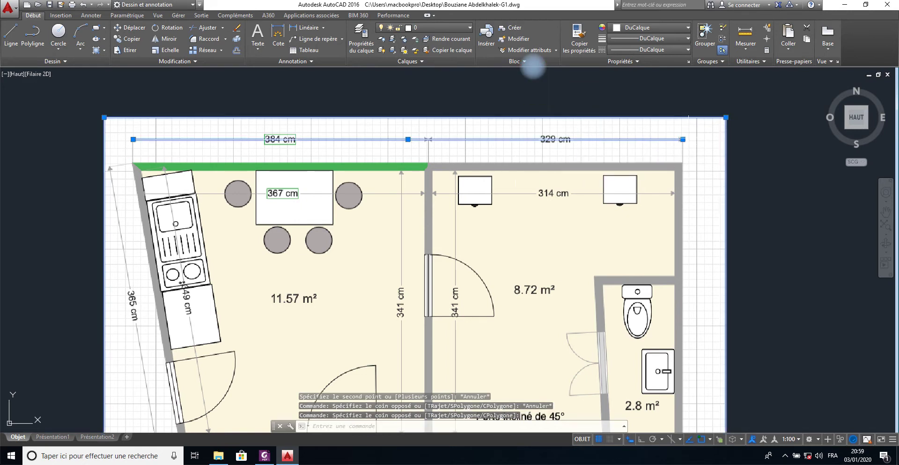
pyautogui.press('Escape')
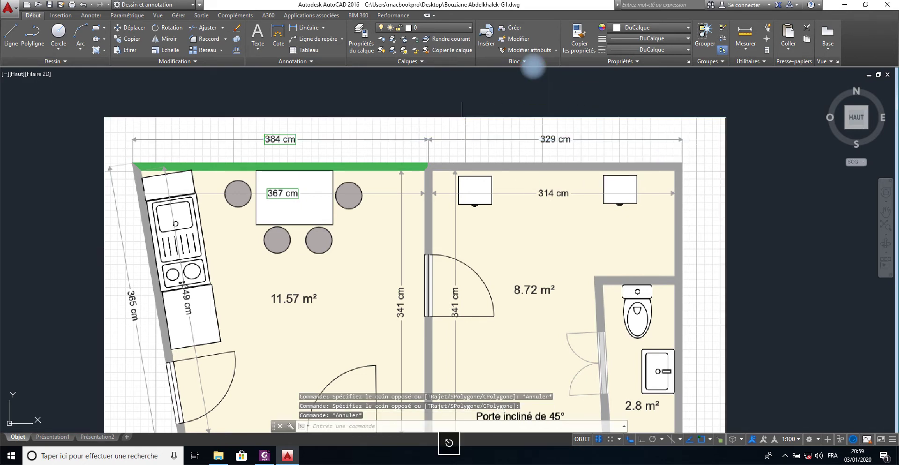
pyautogui.click(461, 128)
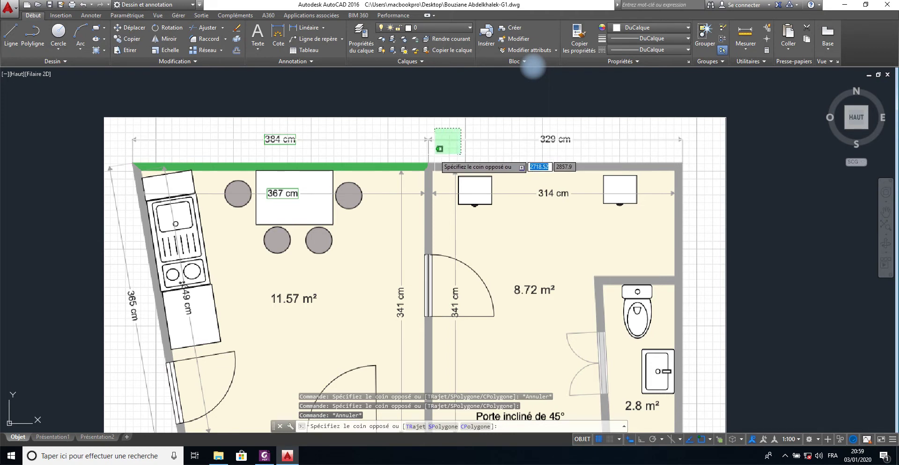
pyautogui.click(435, 154)
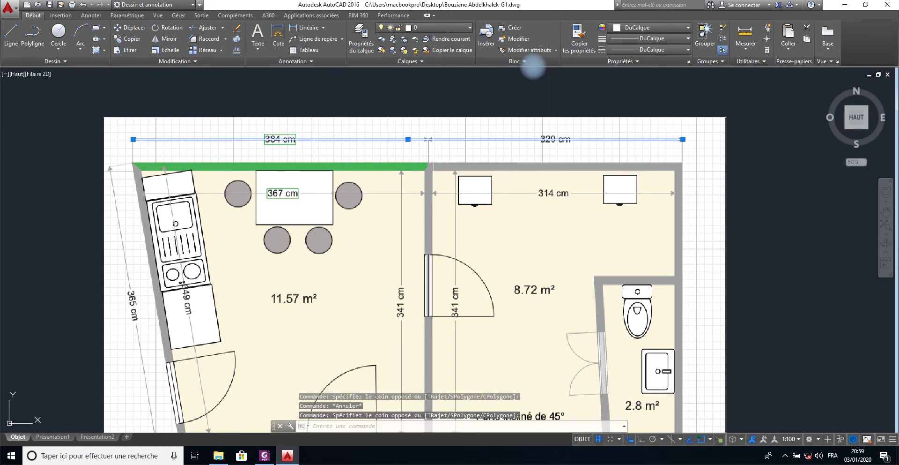
pyautogui.click(237, 27)
pyautogui.scroll(-6, 318, 86)
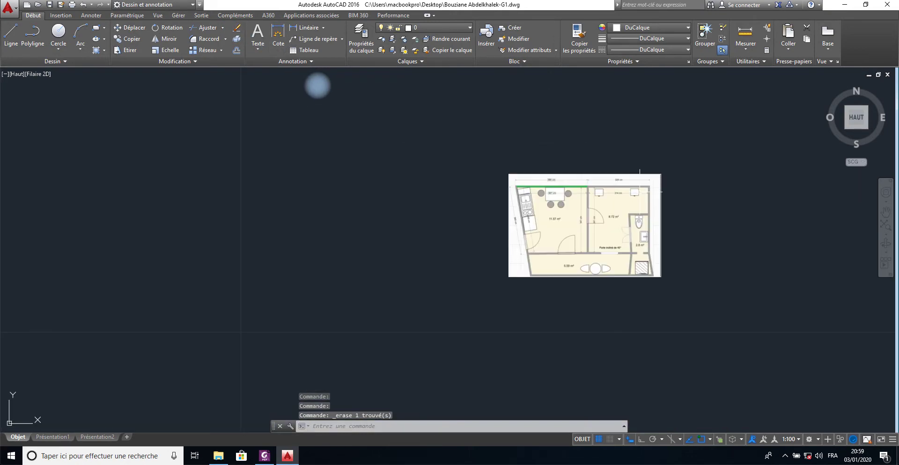
pyautogui.scroll(4, 318, 86)
pyautogui.scroll(2, 317, 86)
pyautogui.scroll(-1, 318, 85)
pyautogui.scroll(1, 318, 86)
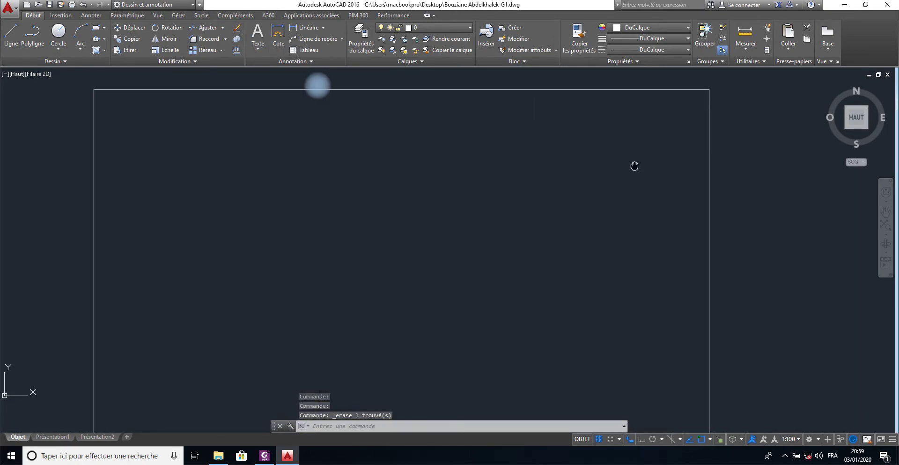
pyautogui.scroll(-2, 318, 86)
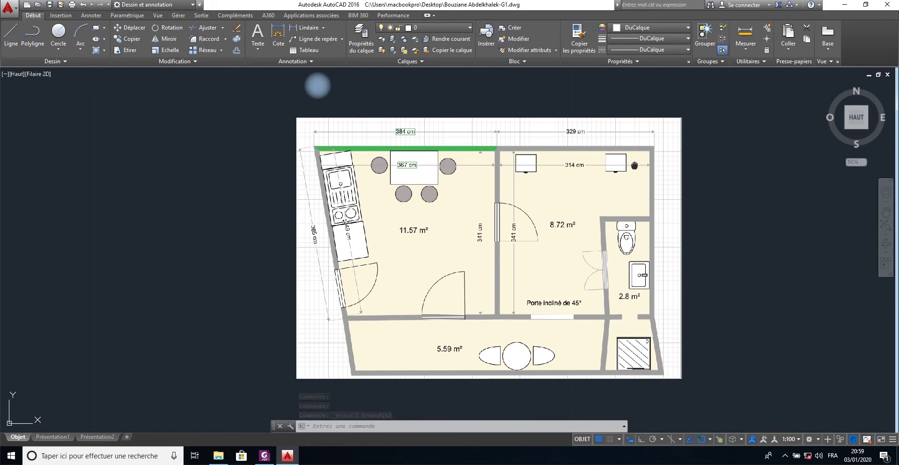
pyautogui.moveTo(635, 165); pyautogui.dragTo(608, 156, button='middle')
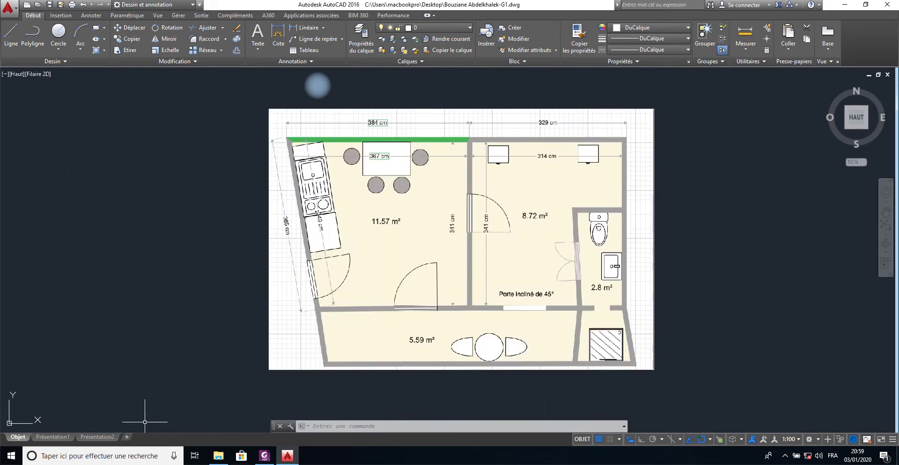
pyautogui.click(264, 456)
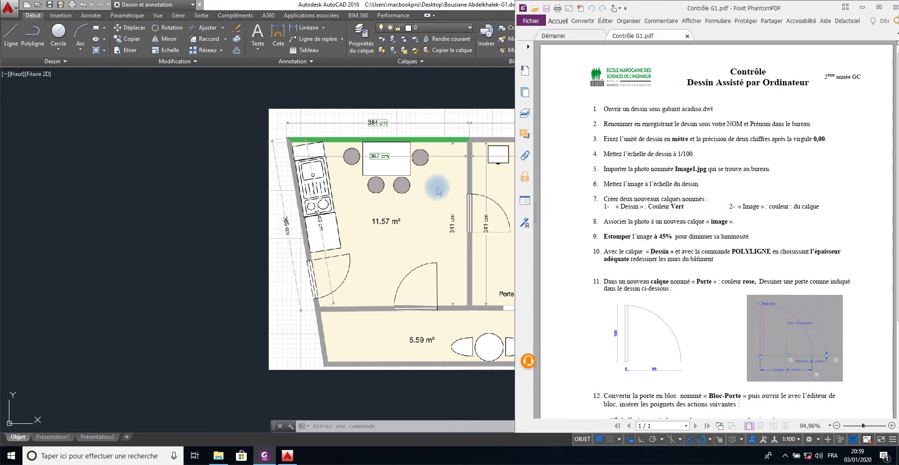
pyautogui.click(233, 151)
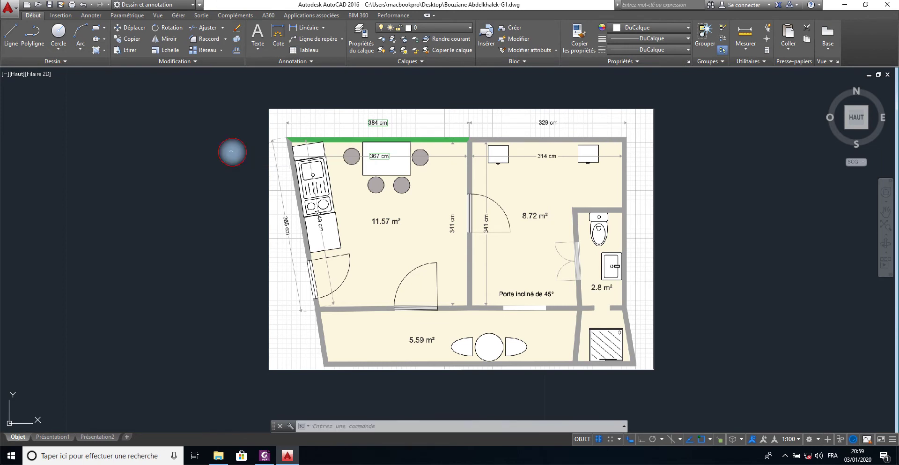
# - Create a new layer named Dessin with colour green in the Layer Properties manager
pyautogui.click(361, 51)
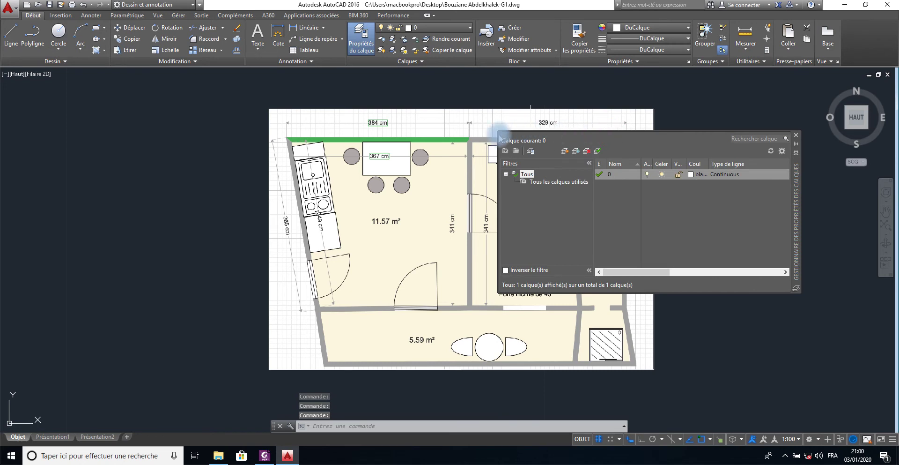
pyautogui.click(656, 174)
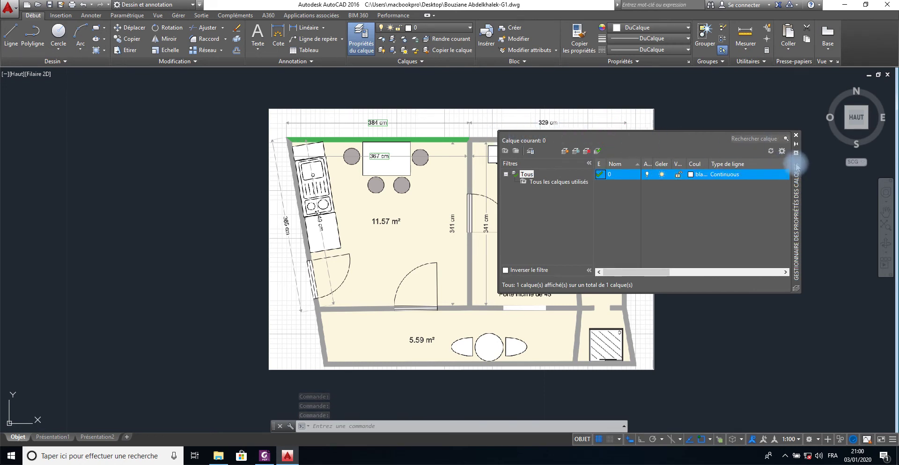
pyautogui.moveTo(797, 169); pyautogui.dragTo(629, 146)
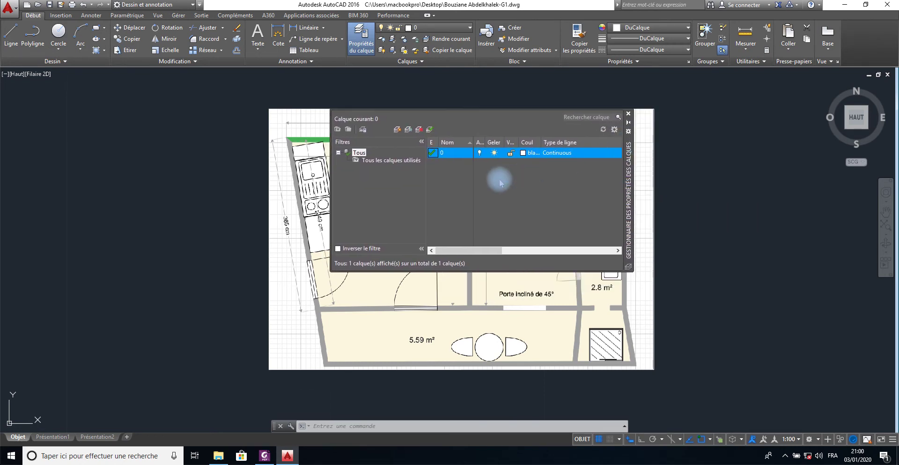
pyautogui.click(397, 130)
pyautogui.write('Dessin')
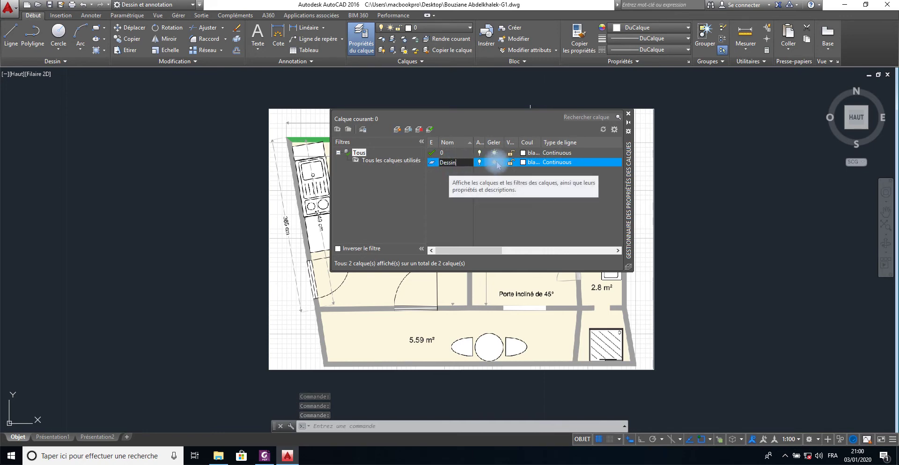
pyautogui.click(523, 163)
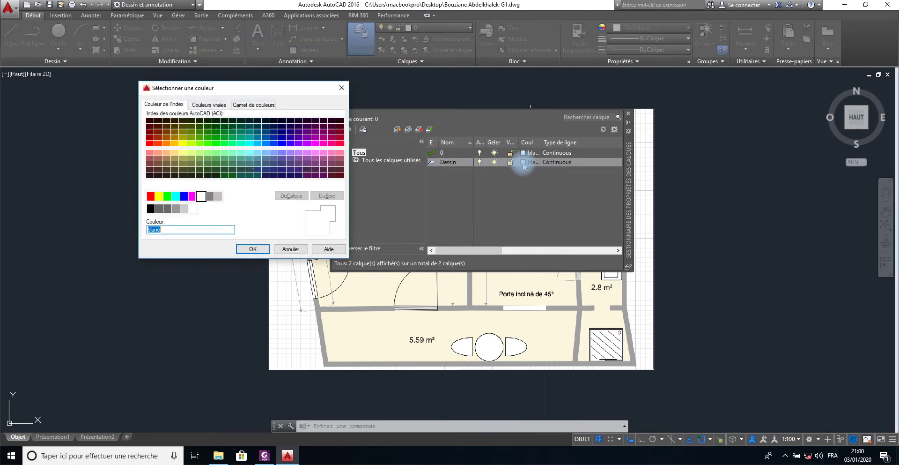
pyautogui.click(167, 196)
pyautogui.click(257, 249)
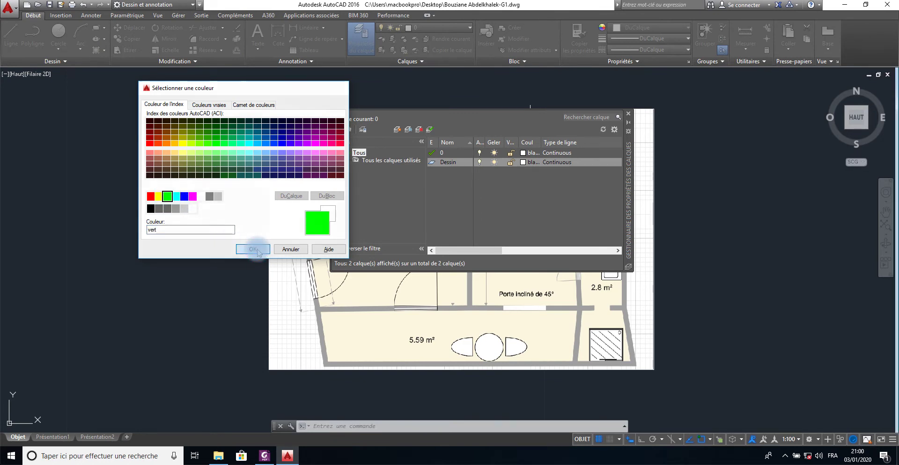
# - Add a second layer named Image with colour white
pyautogui.click(397, 129)
pyautogui.write('Image')
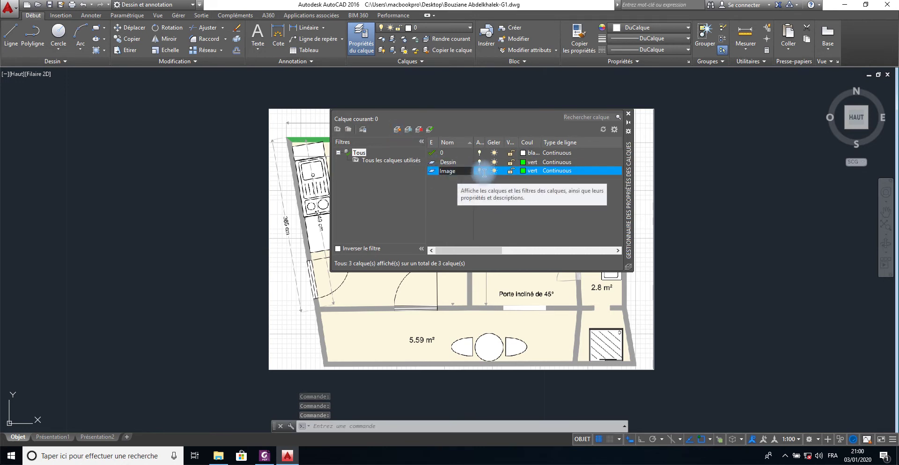
pyautogui.click(524, 173)
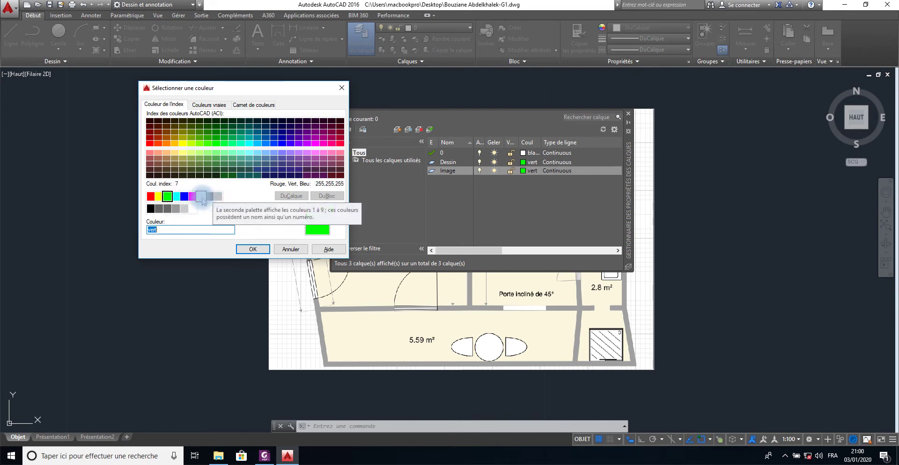
pyautogui.click(200, 196)
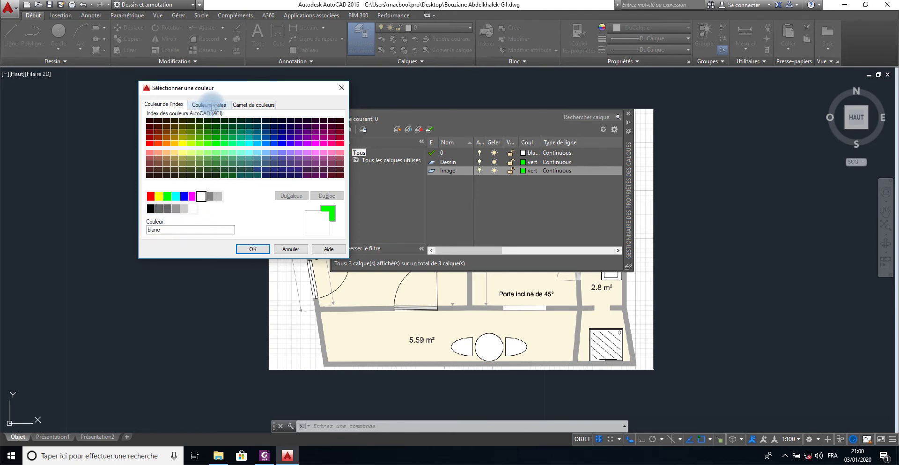
pyautogui.click(212, 105)
pyautogui.click(248, 105)
pyautogui.click(173, 105)
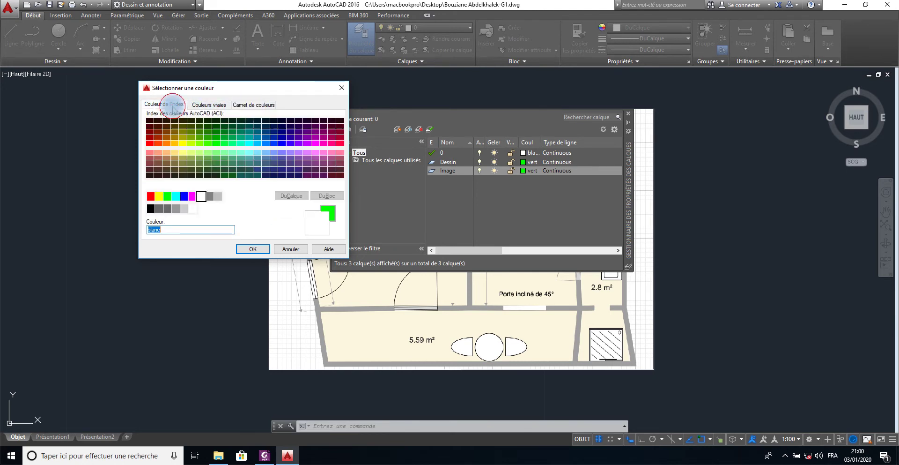
pyautogui.click(252, 250)
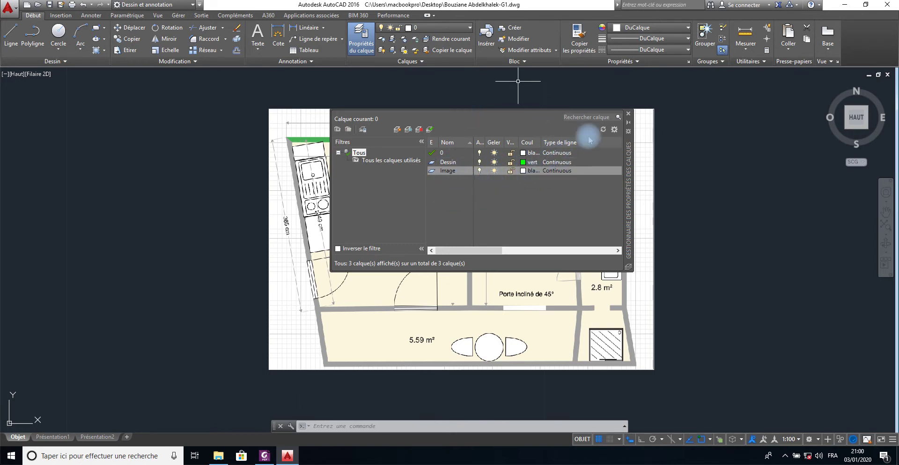
pyautogui.click(630, 116)
# - Close the layers palette, window-select the floor-plan image and assign it to the Image layer
pyautogui.click(629, 114)
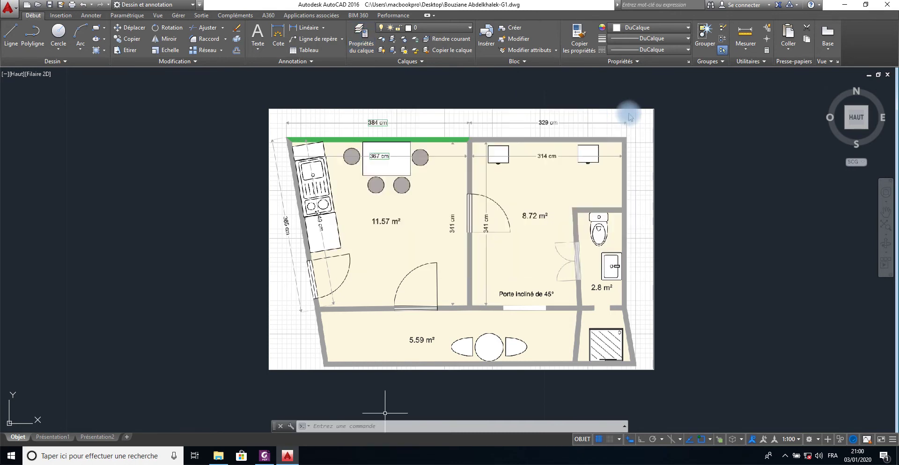
pyautogui.click(265, 456)
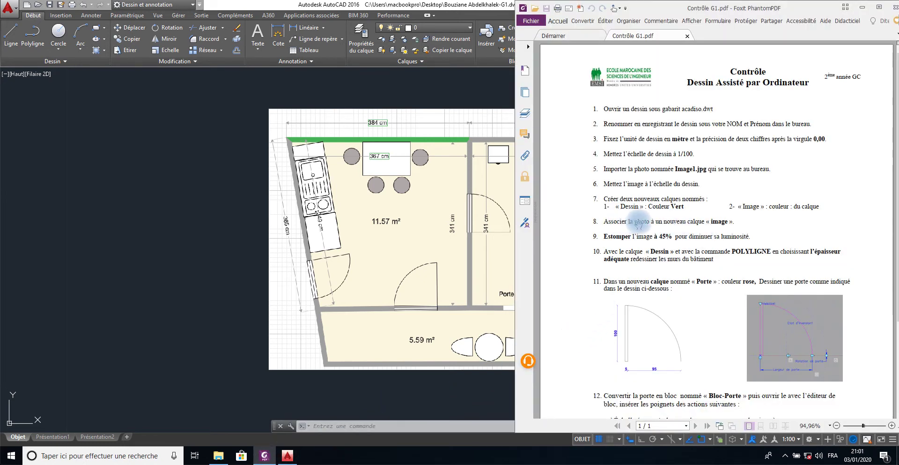
pyautogui.click(484, 239)
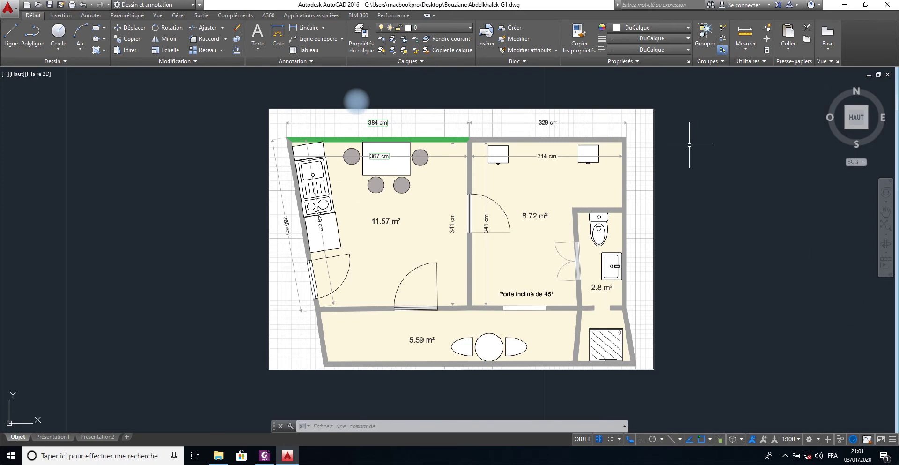
pyautogui.click(688, 165)
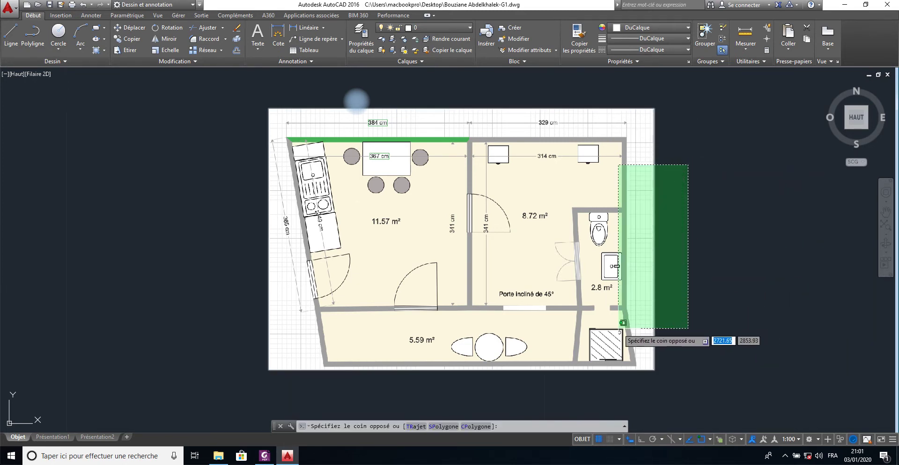
pyautogui.click(563, 352)
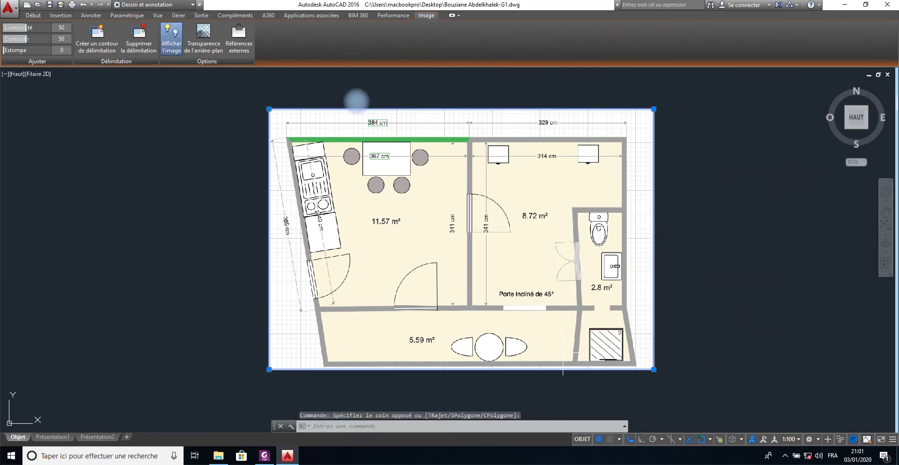
pyautogui.click(33, 15)
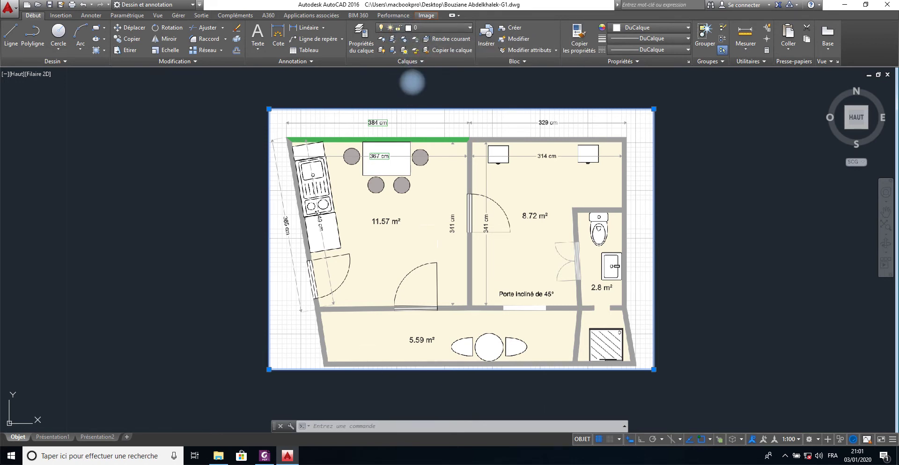
pyautogui.click(458, 30)
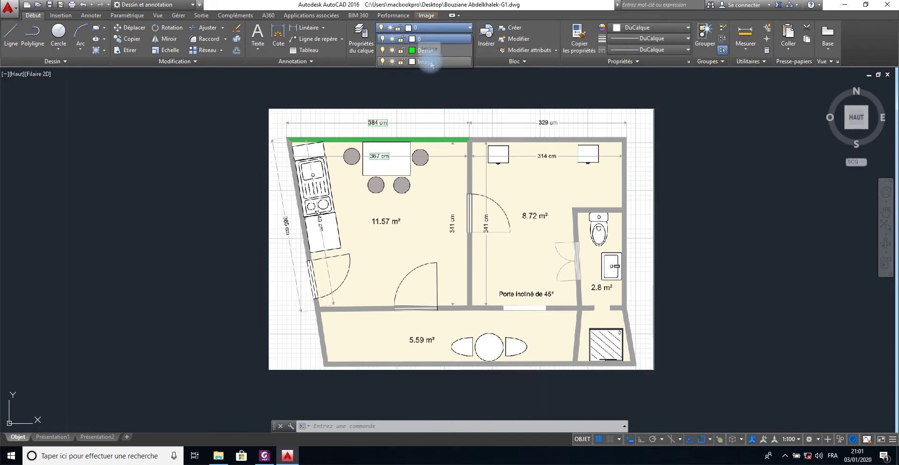
pyautogui.click(429, 62)
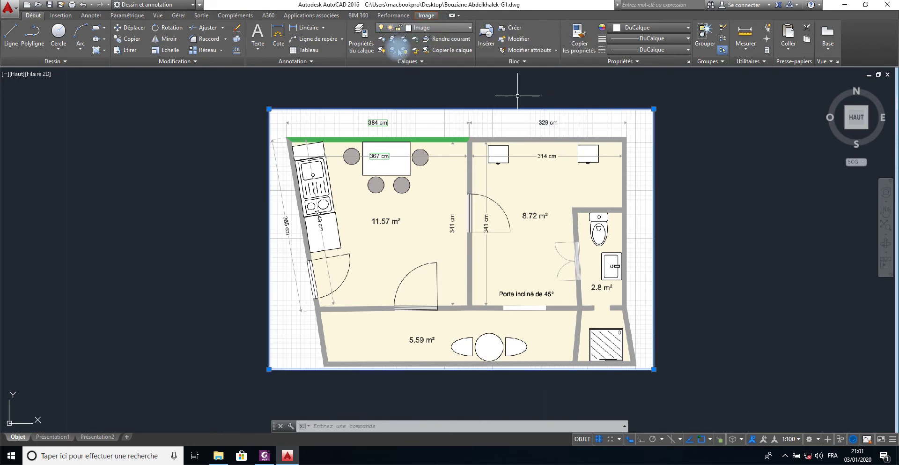
# - Deselect the image, check the layer list, and reopen the Layer Properties manager
pyautogui.click(725, 201)
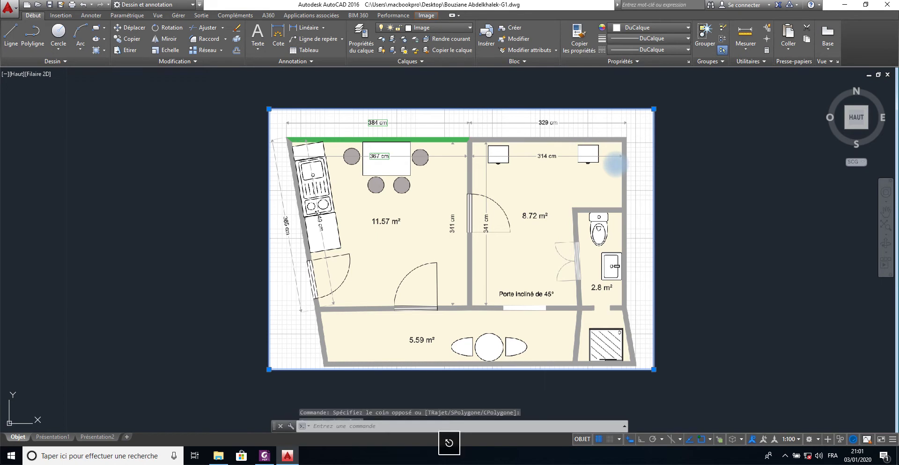
pyautogui.press('Escape')
pyautogui.click(693, 183)
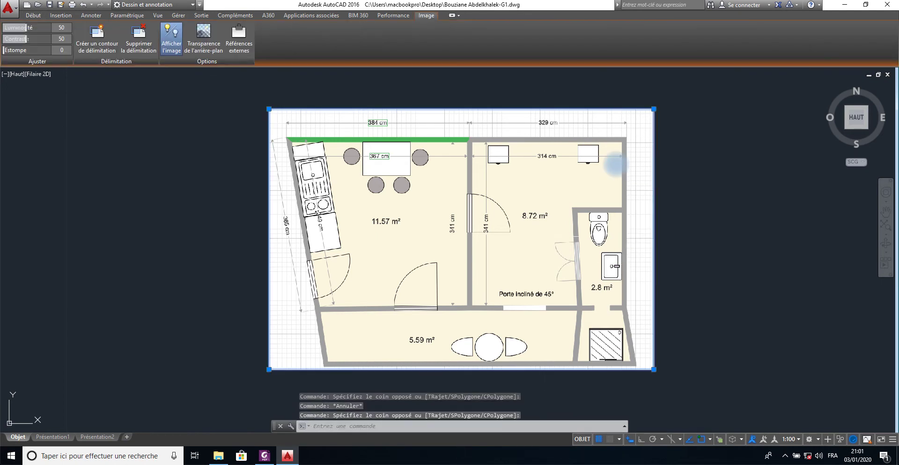
pyautogui.click(36, 17)
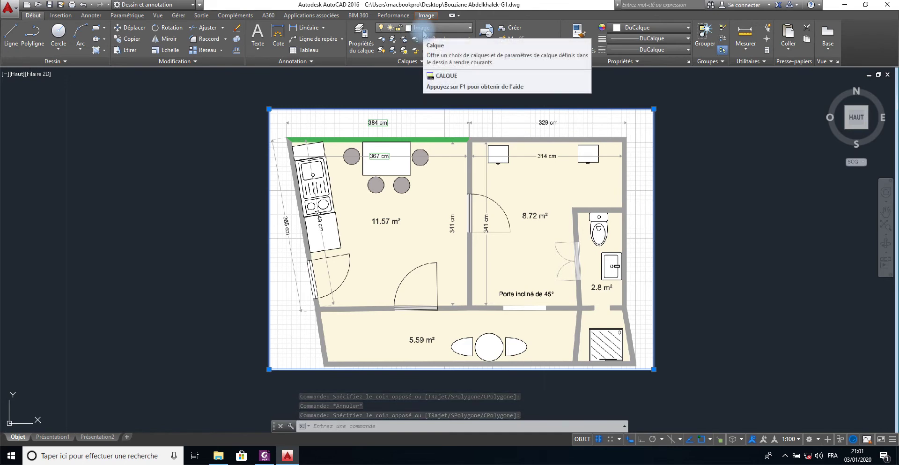
pyautogui.press('Escape')
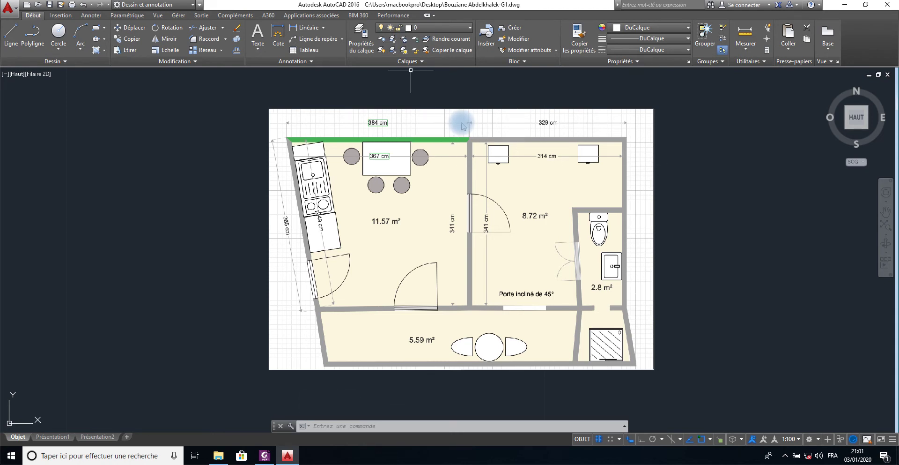
pyautogui.click(409, 29)
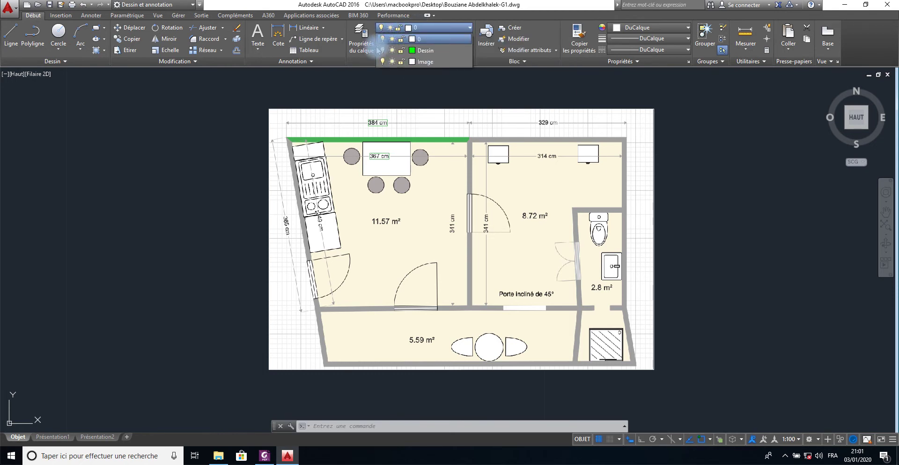
pyautogui.click(387, 94)
pyautogui.click(361, 52)
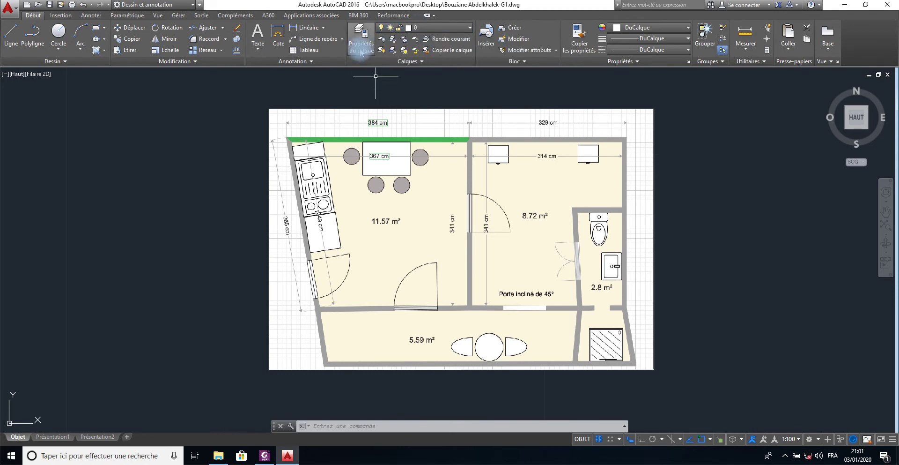
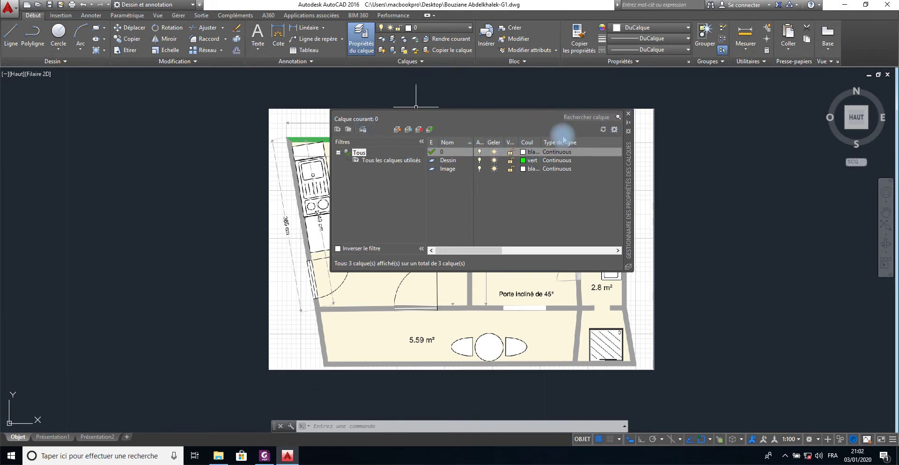
# - Close the layer list, then start a line left of the plan and cancel it
pyautogui.click(628, 117)
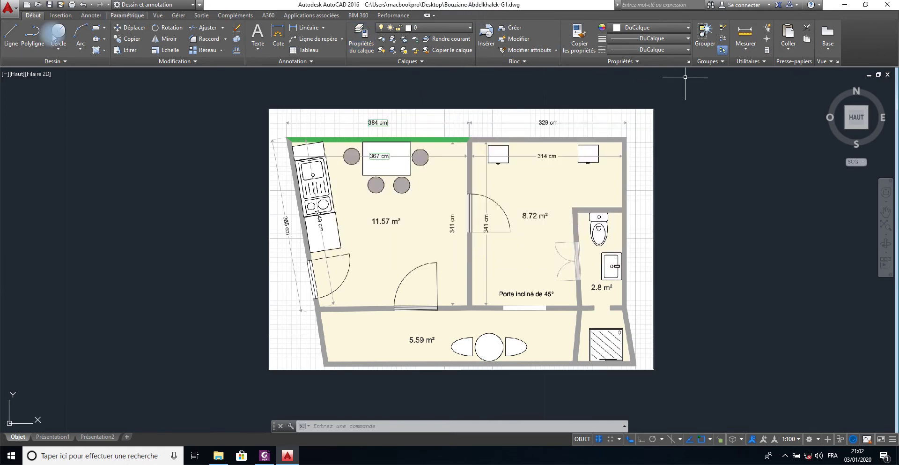
pyautogui.click(14, 36)
pyautogui.click(67, 137)
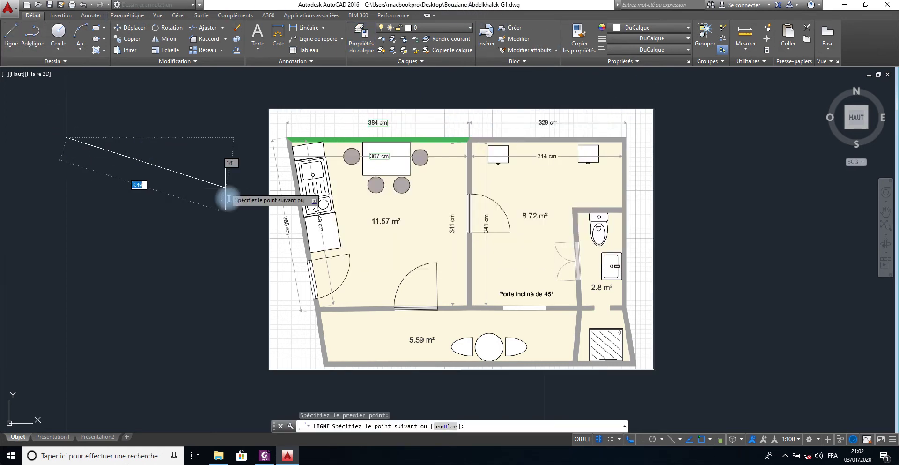
pyautogui.press('Escape')
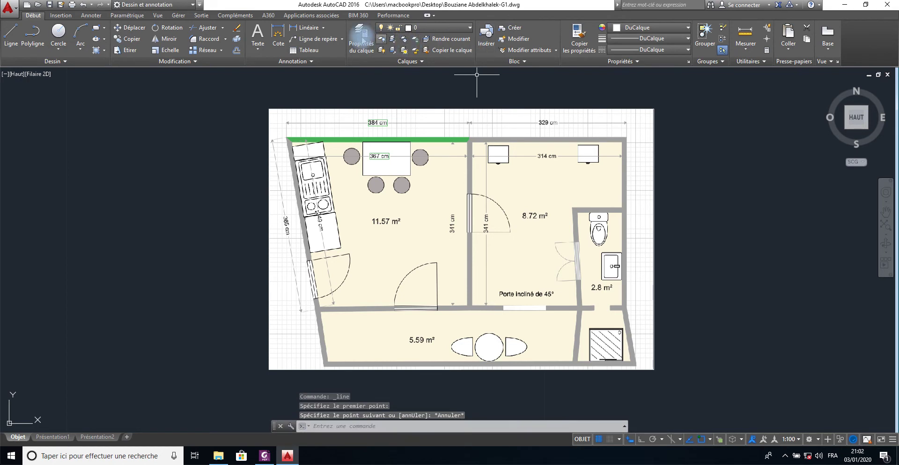
# - Make the green Dessin layer current and close the layer list
pyautogui.click(362, 41)
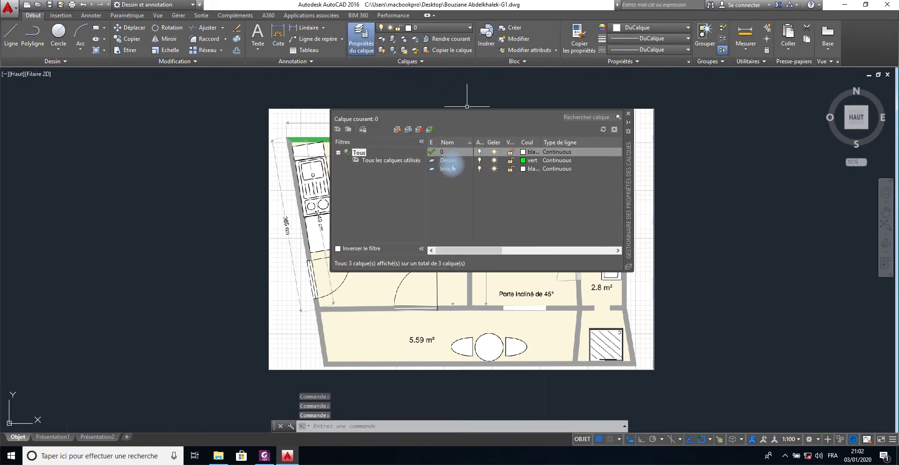
pyautogui.click(446, 162)
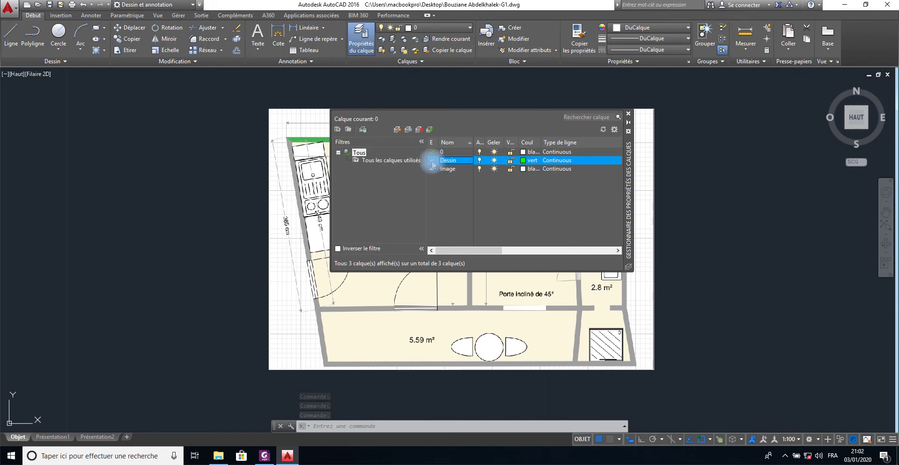
pyautogui.click(429, 131)
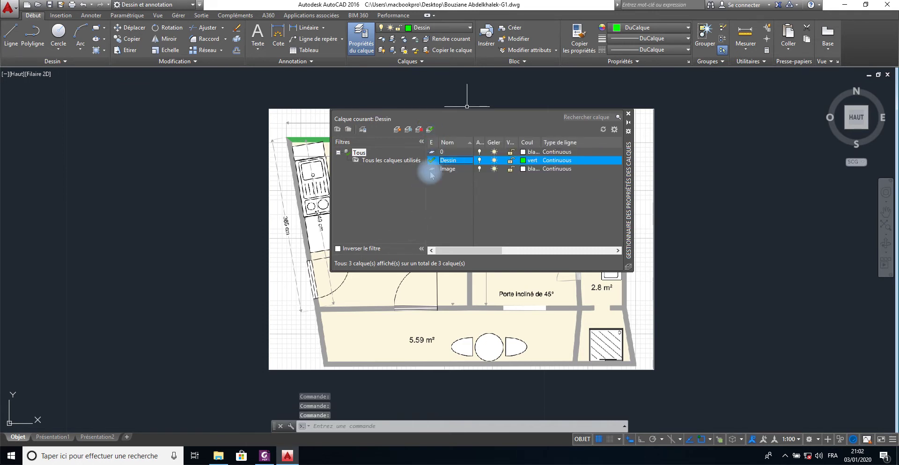
pyautogui.click(628, 116)
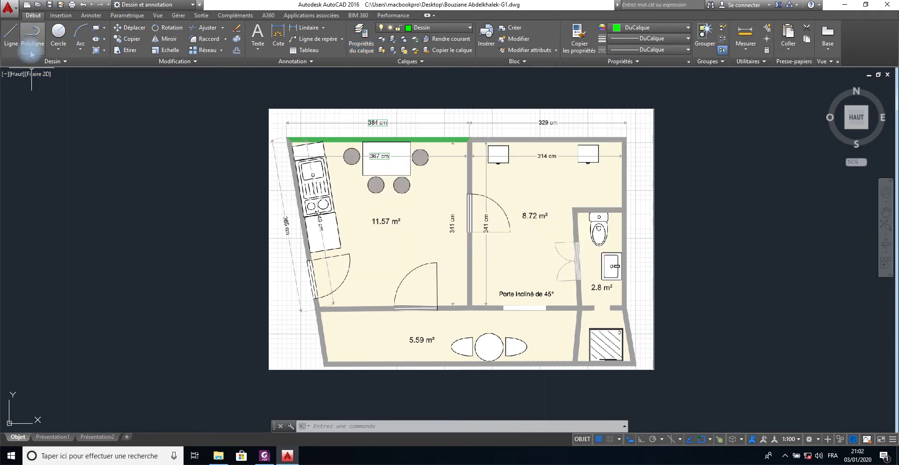
pyautogui.click(12, 37)
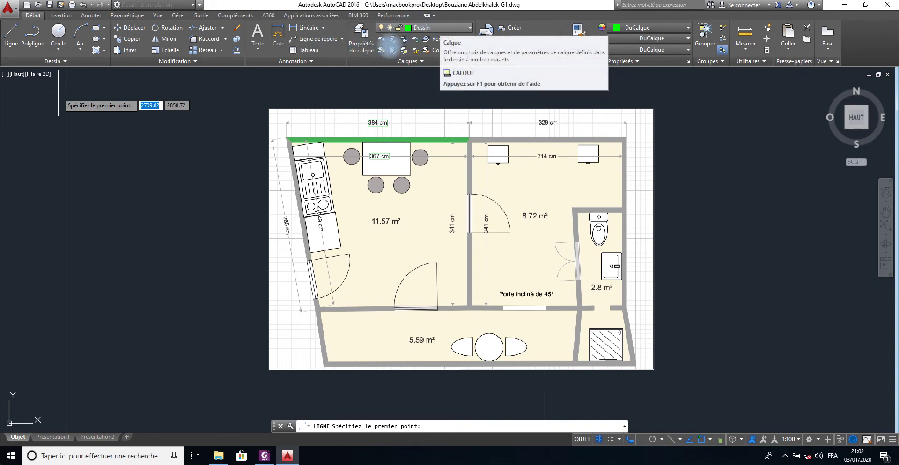
pyautogui.click(70, 136)
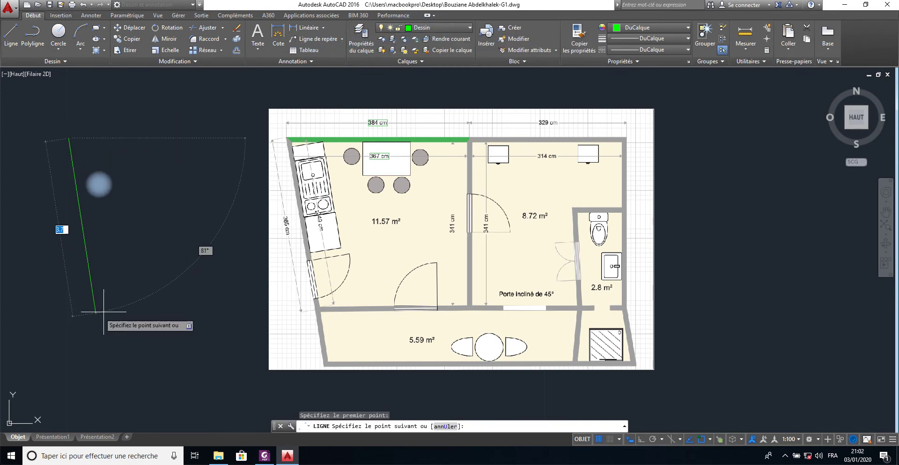
pyautogui.press('Escape')
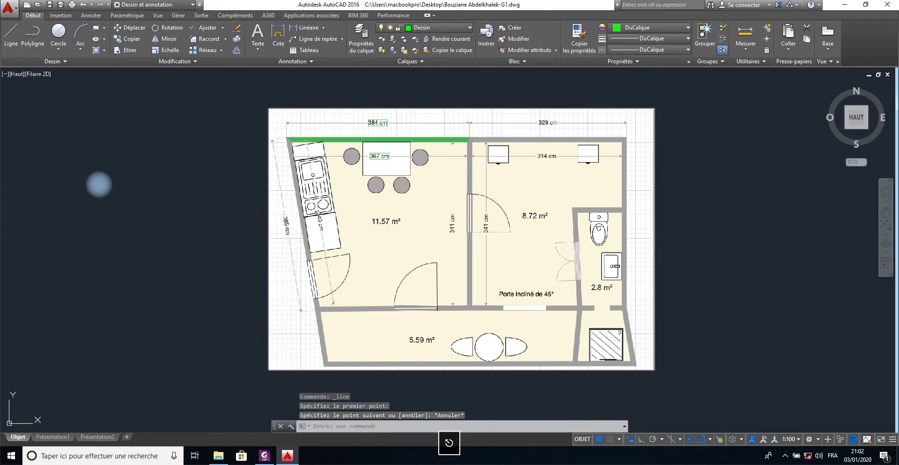
pyautogui.click(264, 456)
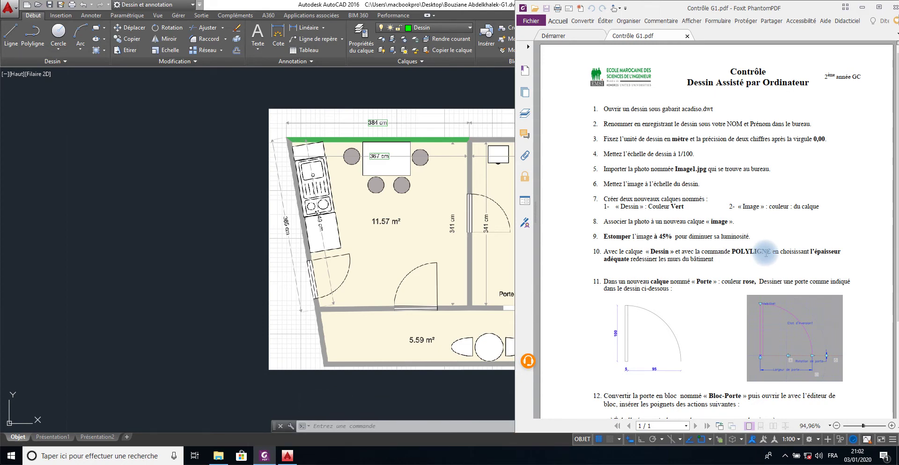
pyautogui.click(864, 8)
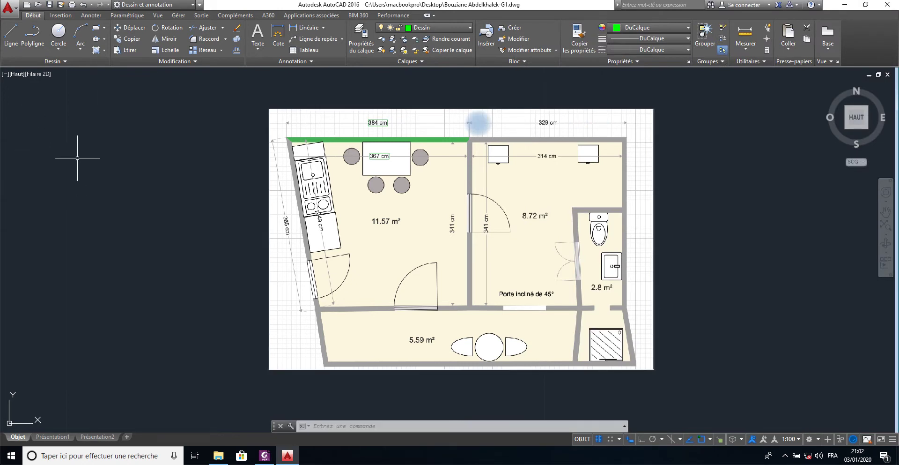
# - Zoom and pan along the kitchen's top wall, then cancel the started polyline
pyautogui.click(32, 35)
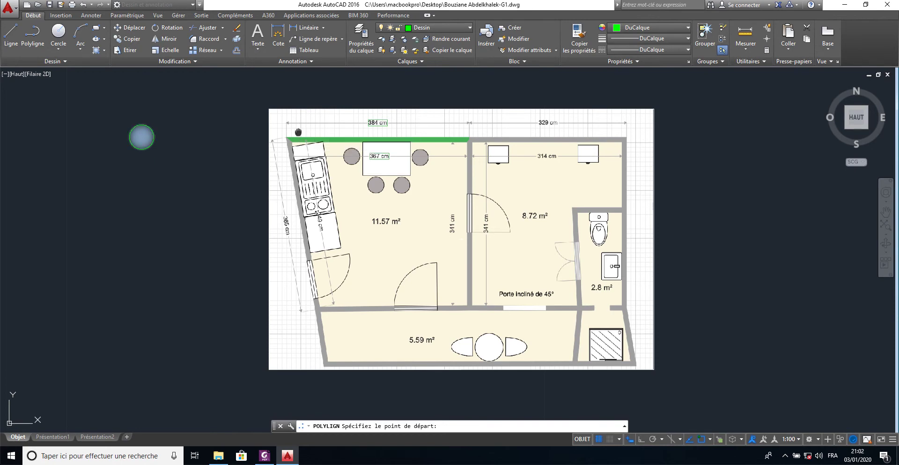
pyautogui.moveTo(299, 131); pyautogui.dragTo(235, 152, button='middle')
pyautogui.scroll(6, 244, 178)
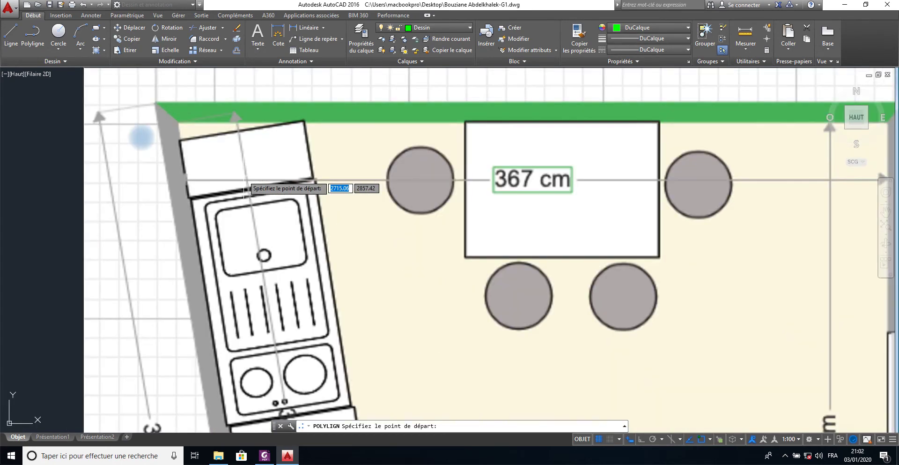
pyautogui.moveTo(244, 180); pyautogui.dragTo(84, 203, button='middle')
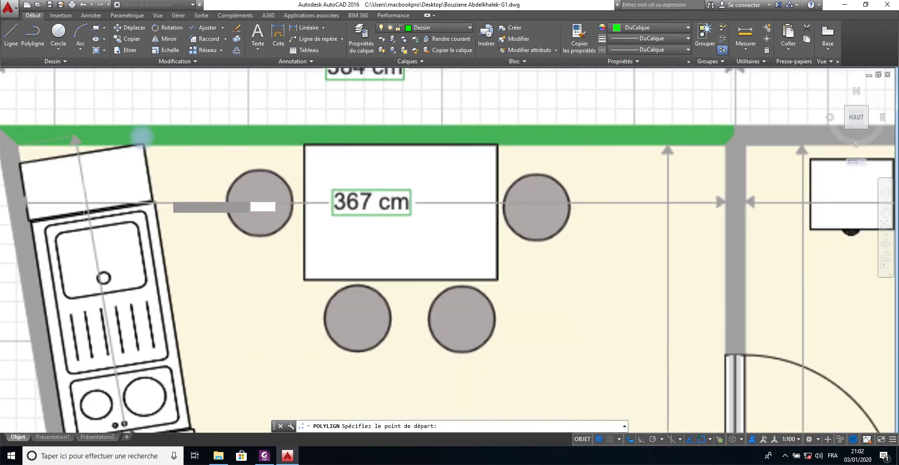
pyautogui.scroll(-2, 84, 203)
pyautogui.scroll(-2, 108, 178)
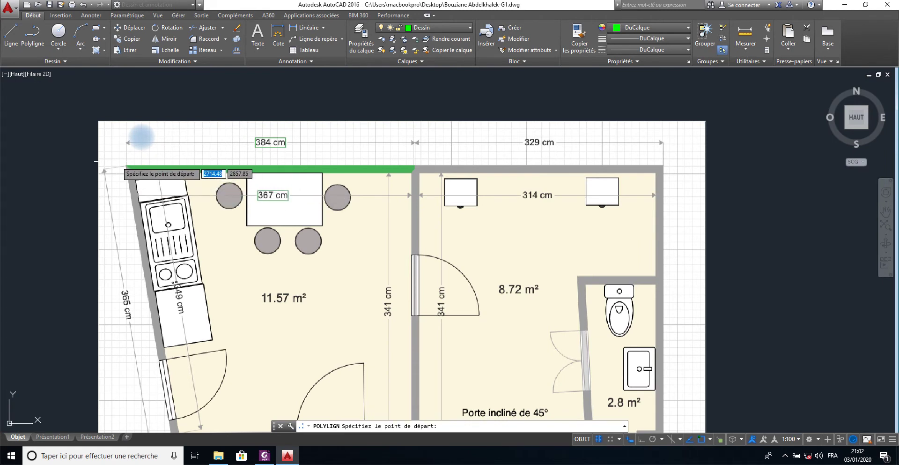
pyautogui.press('Escape')
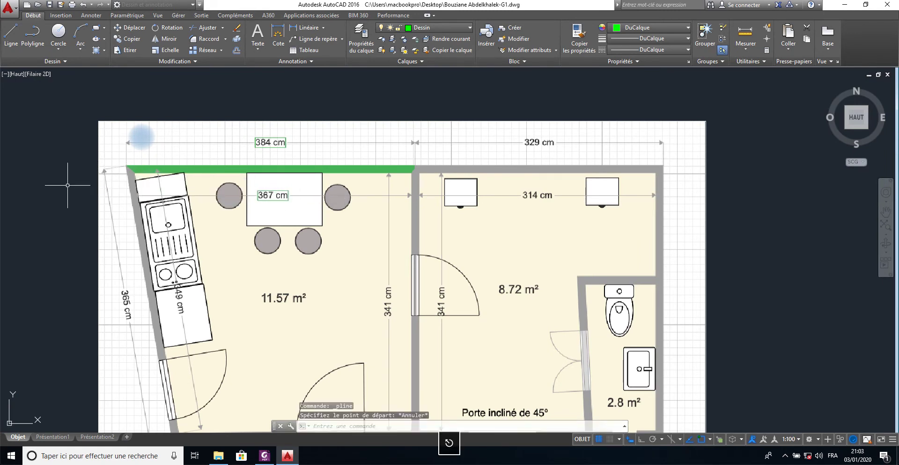
# - Measure the top wall's thickness vertically with Ortho on, confirming 0.10
pyautogui.click(748, 52)
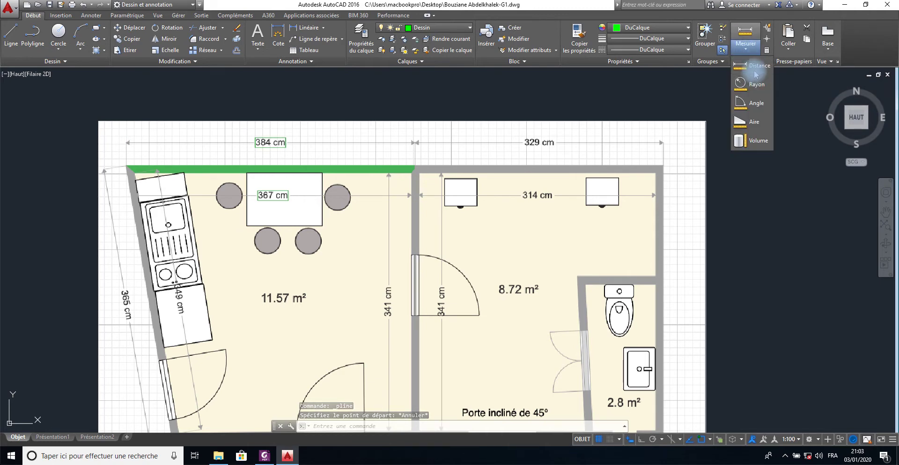
pyautogui.click(755, 73)
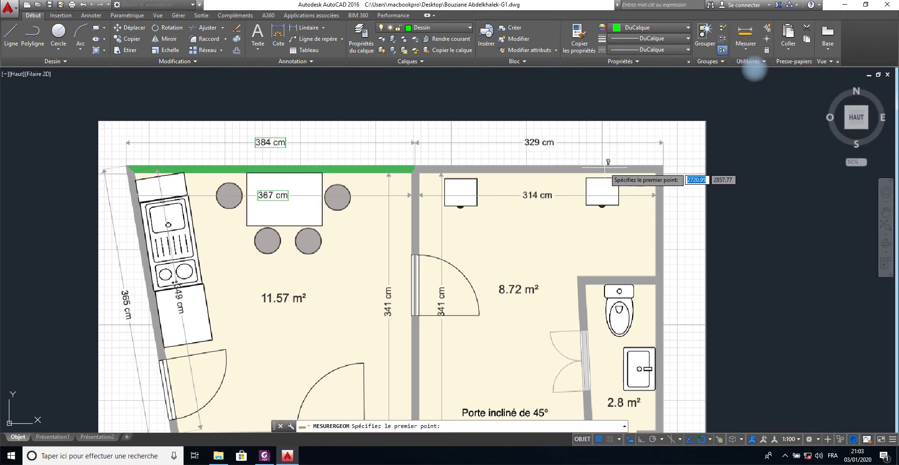
pyautogui.scroll(5, 608, 162)
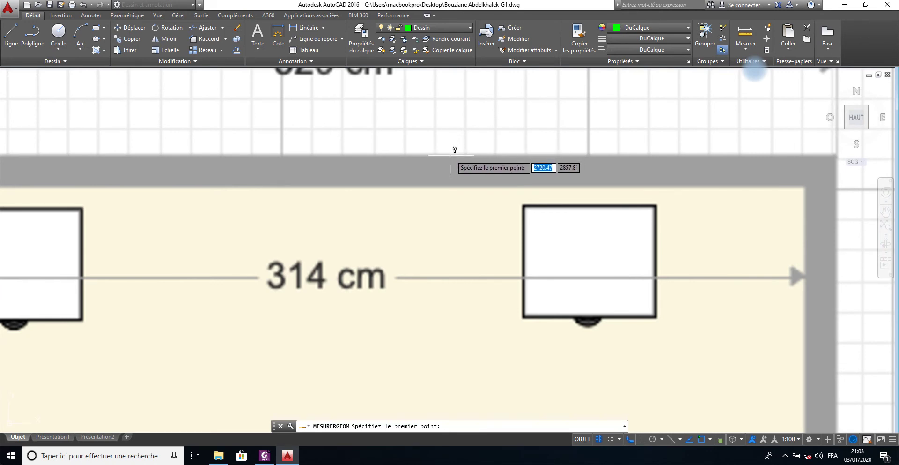
pyautogui.scroll(2, 452, 155)
pyautogui.scroll(2, 451, 155)
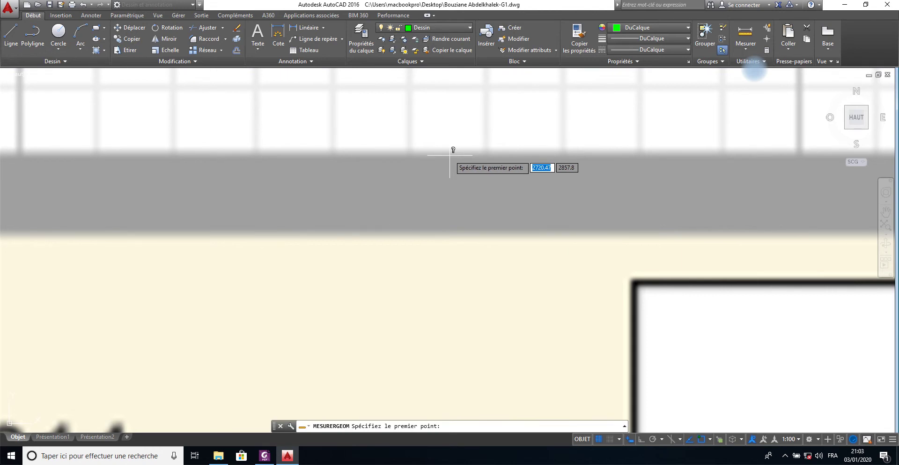
pyautogui.click(450, 155)
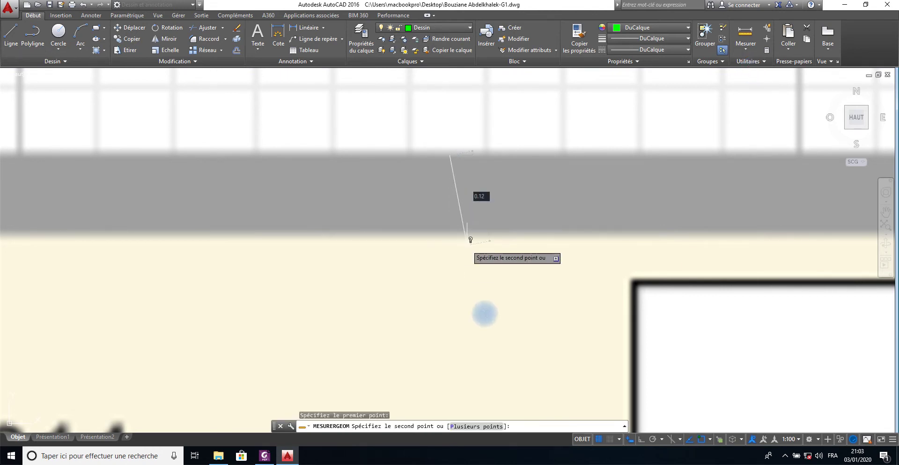
pyautogui.click(641, 441)
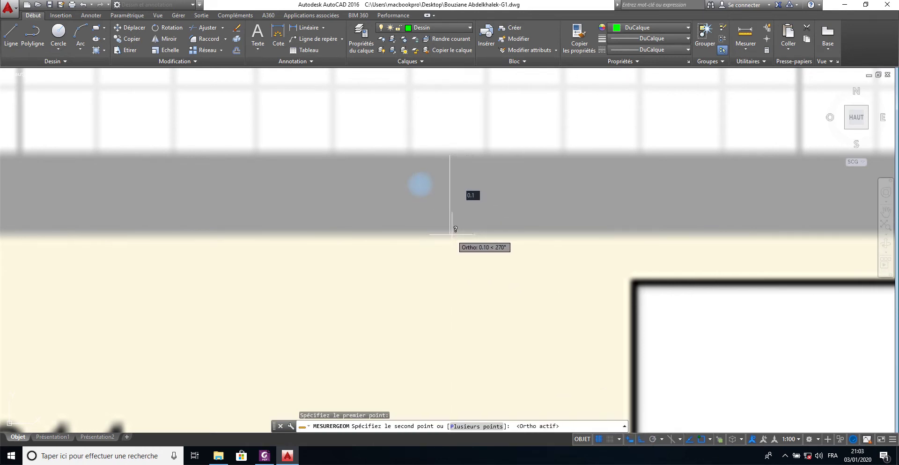
pyautogui.click(420, 184)
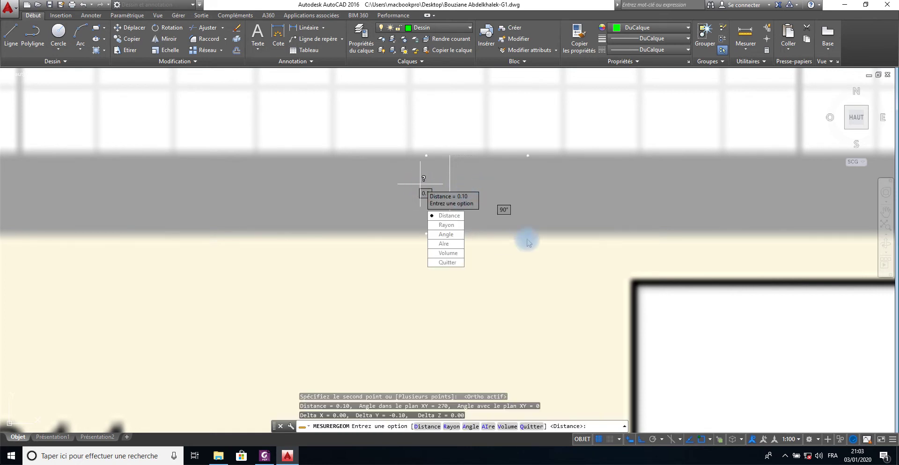
pyautogui.press('Escape')
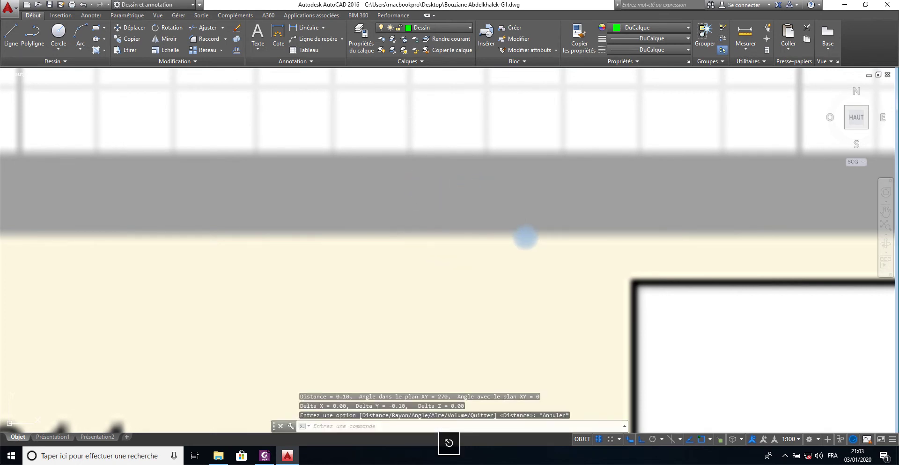
# - Bring the whole plan back into view and show the drawing window beside the exercise PDF
pyautogui.scroll(-5, 387, 219)
pyautogui.scroll(-3, 389, 223)
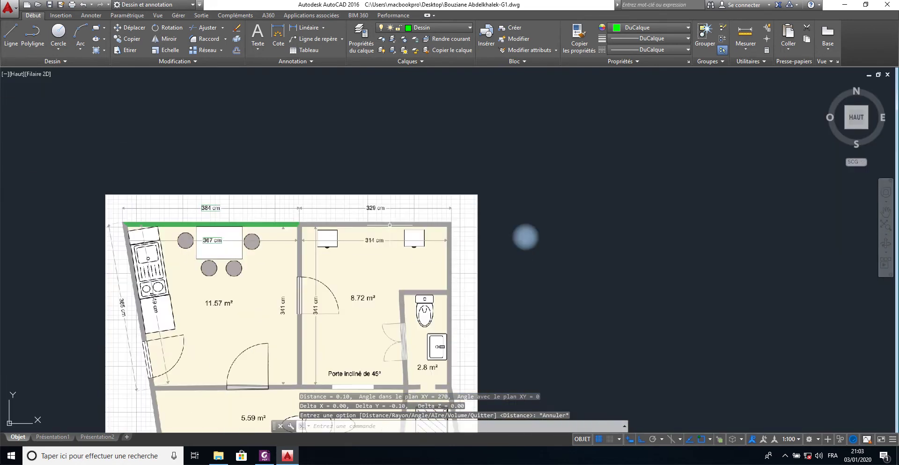
pyautogui.moveTo(526, 238); pyautogui.dragTo(686, 148, button='middle')
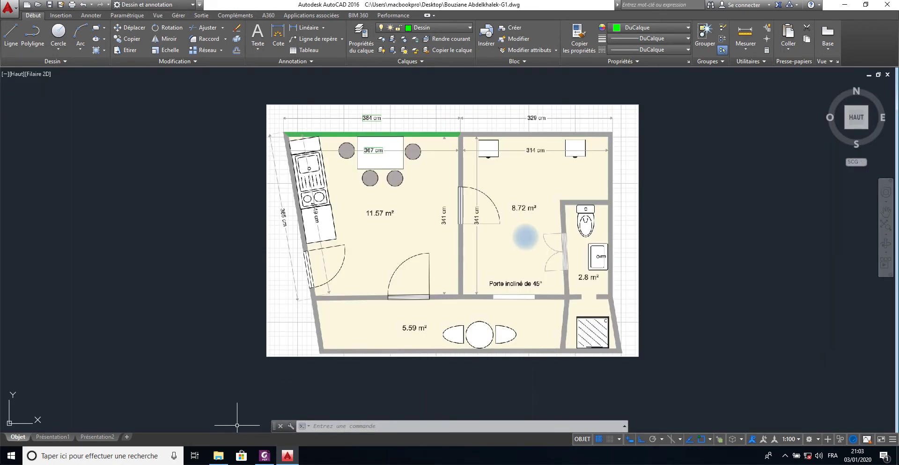
pyautogui.click(230, 446)
pyautogui.click(497, 70)
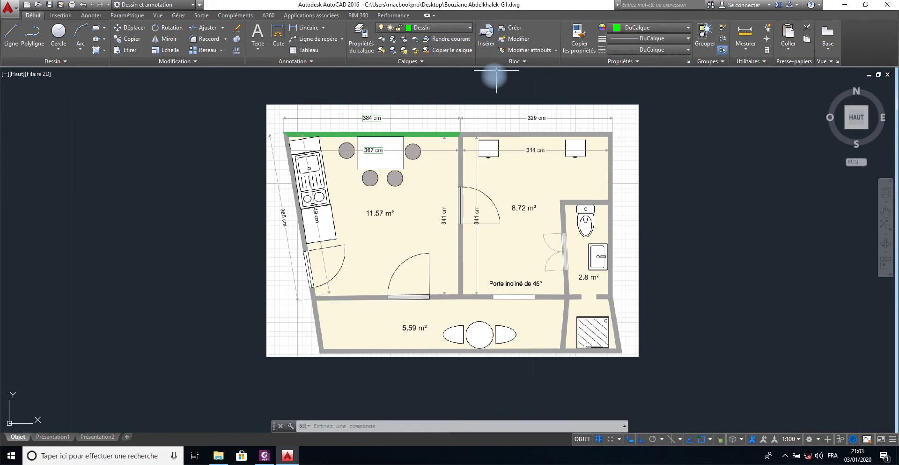
pyautogui.click(265, 453)
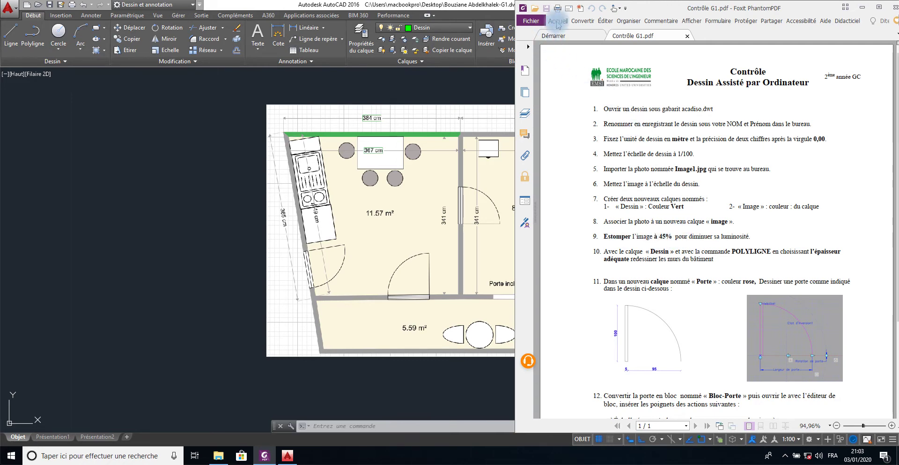
pyautogui.click(863, 7)
pyautogui.click(879, 4)
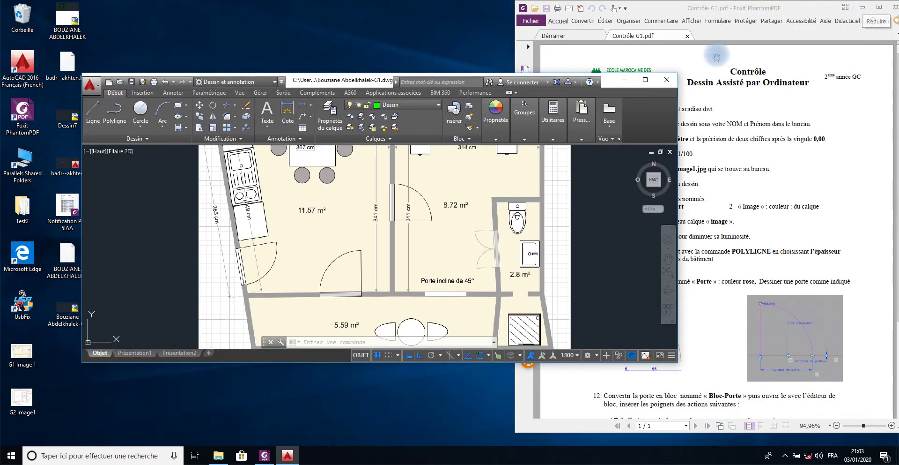
pyautogui.click(646, 81)
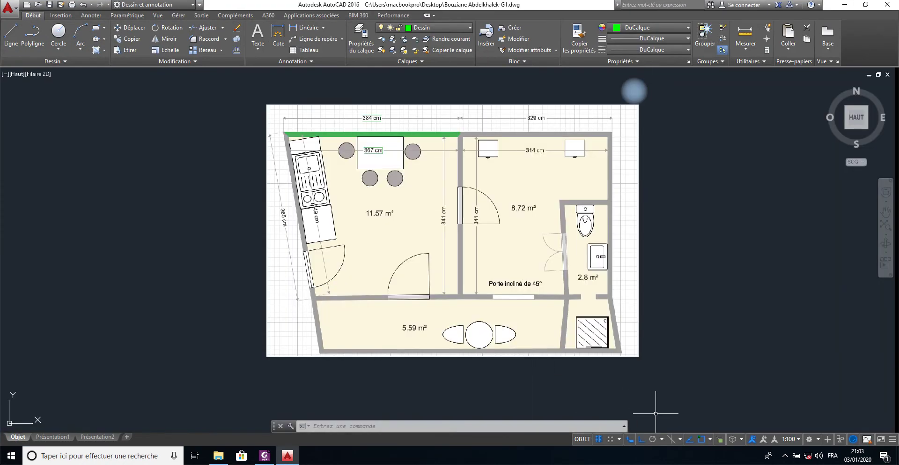
# - Window-select the floor-plan image and set its fade to 45 on the Image tab
pyautogui.click(718, 170)
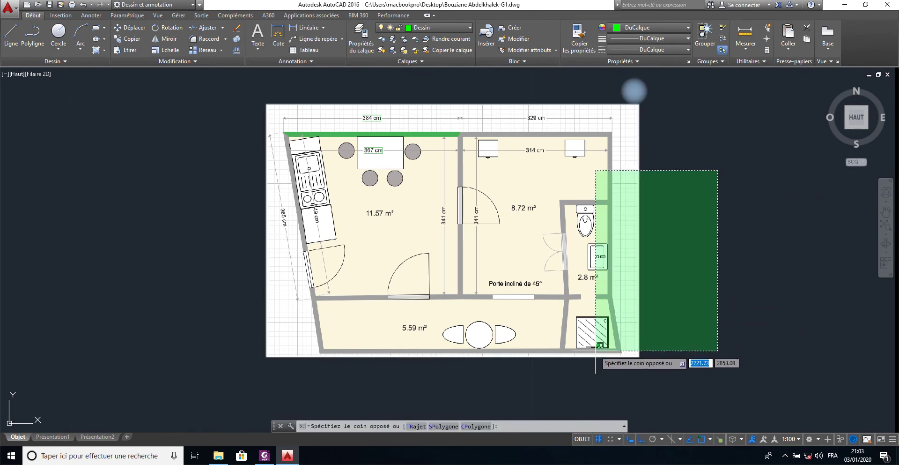
pyautogui.click(510, 348)
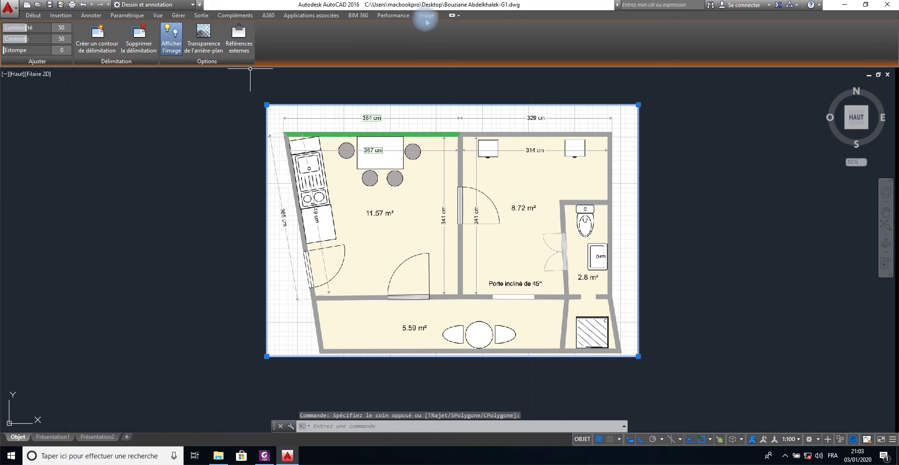
pyautogui.click(261, 116)
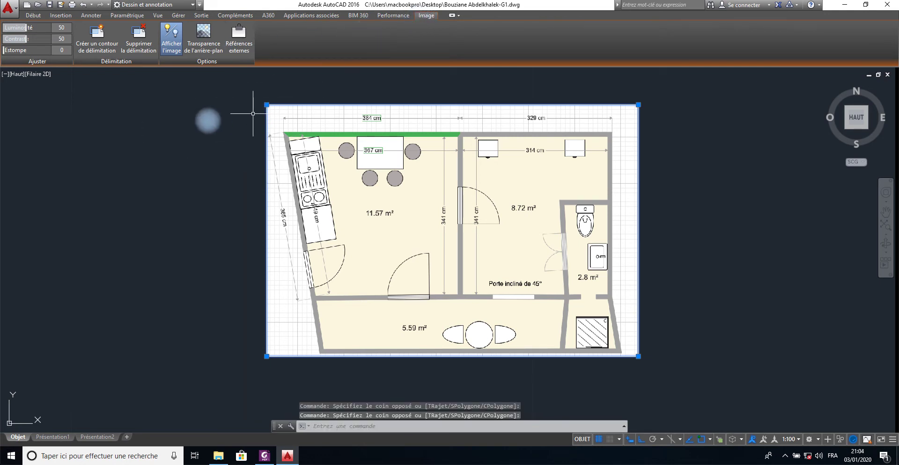
pyautogui.press('Escape')
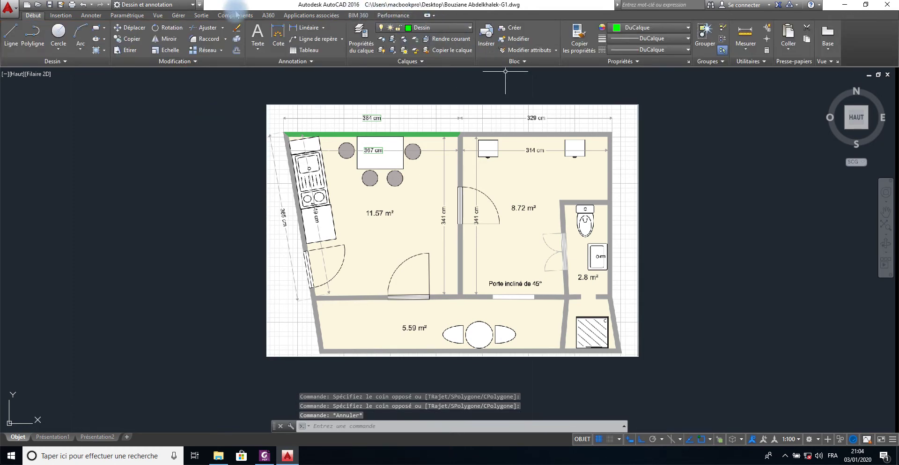
pyautogui.click(677, 163)
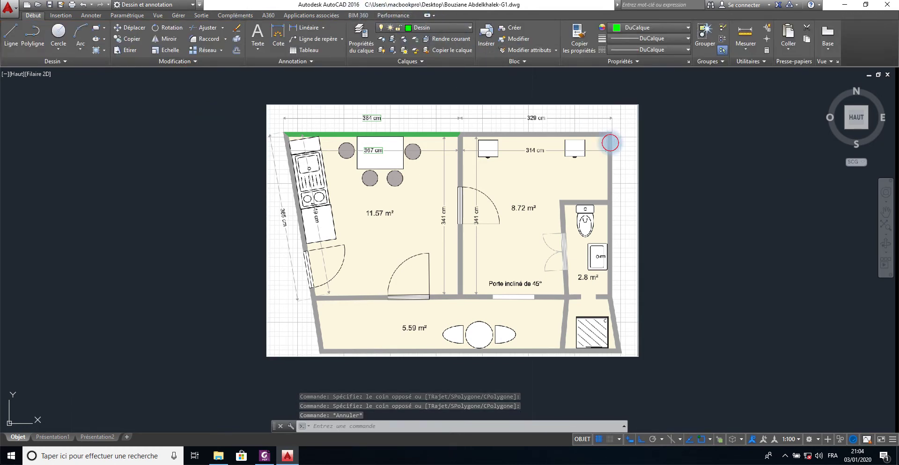
pyautogui.click(595, 348)
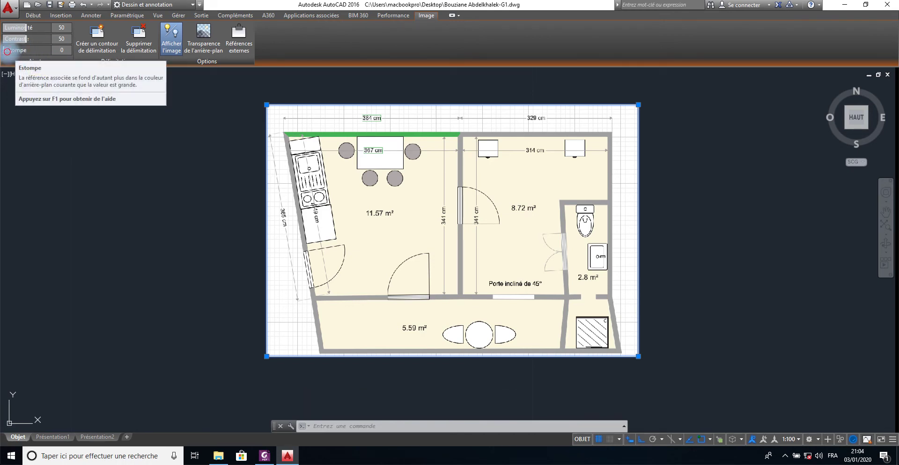
pyautogui.moveTo(7, 52); pyautogui.dragTo(45, 50)
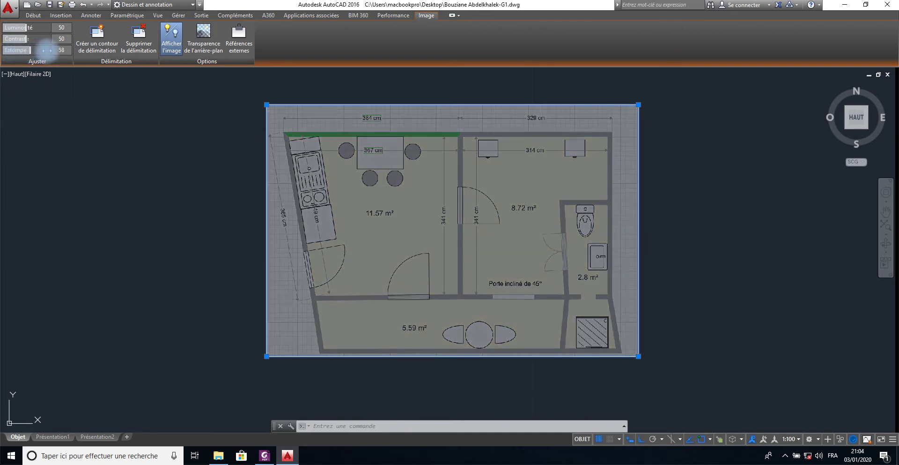
pyautogui.click(65, 51)
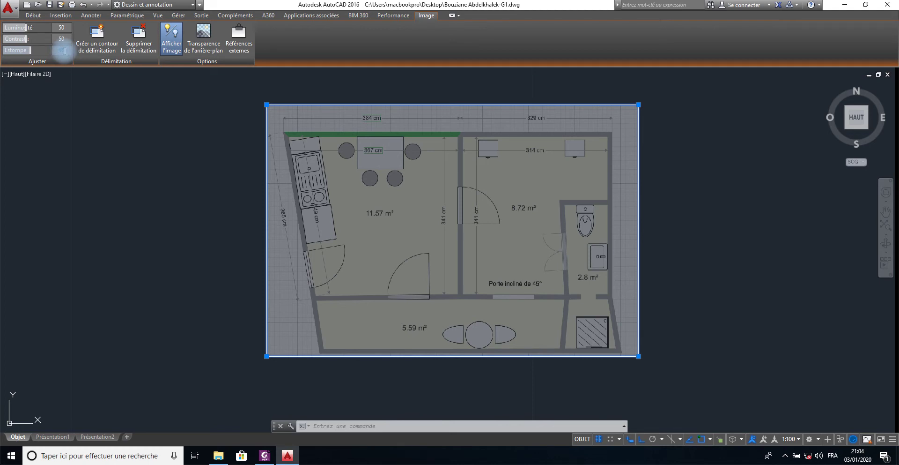
pyautogui.write('45')
pyautogui.press('Return')
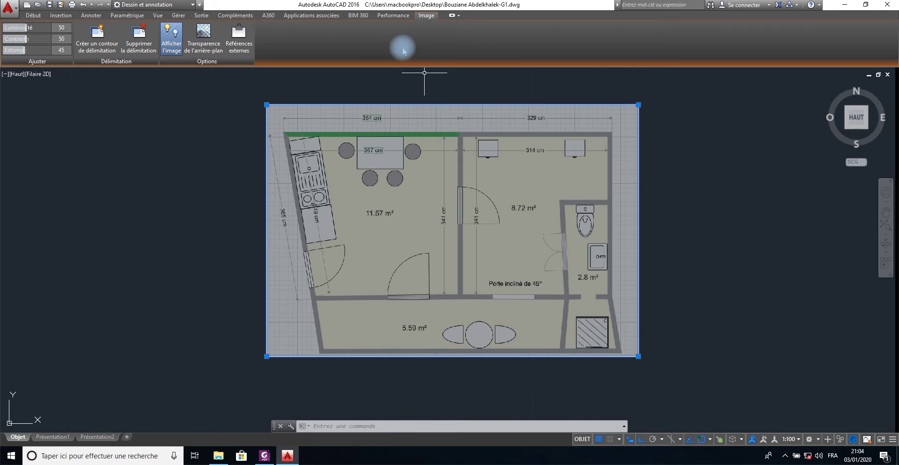
pyautogui.click(27, 17)
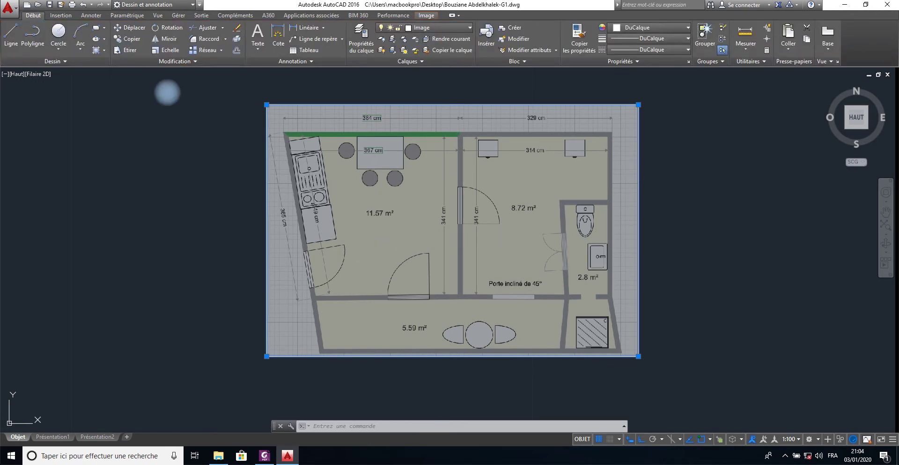
# - Deselect the image and start a polyline at the top-left wall corner, widths 0.1 and 0.1
pyautogui.click(185, 267)
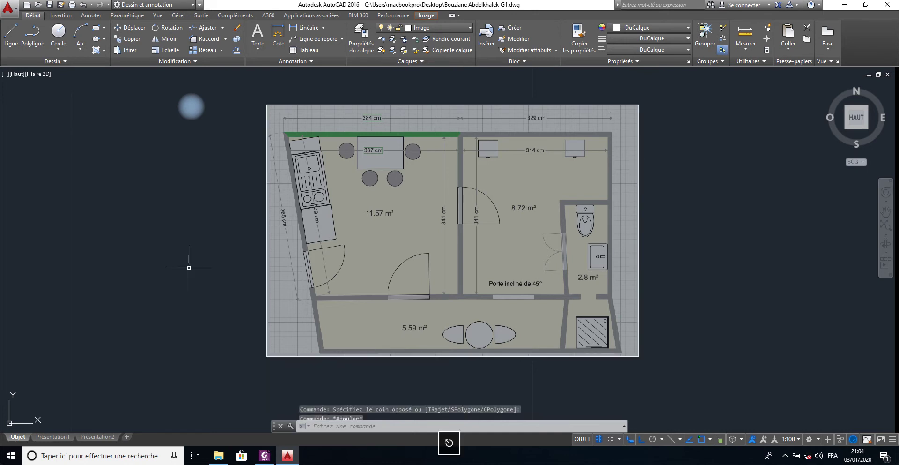
pyautogui.press('Escape')
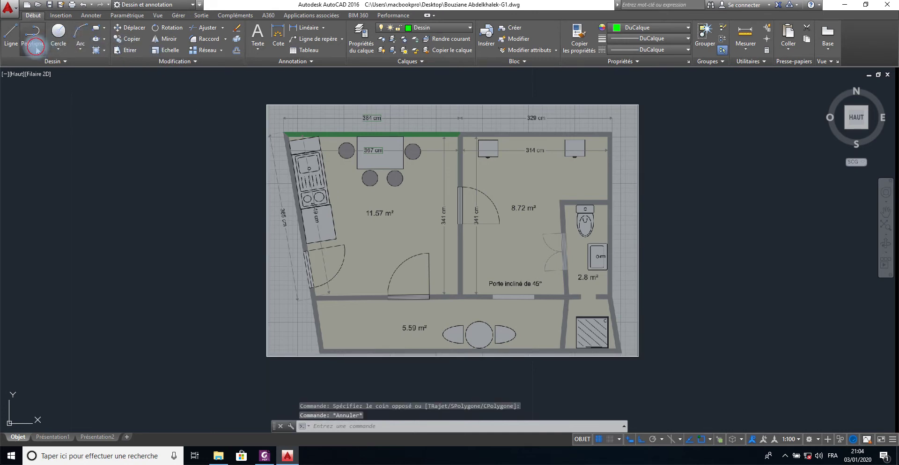
pyautogui.click(43, 49)
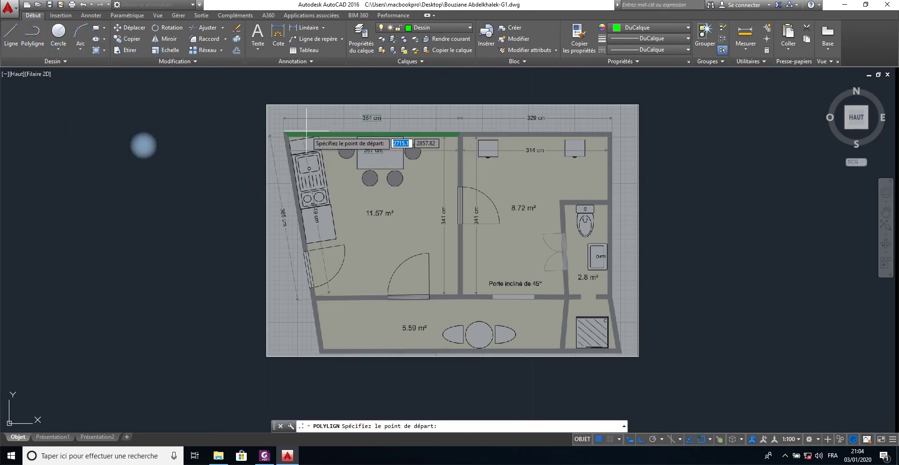
pyautogui.scroll(4, 291, 135)
pyautogui.scroll(2, 253, 139)
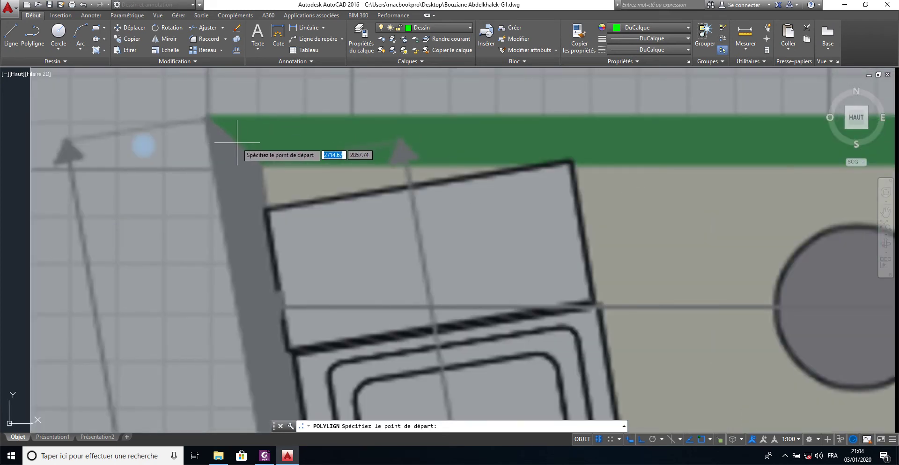
pyautogui.click(237, 142)
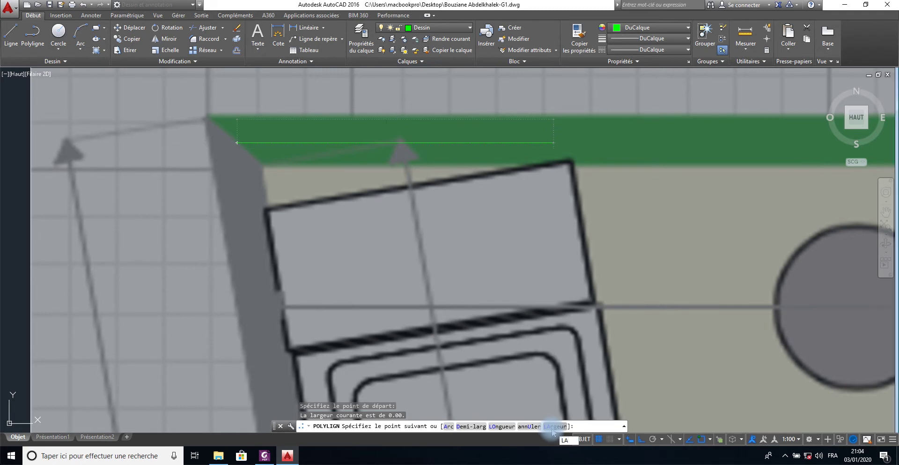
pyautogui.press('Return')
pyautogui.write('0.1')
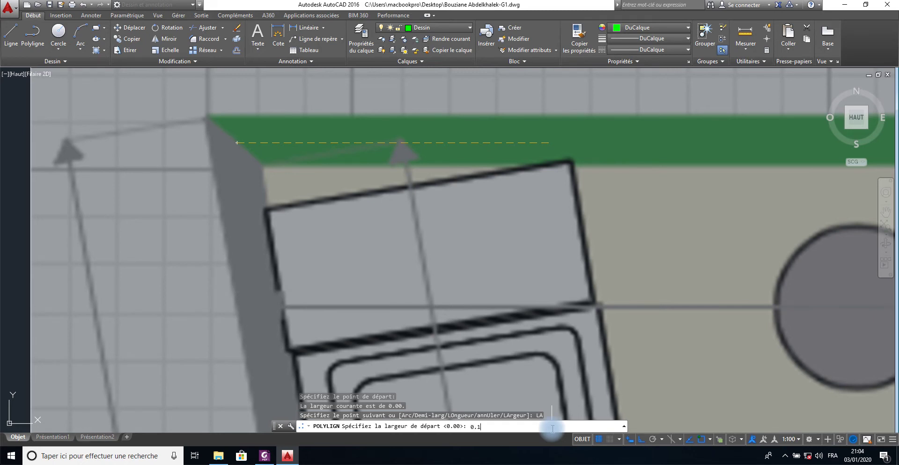
pyautogui.press('Return')
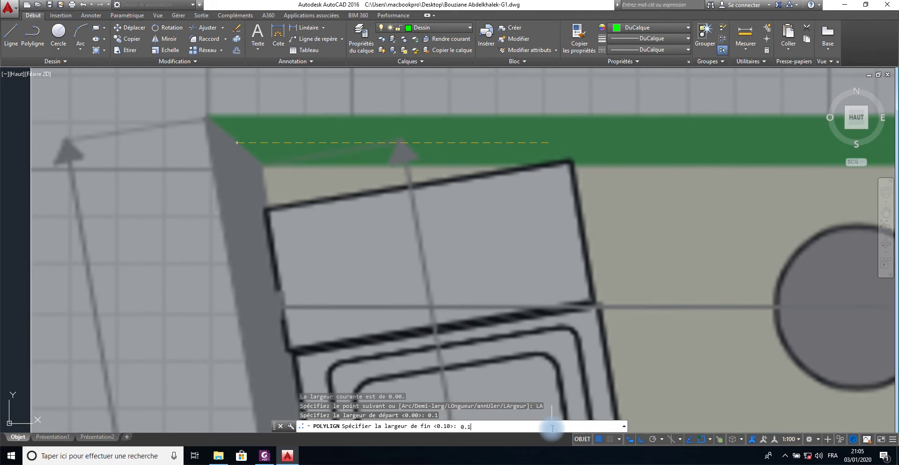
pyautogui.press('Return')
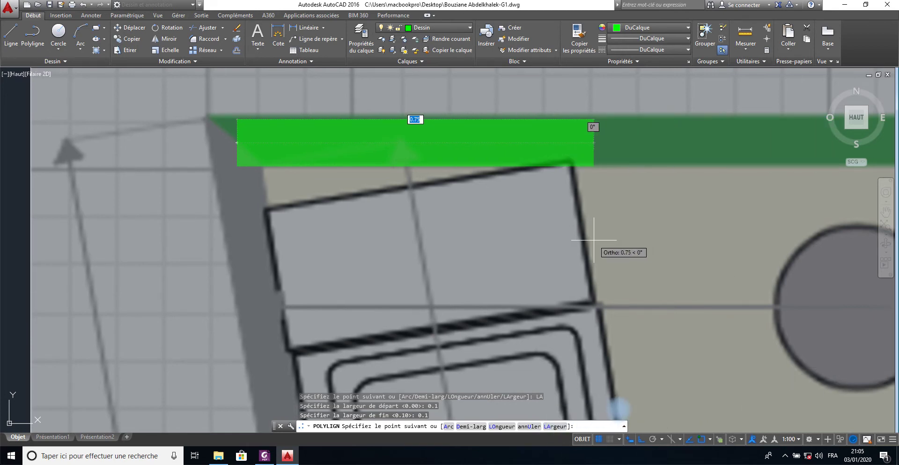
pyautogui.scroll(5, 613, 250)
pyautogui.scroll(-5, 612, 250)
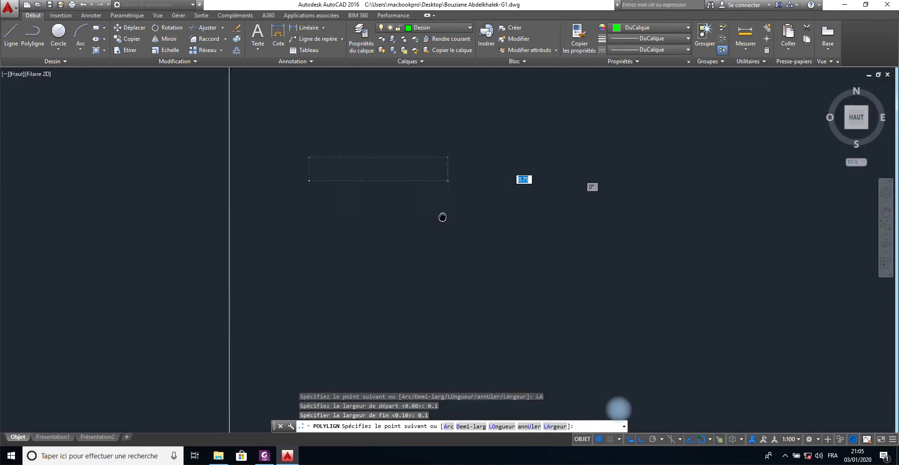
# - Run the polyline along the top wall, down the right outer wall and left above the toilet
pyautogui.moveTo(442, 215); pyautogui.dragTo(283, 206, button='middle')
pyautogui.scroll(-7, 366, 236)
pyautogui.scroll(3, 375, 234)
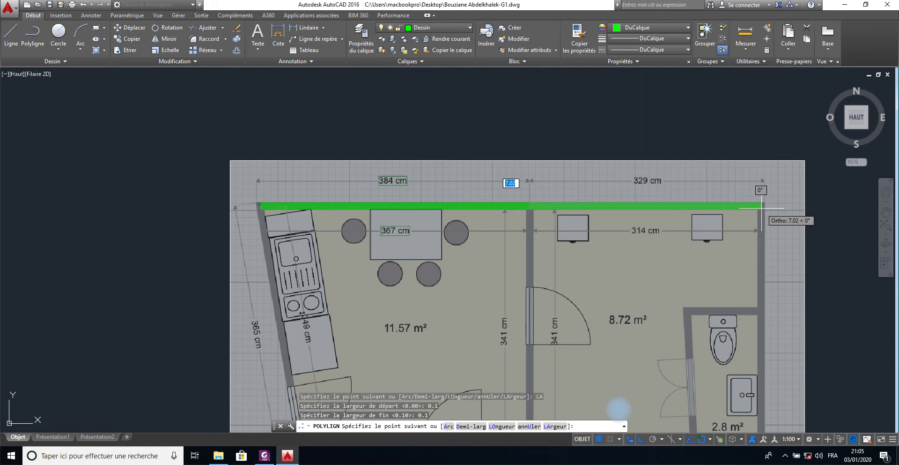
pyautogui.click(762, 207)
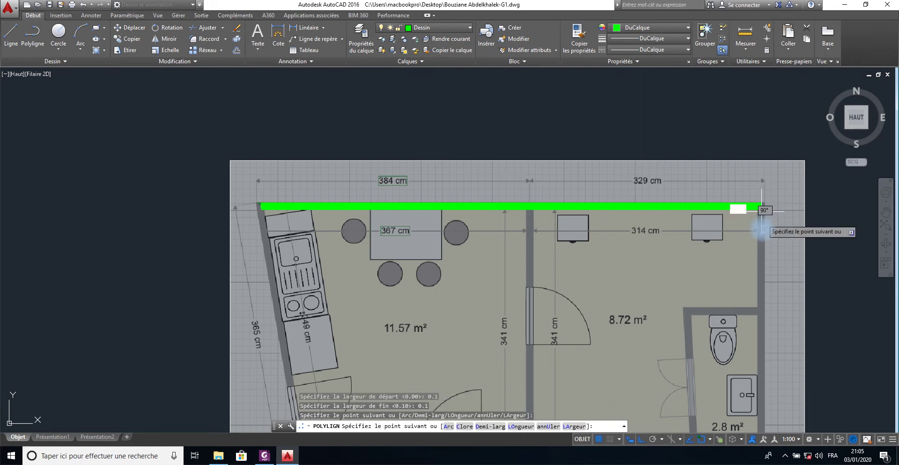
pyautogui.moveTo(765, 301); pyautogui.dragTo(749, 200, button='middle')
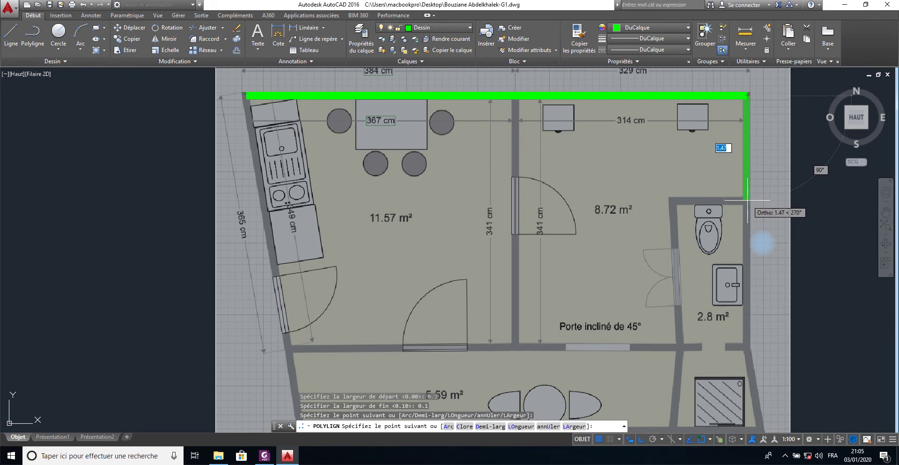
pyautogui.click(747, 201)
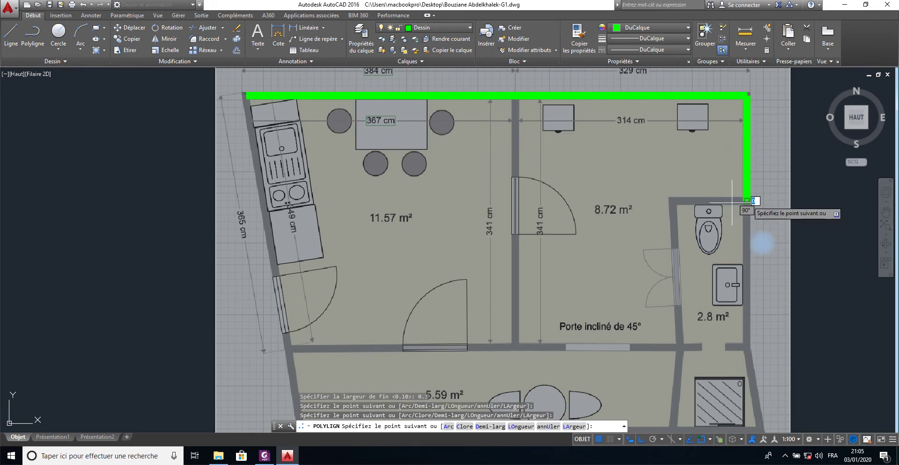
pyautogui.click(673, 201)
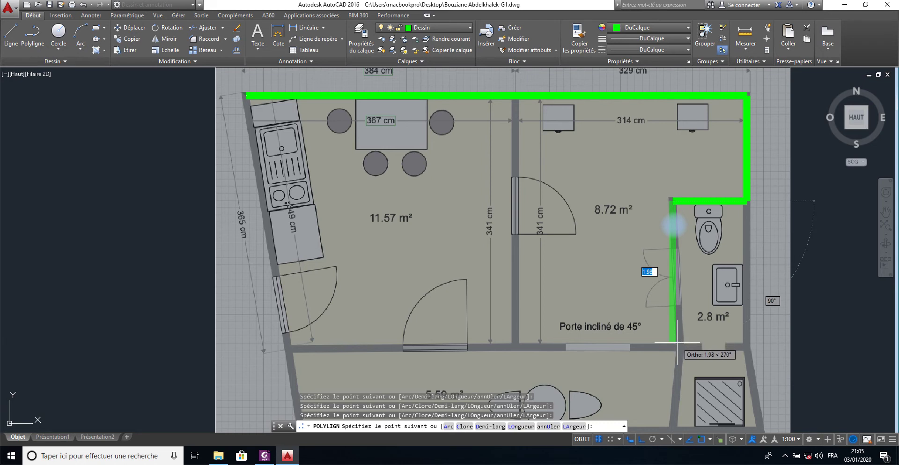
pyautogui.click(640, 441)
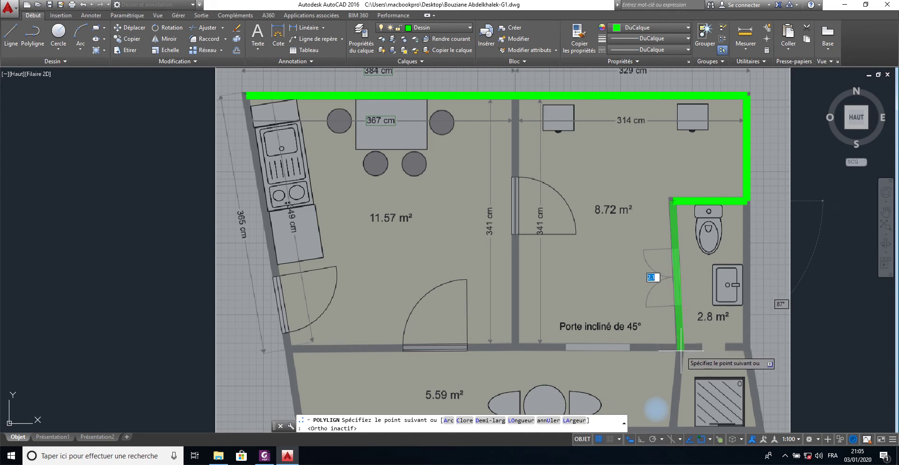
pyautogui.scroll(5, 680, 346)
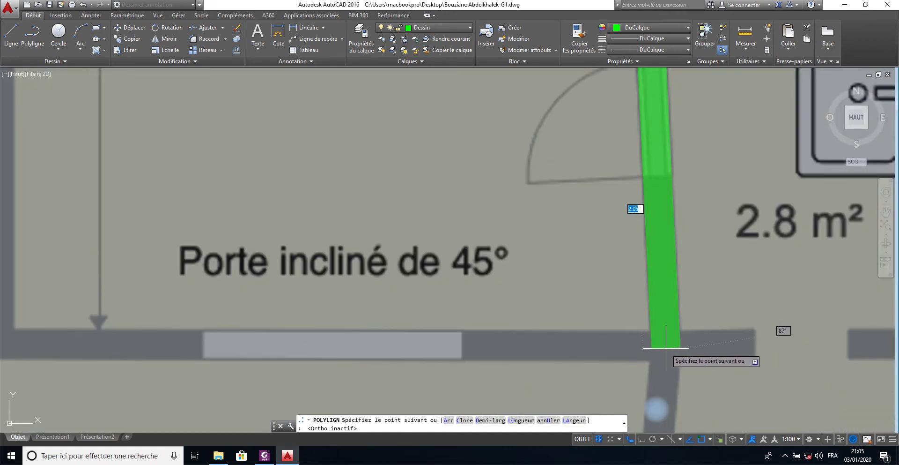
pyautogui.click(666, 349)
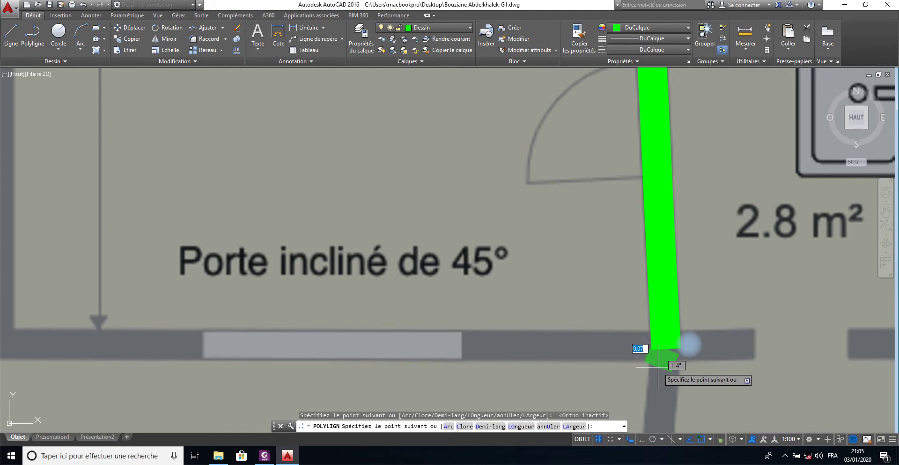
# - Undo the slanted segment and end the polyline at the bathroom door's edge
pyautogui.hotkey('ctrl', 'z')
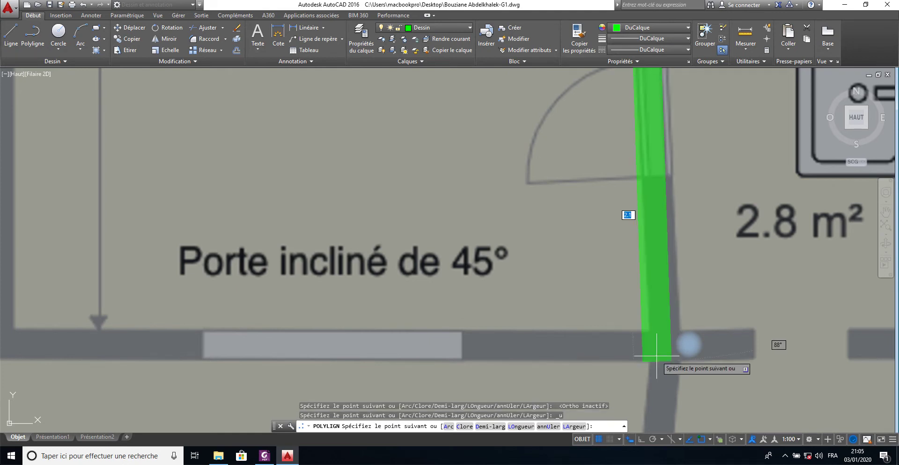
pyautogui.scroll(-5, 707, 221)
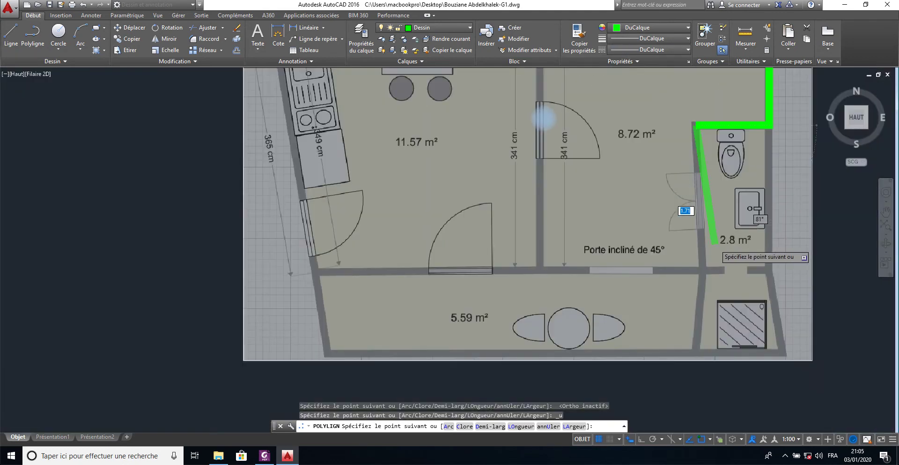
pyautogui.scroll(-5, 693, 217)
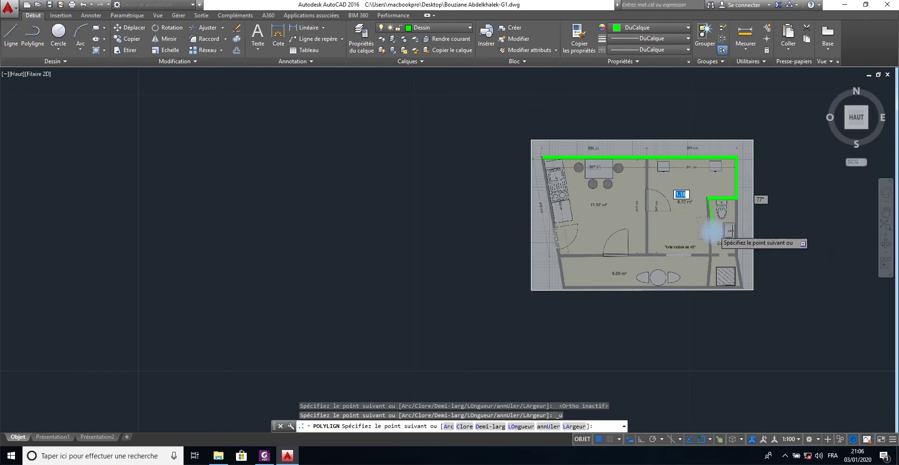
pyautogui.scroll(10, 713, 227)
pyautogui.scroll(4, 677, 322)
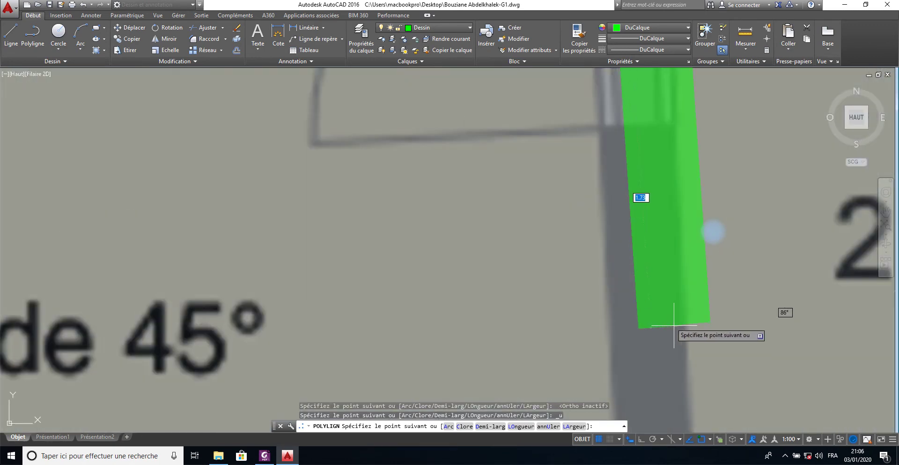
pyautogui.scroll(-4, 674, 320)
pyautogui.scroll(-3, 671, 315)
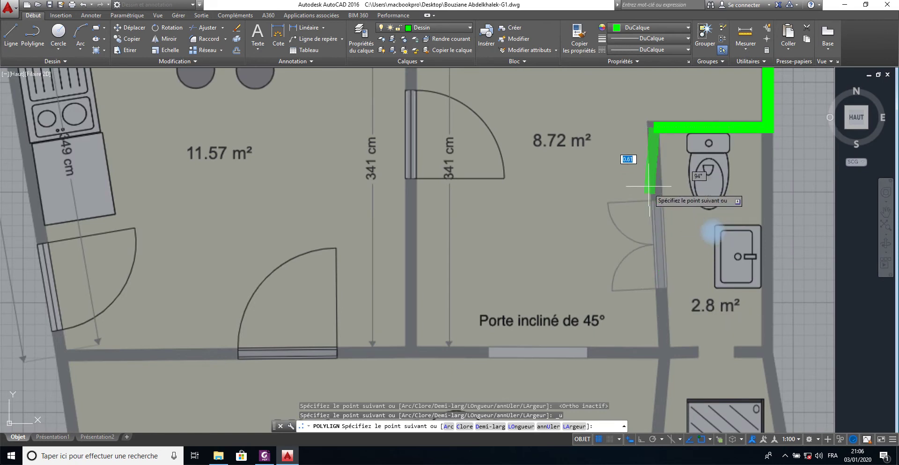
pyautogui.scroll(3, 656, 193)
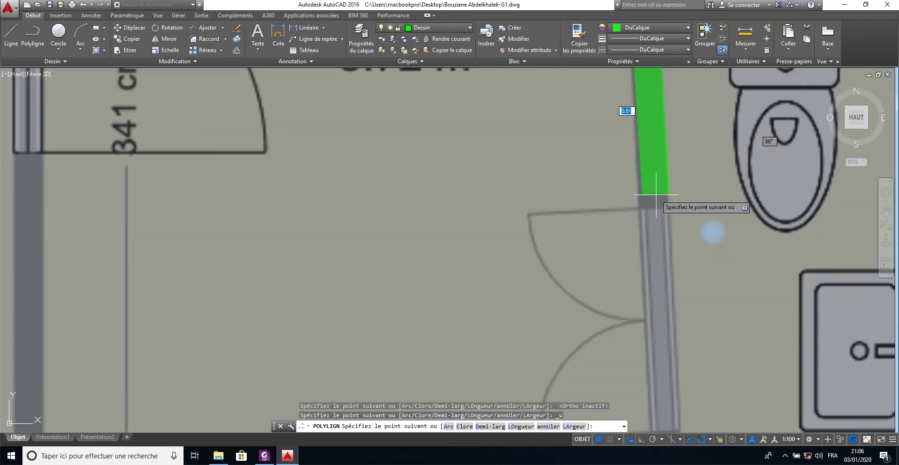
pyautogui.scroll(2, 651, 201)
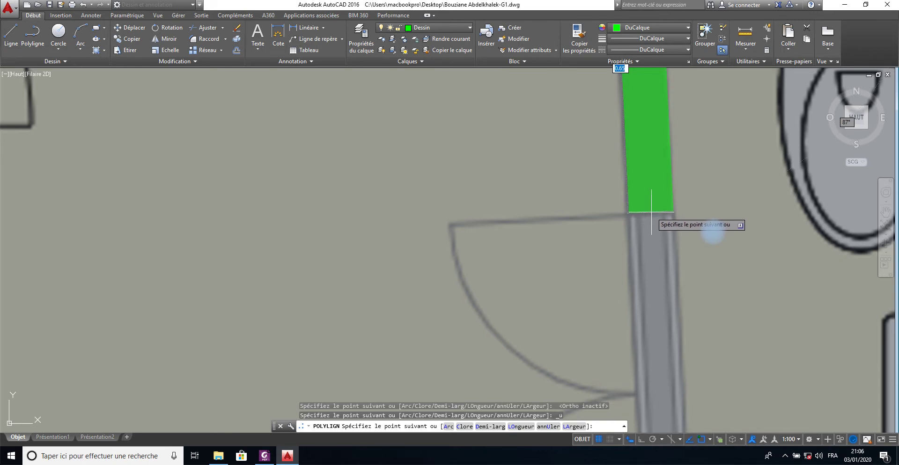
pyautogui.click(652, 212)
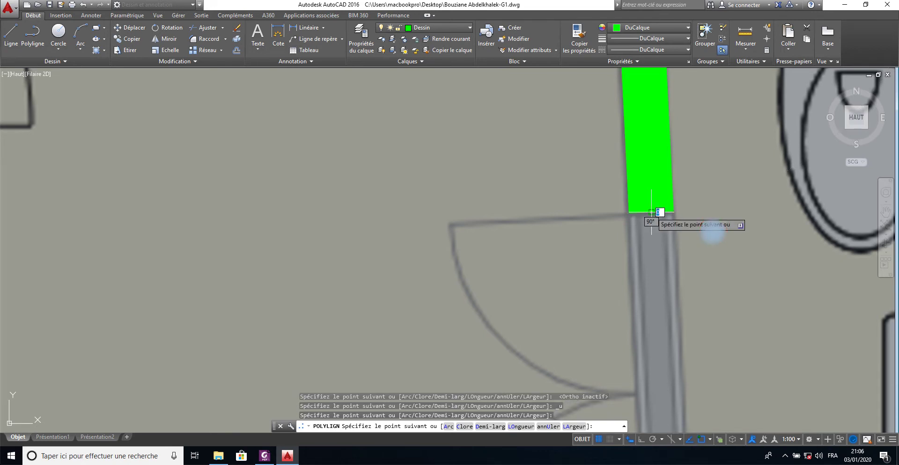
pyautogui.rightClick(670, 234)
pyautogui.click(678, 236)
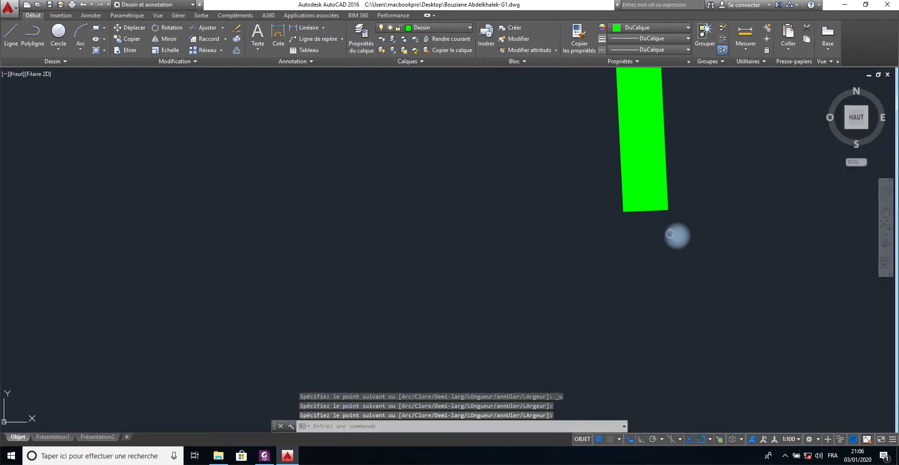
# - Repeat the wide polyline and start it just below the bathroom door
pyautogui.moveTo(677, 236); pyautogui.dragTo(523, 166, button='middle')
pyautogui.scroll(-1, 523, 167)
pyautogui.scroll(-1, 523, 167)
pyautogui.scroll(-3, 524, 169)
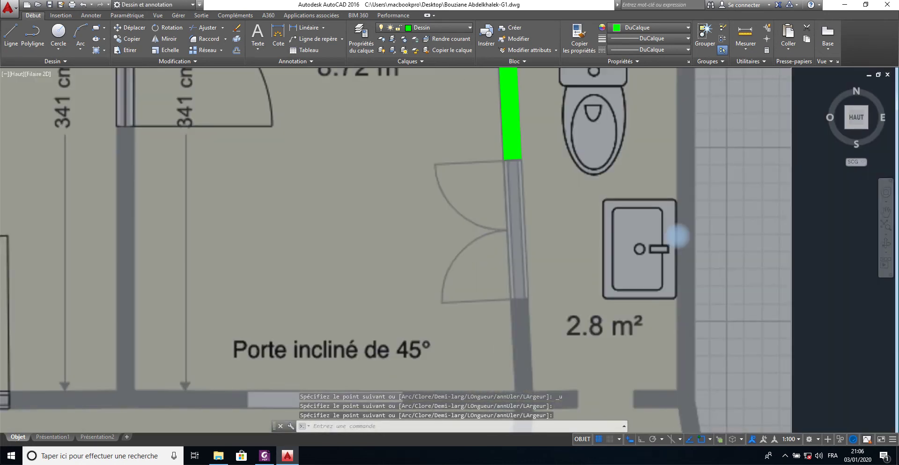
pyautogui.scroll(-1, 523, 170)
pyautogui.scroll(2, 524, 170)
pyautogui.press('space')
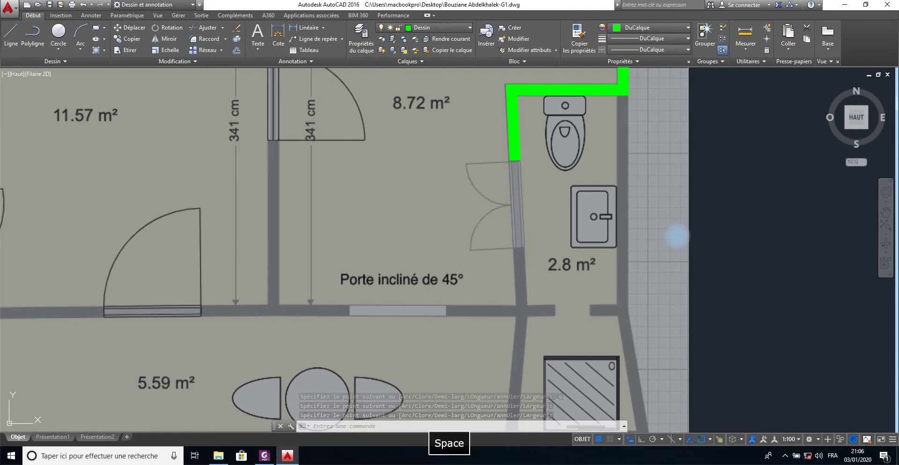
pyautogui.scroll(2, 518, 247)
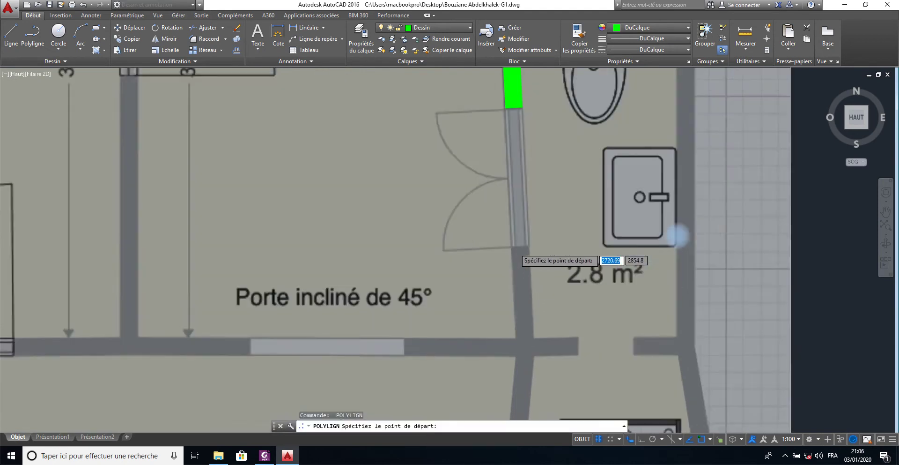
pyautogui.scroll(2, 518, 247)
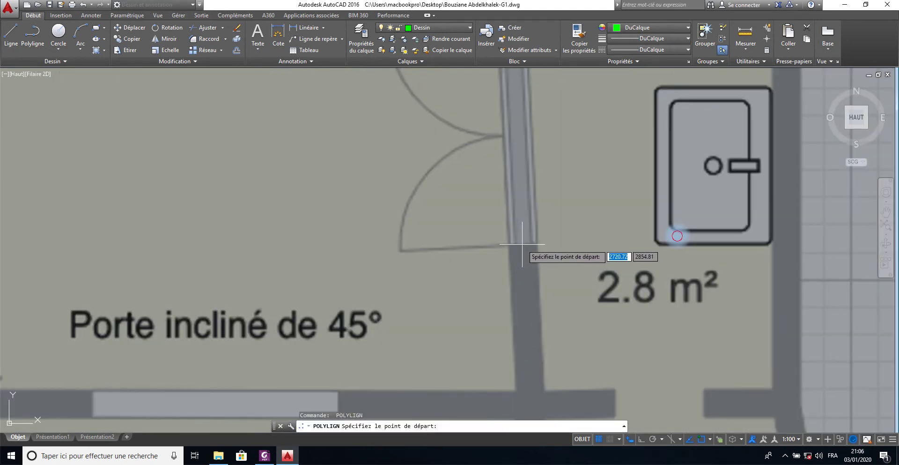
pyautogui.click(522, 244)
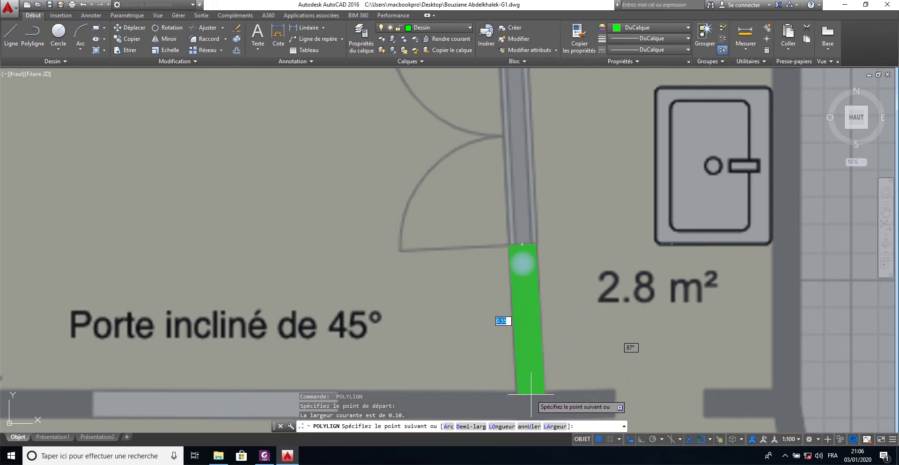
pyautogui.moveTo(531, 394); pyautogui.dragTo(526, 320, button='middle')
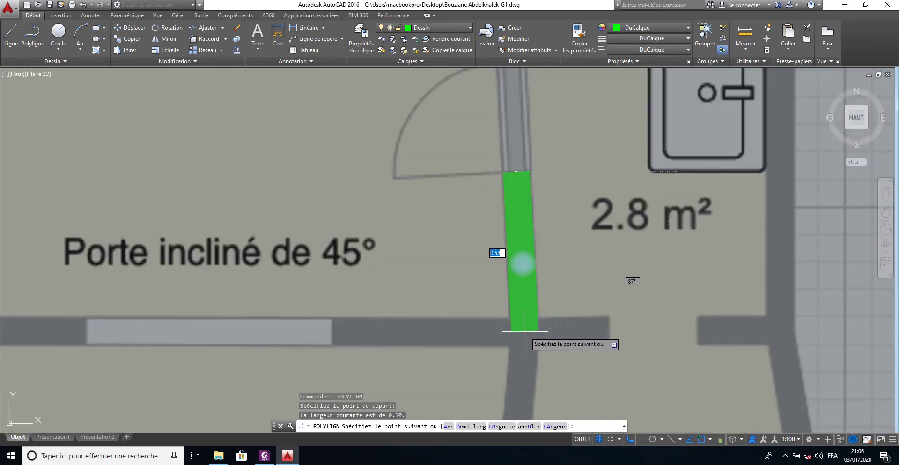
# - Trace down to the wall corner and right along the horizontal wall, then end the polyline
pyautogui.click(525, 332)
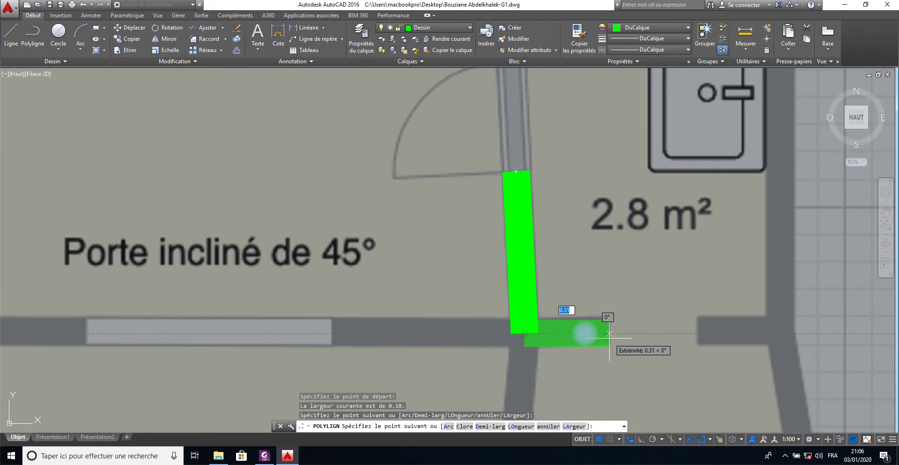
pyautogui.click(609, 334)
pyautogui.rightClick(608, 335)
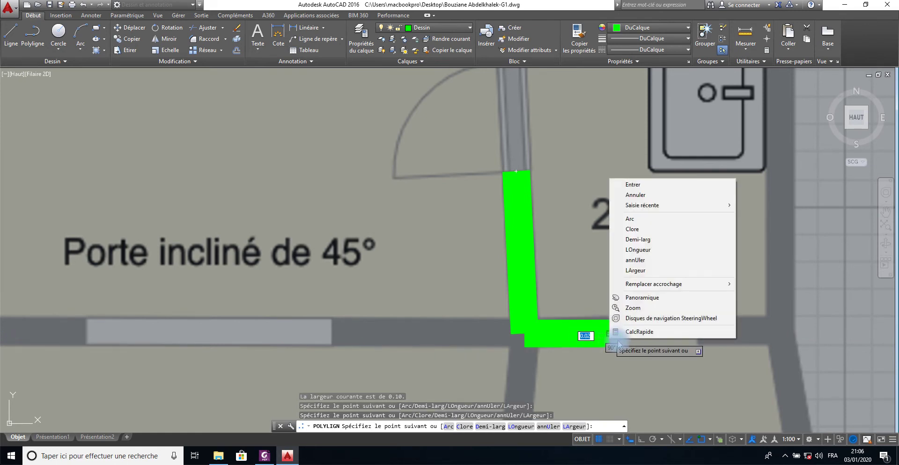
pyautogui.click(633, 184)
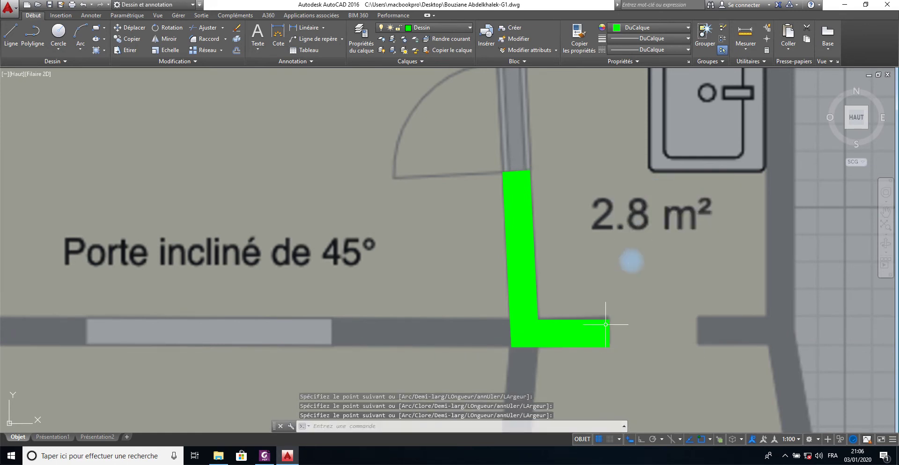
pyautogui.moveTo(595, 316)
pyautogui.mouseDown(button='middle')
pyautogui.moveTo(562, 195)
pyautogui.moveTo(550, 185)
pyautogui.mouseUp(button='middle')
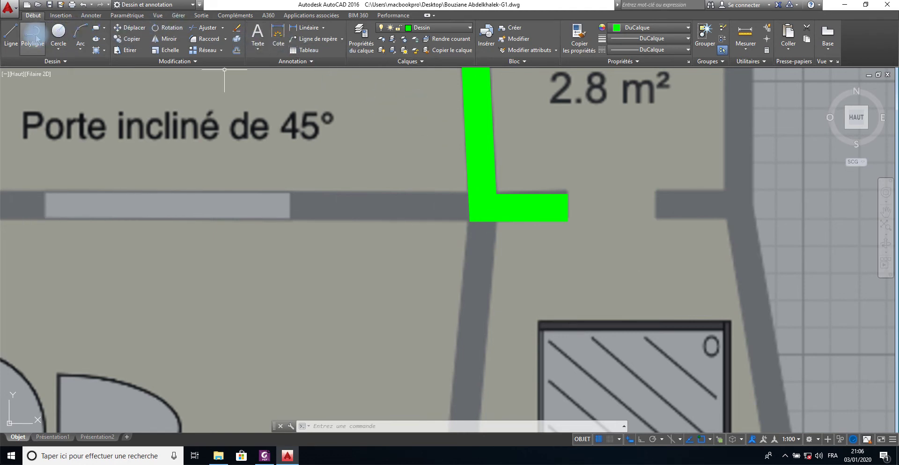
# - Start a wide polyline right of the doorway, running along the top and down the sloped wall
pyautogui.click(33, 33)
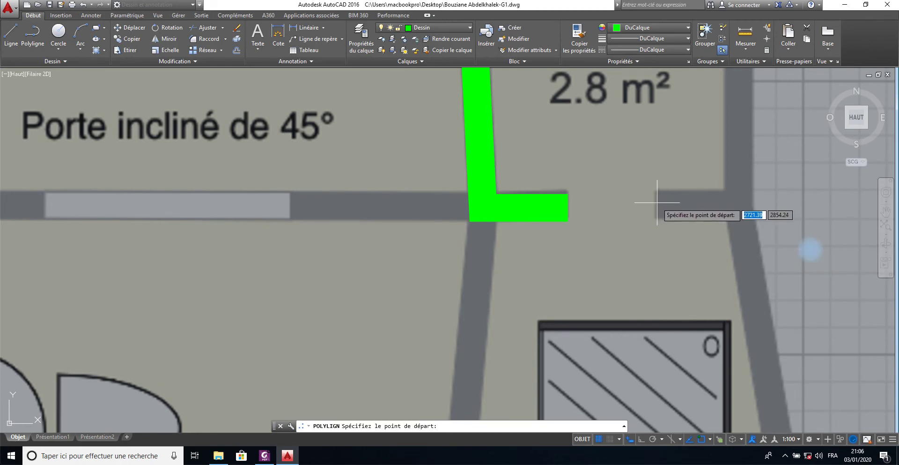
pyautogui.click(657, 205)
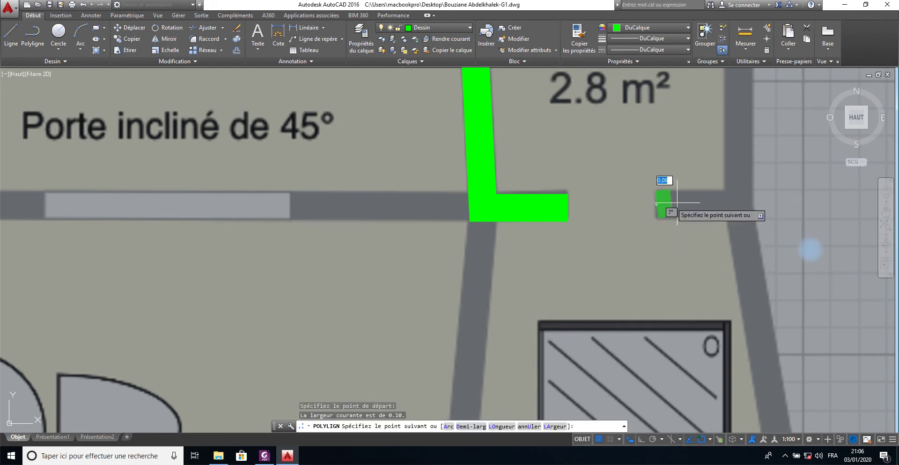
pyautogui.click(739, 205)
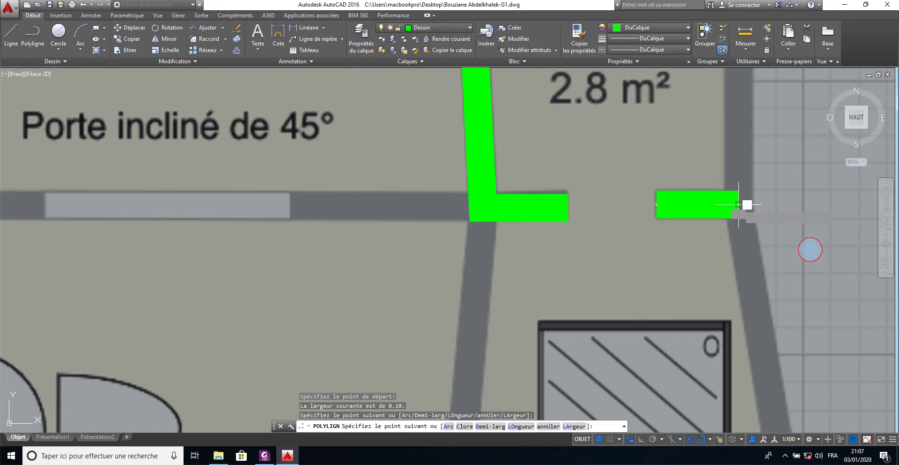
pyautogui.moveTo(758, 296)
pyautogui.mouseDown(button='middle')
pyautogui.moveTo(658, 196)
pyautogui.moveTo(634, 114)
pyautogui.mouseUp(button='middle')
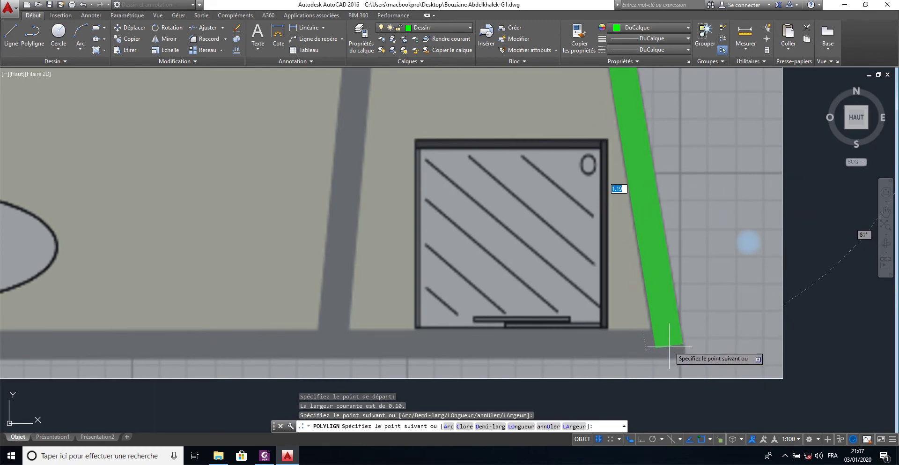
pyautogui.click(669, 344)
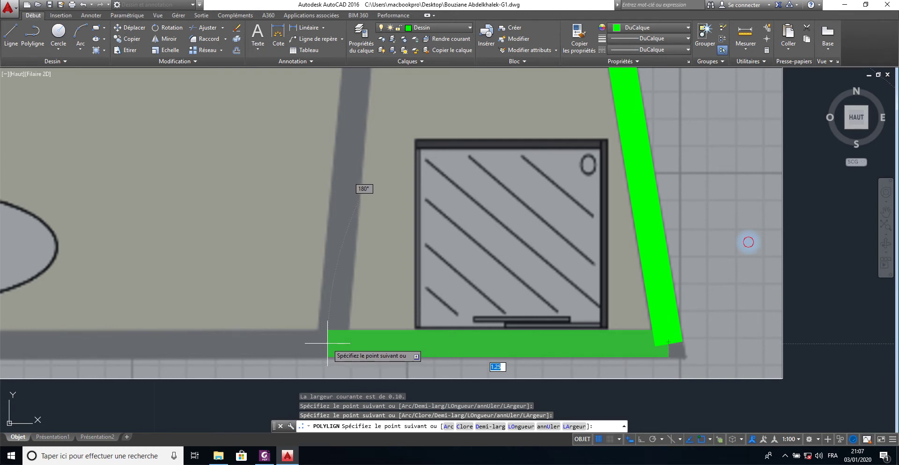
# - Continue along the bottom wall, redo its left corner, run up the left wall, then cancel
pyautogui.click(328, 342)
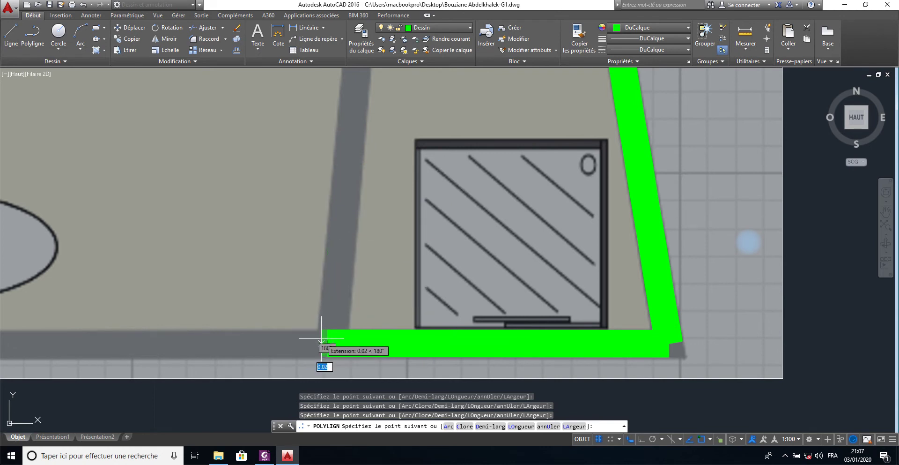
pyautogui.hotkey('ctrl', 'z')
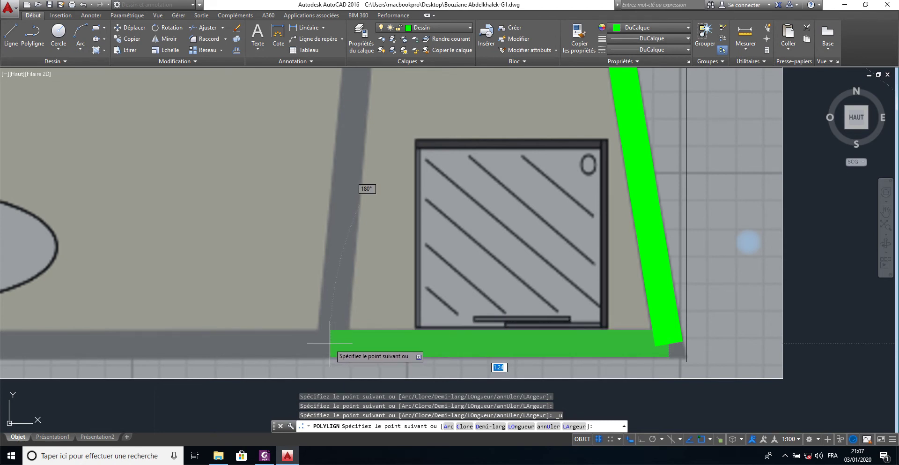
pyautogui.click(331, 342)
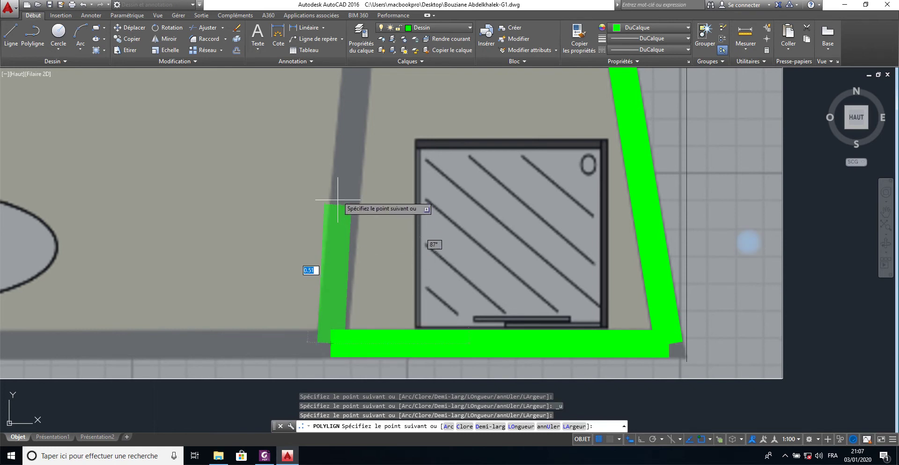
pyautogui.moveTo(356, 132); pyautogui.dragTo(310, 323, button='middle')
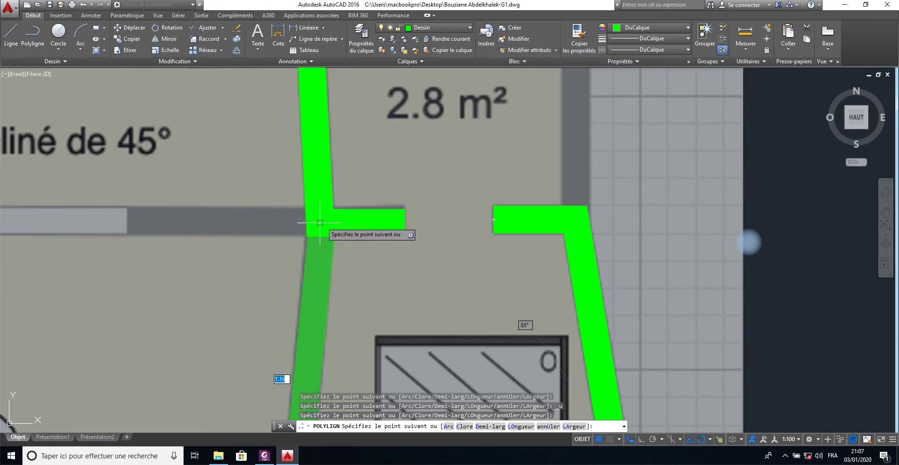
pyautogui.click(320, 223)
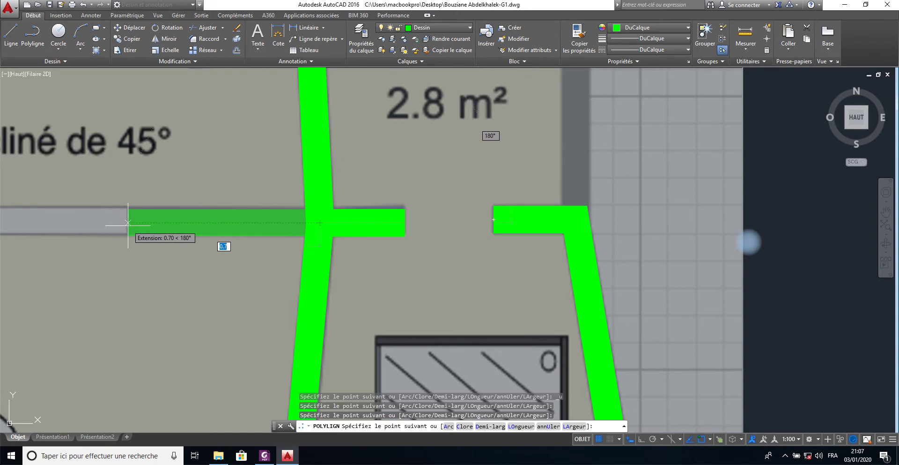
pyautogui.press('Escape')
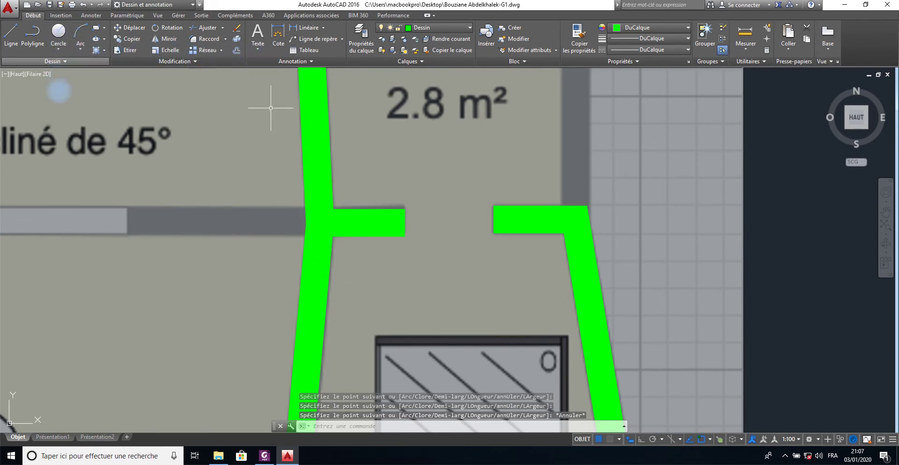
# - With object snap off, draw a wide polyline left along the horizontal wall, then pan toward the 45° door
pyautogui.press('space')
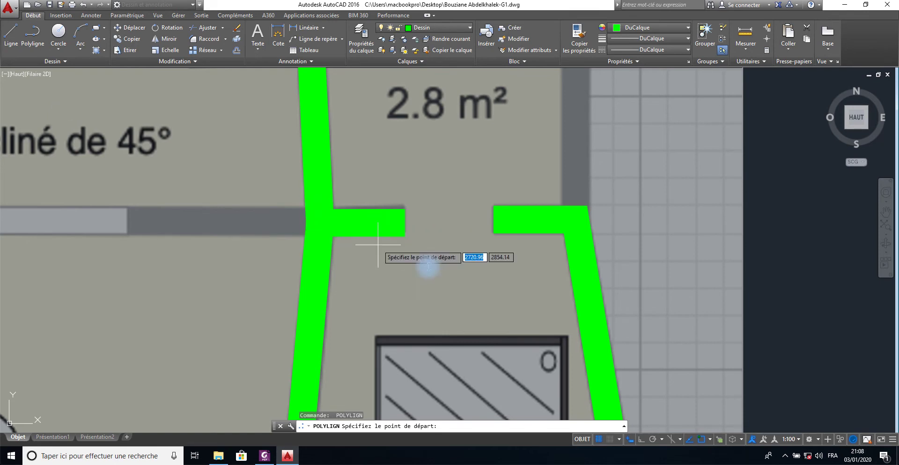
pyautogui.click(700, 441)
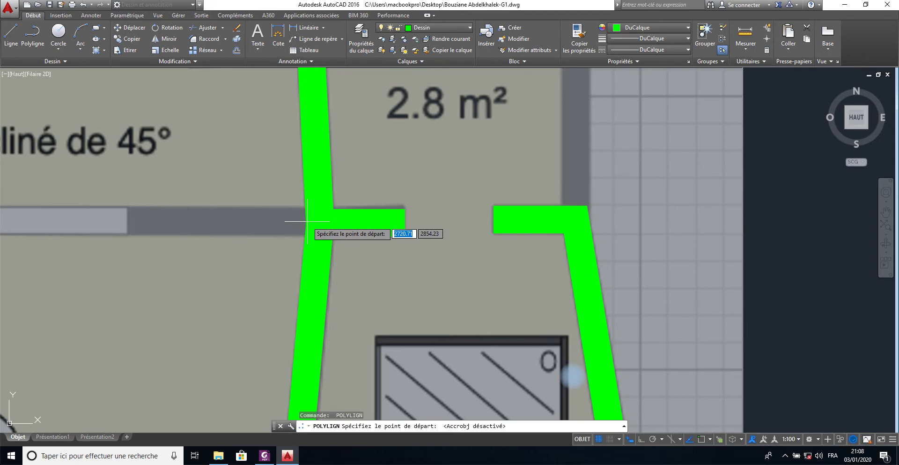
pyautogui.click(306, 221)
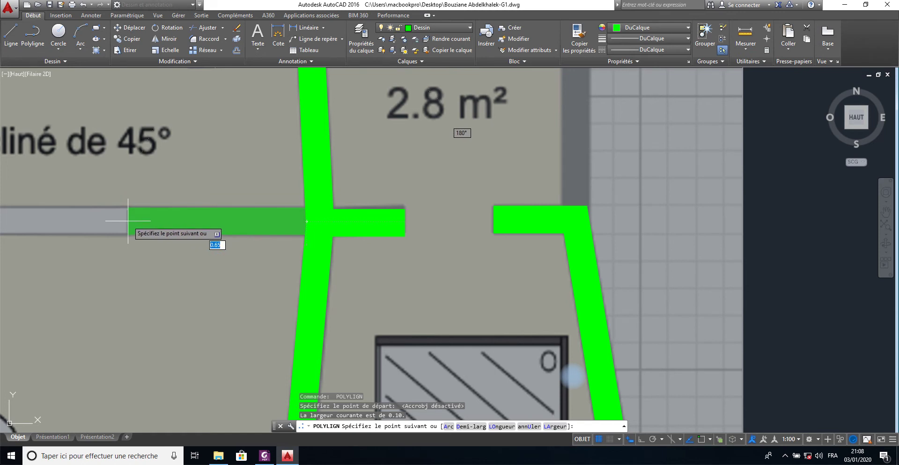
pyautogui.click(127, 221)
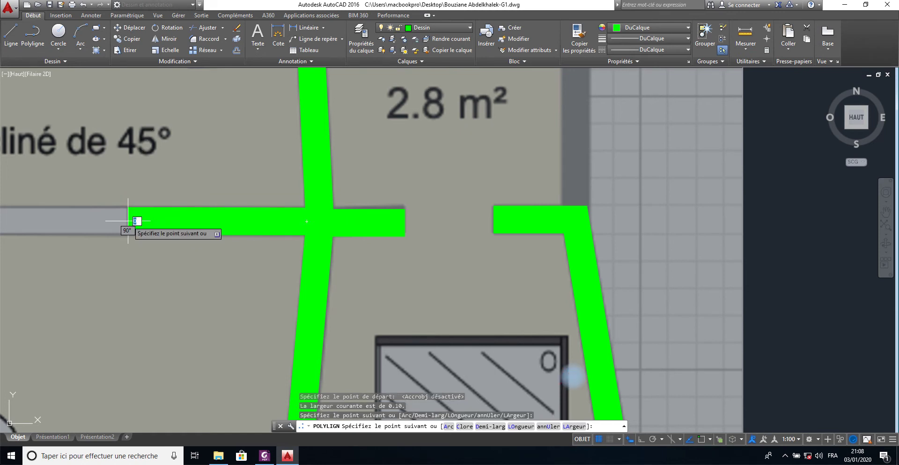
pyautogui.press('Return')
pyautogui.moveTo(128, 221); pyautogui.dragTo(388, 188, button='middle')
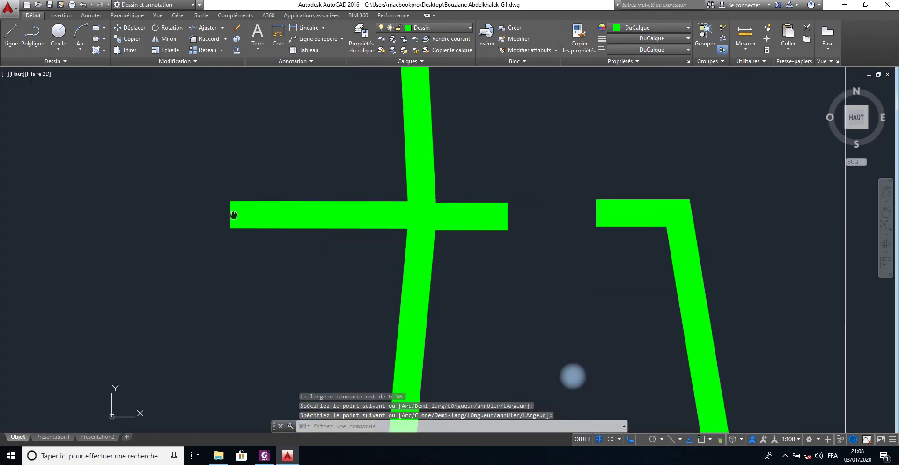
pyautogui.scroll(2, 362, 202)
pyautogui.scroll(-4, 361, 203)
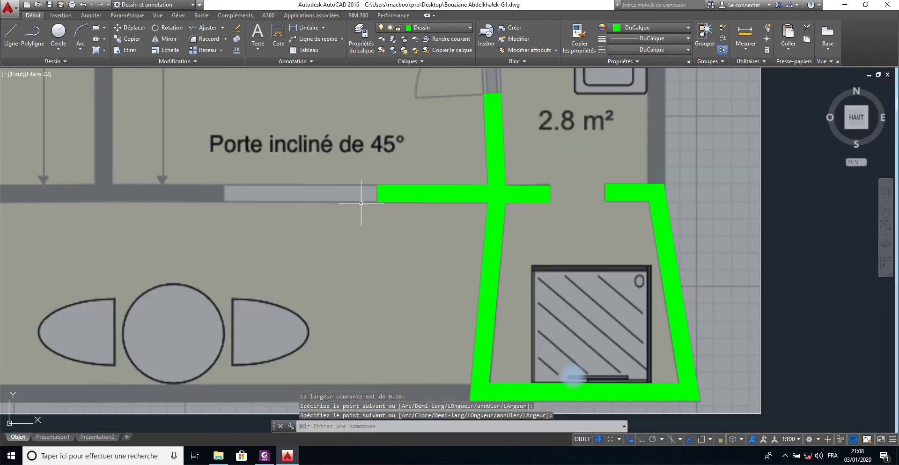
# - Trace the corridor wall from the door opening's left end to the left door's edge with Ortho on
pyautogui.press('space')
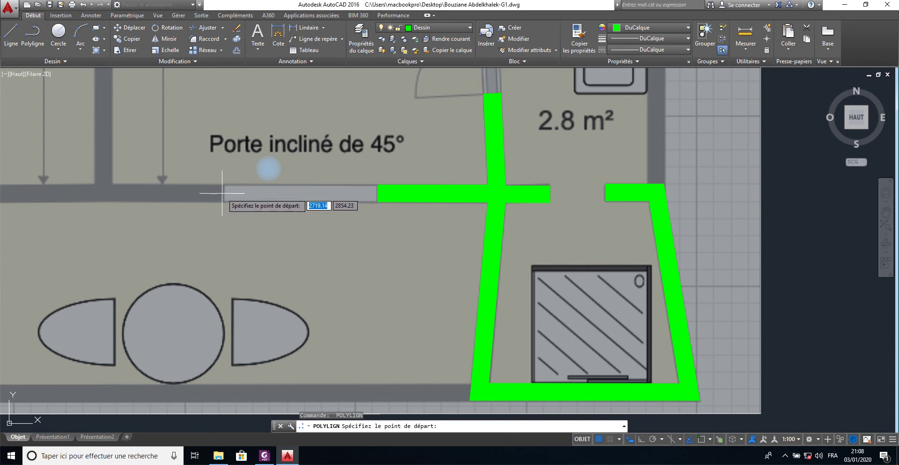
pyautogui.click(224, 192)
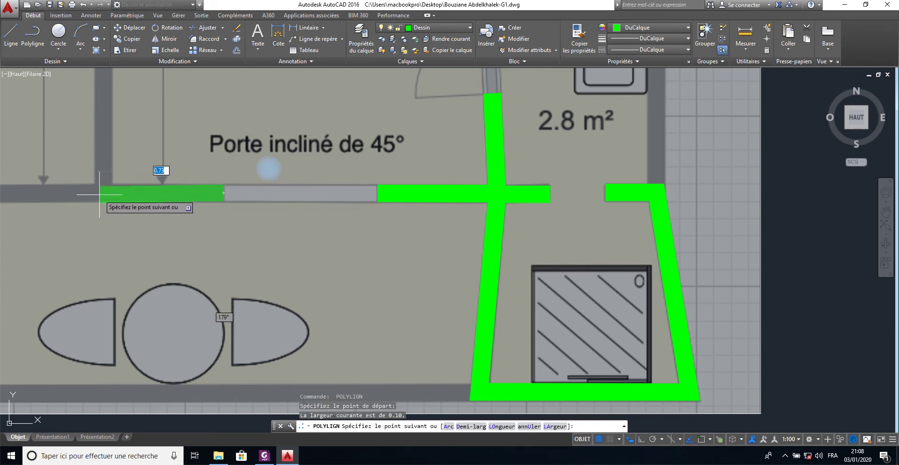
pyautogui.scroll(3, 97, 193)
pyautogui.scroll(-3, 97, 193)
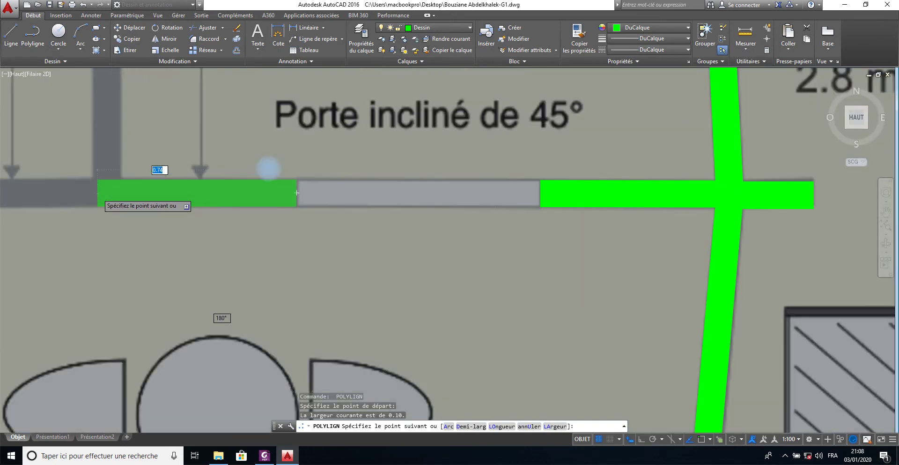
pyautogui.scroll(-3, 97, 193)
pyautogui.moveTo(98, 194); pyautogui.dragTo(326, 203, button='middle')
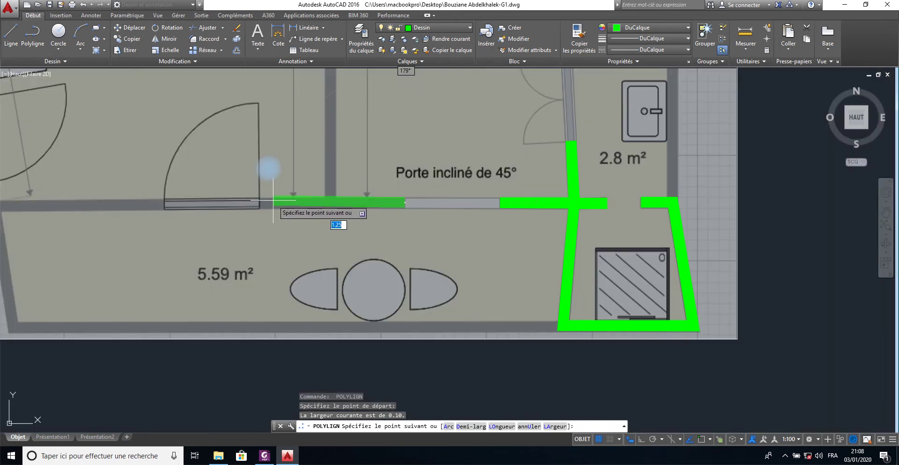
pyautogui.click(642, 440)
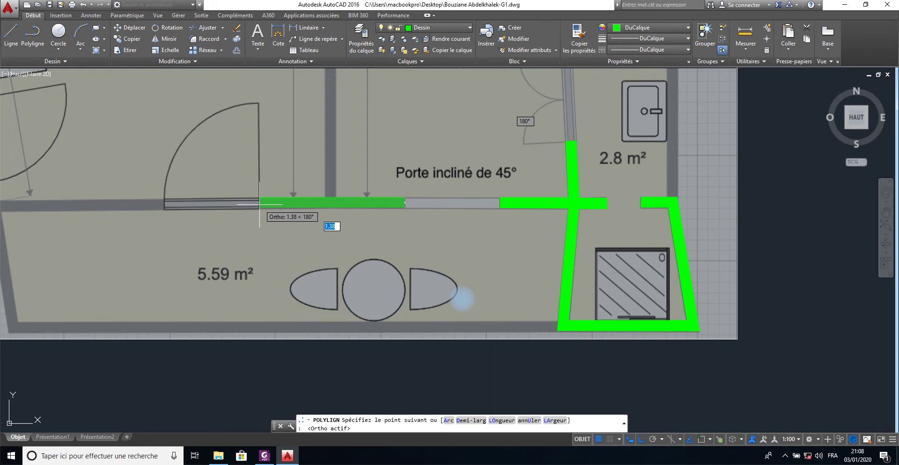
pyautogui.click(260, 204)
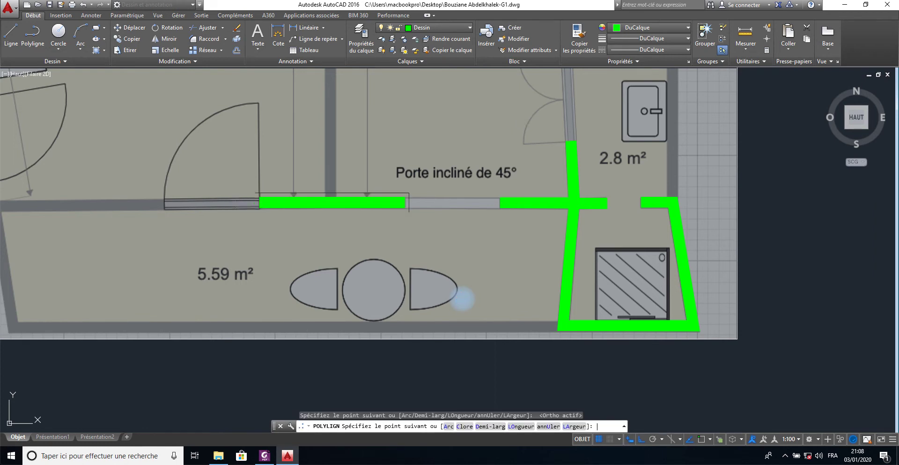
pyautogui.press('space')
pyautogui.press('space')
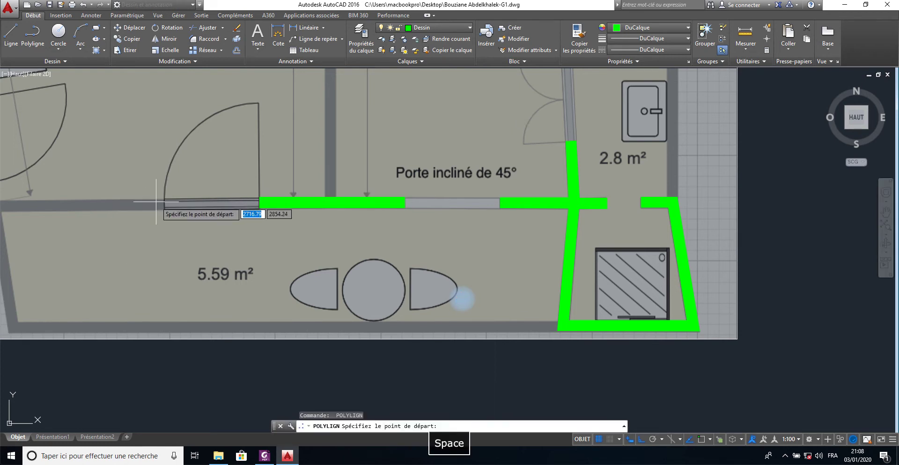
# - Draw a green polyline from the left door to the top-left corner, down the slanted wall, then along to the shower room
pyautogui.click(164, 204)
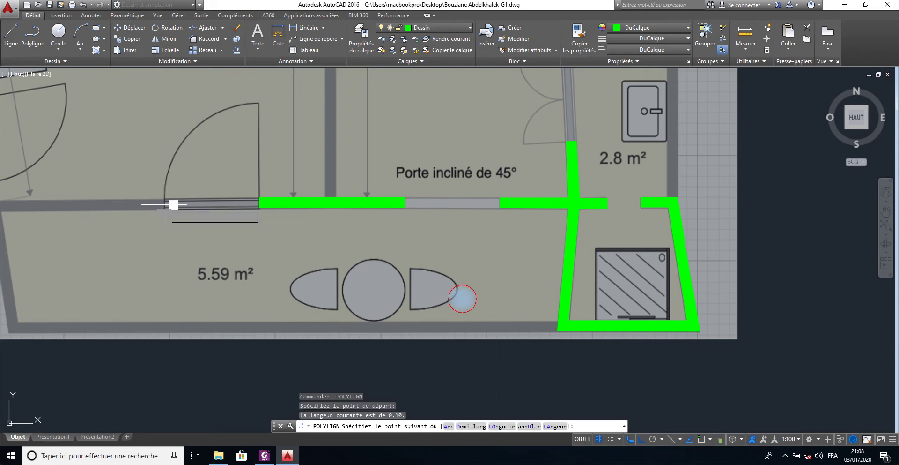
pyautogui.moveTo(83, 208); pyautogui.dragTo(149, 199, button='middle')
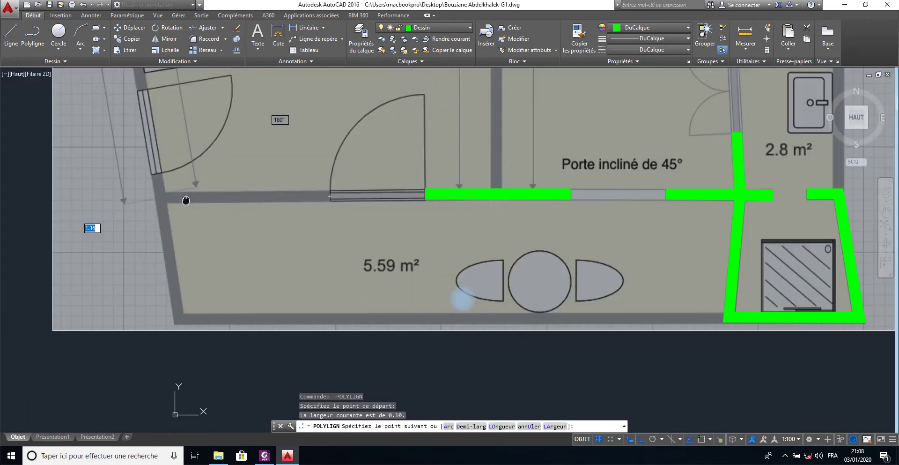
pyautogui.click(160, 198)
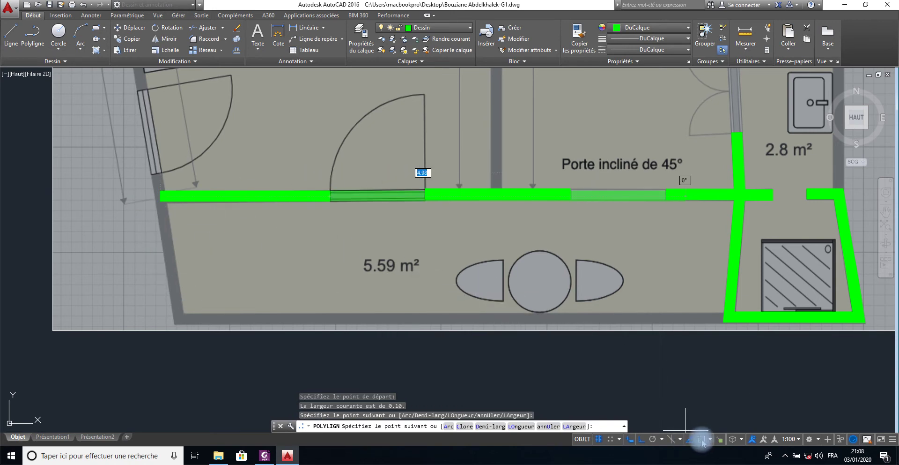
pyautogui.click(641, 439)
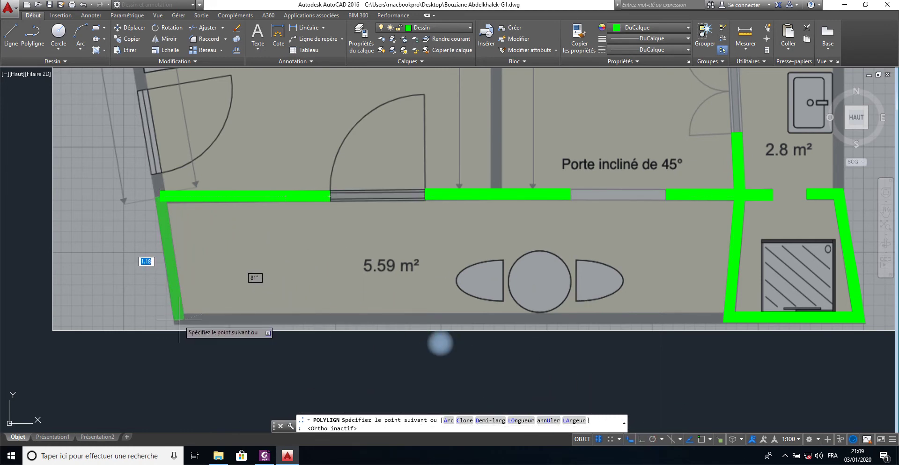
pyautogui.click(179, 320)
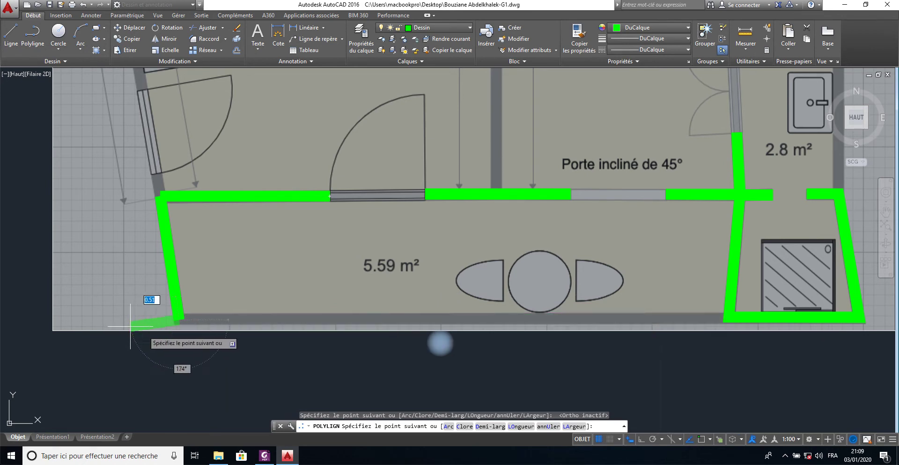
pyautogui.hotkey('ctrl', 'z')
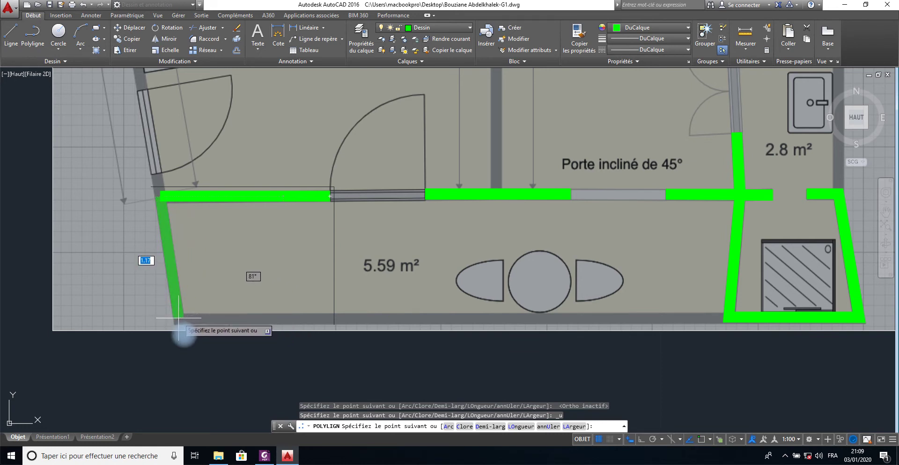
pyautogui.click(178, 318)
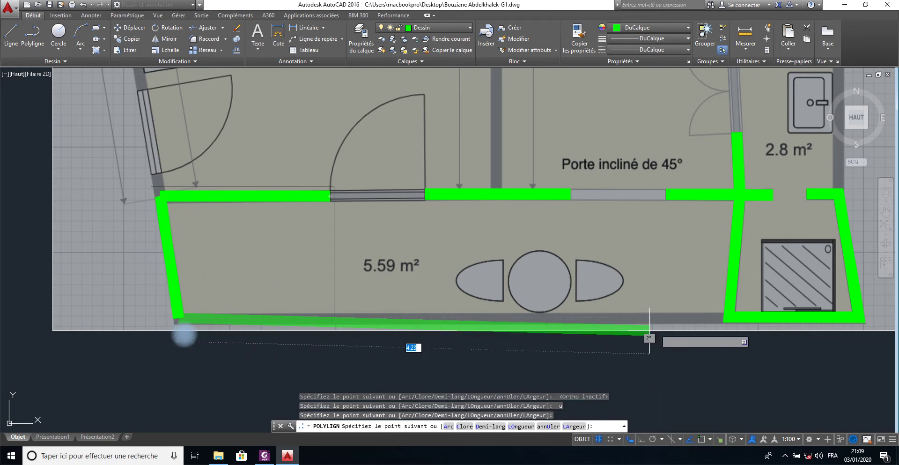
pyautogui.click(730, 317)
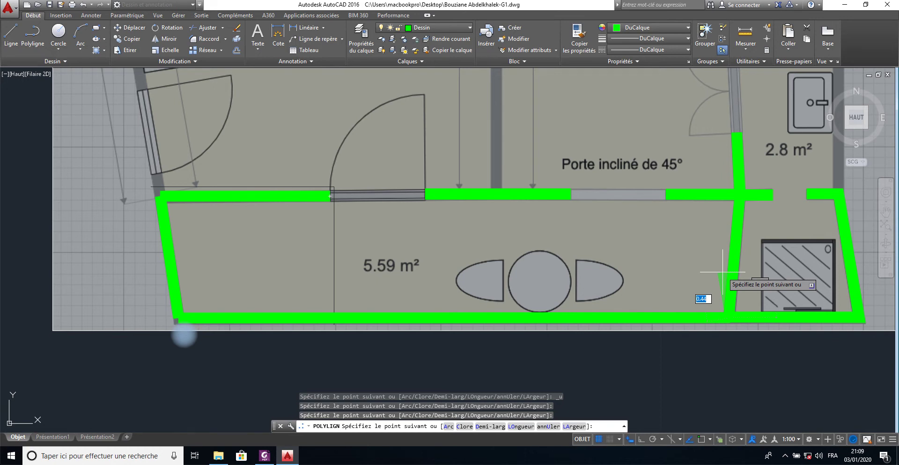
pyautogui.press('Return')
# - Draw a green polyline straight up from the 2.8 m² room's opening to the top wall
pyautogui.press('space')
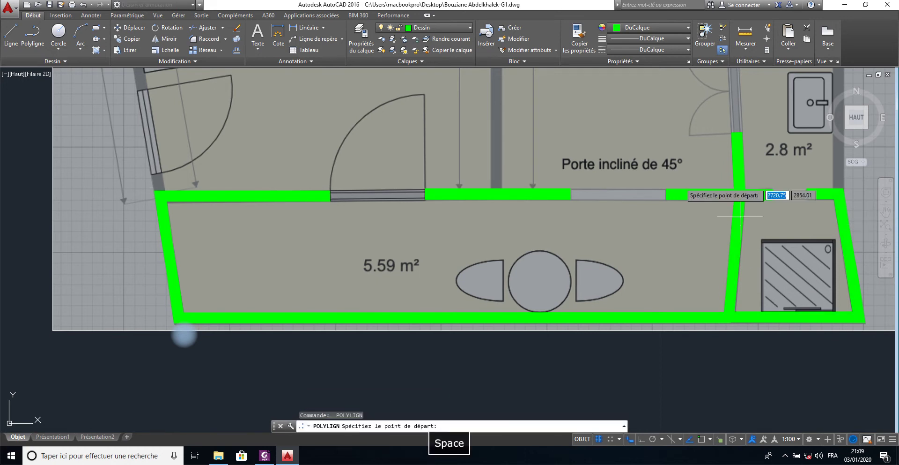
pyautogui.scroll(2, 665, 194)
pyautogui.scroll(4, 666, 195)
pyautogui.scroll(-4, 666, 190)
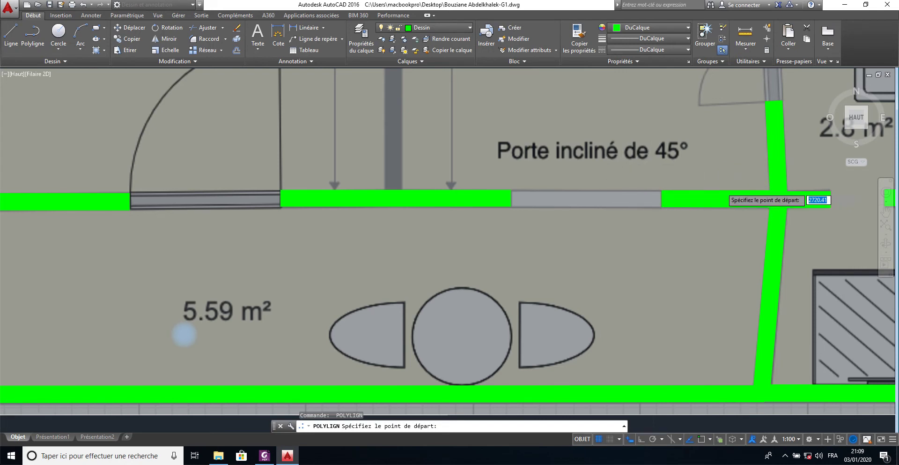
pyautogui.scroll(-5, 659, 201)
pyautogui.moveTo(721, 190); pyautogui.dragTo(582, 256, button='middle')
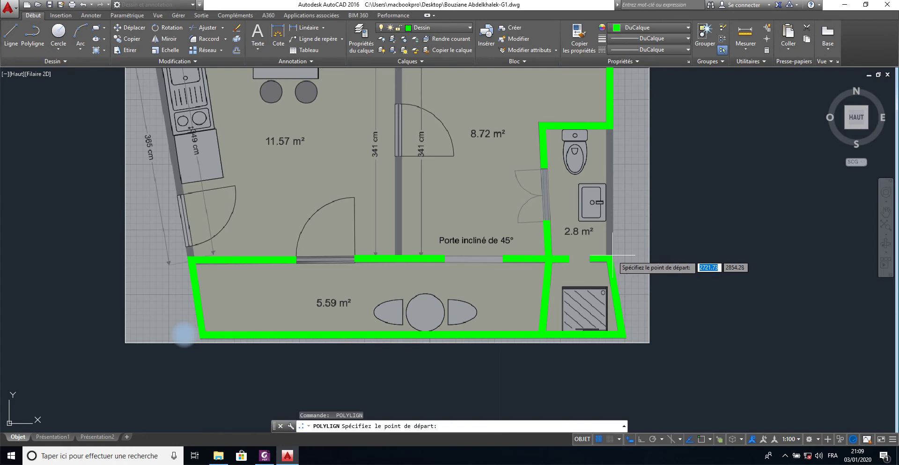
pyautogui.click(611, 259)
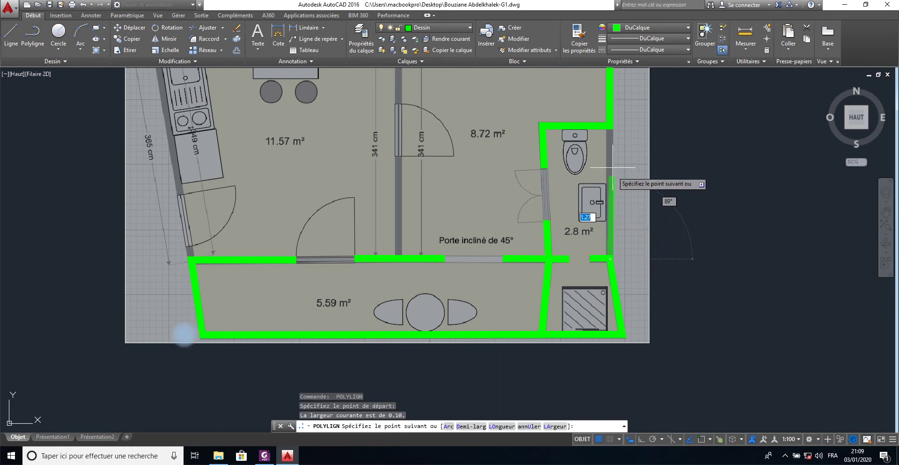
pyautogui.click(611, 122)
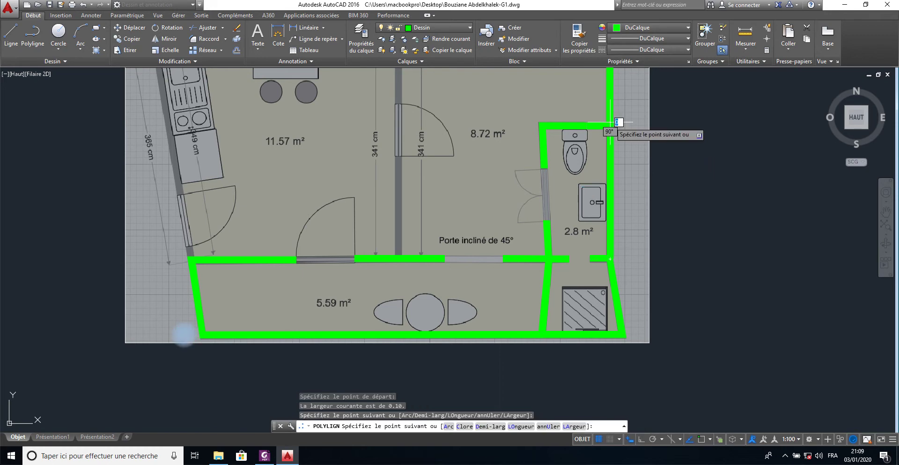
pyautogui.rightClick(611, 122)
pyautogui.click(630, 127)
pyautogui.scroll(2, 501, 160)
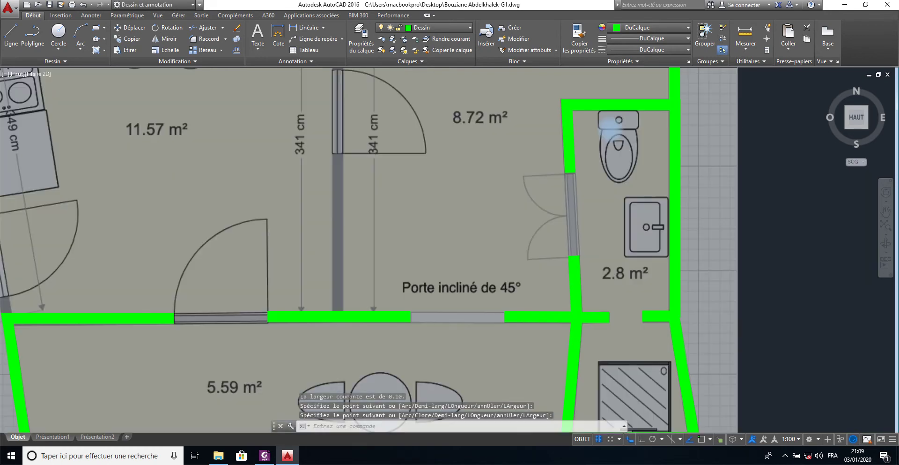
pyautogui.scroll(-2, 499, 163)
pyautogui.scroll(-3, 426, 256)
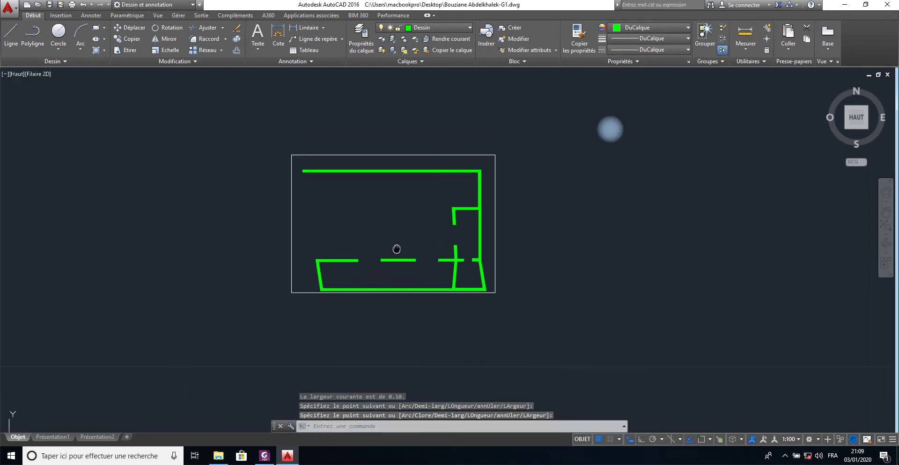
pyautogui.scroll(4, 399, 261)
# - Trace the partition from the corridor wall up to the door with a green polyline
pyautogui.scroll(2, 394, 269)
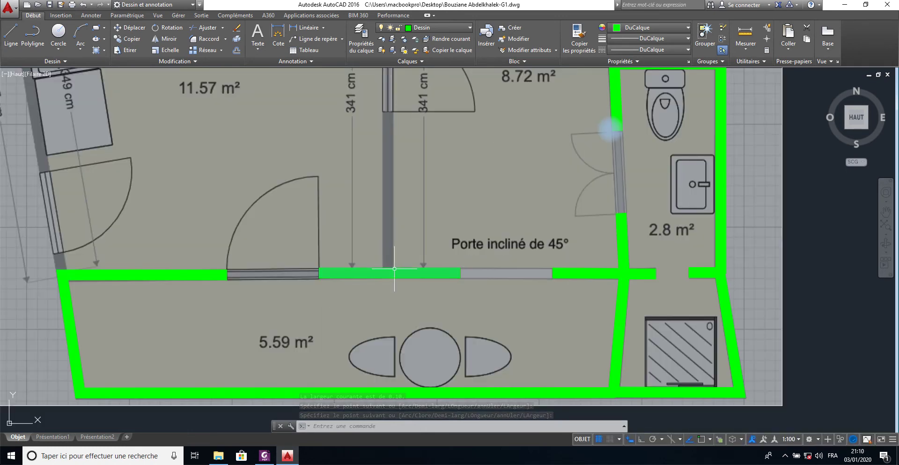
pyautogui.click(388, 272)
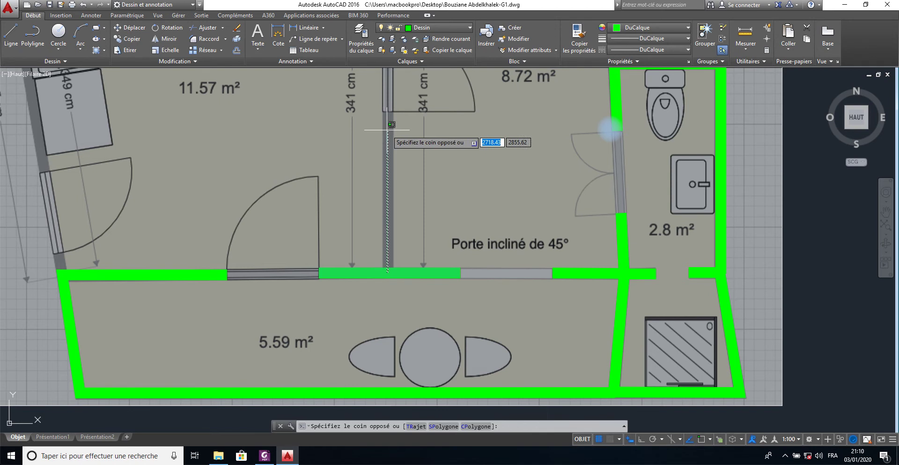
pyautogui.press('Escape')
pyautogui.press('space')
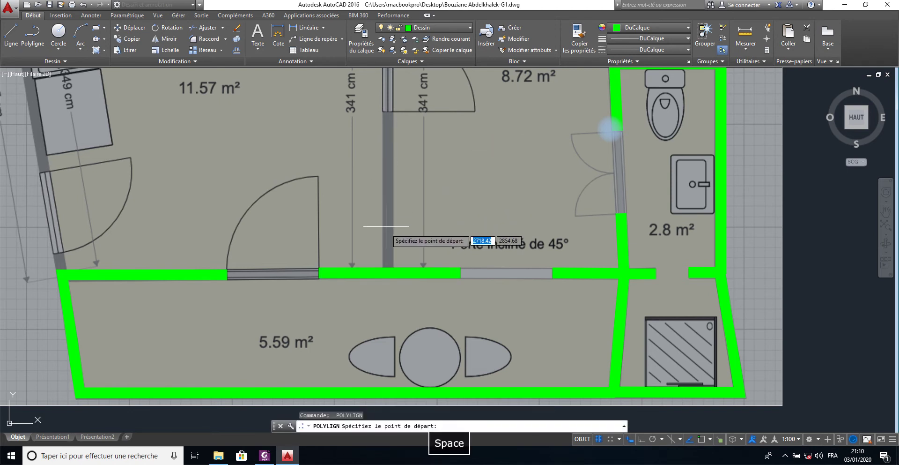
pyautogui.click(388, 273)
pyautogui.moveTo(386, 145); pyautogui.dragTo(389, 219, button='middle')
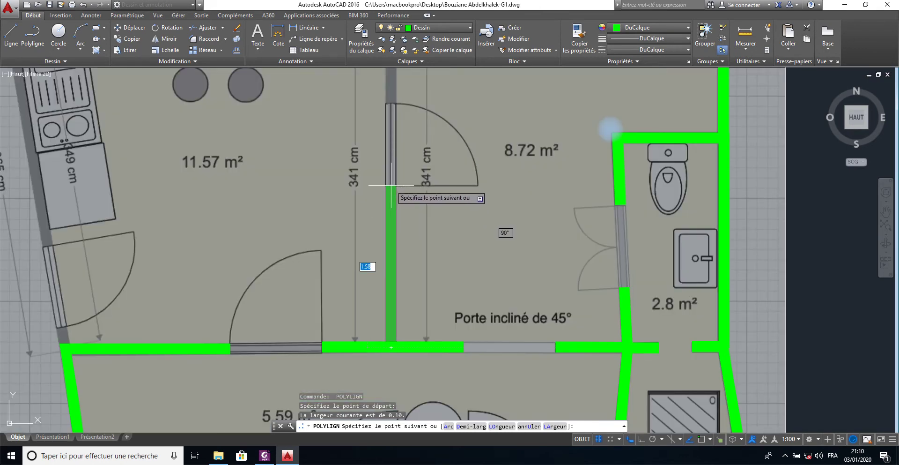
pyautogui.click(391, 186)
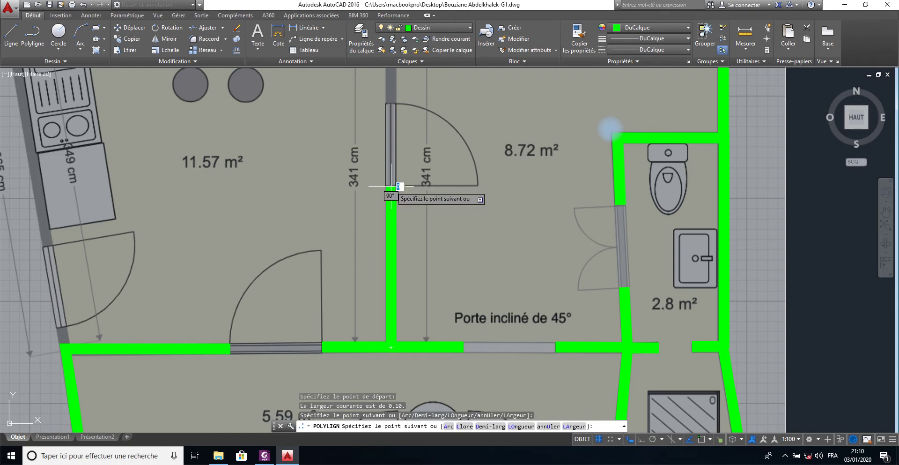
pyautogui.press('Return')
# - Trace the partition above the door up to the top wall with another green polyline
pyautogui.press('space')
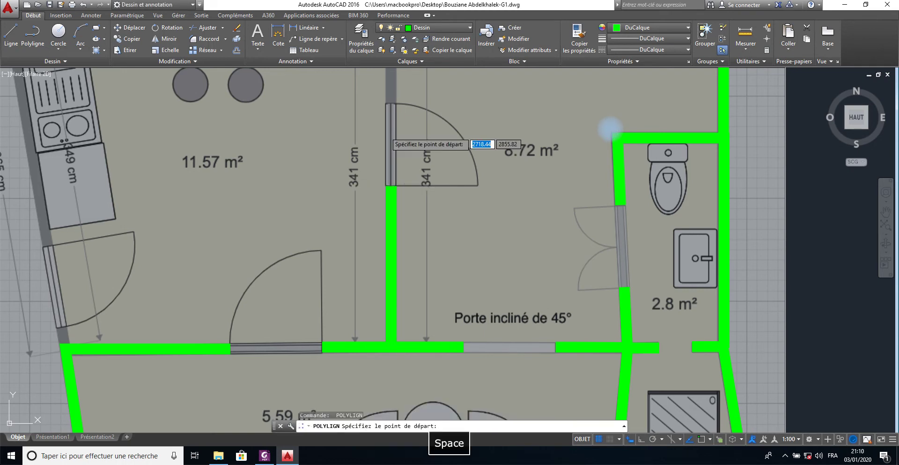
pyautogui.moveTo(385, 133); pyautogui.dragTo(400, 252, button='middle')
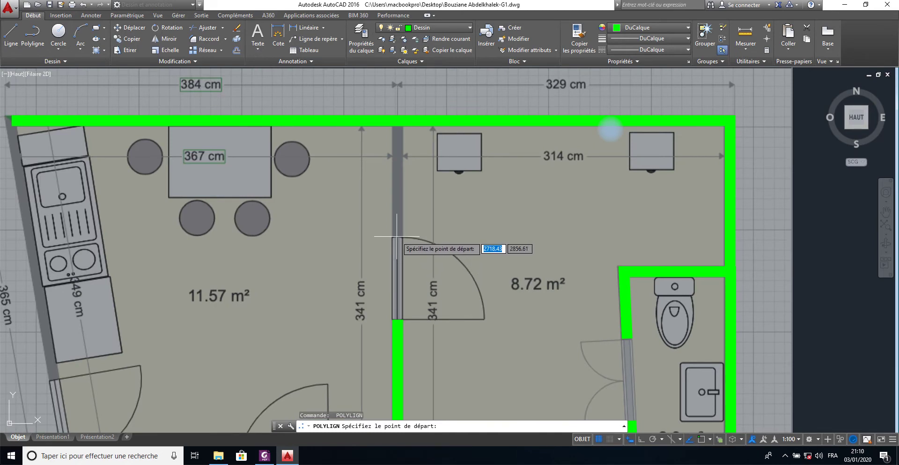
pyautogui.click(397, 236)
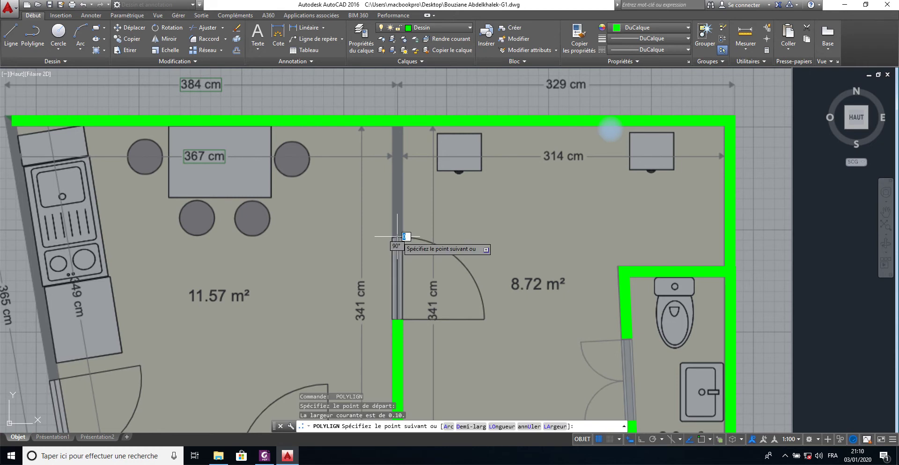
pyautogui.click(398, 122)
pyautogui.press('Return')
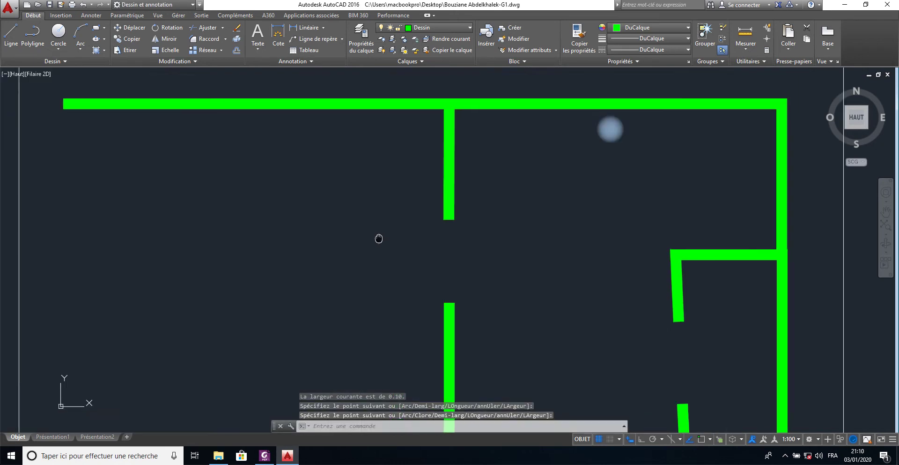
pyautogui.moveTo(352, 241); pyautogui.dragTo(520, 184, button='middle')
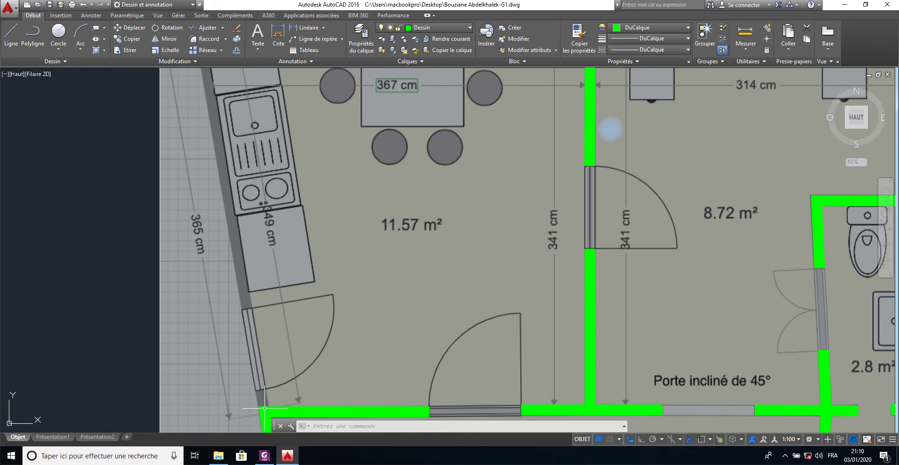
# - Try drawing the corner wall piece with PL, undoing the misplaced attempts
pyautogui.click(264, 407)
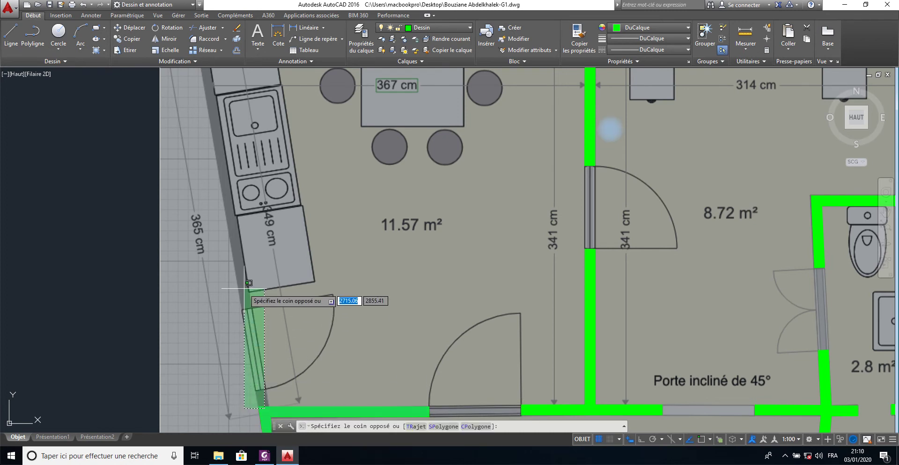
pyautogui.press('Escape')
pyautogui.write('pl')
pyautogui.press('space')
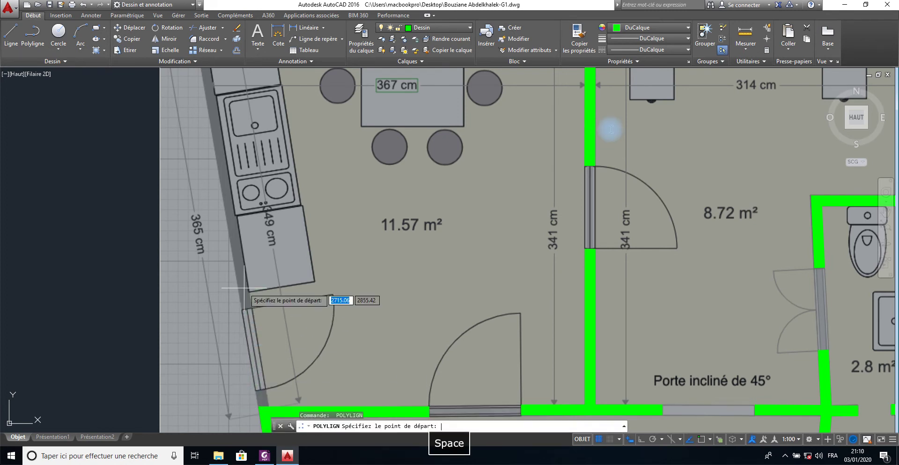
pyautogui.click(265, 407)
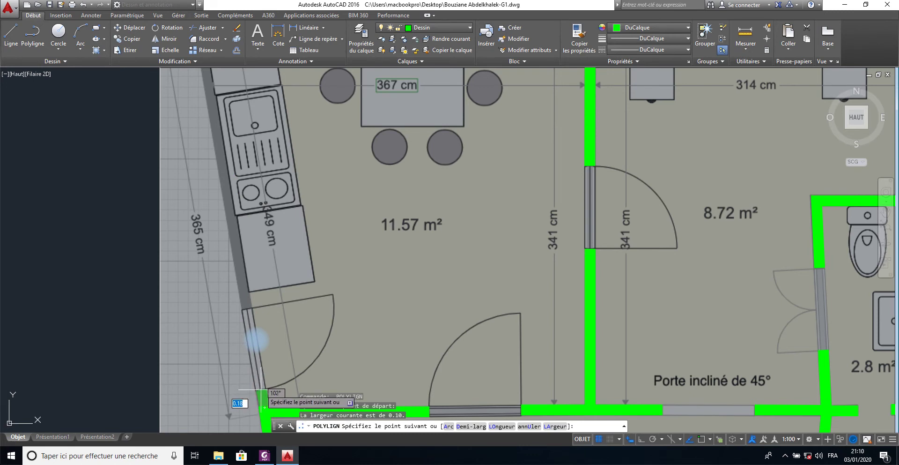
pyautogui.scroll(3, 261, 390)
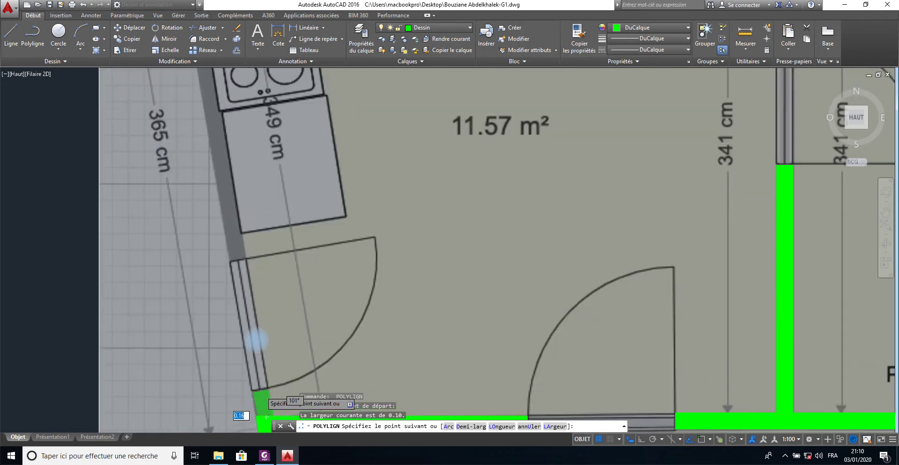
pyautogui.scroll(3, 258, 382)
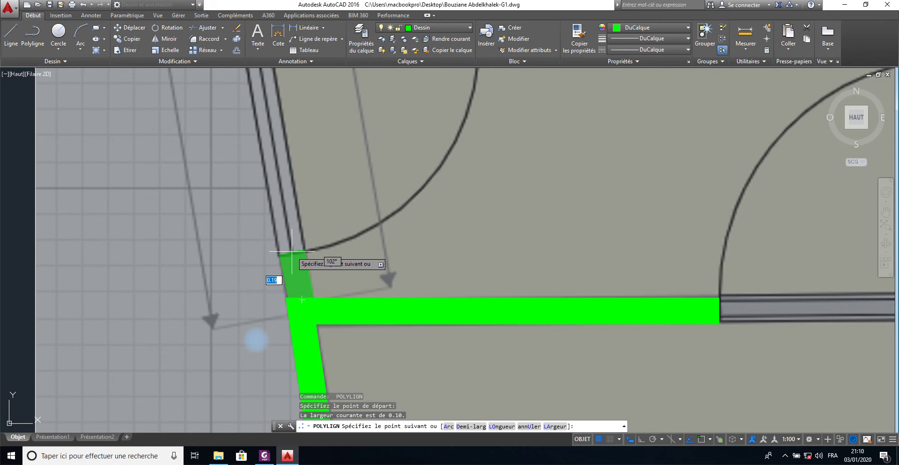
pyautogui.hotkey('ctrl', 'z')
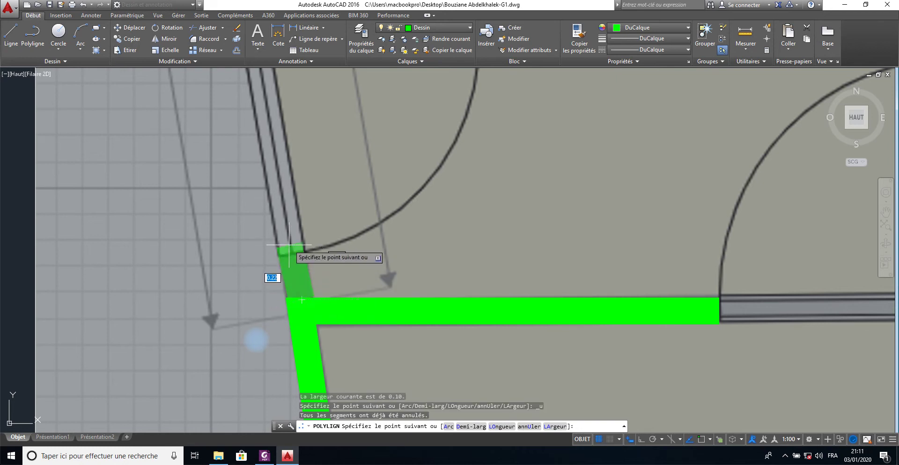
pyautogui.press('Escape')
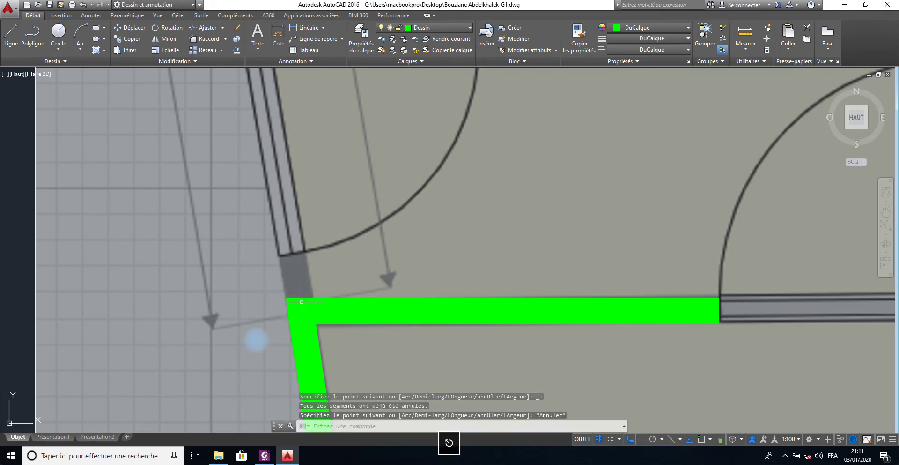
pyautogui.press('Return')
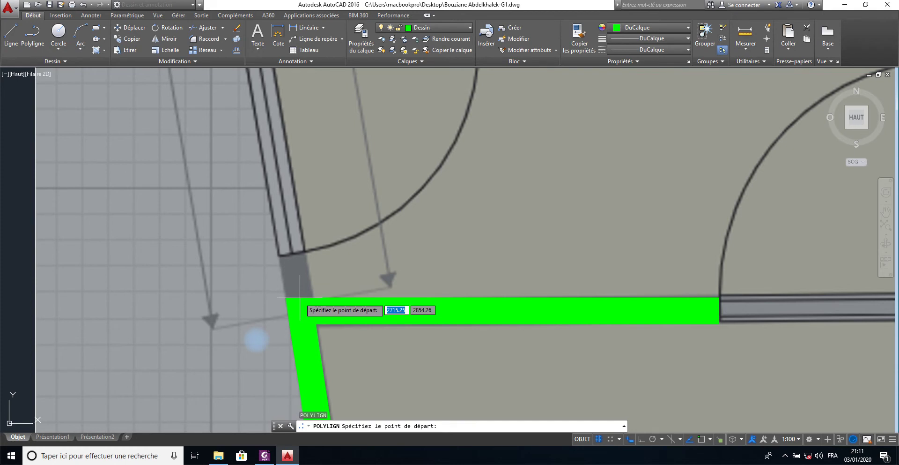
pyautogui.click(299, 297)
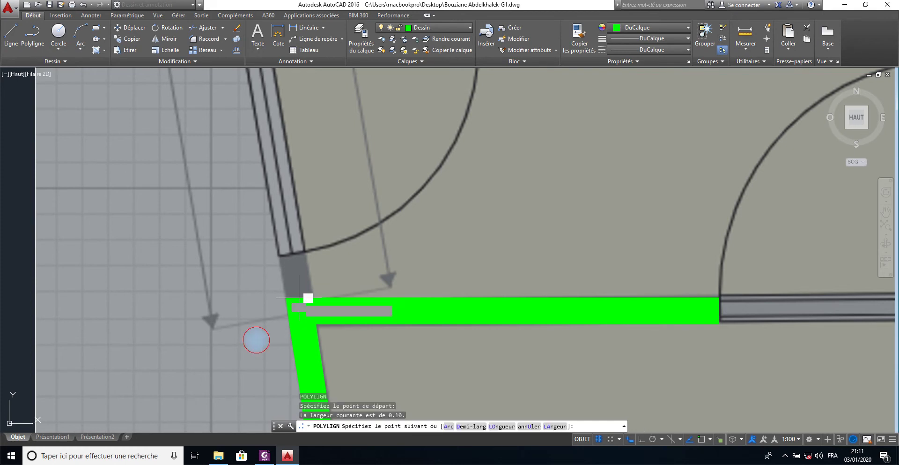
pyautogui.click(294, 254)
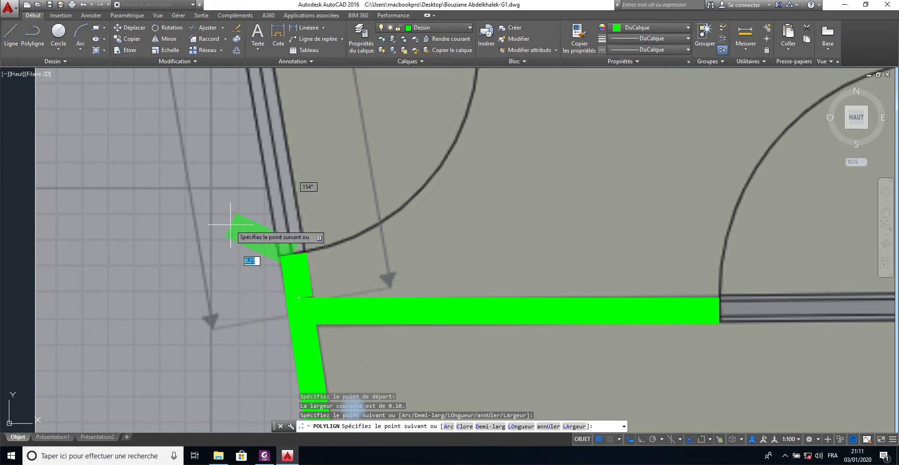
pyautogui.press('Escape')
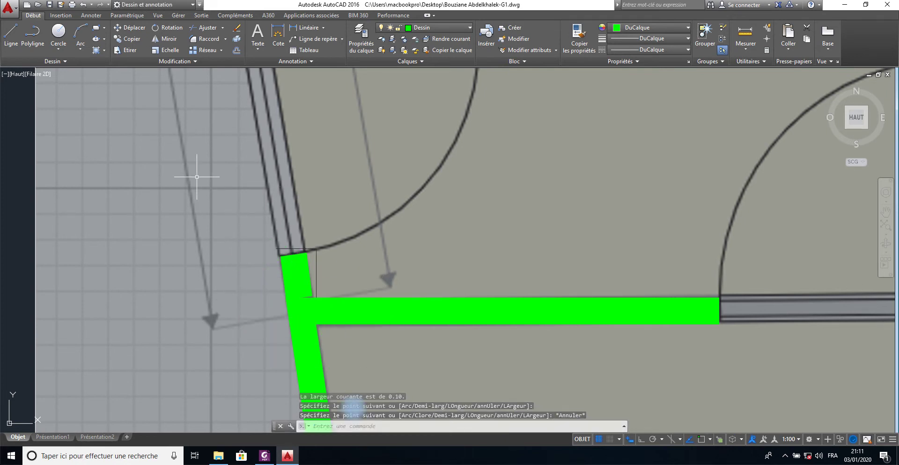
pyautogui.hotkey('ctrl', 'z')
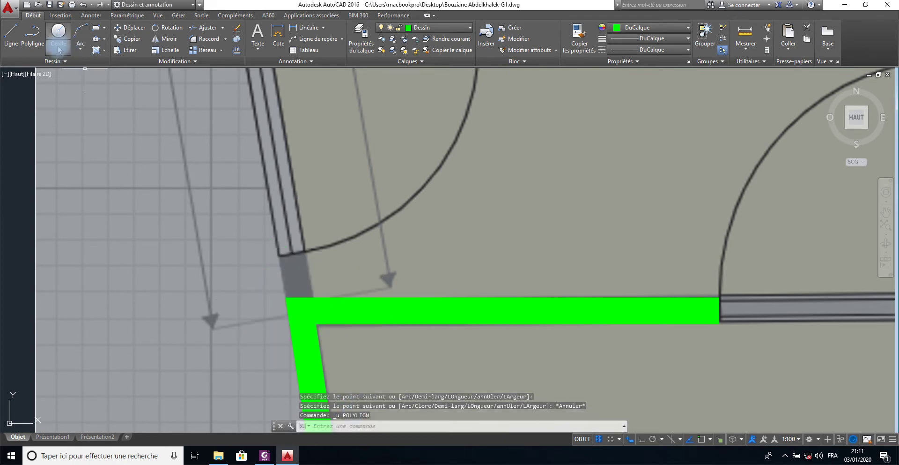
# - Draw the short green wall piece at the lower-left corner beside the door
pyautogui.write('pl')
pyautogui.press('Return')
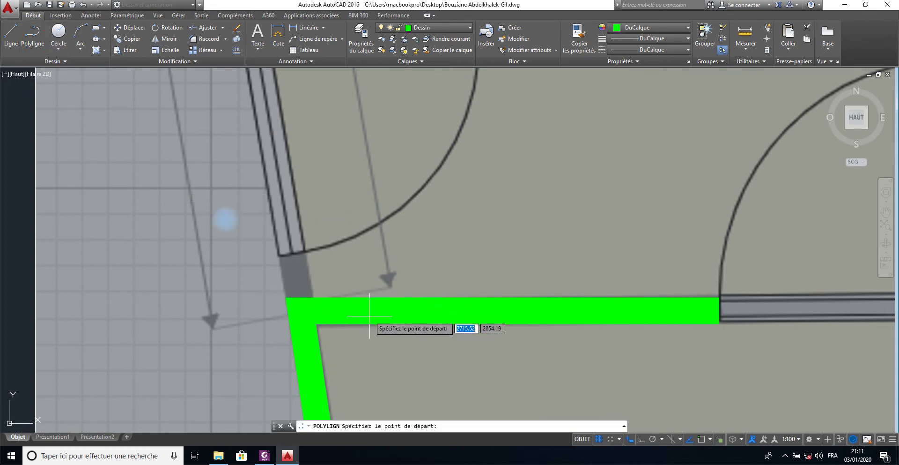
pyautogui.click(291, 255)
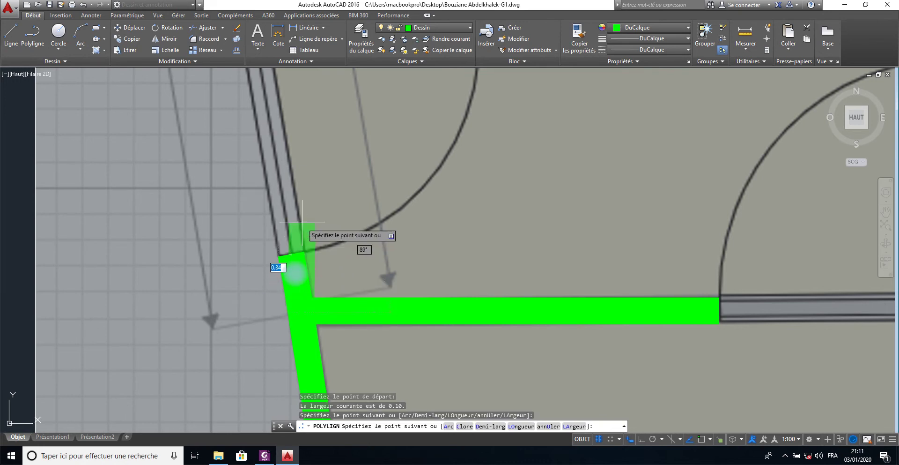
pyautogui.rightClick(320, 229)
pyautogui.click(320, 229)
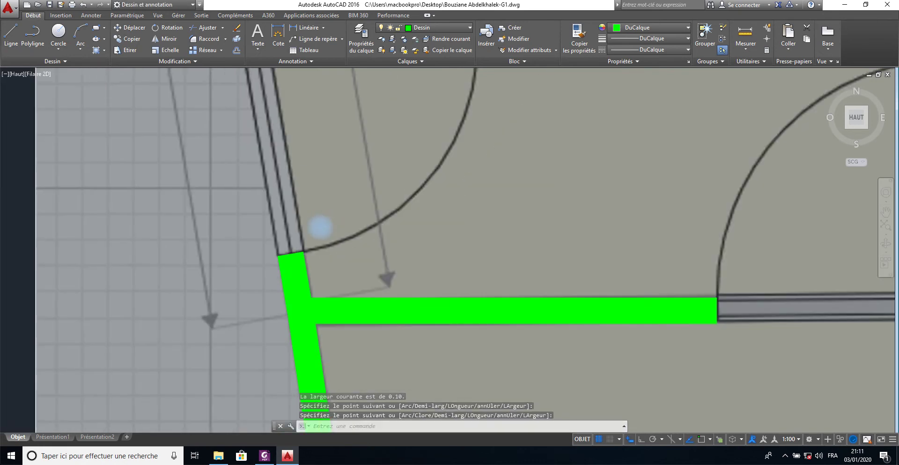
pyautogui.scroll(-5, 318, 219)
pyautogui.moveTo(318, 219); pyautogui.dragTo(318, 284, button='middle')
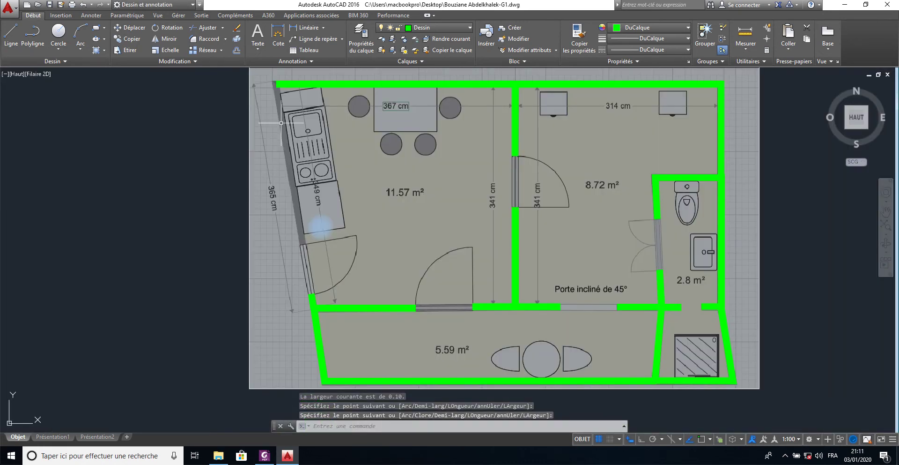
# - Draw a green polyline from the kitchen door's top up the slanted wall to the top-left corner
pyautogui.press('space')
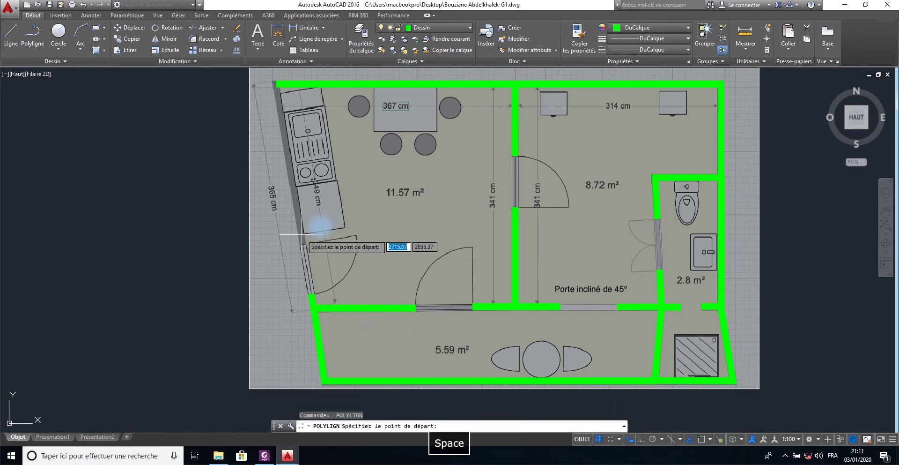
pyautogui.scroll(4, 302, 234)
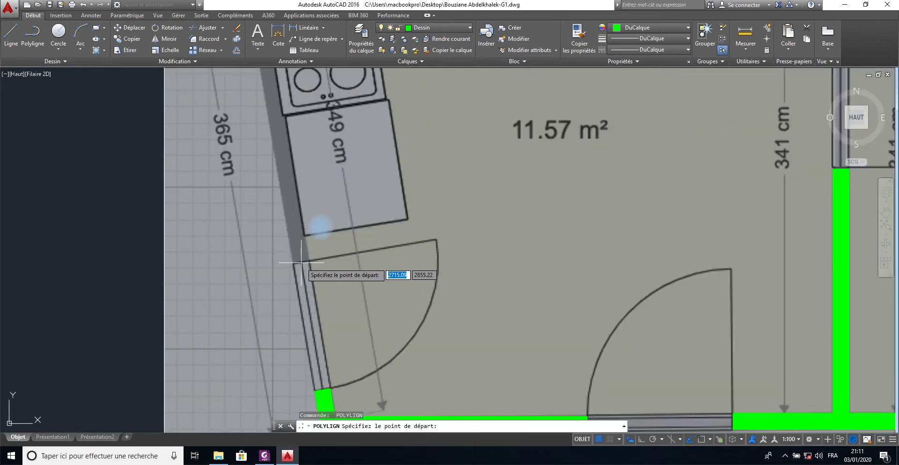
pyautogui.click(301, 261)
pyautogui.moveTo(275, 121); pyautogui.dragTo(321, 287, button='middle')
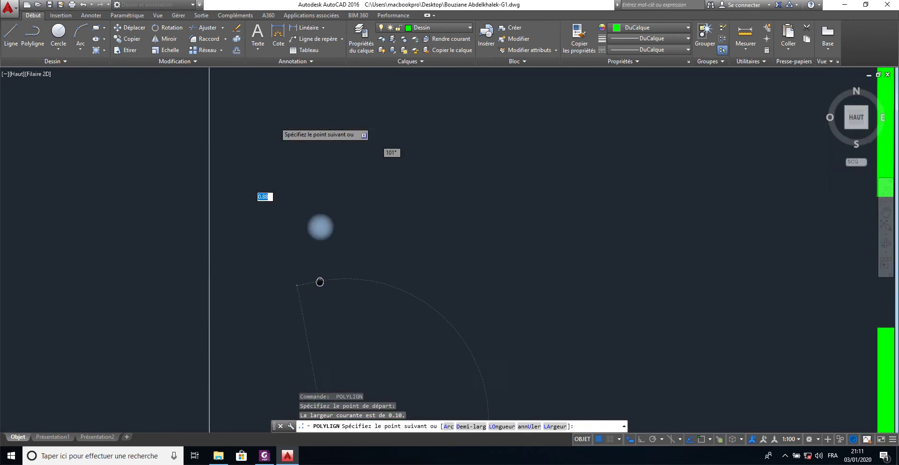
pyautogui.scroll(3, 311, 227)
pyautogui.scroll(-8, 290, 121)
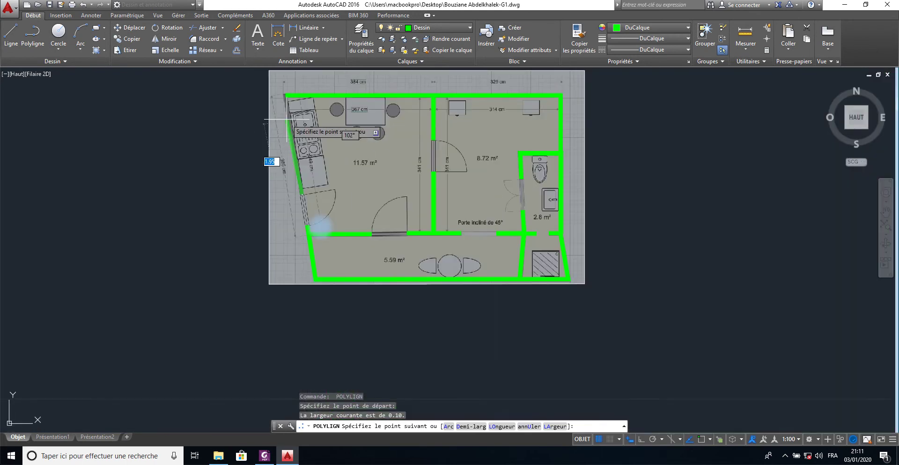
pyautogui.scroll(-2, 286, 98)
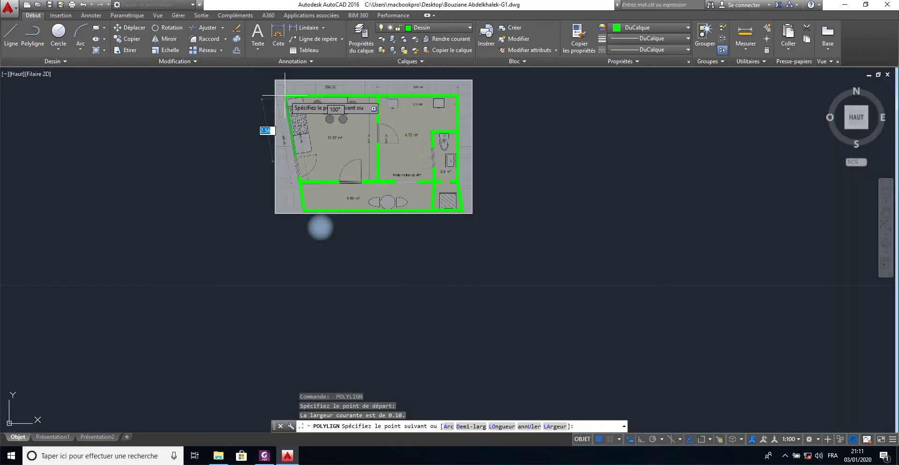
pyautogui.scroll(3, 286, 97)
pyautogui.scroll(2, 281, 95)
pyautogui.scroll(2, 272, 93)
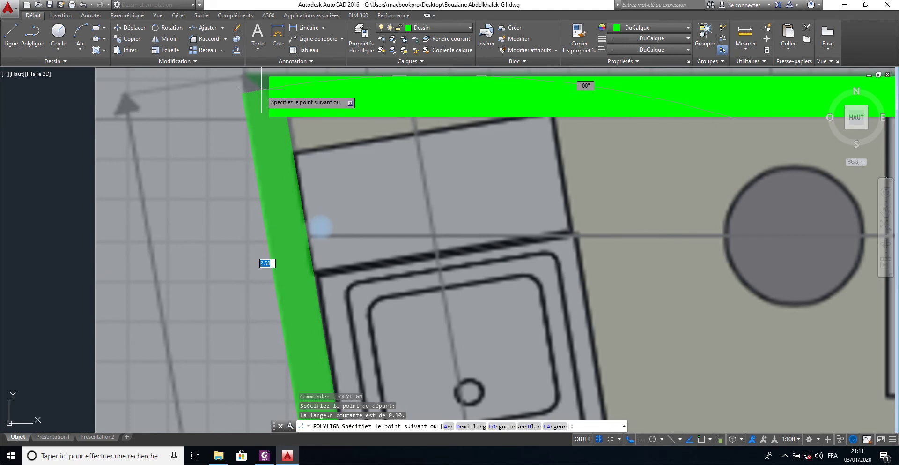
pyautogui.click(261, 89)
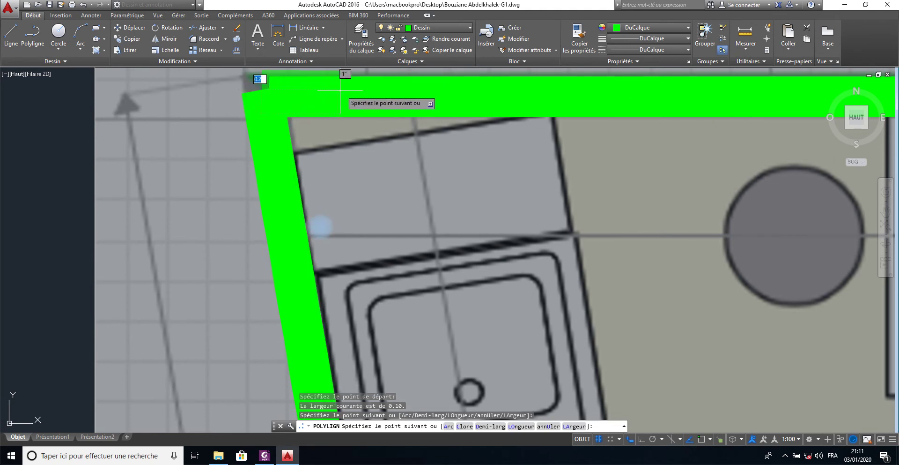
pyautogui.rightClick(197, 247)
pyautogui.click(211, 256)
pyautogui.scroll(-4, 372, 265)
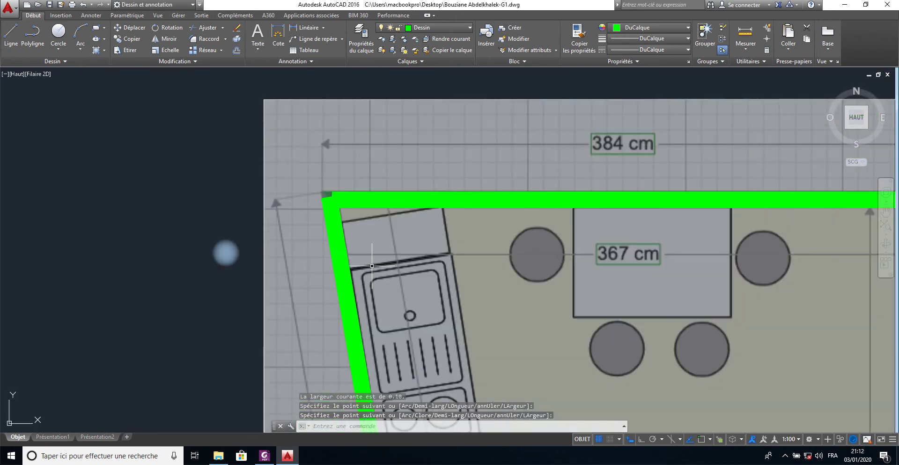
pyautogui.scroll(-5, 372, 266)
pyautogui.moveTo(507, 279); pyautogui.dragTo(294, 72, button='middle')
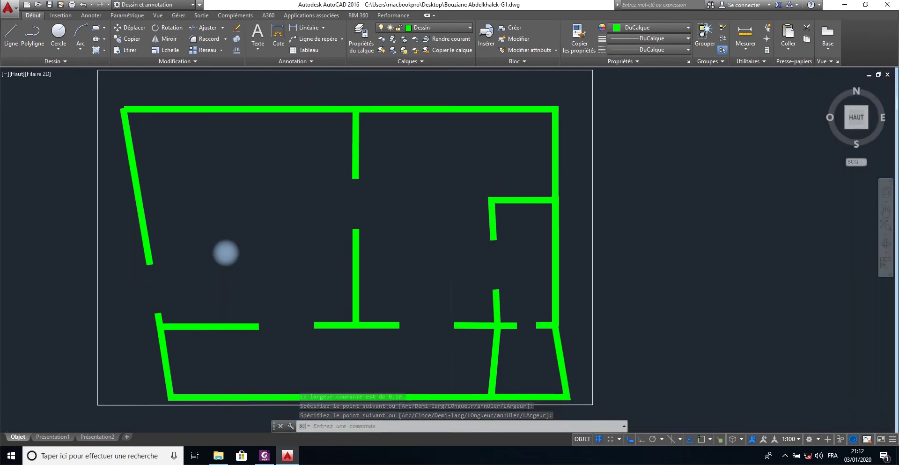
pyautogui.moveTo(321, 177)
pyautogui.mouseDown(button='middle')
pyautogui.moveTo(299, 252)
pyautogui.moveTo(290, 220)
pyautogui.mouseUp(button='middle')
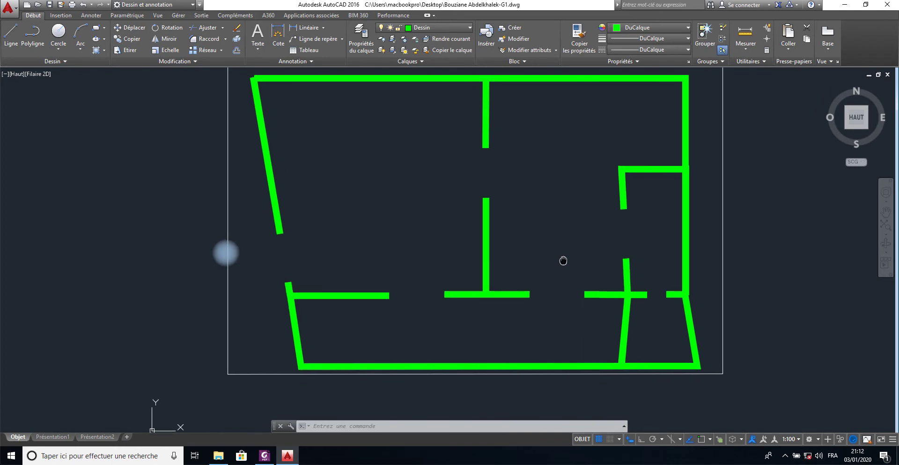
pyautogui.moveTo(420, 252)
pyautogui.mouseDown(button='middle')
pyautogui.moveTo(490, 284)
pyautogui.moveTo(585, 282)
pyautogui.moveTo(565, 275)
pyautogui.mouseUp(button='middle')
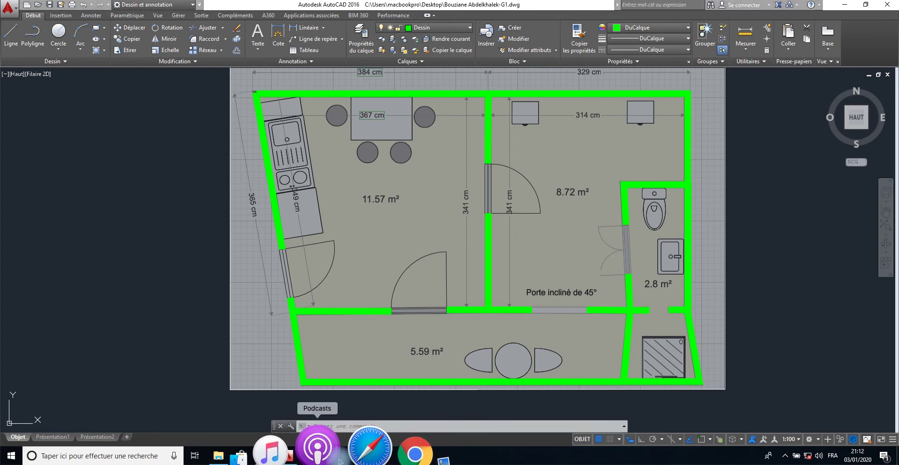
# - Check the exercise PDF, minimize it, and bring the whole floor plan back into view
pyautogui.click(264, 454)
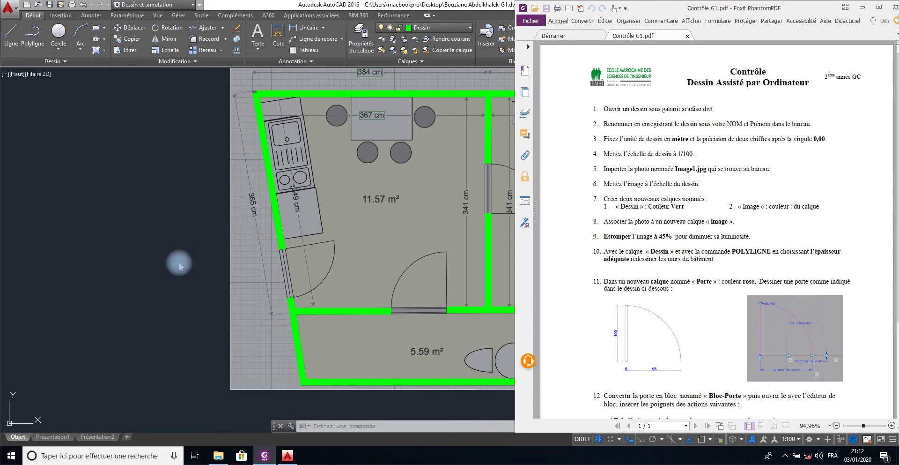
pyautogui.click(862, 8)
pyautogui.moveTo(785, 231)
pyautogui.mouseDown(button='middle')
pyautogui.moveTo(445, 241)
pyautogui.moveTo(315, 228)
pyautogui.mouseUp(button='middle')
pyautogui.scroll(-3, 230, 107)
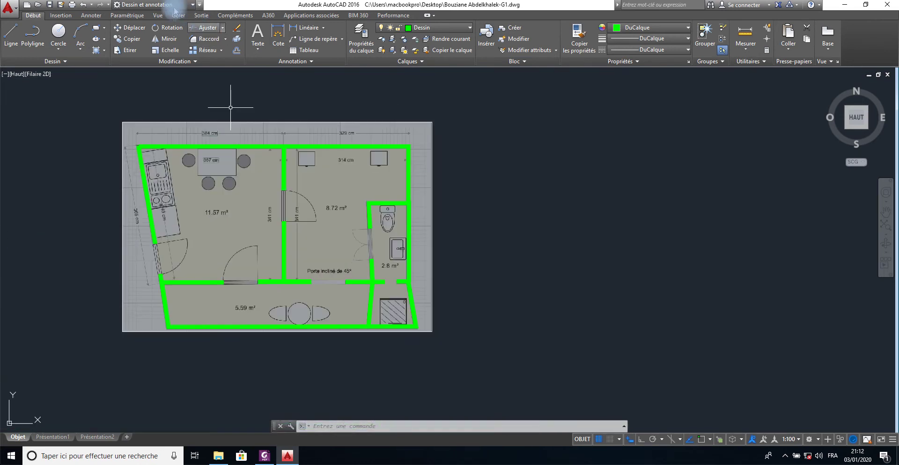
# - Add layer 'Poprte' in the layer manager, colour it magenta and make it current
pyautogui.click(353, 44)
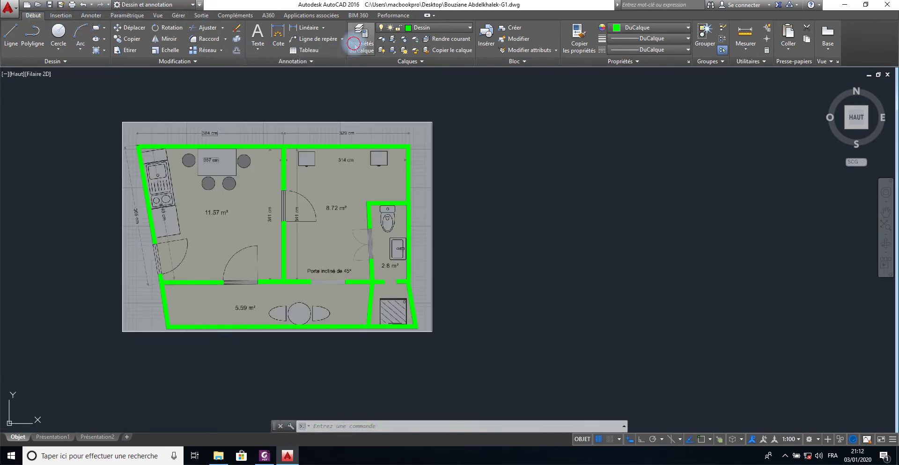
pyautogui.click(398, 130)
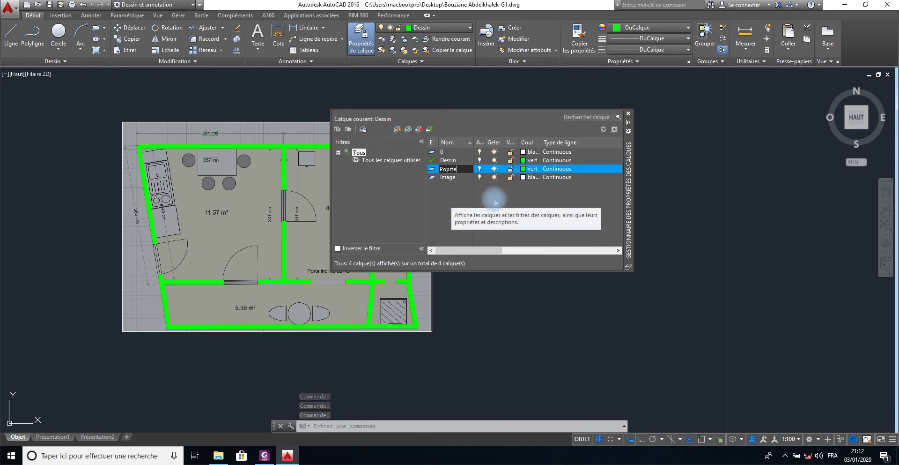
pyautogui.click(523, 168)
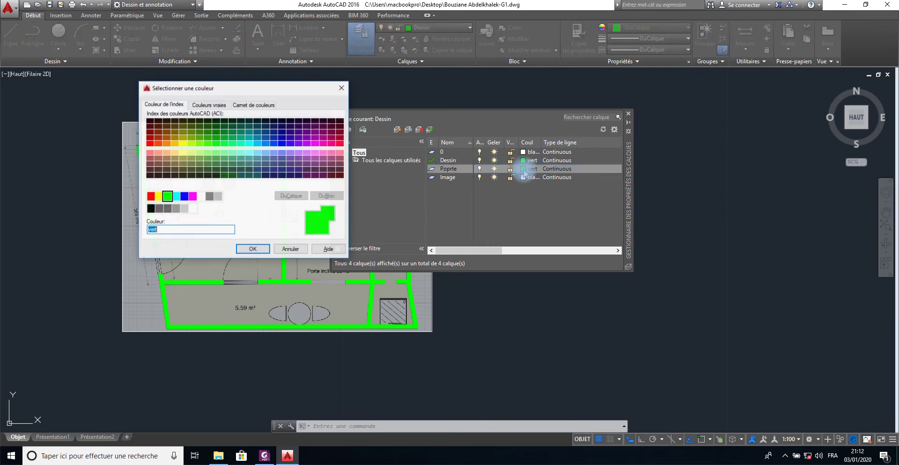
pyautogui.click(192, 196)
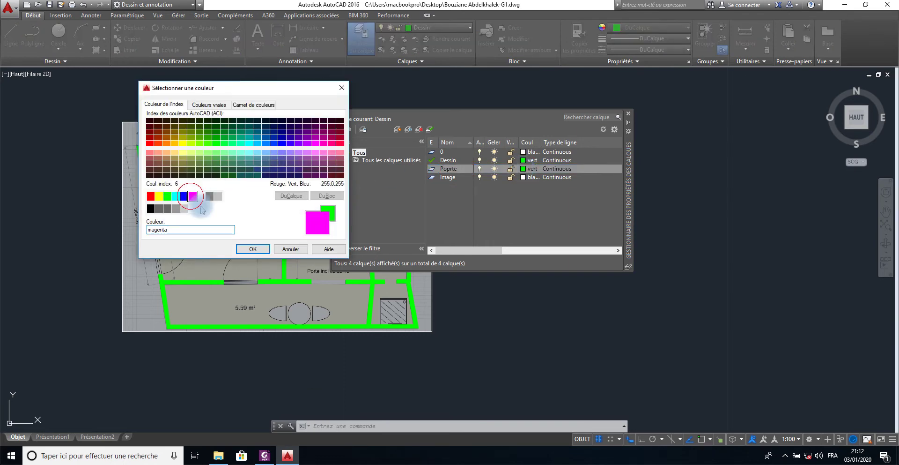
pyautogui.click(252, 248)
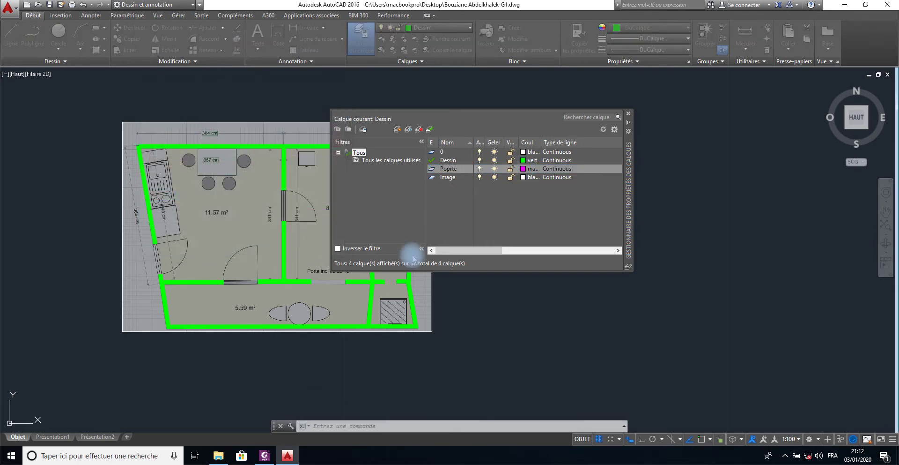
pyautogui.doubleClick(432, 169)
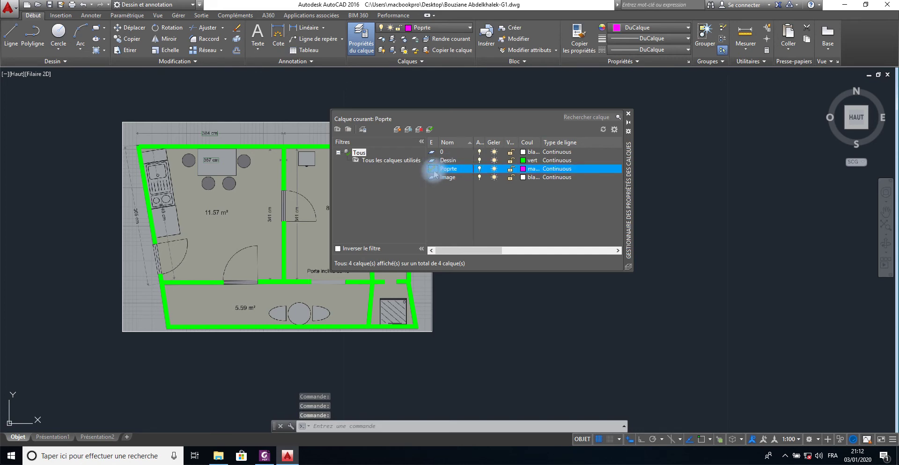
pyautogui.click(629, 114)
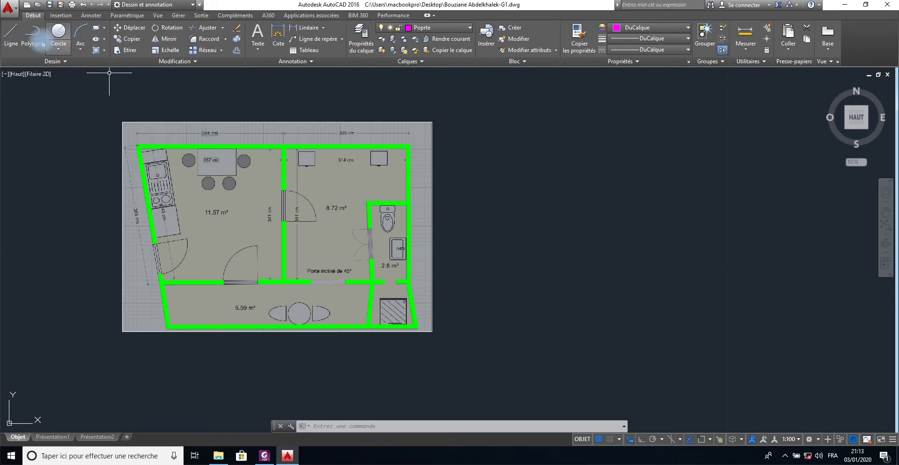
# - Begin a line at a point right of the plan and switch Ortho on
pyautogui.click(10, 33)
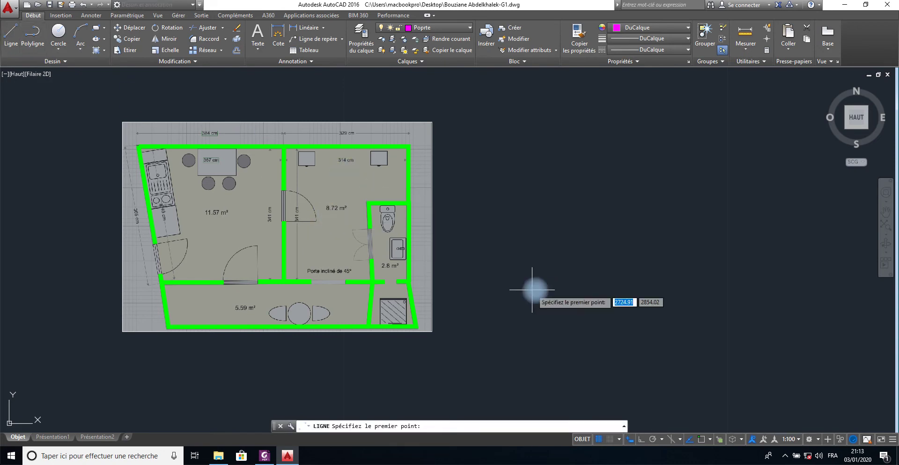
pyautogui.click(608, 316)
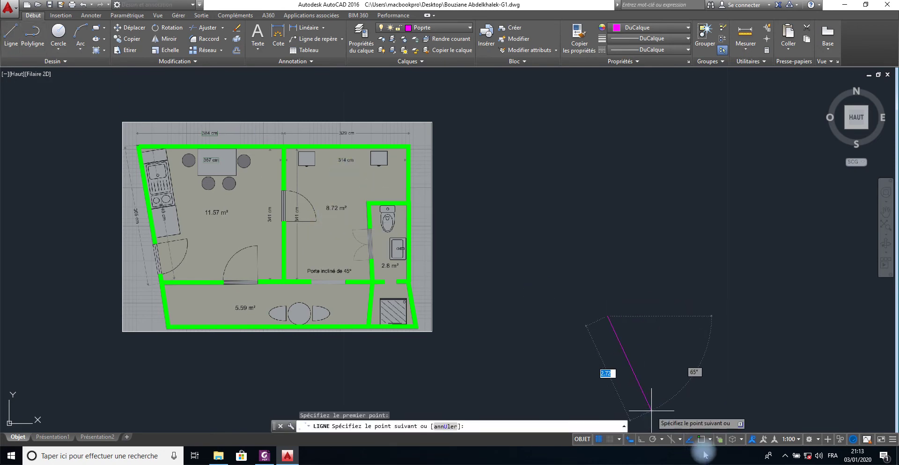
pyautogui.click(641, 439)
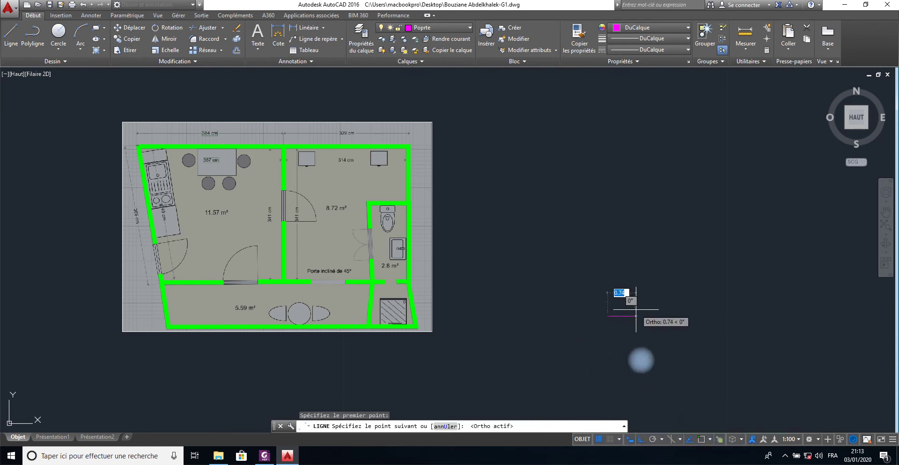
pyautogui.click(265, 453)
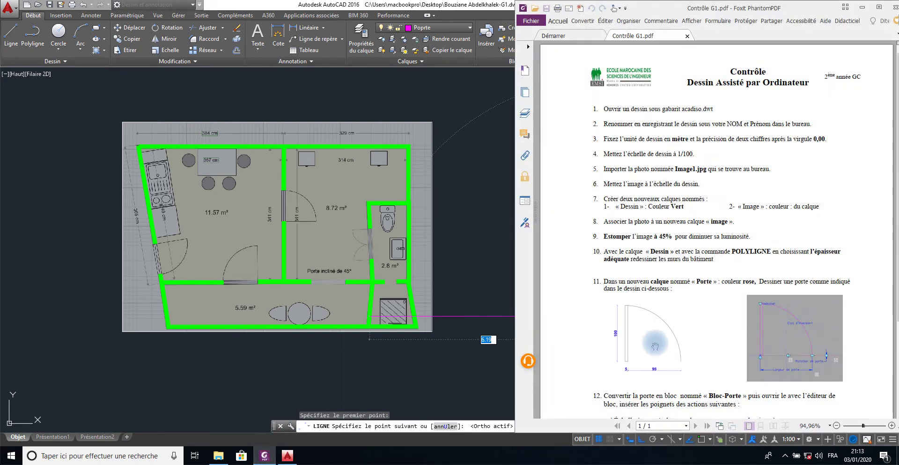
pyautogui.scroll(-3, 651, 345)
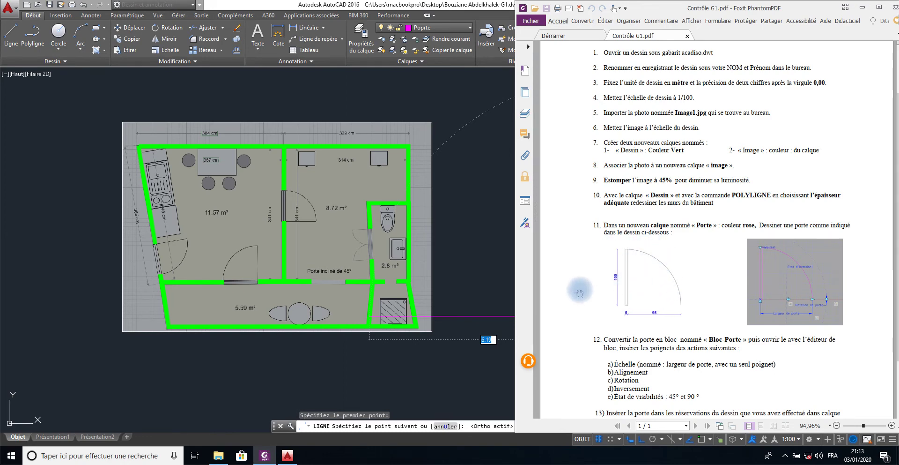
pyautogui.click(865, 9)
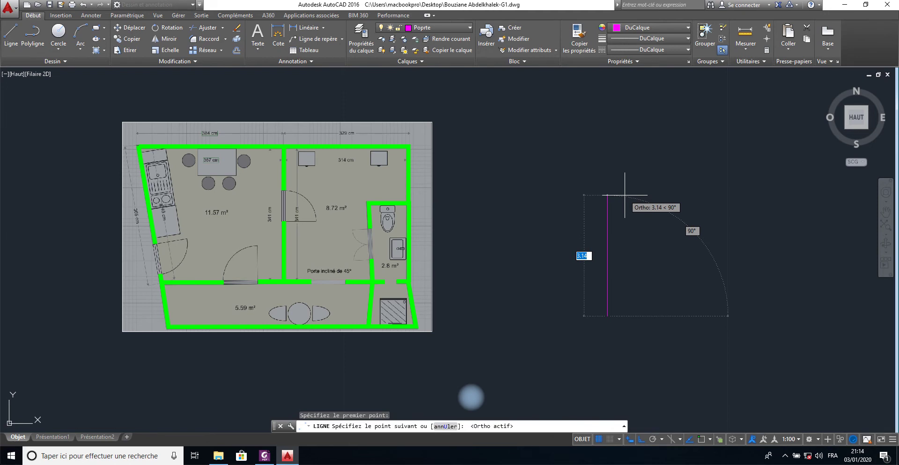
# - Draw the door leaf edges with lengths 1, 0.05, 1 and 0.05 to close the rectangle
pyautogui.write('1')
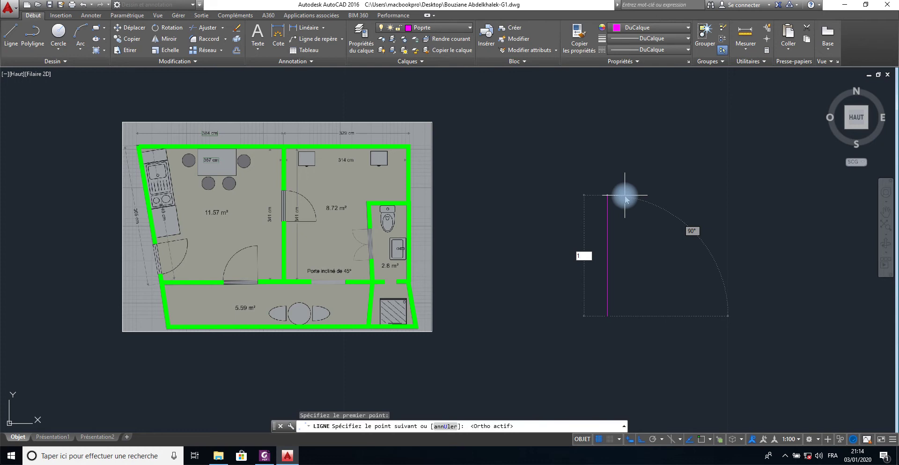
pyautogui.press('Return')
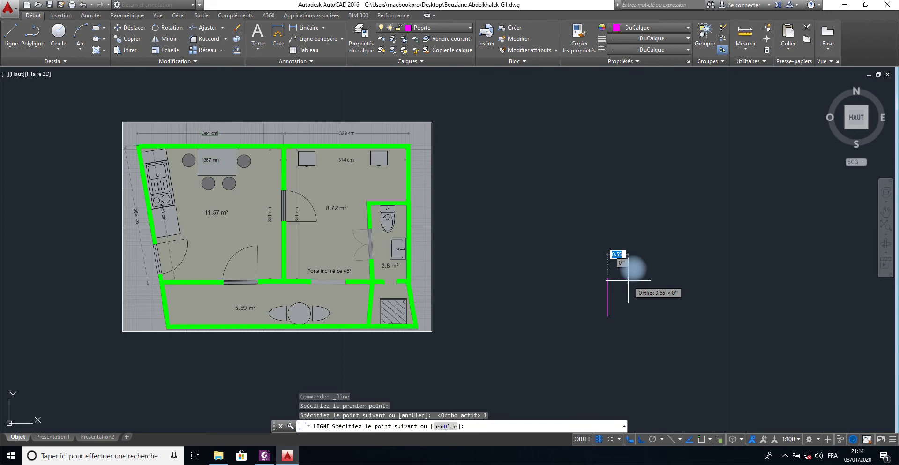
pyautogui.write('0')
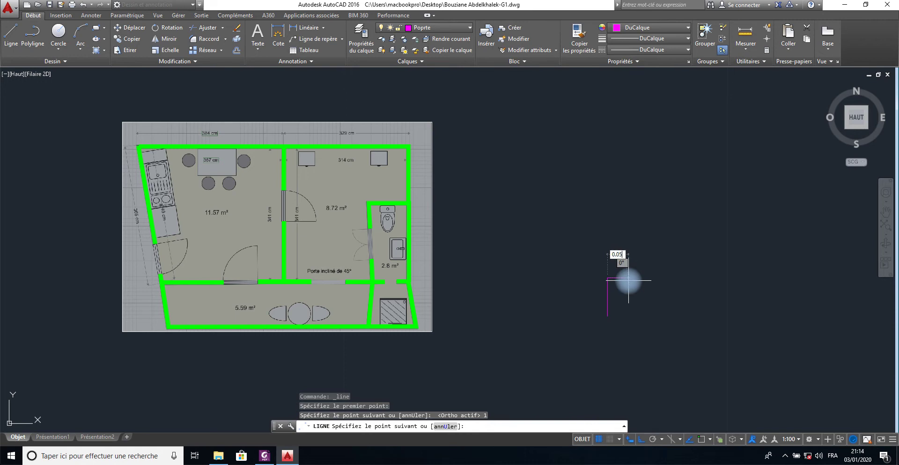
pyautogui.press('Return')
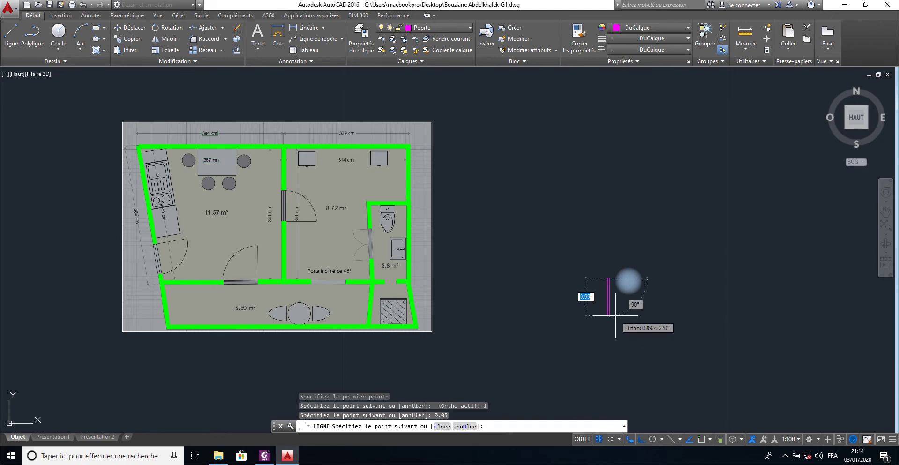
pyautogui.write('1')
pyautogui.press('Return')
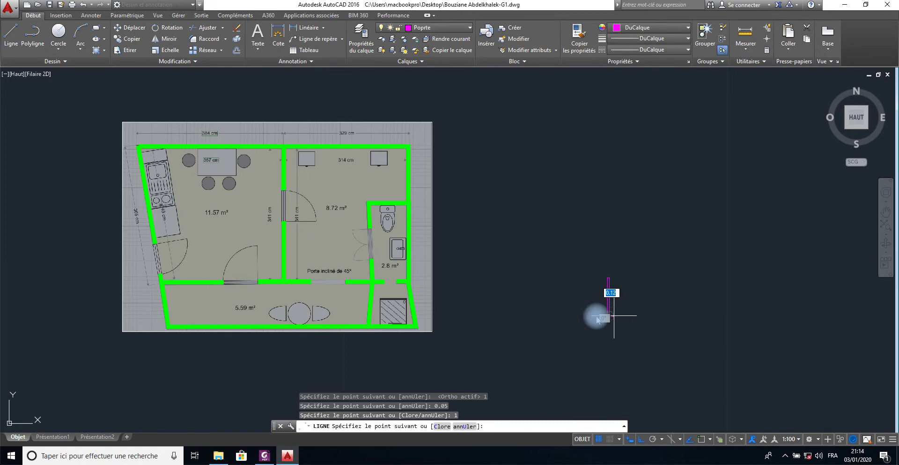
pyautogui.scroll(5, 595, 314)
pyautogui.write('0.05')
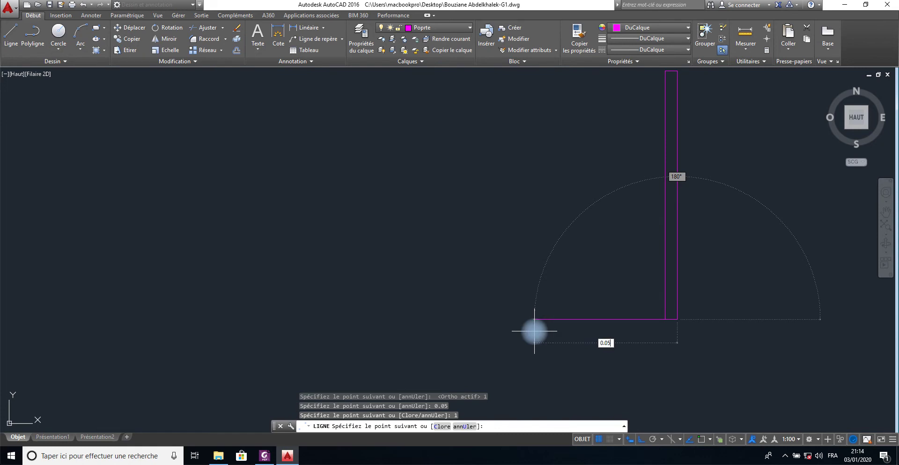
pyautogui.press('Return')
pyautogui.press('Return')
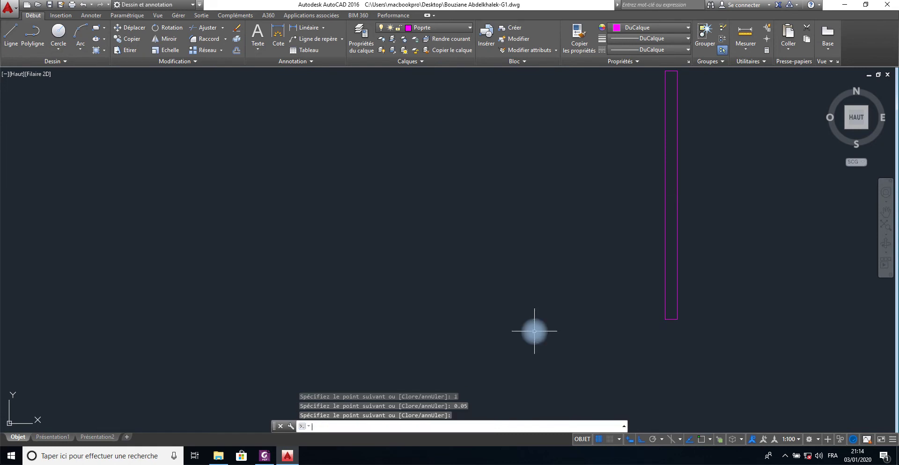
pyautogui.scroll(-2, 488, 278)
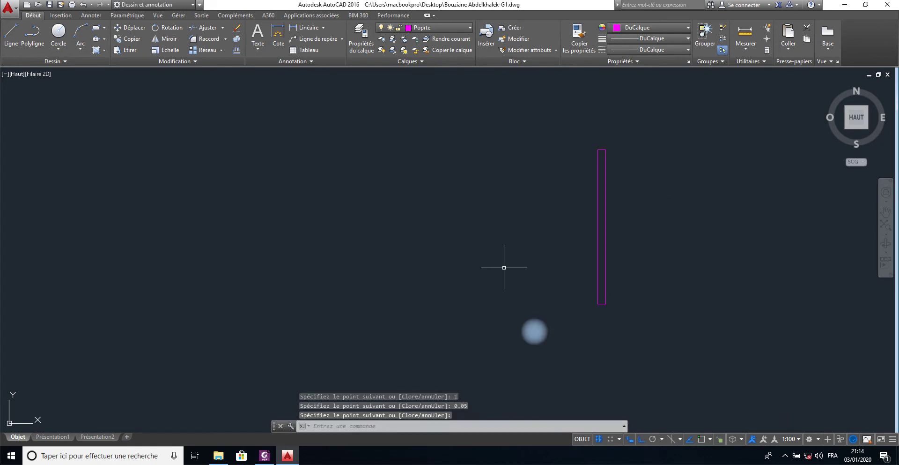
pyautogui.moveTo(504, 268); pyautogui.dragTo(249, 266, button='middle')
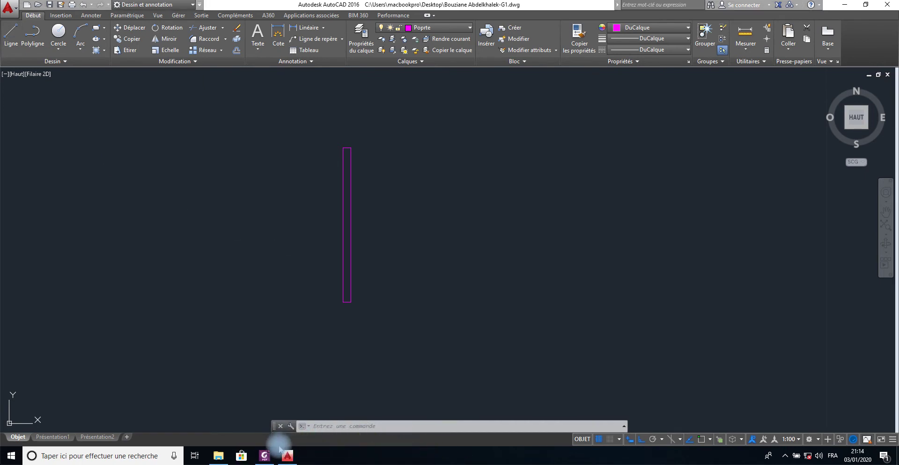
pyautogui.click(264, 455)
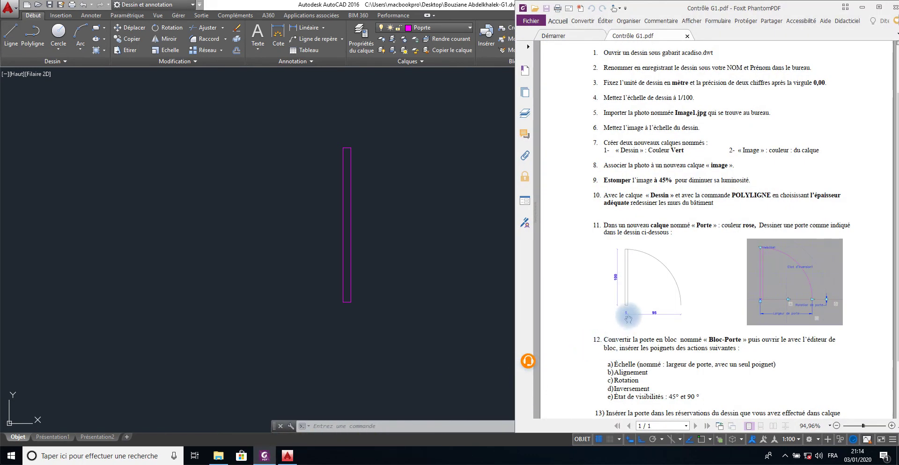
pyautogui.scroll(2, 637, 323)
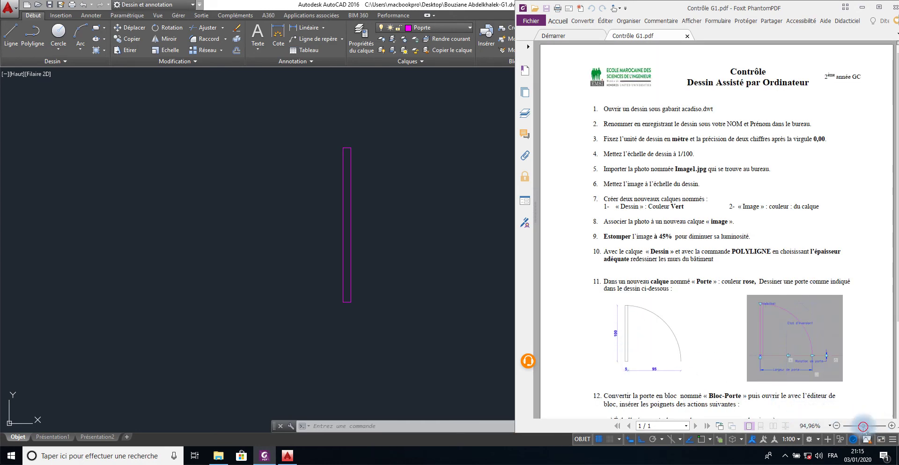
pyautogui.moveTo(863, 426); pyautogui.dragTo(868, 426)
pyautogui.keyDown('ctrl'); pyautogui.scroll(1, 725, 193); pyautogui.keyUp('ctrl')
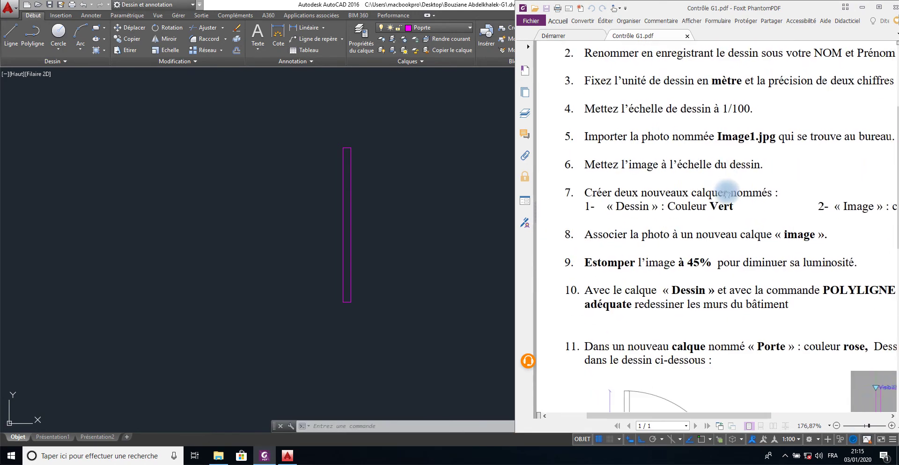
pyautogui.scroll(-2, 725, 193)
pyautogui.scroll(-1, 683, 121)
pyautogui.scroll(-2, 644, 215)
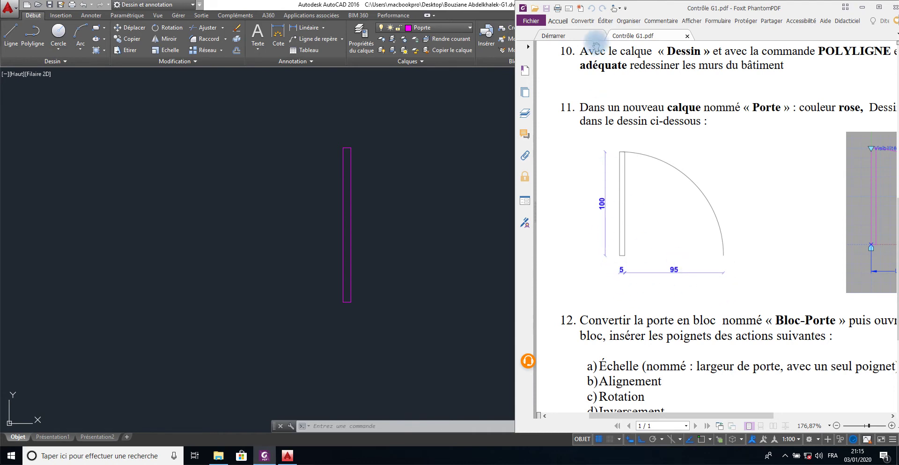
pyautogui.click(863, 8)
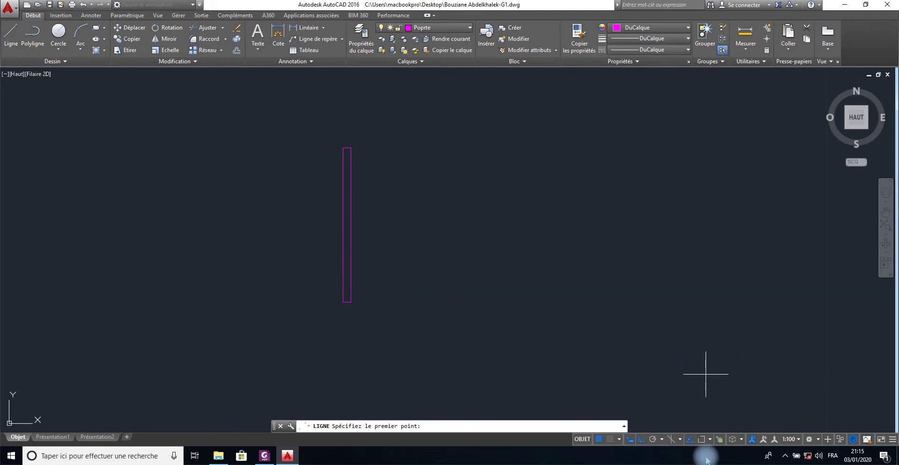
# - Turn on object snap and draw a horizontal guide line of length 1 from the leaf's hinge corner
pyautogui.click(701, 440)
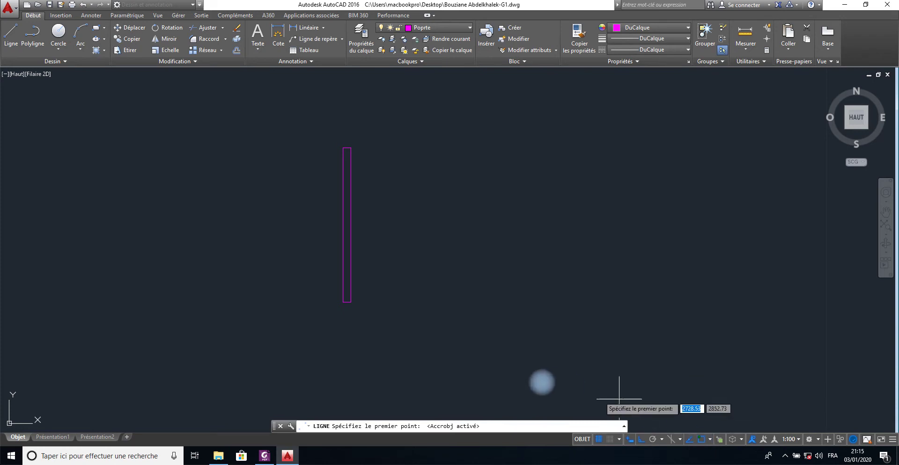
pyautogui.click(347, 302)
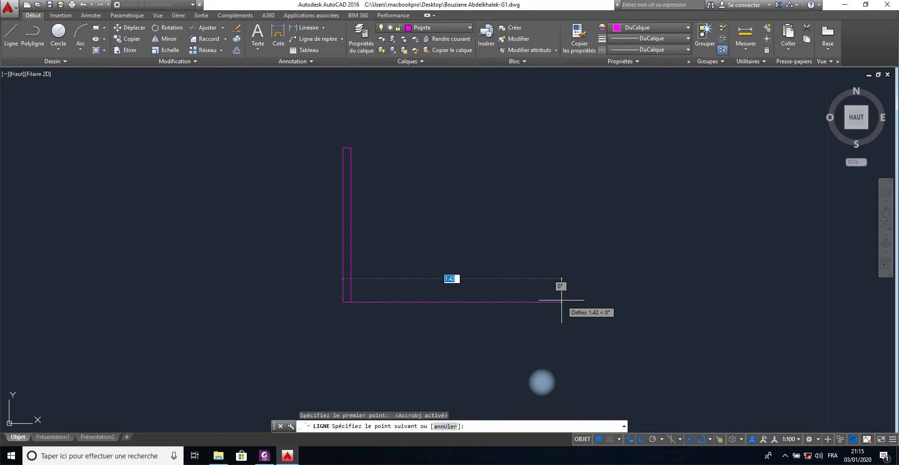
pyautogui.write('1')
pyautogui.press('Return')
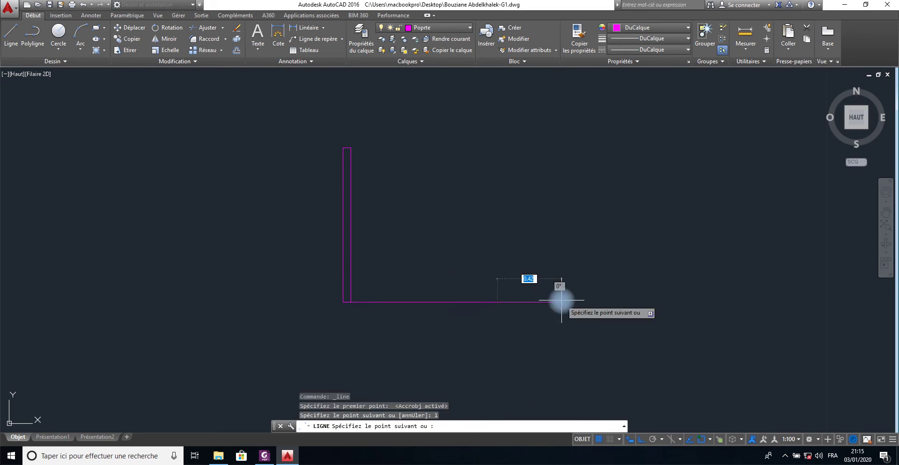
pyautogui.rightClick(561, 300)
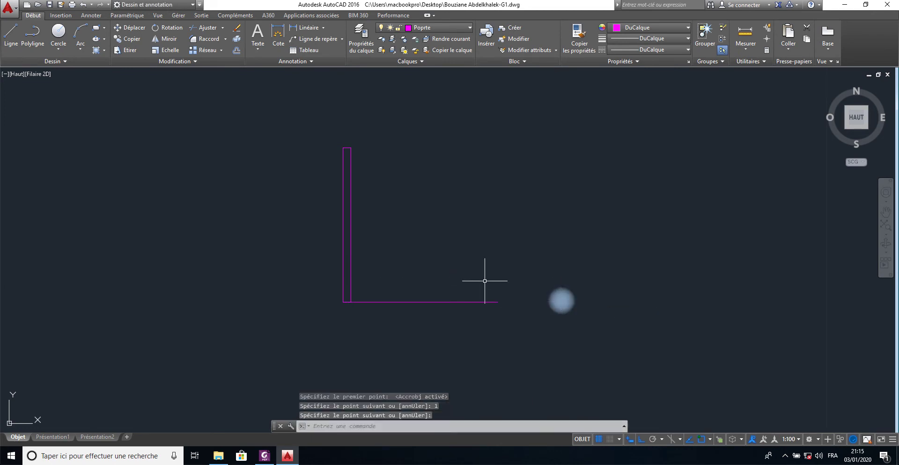
# - Draw a start-centre-end swing arc from the guide line's end, centred on the hinge, to the leaf top
pyautogui.click(82, 50)
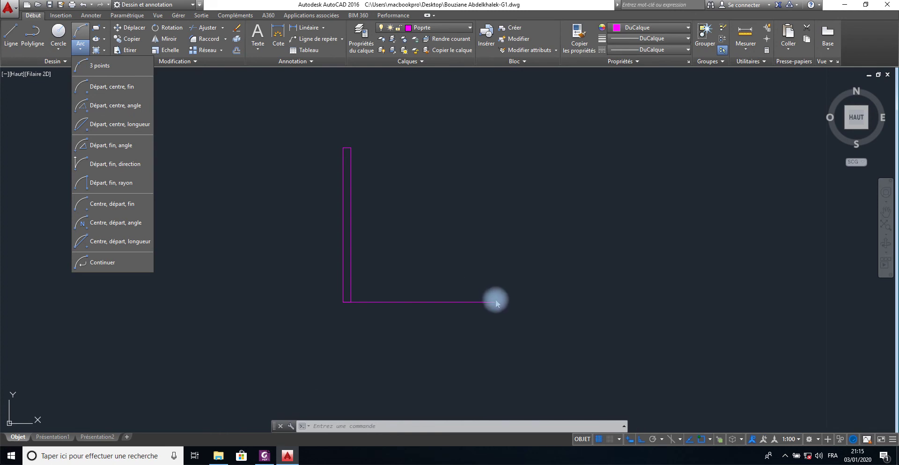
pyautogui.click(117, 88)
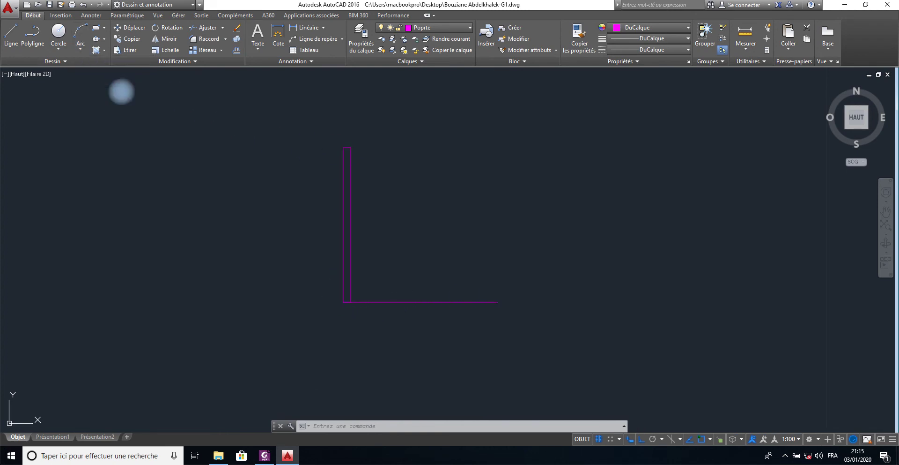
pyautogui.click(497, 302)
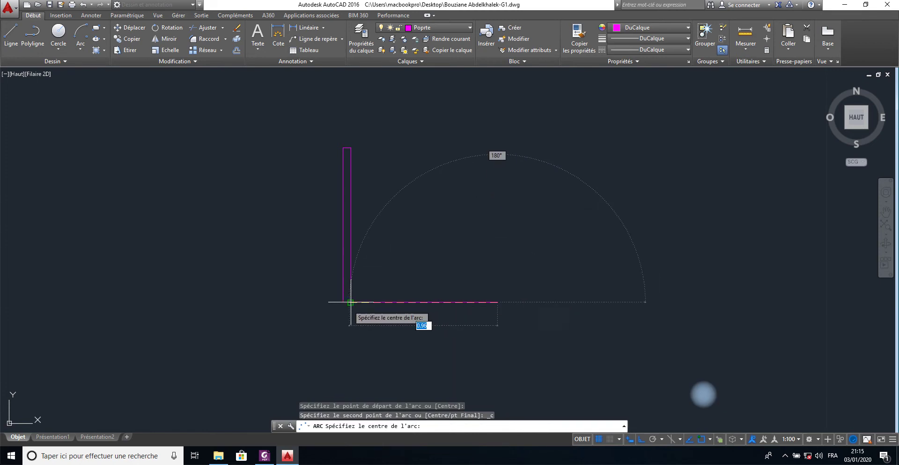
pyautogui.click(343, 303)
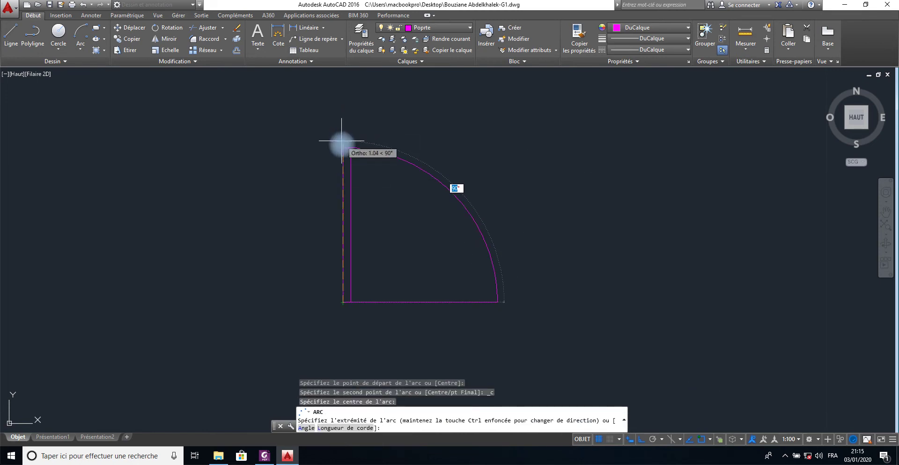
pyautogui.click(342, 145)
pyautogui.rightClick(329, 159)
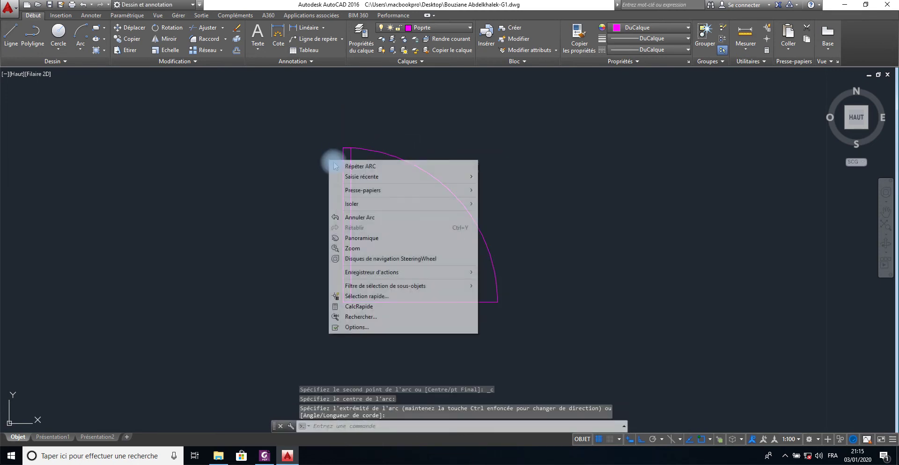
pyautogui.click(308, 162)
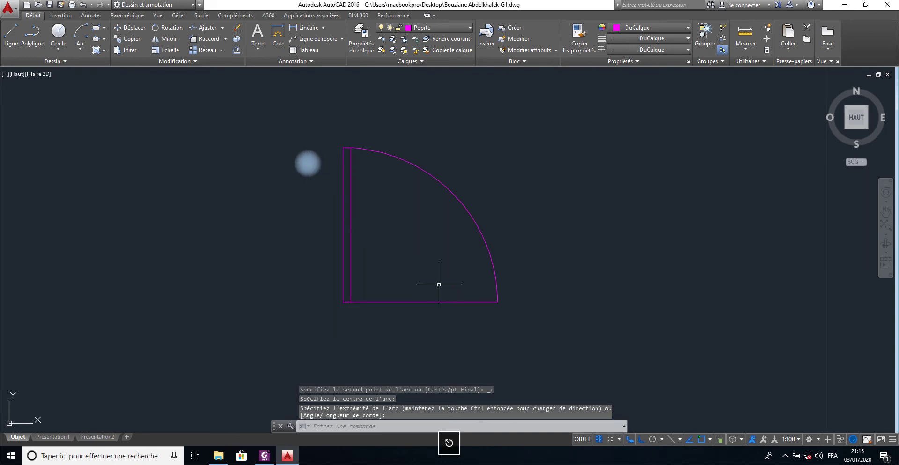
# - Erase the bottom guide line
pyautogui.click(424, 278)
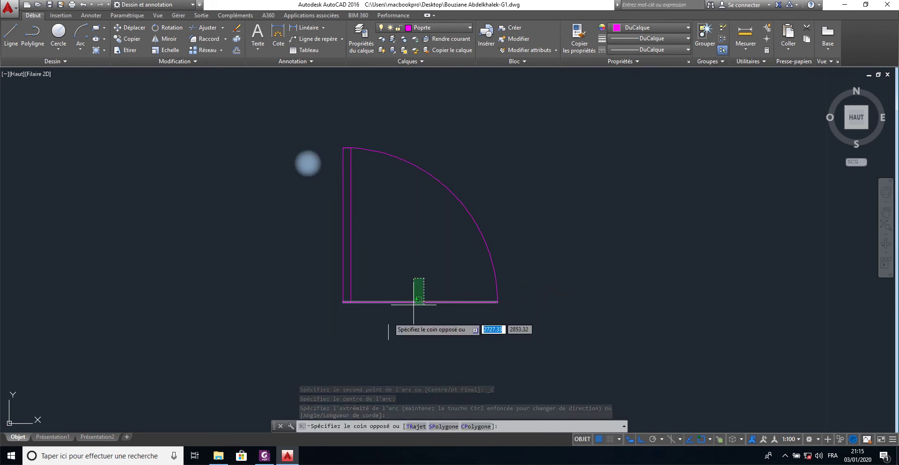
pyautogui.click(388, 316)
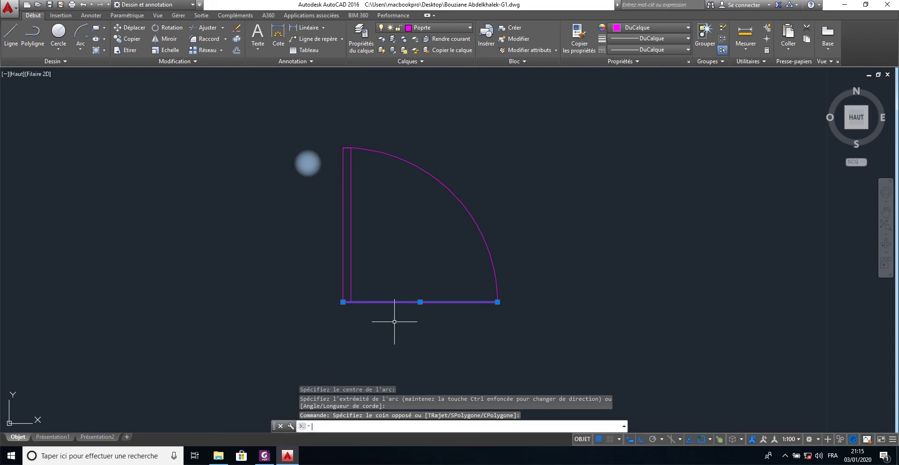
pyautogui.click(369, 201)
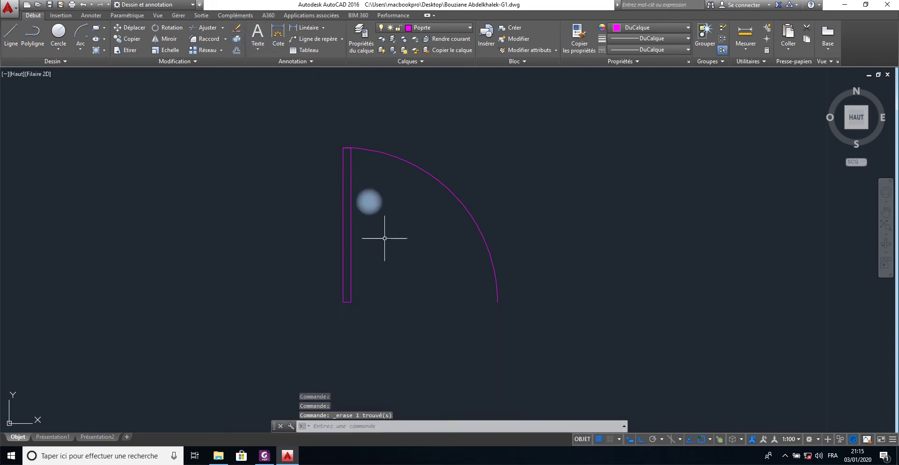
# - Select the whole door and start a block definition with B
pyautogui.click(530, 128)
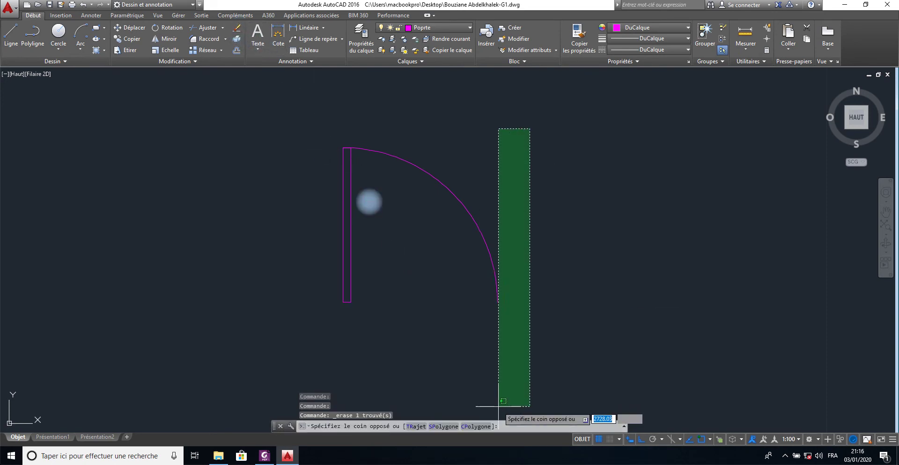
pyautogui.click(318, 339)
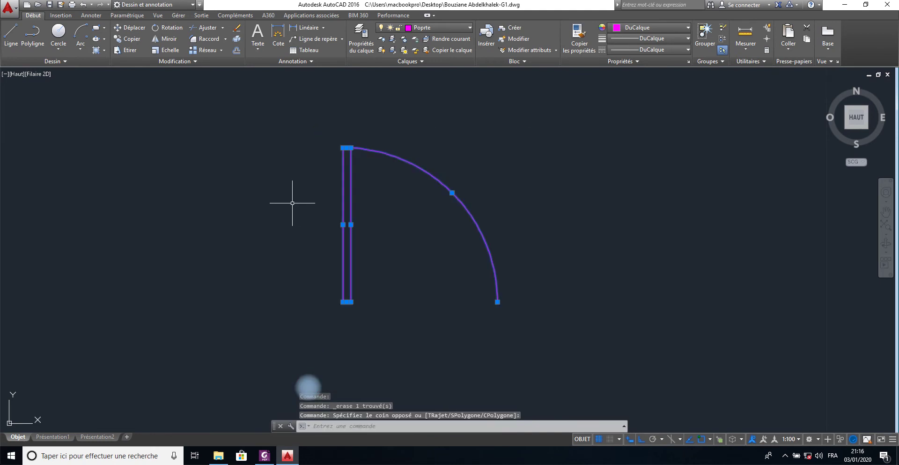
pyautogui.write('b')
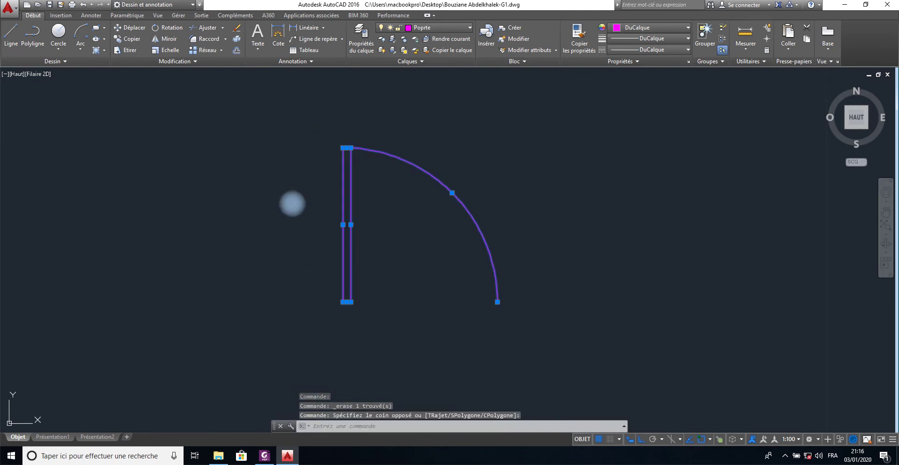
pyautogui.press('Return')
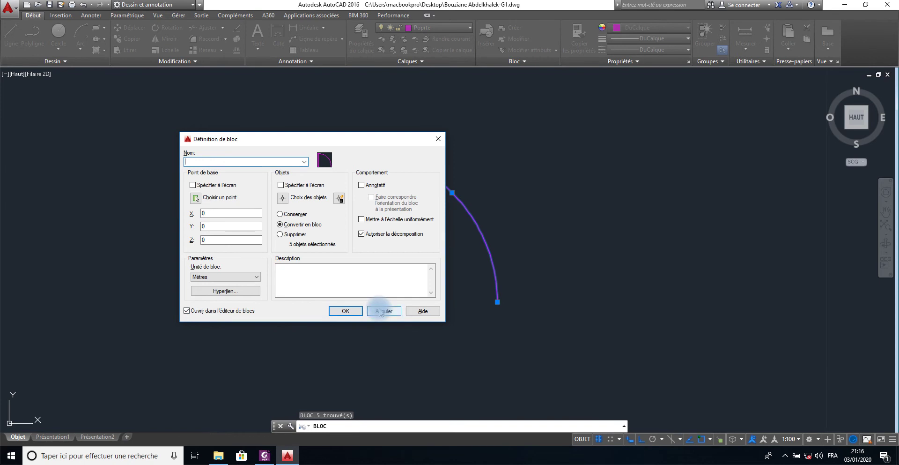
# - Cancel the Définition de bloc dialog without creating a block and switch to the Insertion ribbon tab
pyautogui.click(438, 143)
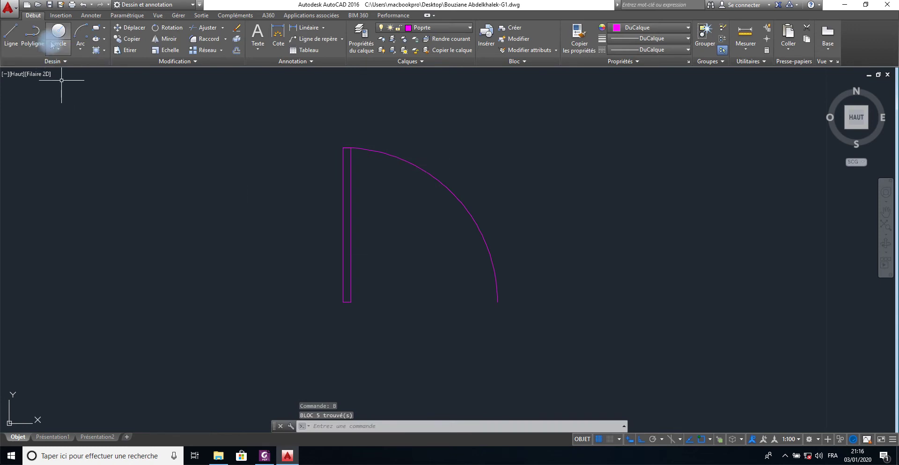
pyautogui.click(61, 15)
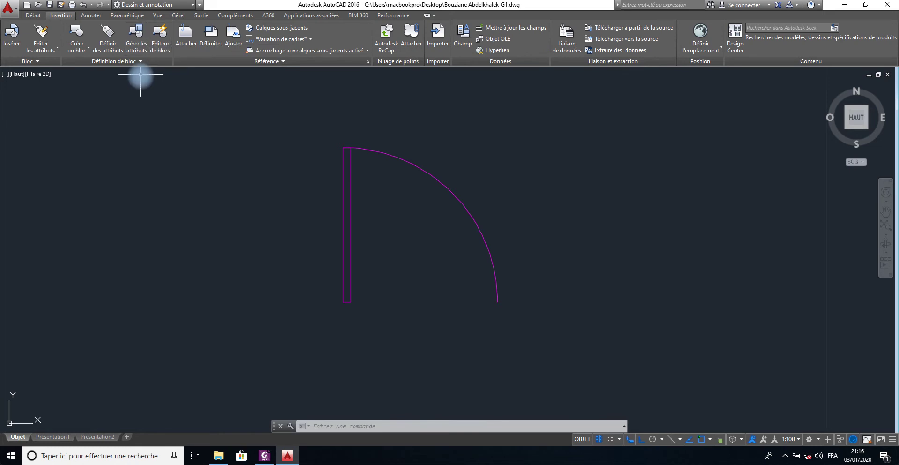
# - Start a new block from the five door objects, with its base point at the door's lower corner
pyautogui.click(30, 61)
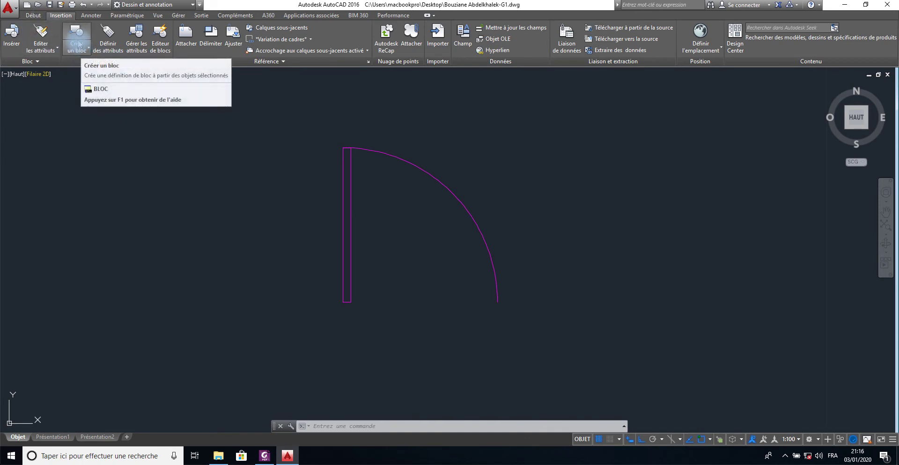
pyautogui.click(77, 37)
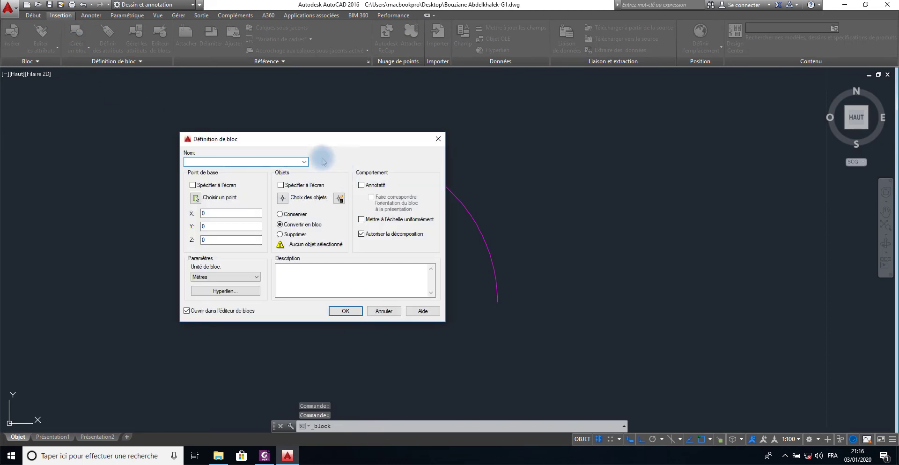
pyautogui.click(283, 199)
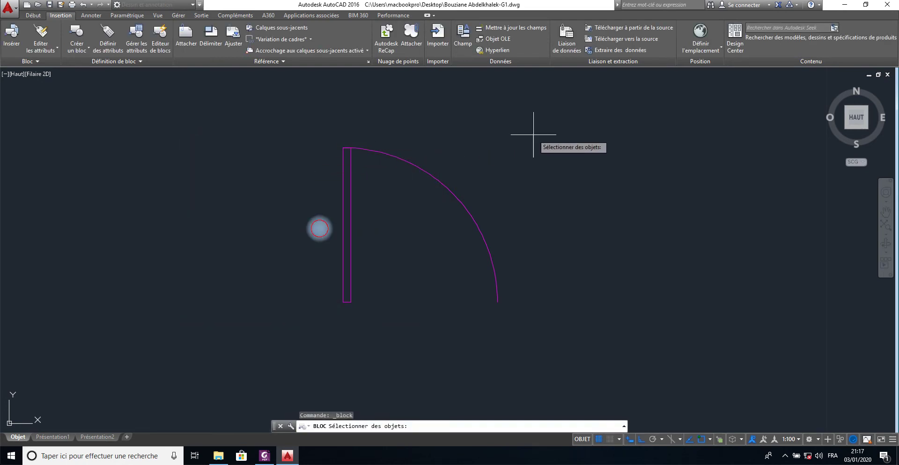
pyautogui.click(534, 134)
pyautogui.click(300, 319)
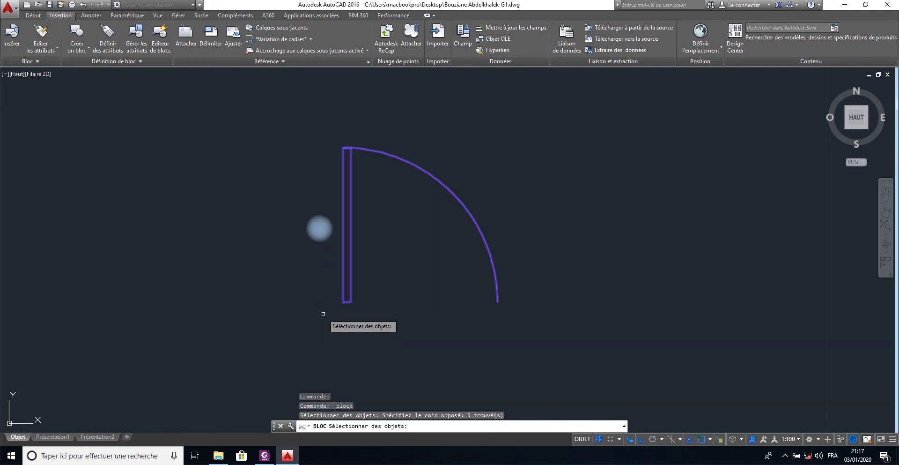
pyautogui.rightClick(256, 202)
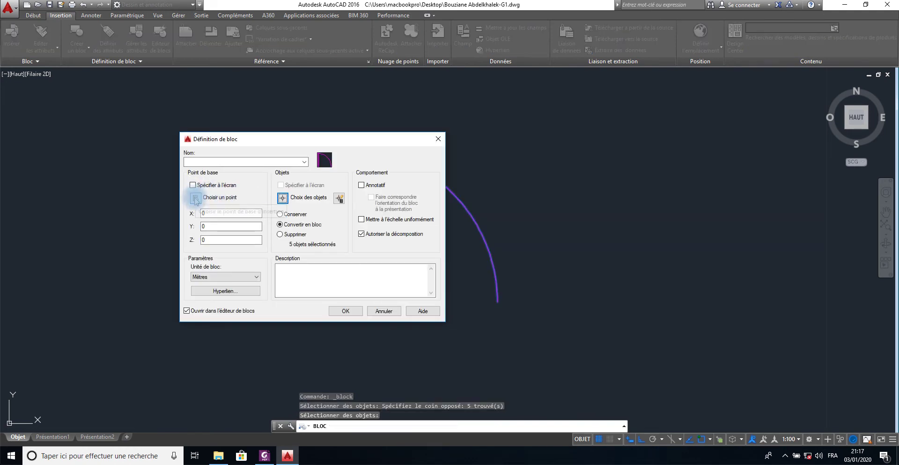
pyautogui.click(195, 200)
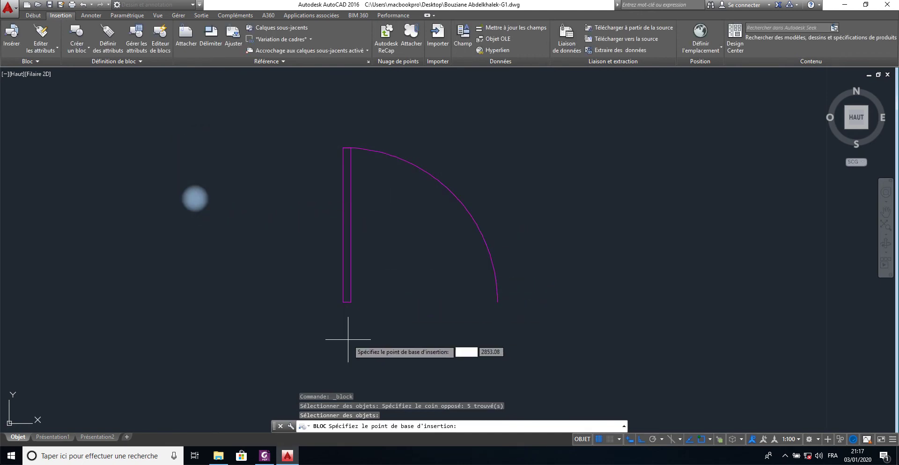
pyautogui.click(345, 300)
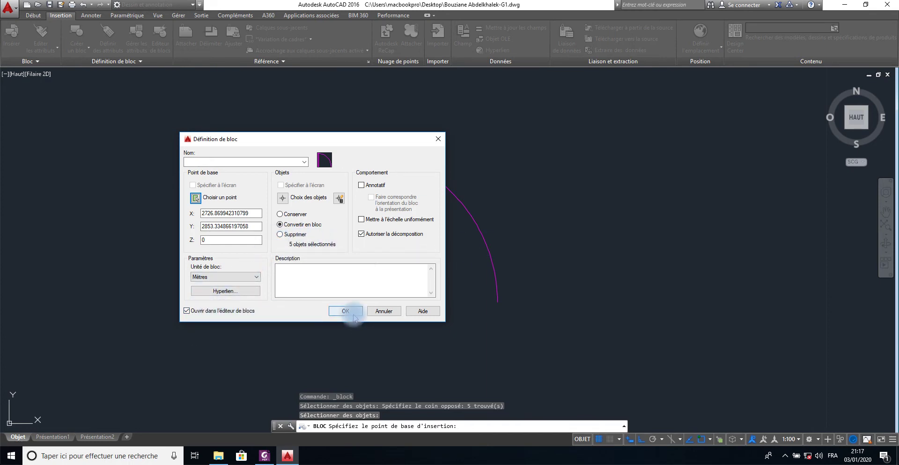
# - Name the block 'Bloc-Porte', confirm it, and open it in the Block Editor
pyautogui.click(219, 162)
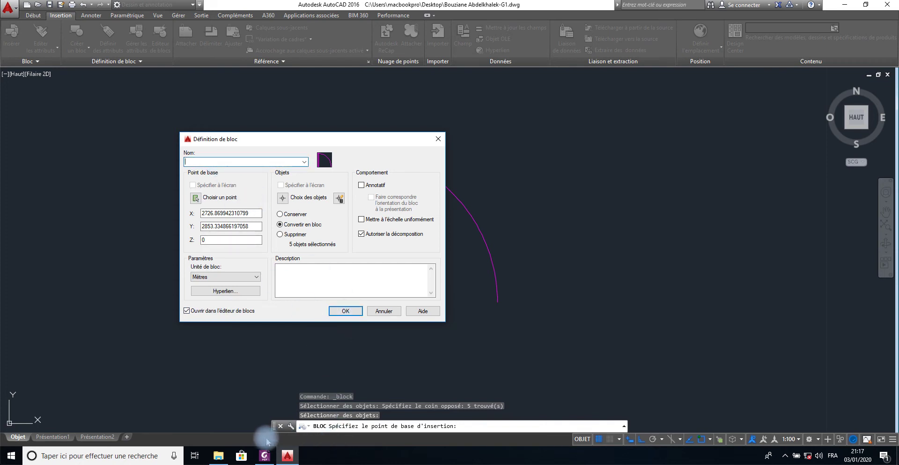
pyautogui.click(265, 455)
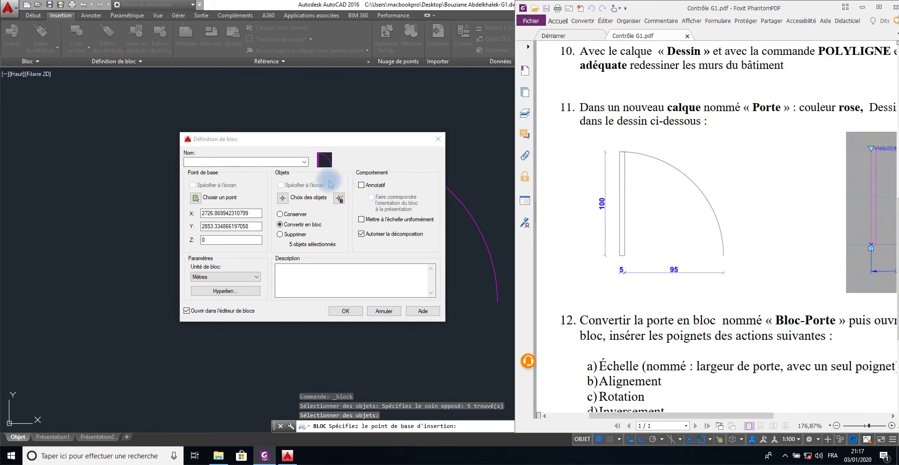
pyautogui.click(252, 161)
pyautogui.write('Bloc-Porte')
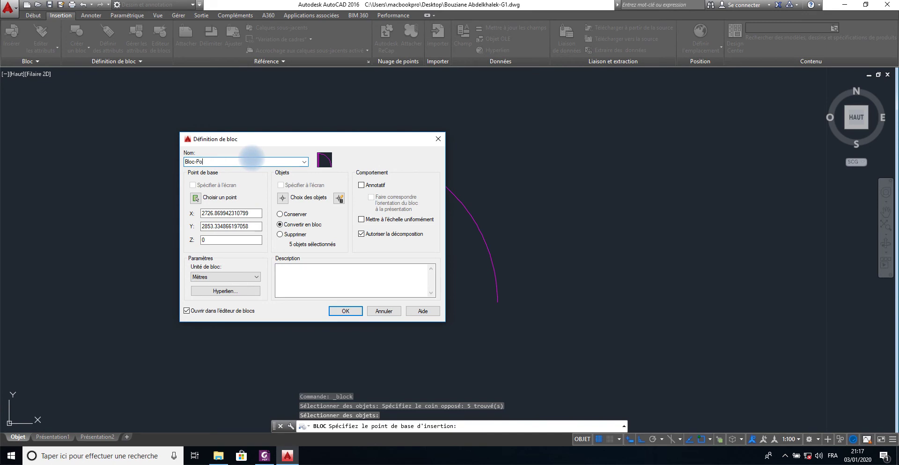
pyautogui.click(342, 311)
pyautogui.click(340, 311)
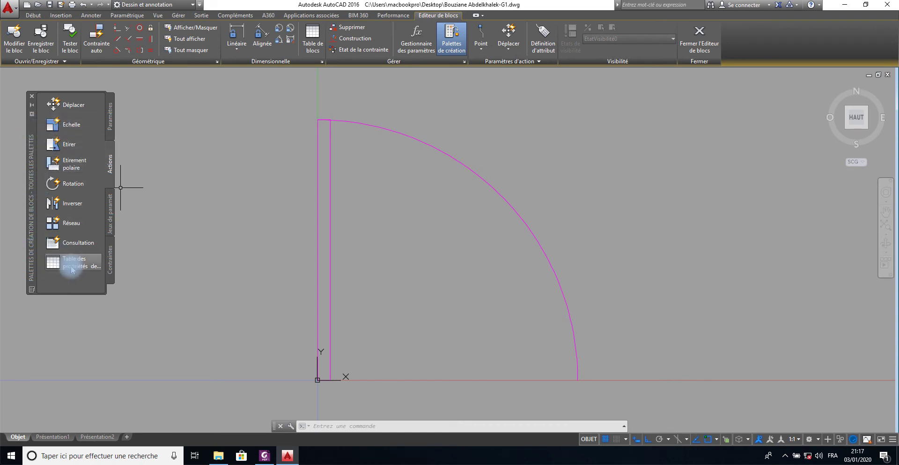
# - Browse the block palettes' parameters and actions, then show question 12 of the exercise PDF
pyautogui.click(32, 97)
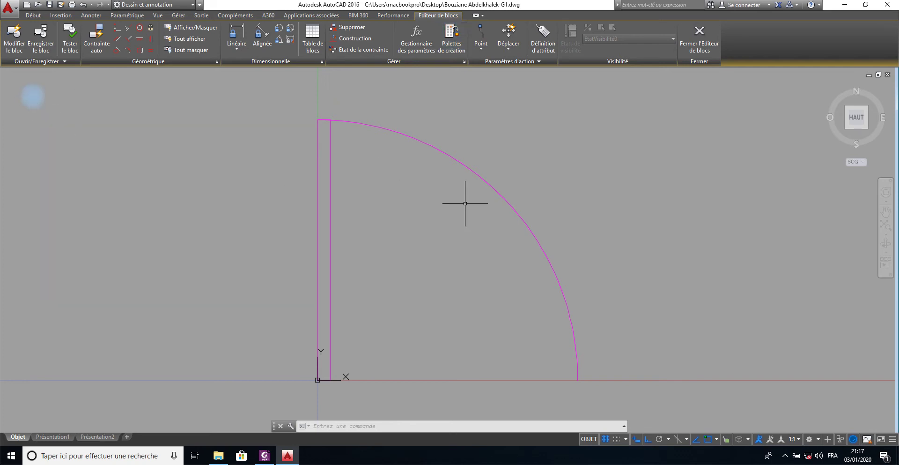
pyautogui.click(443, 48)
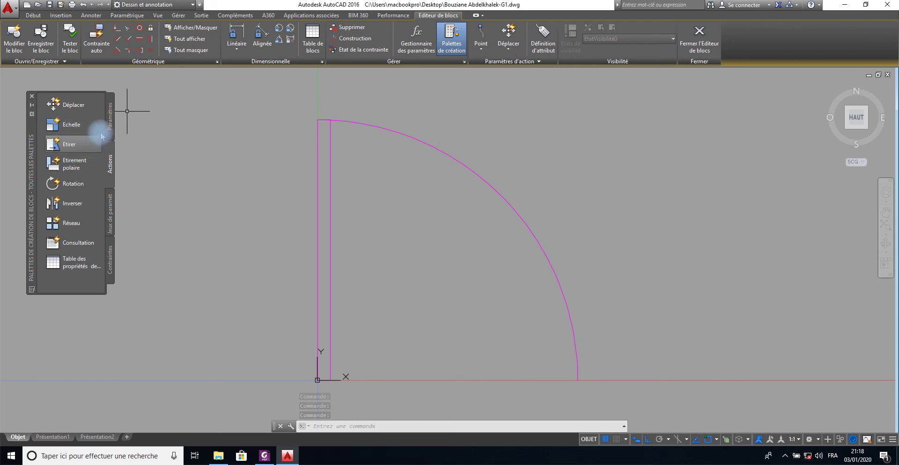
pyautogui.click(111, 118)
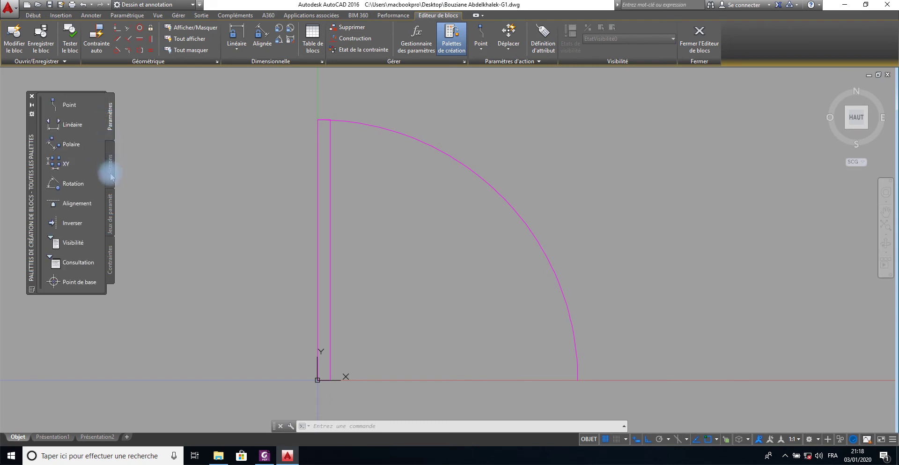
pyautogui.click(111, 175)
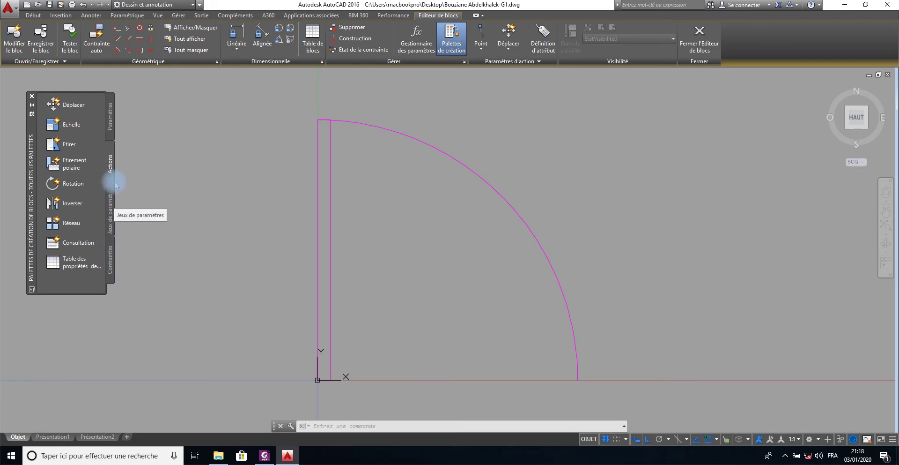
pyautogui.click(110, 129)
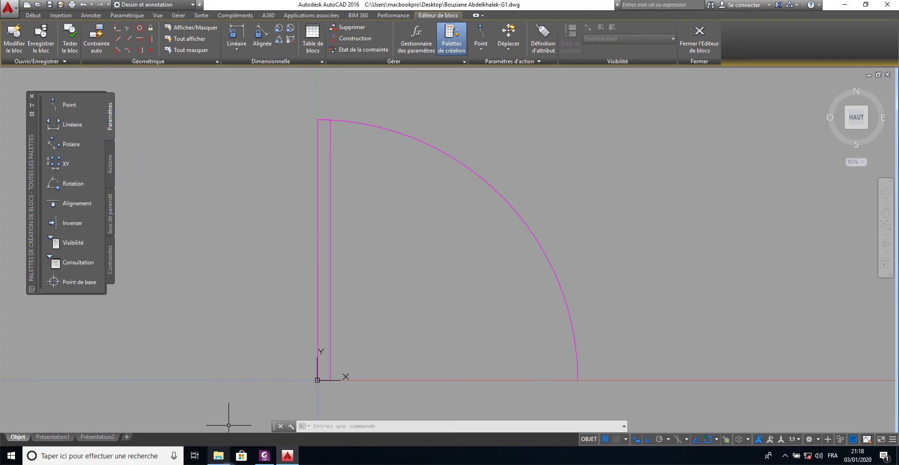
pyautogui.click(263, 455)
pyautogui.scroll(-3, 645, 300)
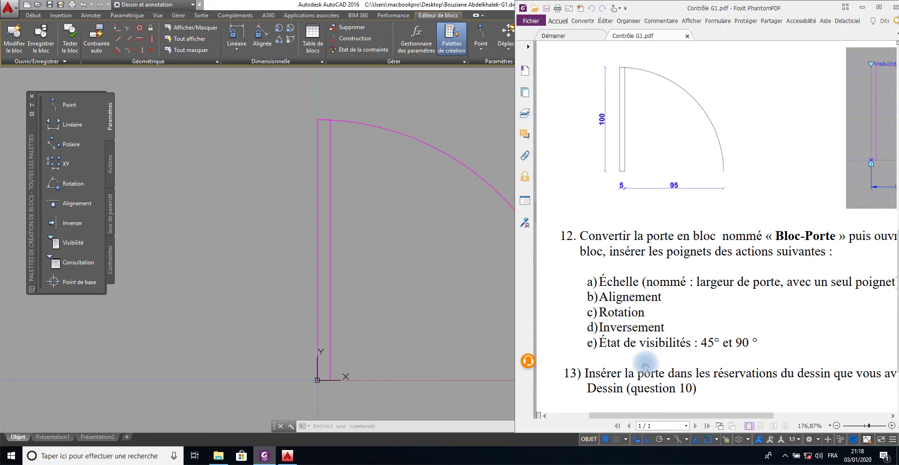
# - Return to the full-screen door drawing, try window selections on the door, then clear the selection
pyautogui.click(304, 265)
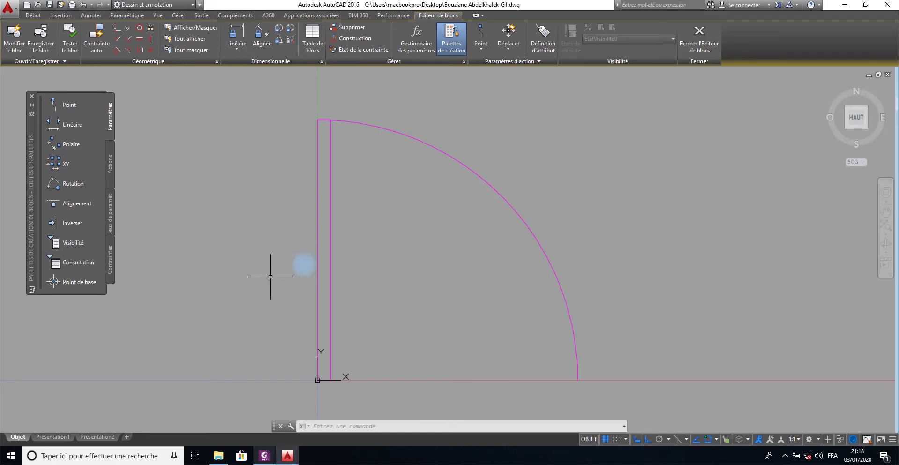
pyautogui.click(304, 264)
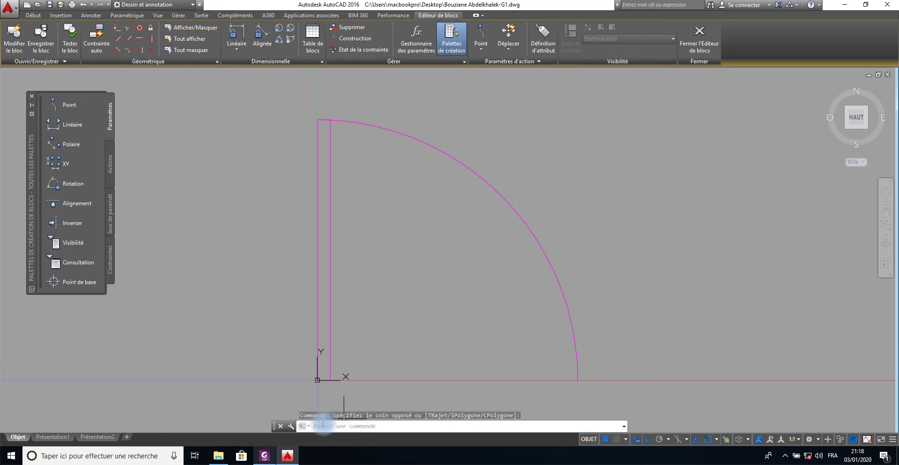
pyautogui.click(264, 453)
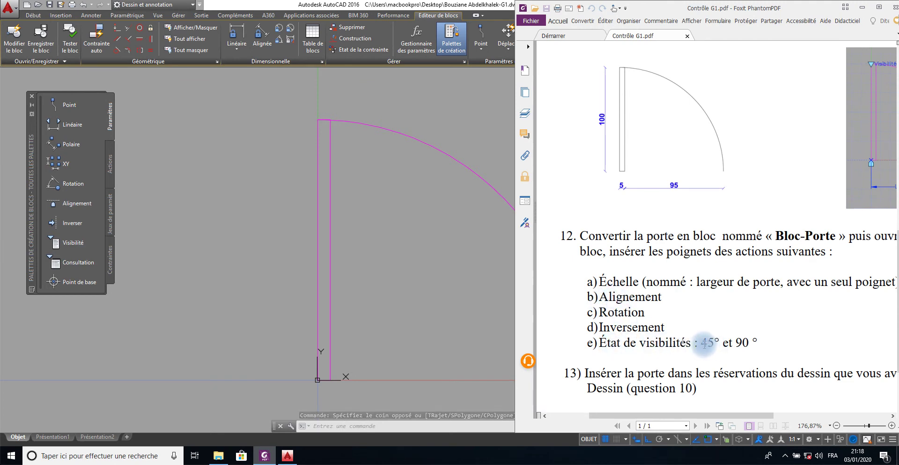
pyautogui.click(279, 184)
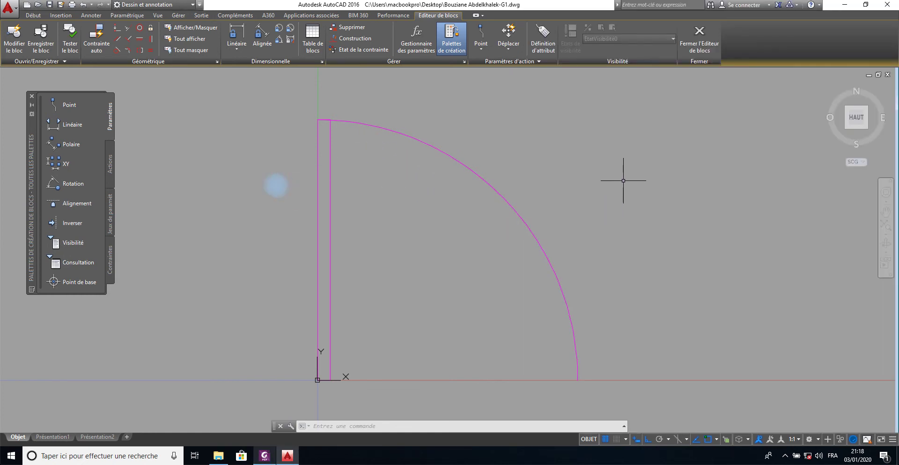
pyautogui.click(568, 175)
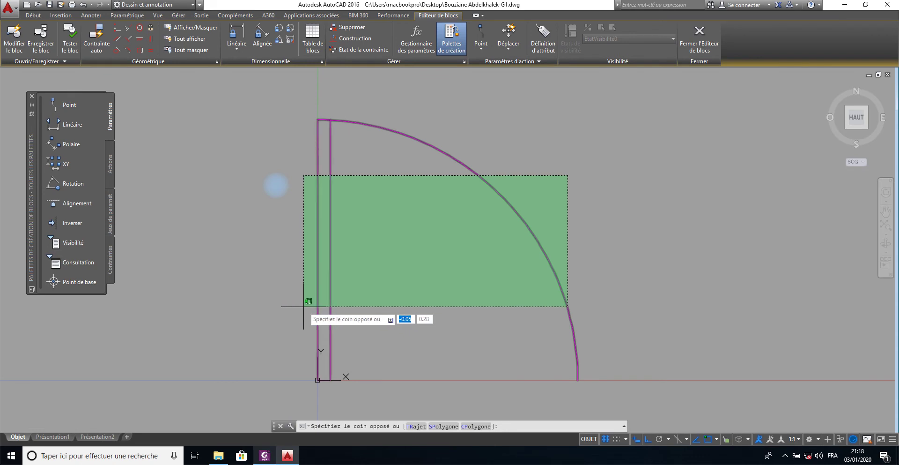
pyautogui.click(581, 280)
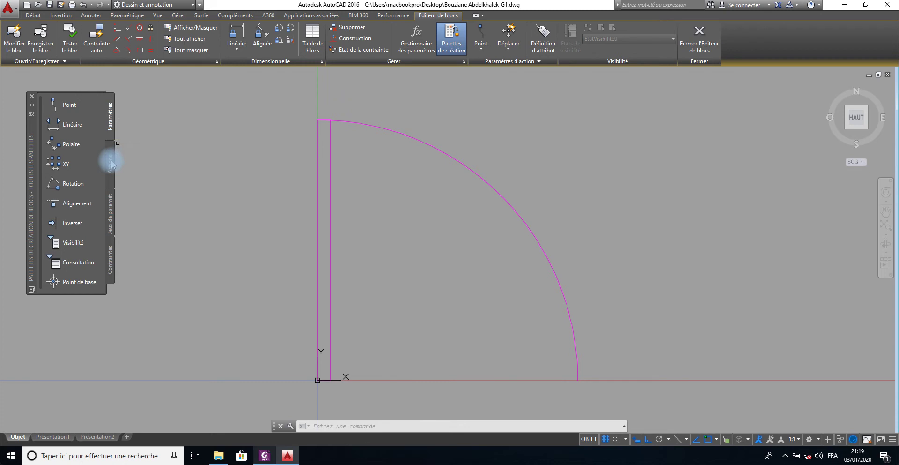
pyautogui.click(551, 190)
pyautogui.click(271, 277)
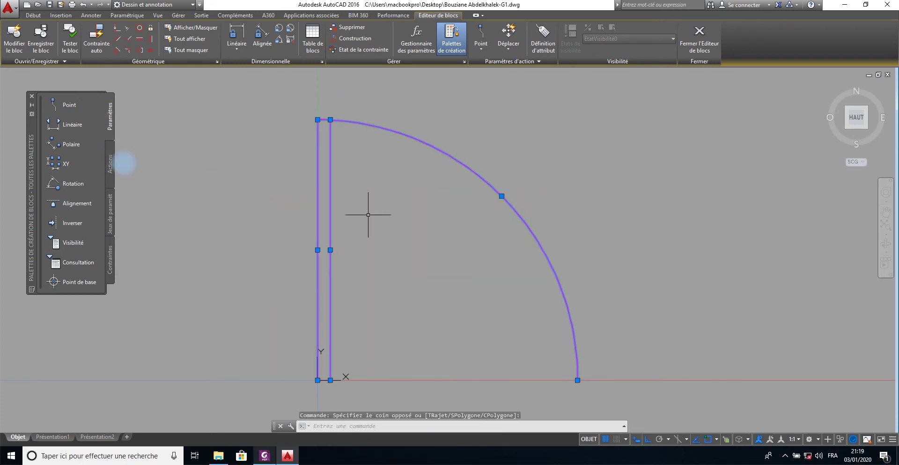
pyautogui.press('Escape')
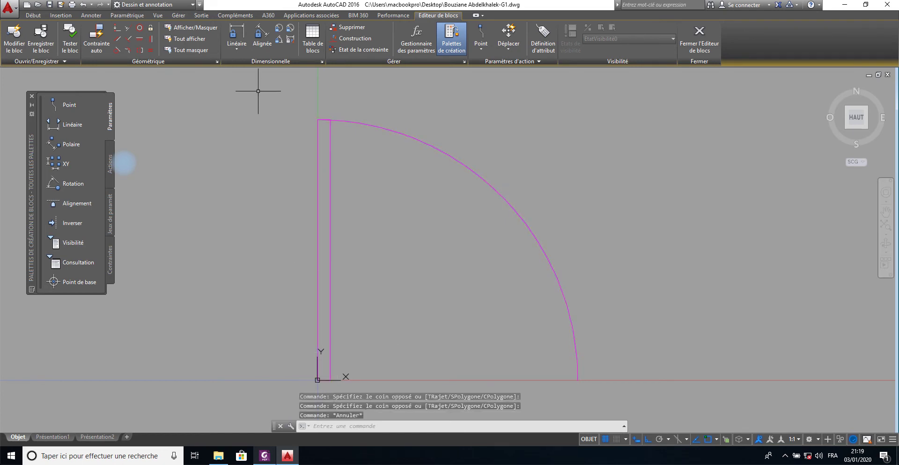
# - Switch off the UCS icon (Icône du SCU) from the Vue tab, returning to Editeur de blocs
pyautogui.click(159, 18)
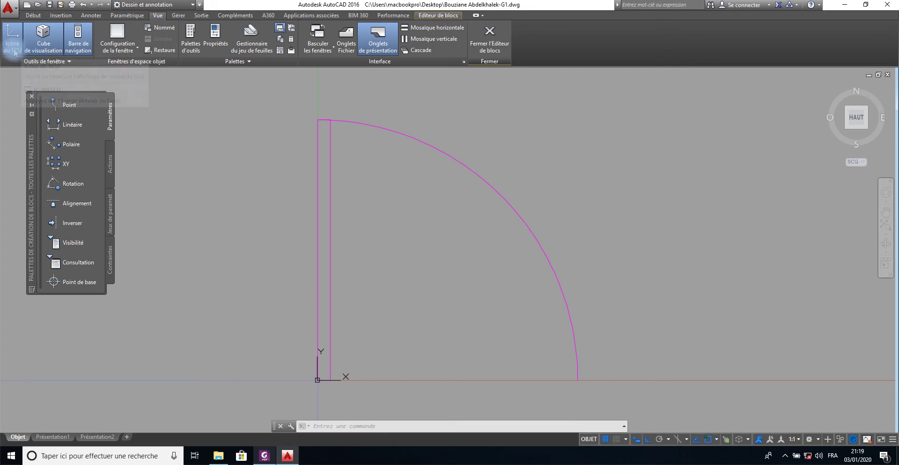
pyautogui.click(14, 47)
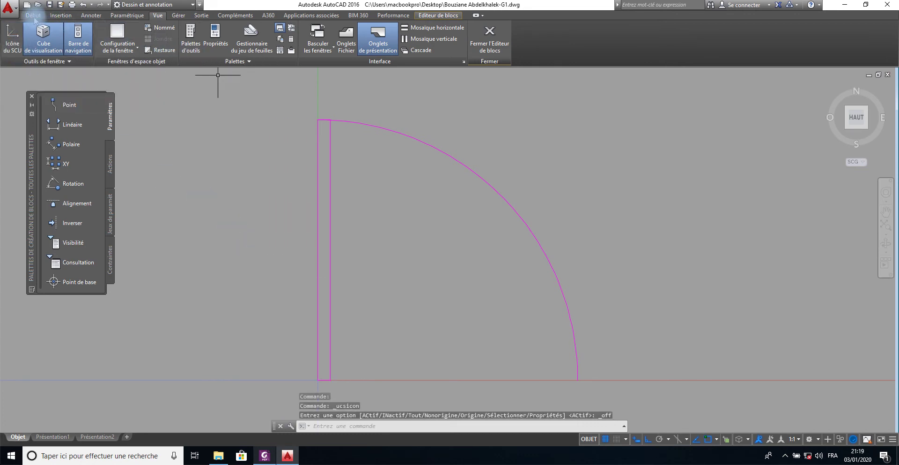
pyautogui.click(432, 18)
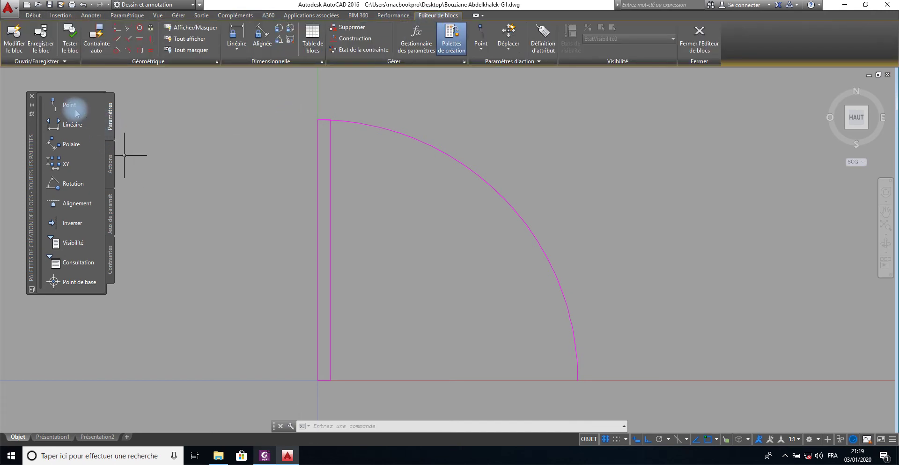
# - Add an alignment parameter at the door's lower-left corner, aligned along the bottom edge
pyautogui.click(75, 202)
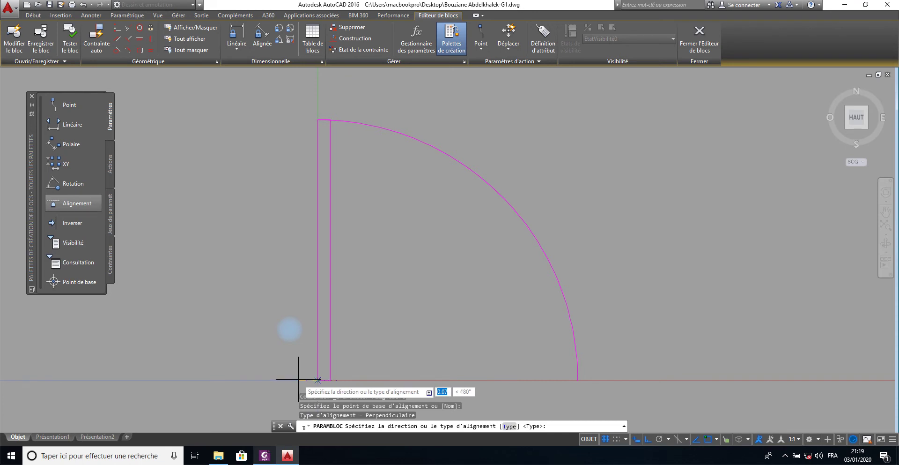
pyautogui.click(318, 379)
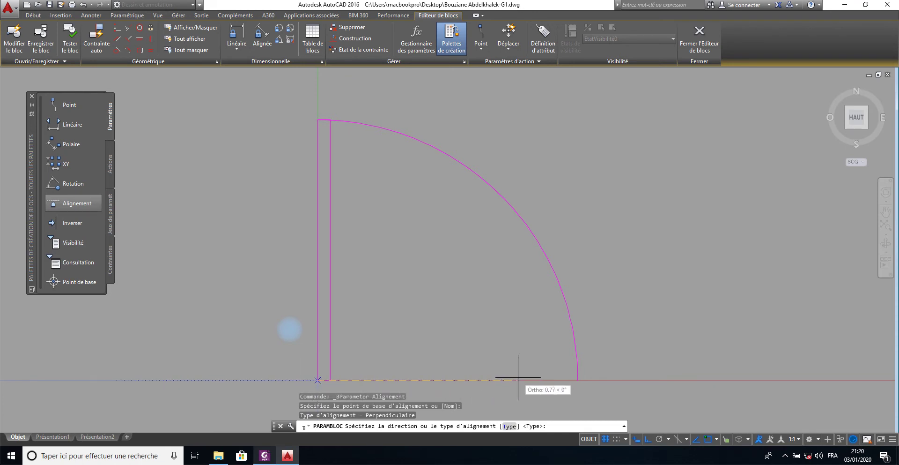
pyautogui.click(521, 380)
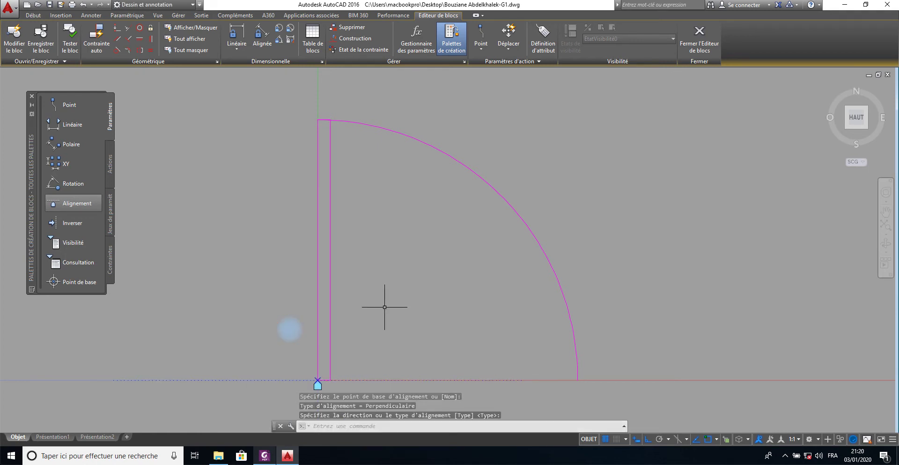
# - Bring the exercise PDF back up beside the drawing
pyautogui.scroll(-4, 336, 310)
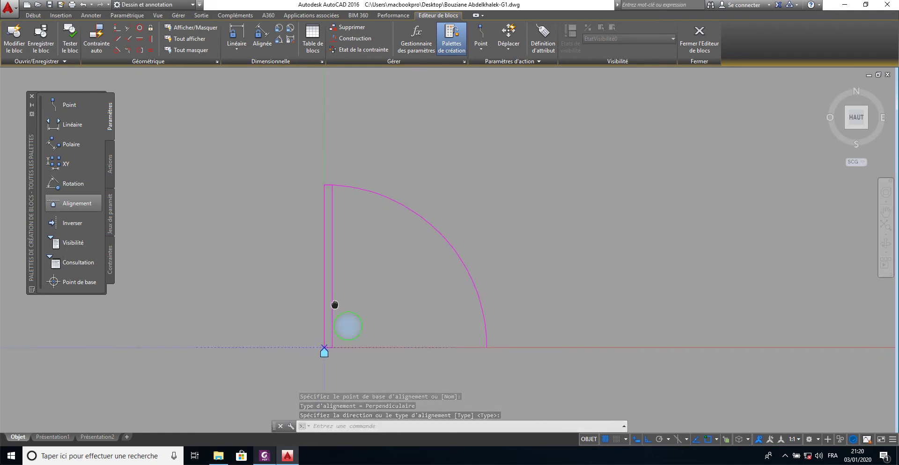
pyautogui.scroll(2, 327, 195)
pyautogui.scroll(2, 328, 212)
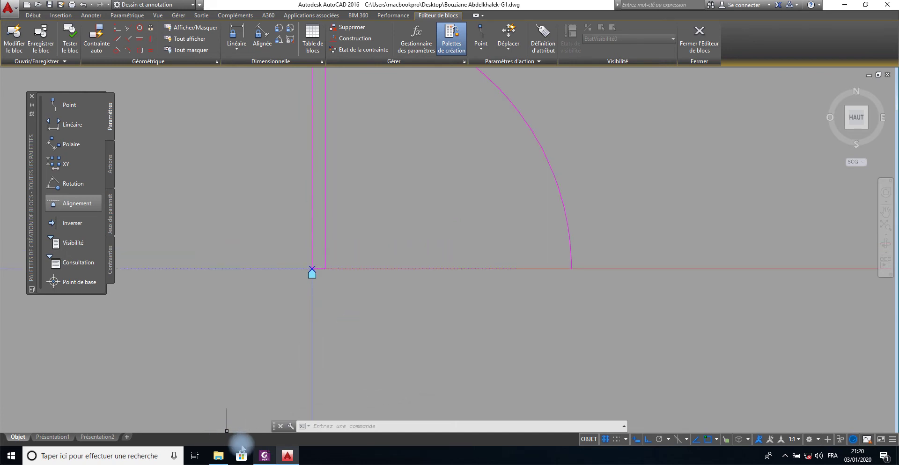
pyautogui.click(264, 455)
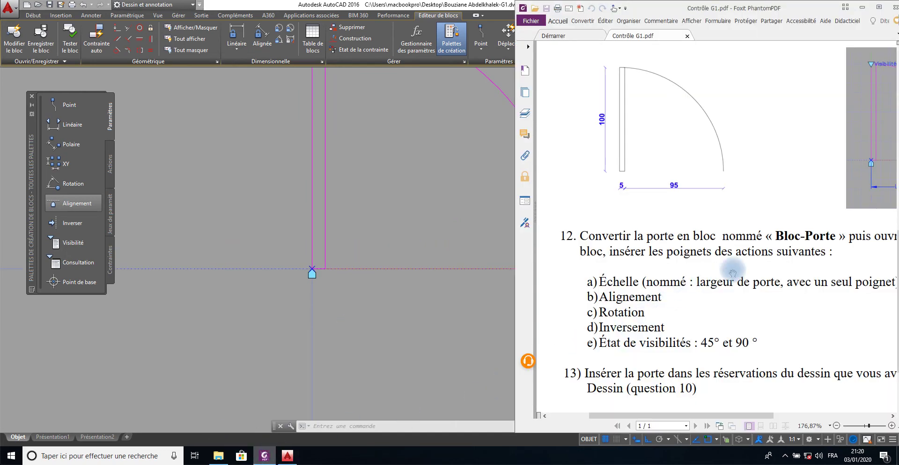
# - Scroll the PDF down to the sample door-block diagram, then minimise Foxit PhantomPDF
pyautogui.moveTo(717, 277); pyautogui.dragTo(788, 242, button='middle')
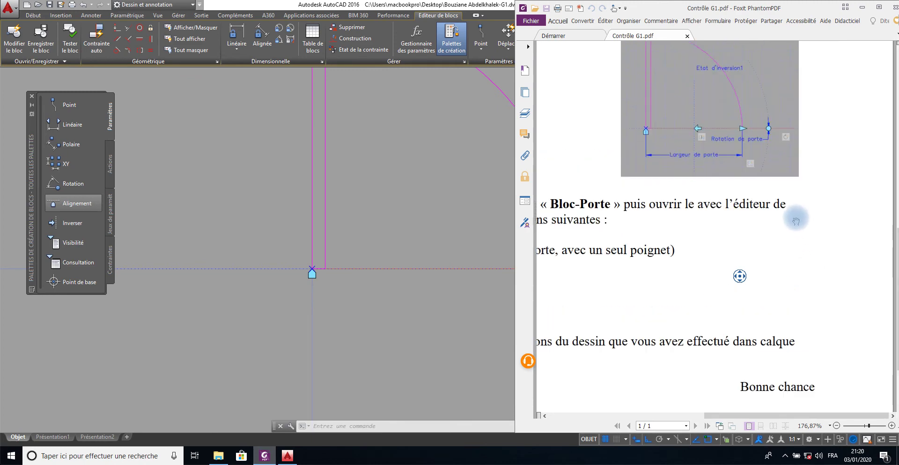
pyautogui.middleClick(775, 265)
pyautogui.scroll(-3, 775, 187)
pyautogui.scroll(-2, 773, 164)
pyautogui.scroll(-3, 777, 157)
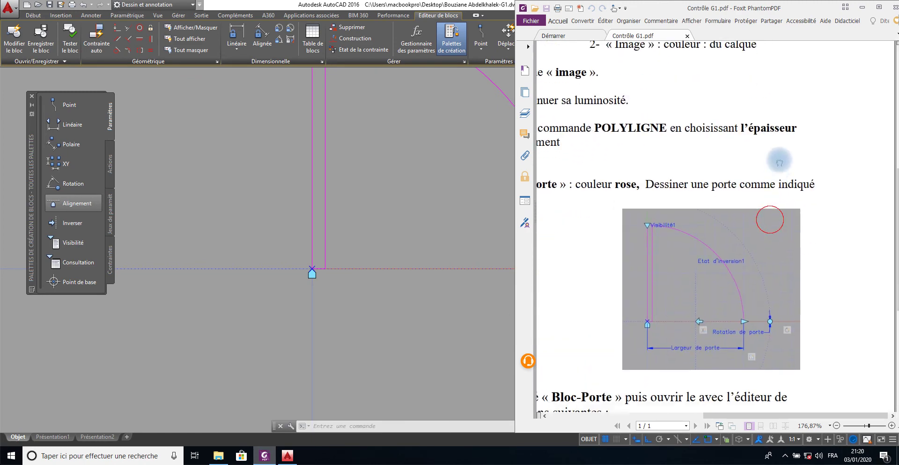
pyautogui.scroll(-2, 754, 196)
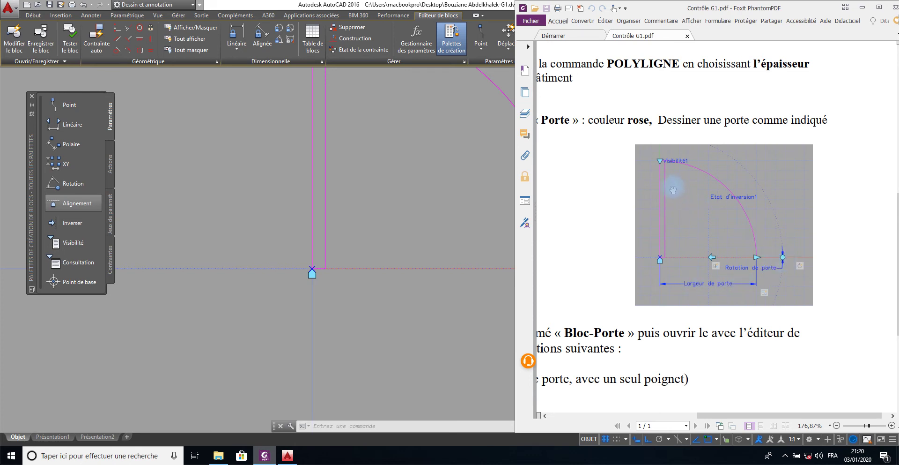
pyautogui.click(862, 7)
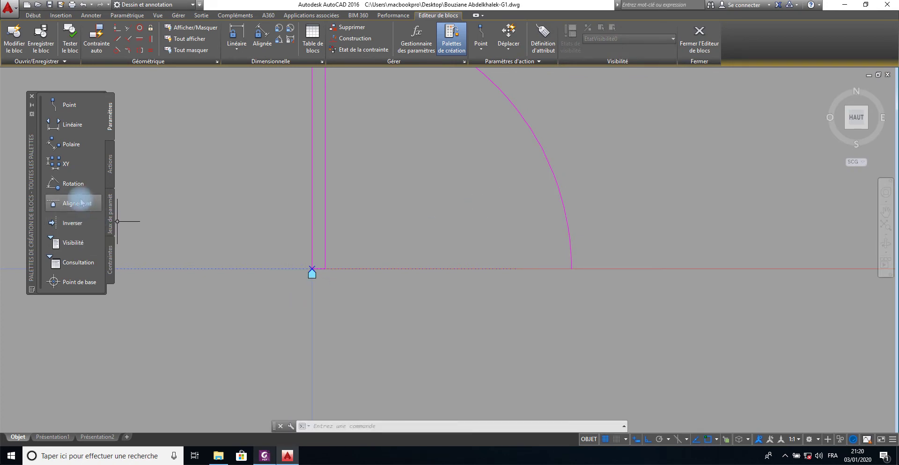
# - Add rotation parameter Angle1 at the hinge corner, radius past the arc, Ortho off, default angle
pyautogui.click(70, 183)
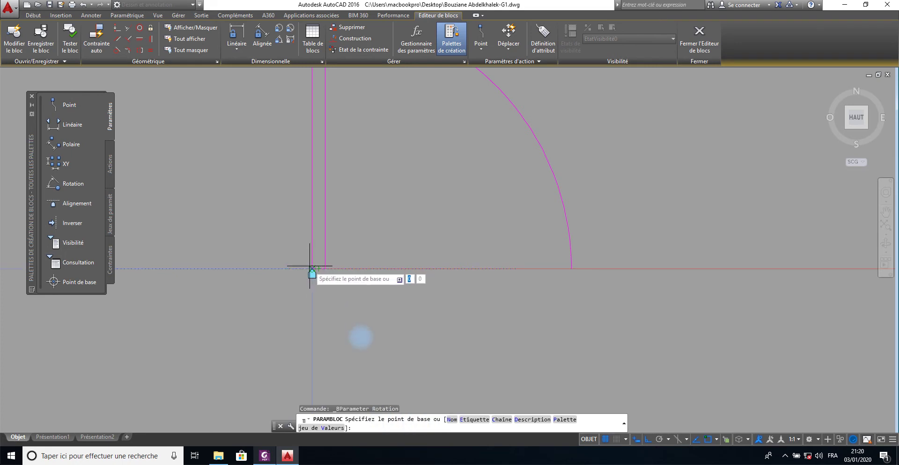
pyautogui.click(312, 269)
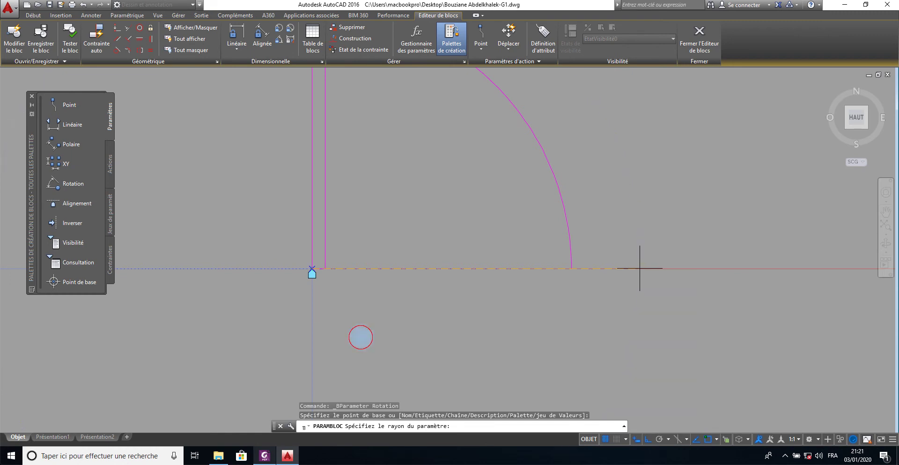
pyautogui.click(639, 268)
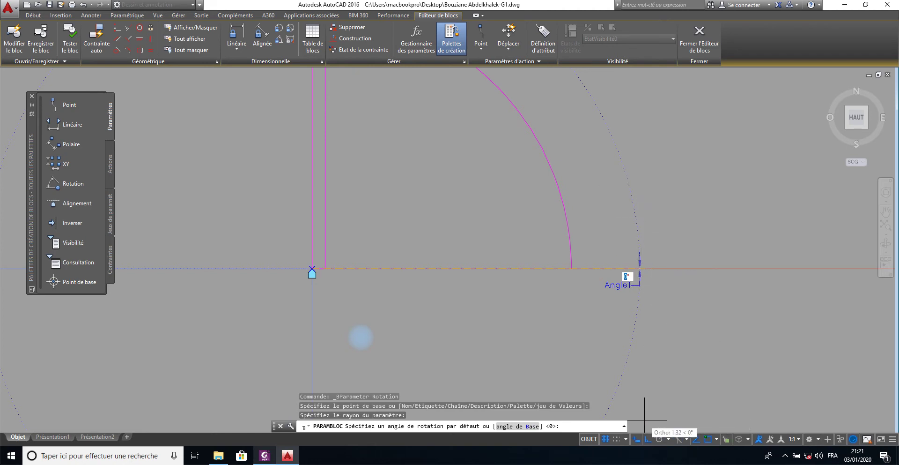
pyautogui.click(639, 441)
pyautogui.click(647, 442)
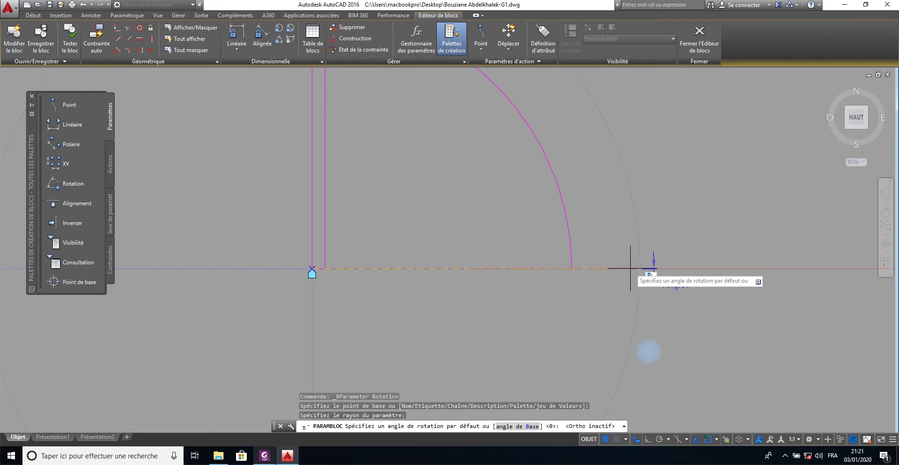
pyautogui.click(628, 268)
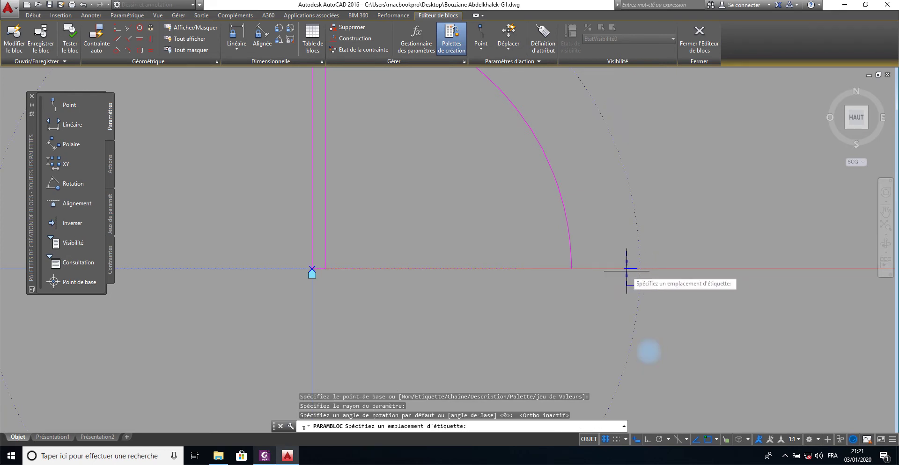
pyautogui.click(697, 262)
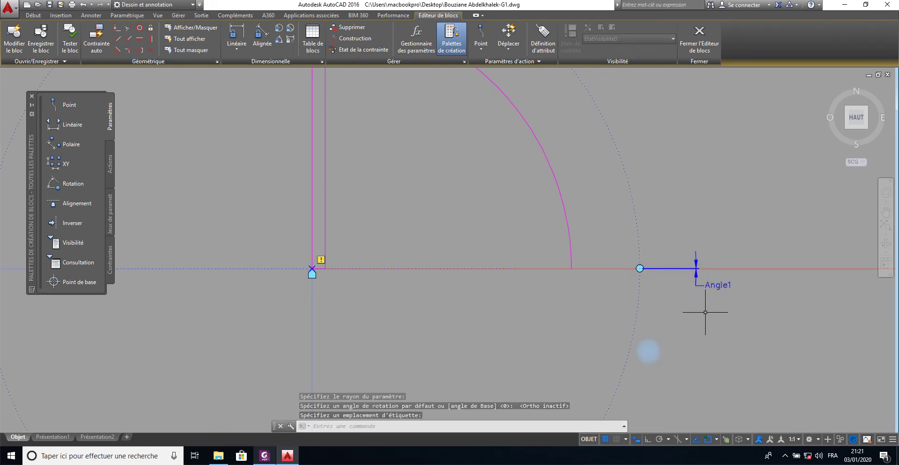
pyautogui.click(694, 284)
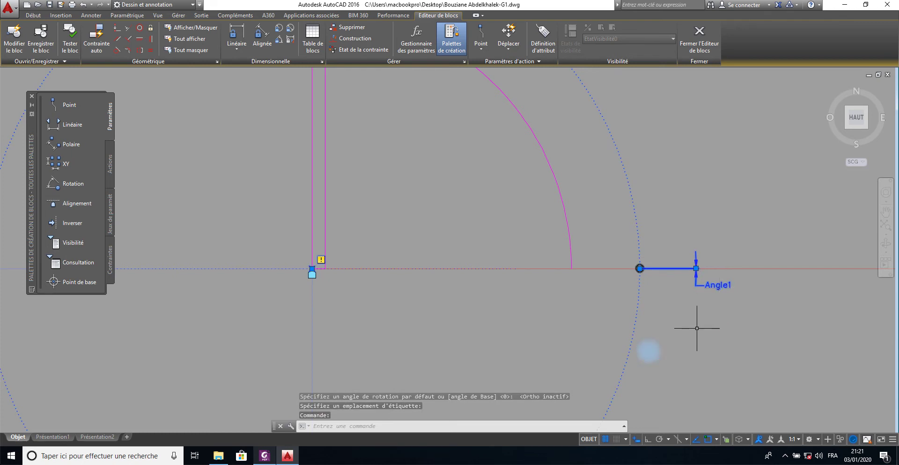
pyautogui.press('Escape')
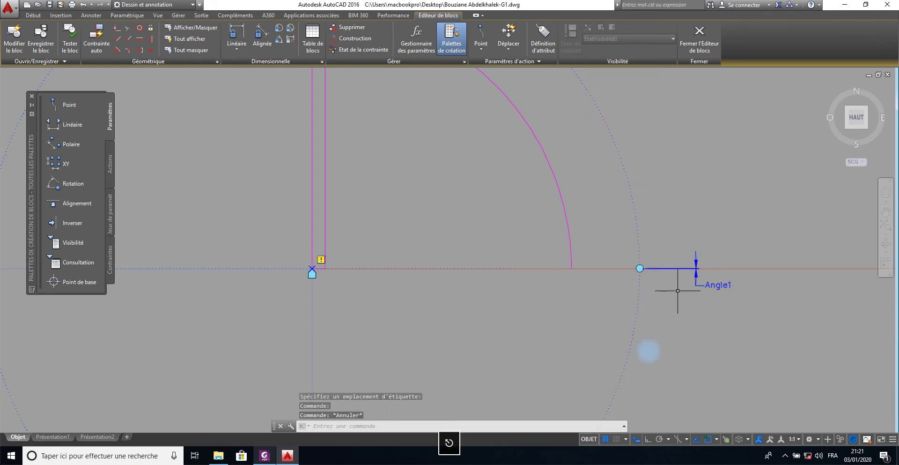
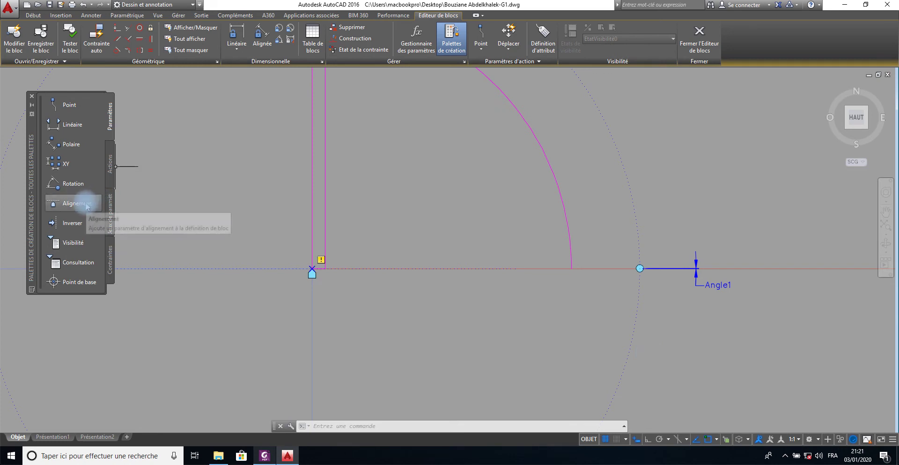
# - Start a flip parameter, then cancel the attempt
pyautogui.click(70, 223)
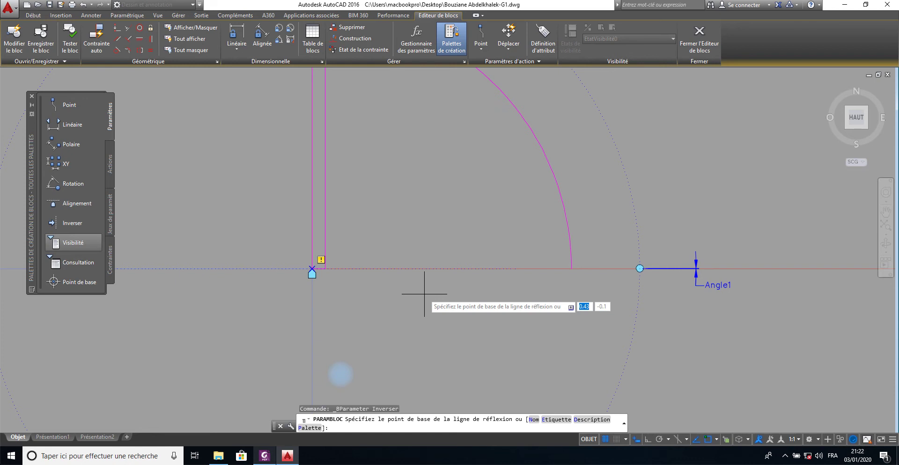
pyautogui.keyDown('shift'); pyautogui.rightClick(425, 293); pyautogui.keyUp('shift')
pyautogui.moveTo(385, 176)
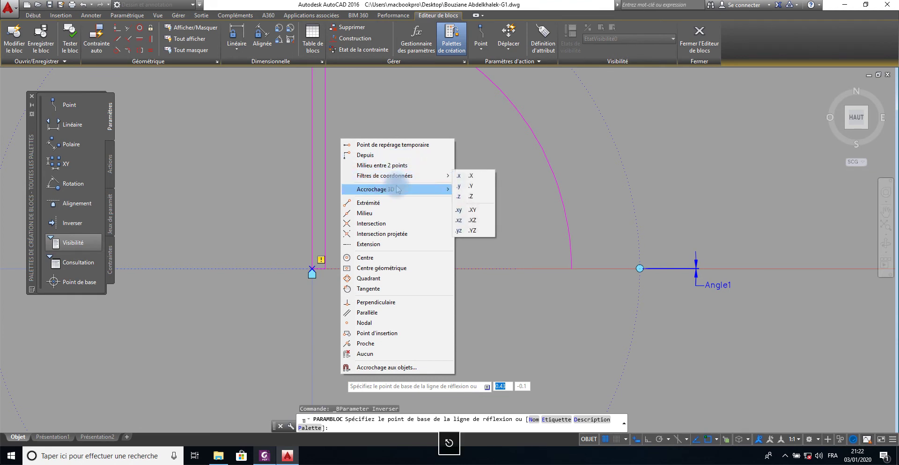
pyautogui.press('Escape')
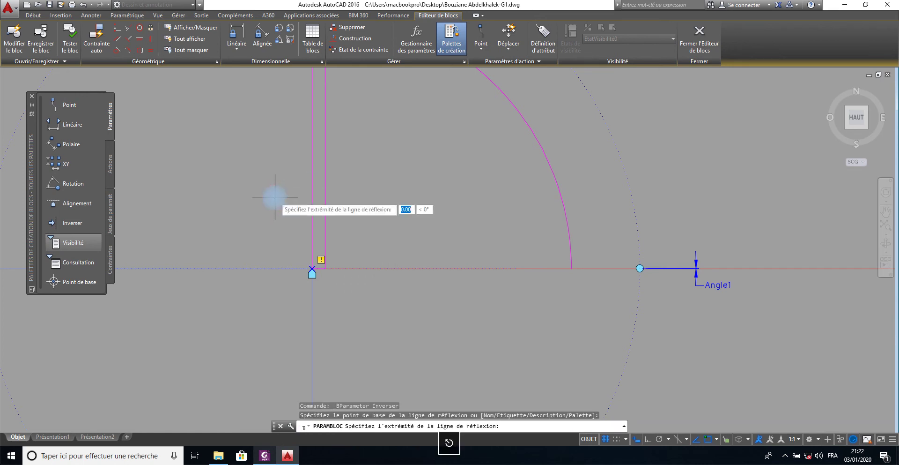
pyautogui.press('Escape')
pyautogui.rightClick(275, 197)
pyautogui.press('Escape')
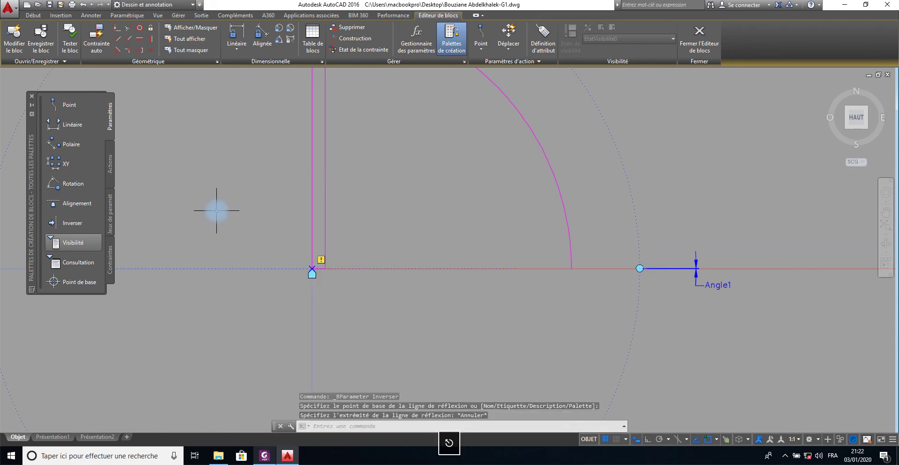
pyautogui.press('Escape')
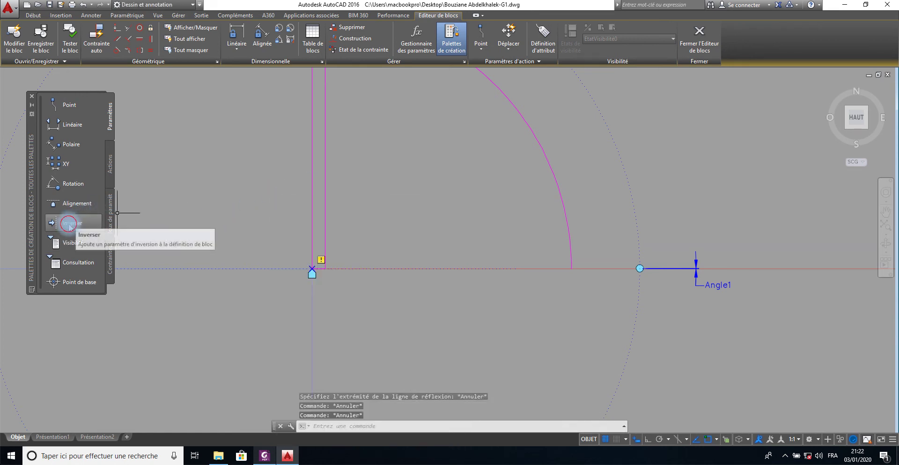
# - Add a flip parameter midway between arc end and hinge, vertical, labelled Etat d'inversion1
pyautogui.click(71, 223)
pyautogui.write('M2P')
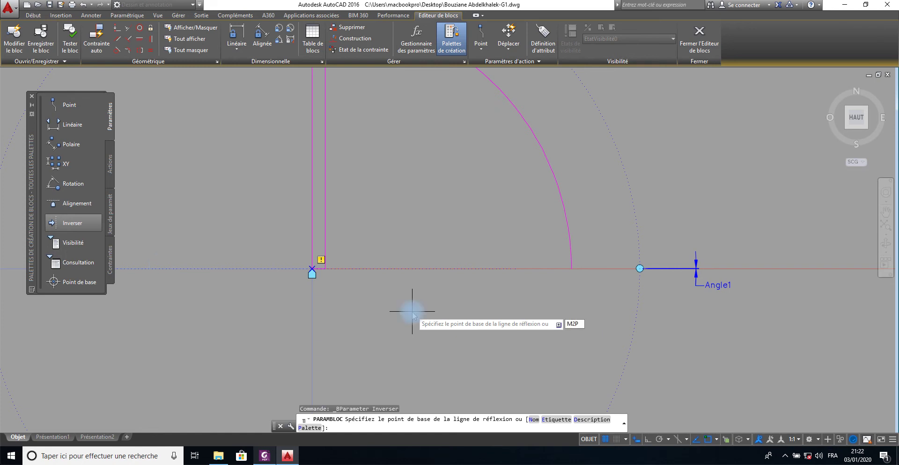
pyautogui.press('Return')
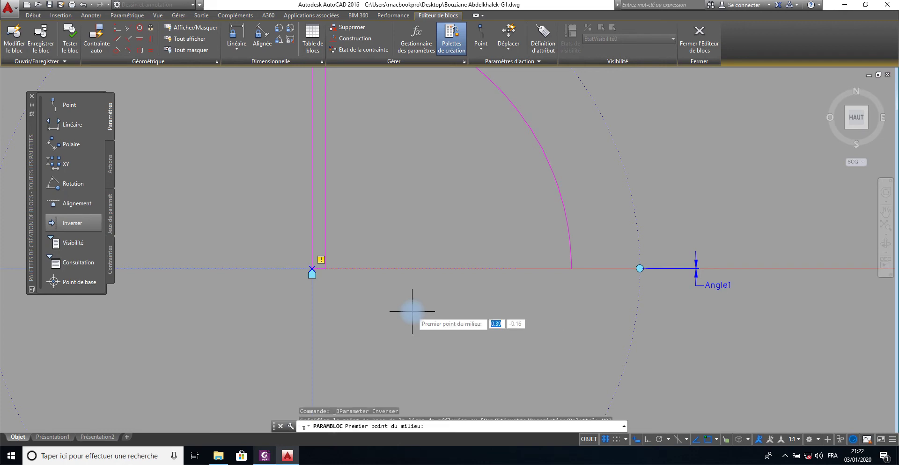
pyautogui.click(571, 268)
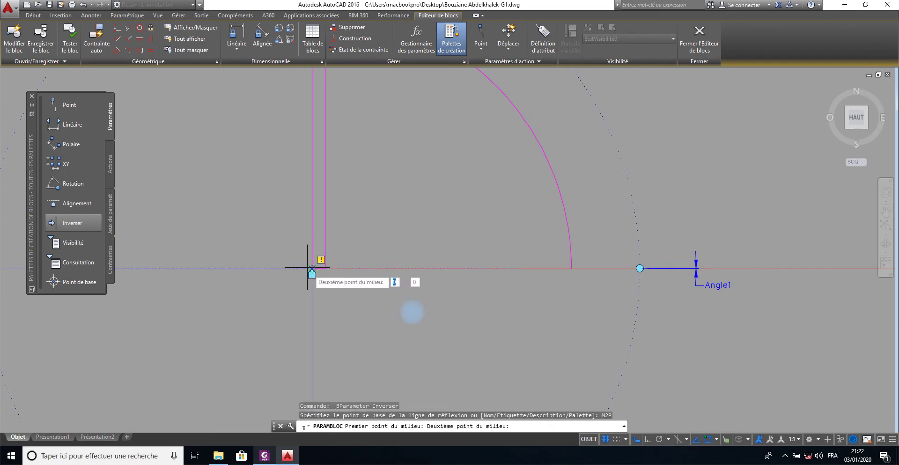
pyautogui.click(312, 269)
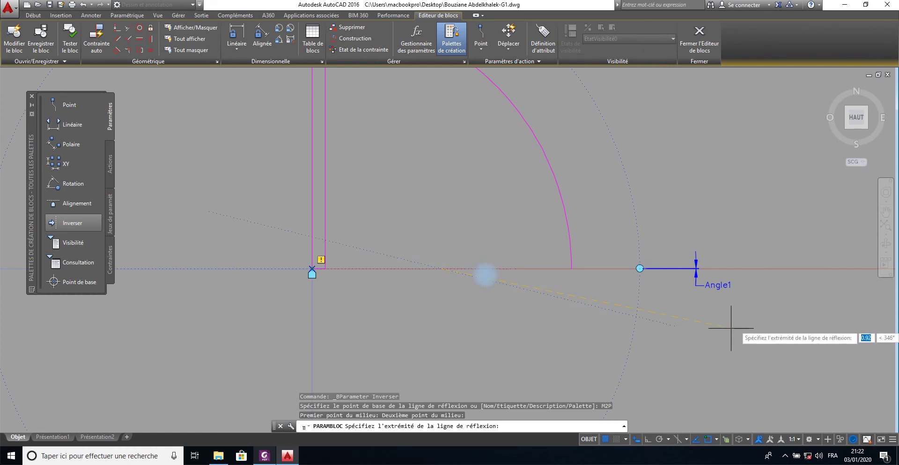
pyautogui.click(647, 439)
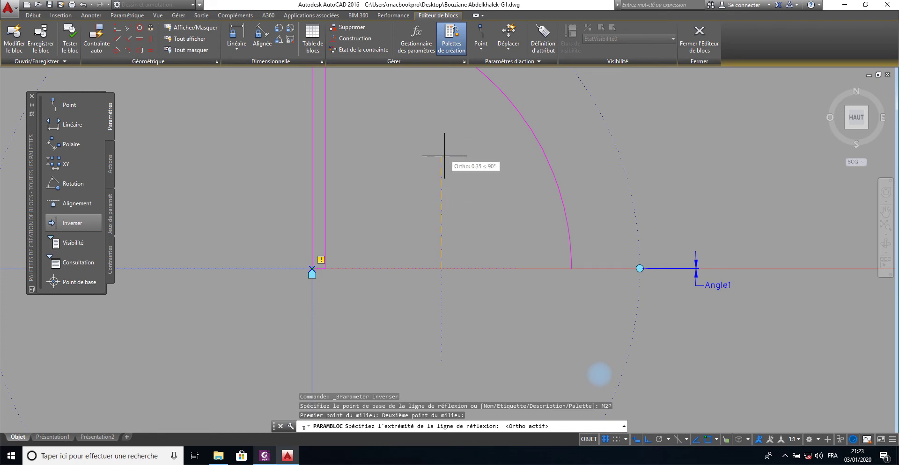
pyautogui.click(435, 101)
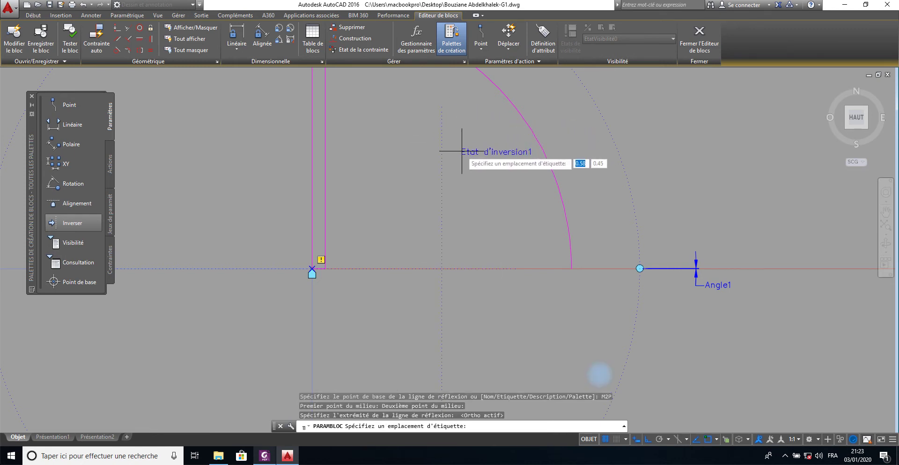
pyautogui.click(450, 125)
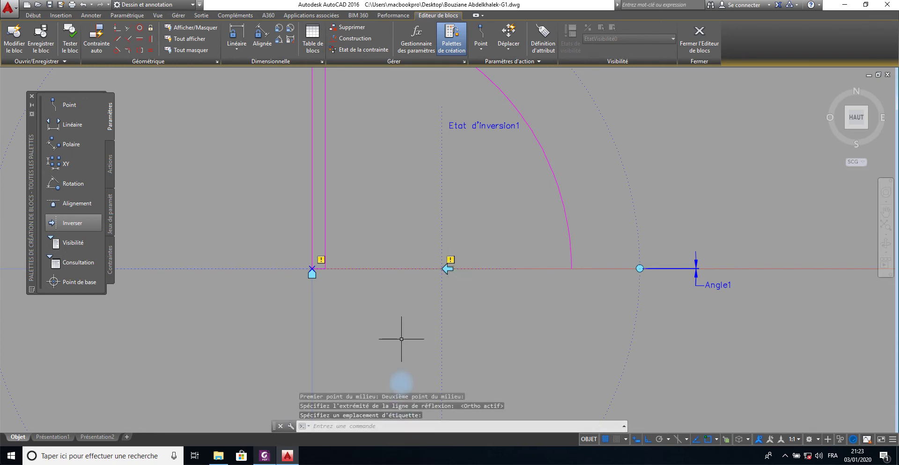
pyautogui.moveTo(405, 289); pyautogui.dragTo(396, 219, button='middle')
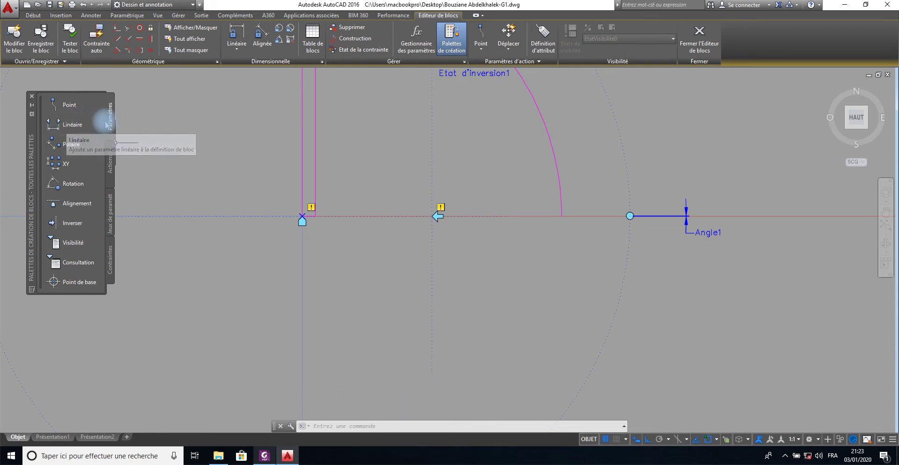
# - Add a linear Distance1 parameter from hinge to arc end, label below the door
pyautogui.click(58, 126)
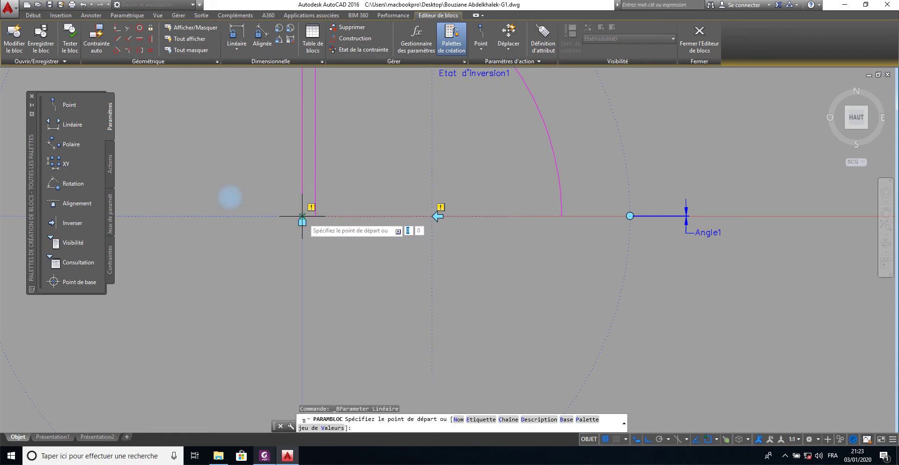
pyautogui.click(302, 216)
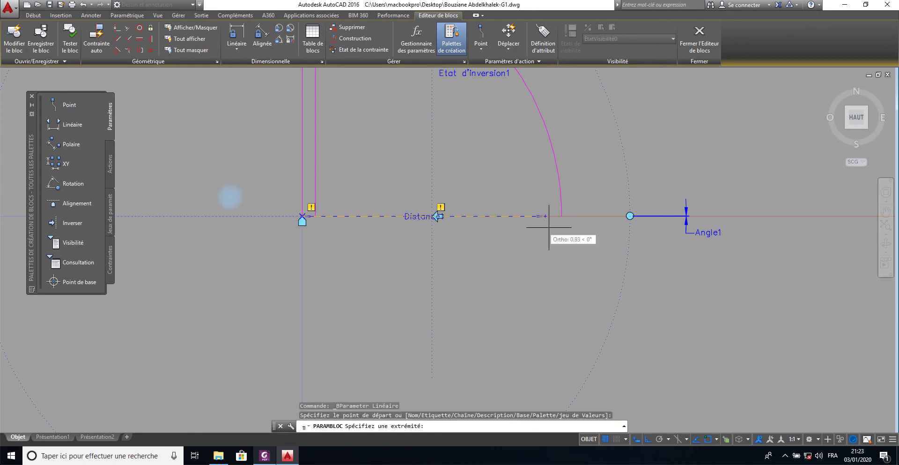
pyautogui.click(562, 216)
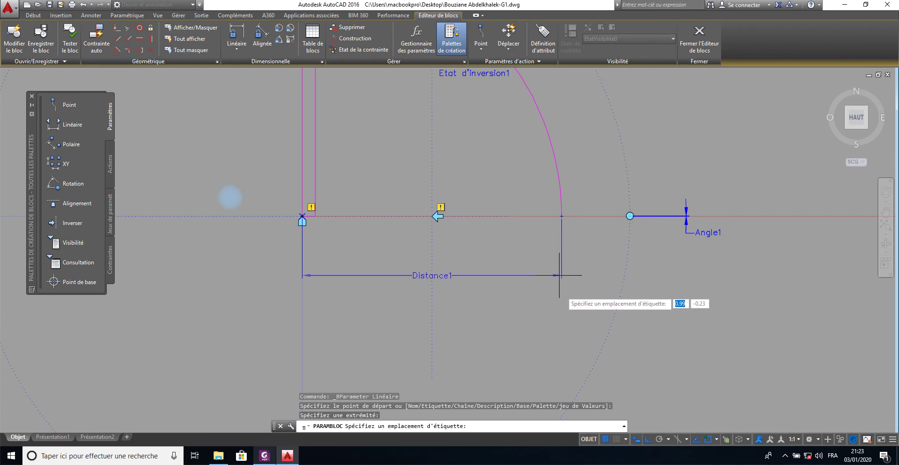
pyautogui.click(562, 295)
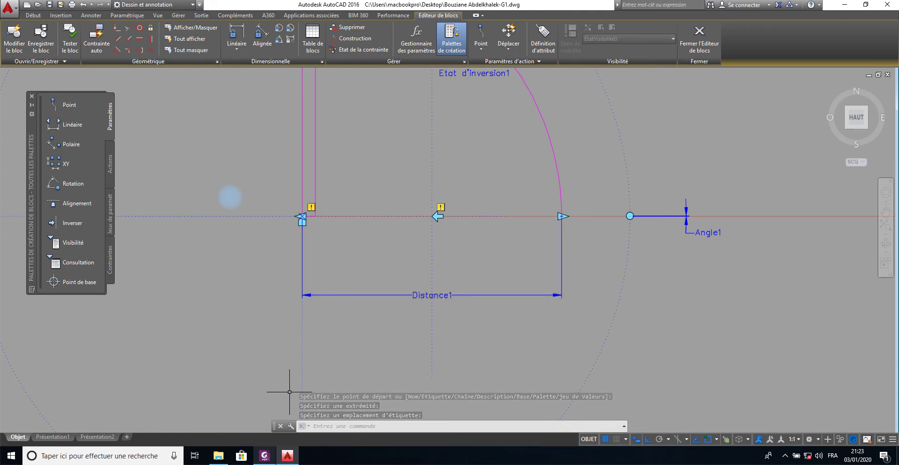
# - Show question 12 of Contrôle G1.pdf listing the required door block actions
pyautogui.click(265, 454)
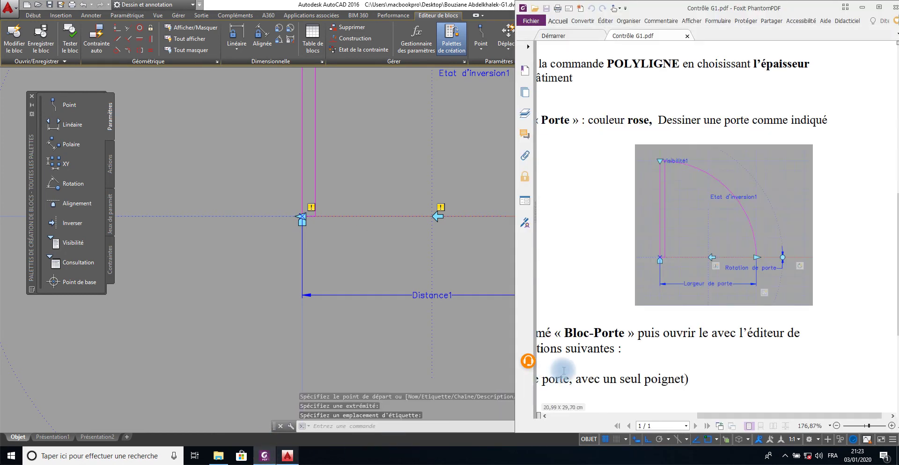
pyautogui.scroll(-2, 640, 358)
pyautogui.scroll(-3, 640, 359)
pyautogui.scroll(-1, 640, 359)
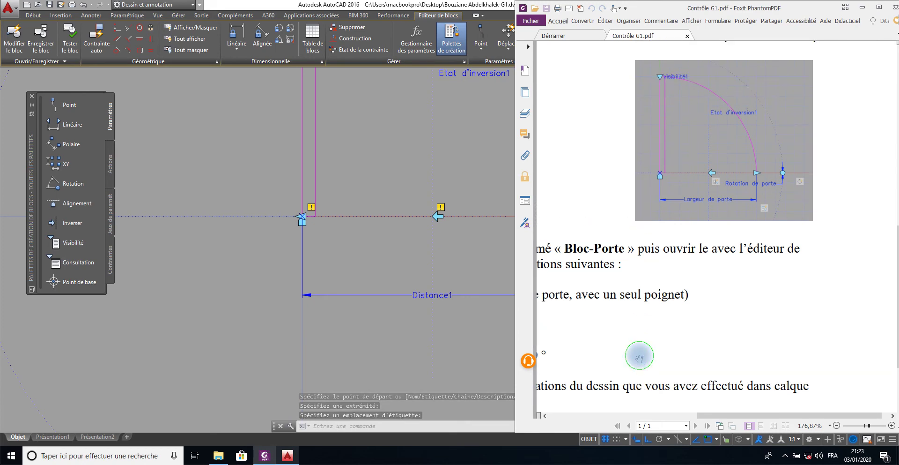
pyautogui.moveTo(640, 356); pyautogui.dragTo(769, 342)
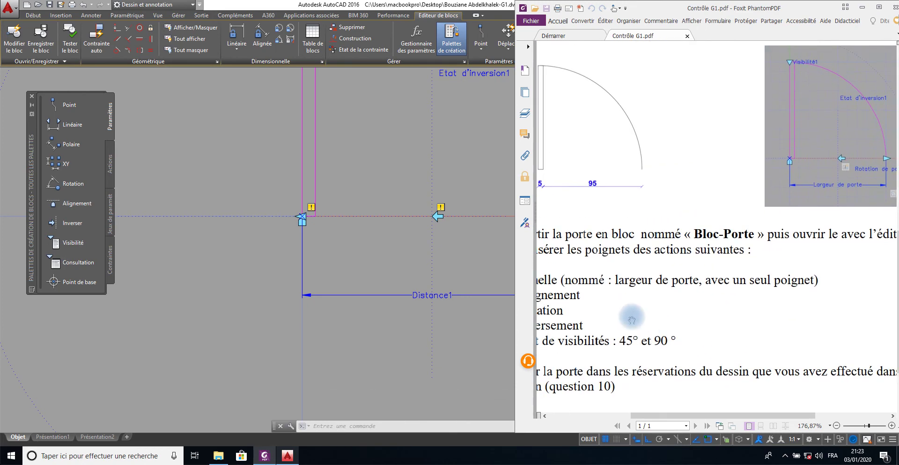
pyautogui.moveTo(632, 317); pyautogui.dragTo(711, 334)
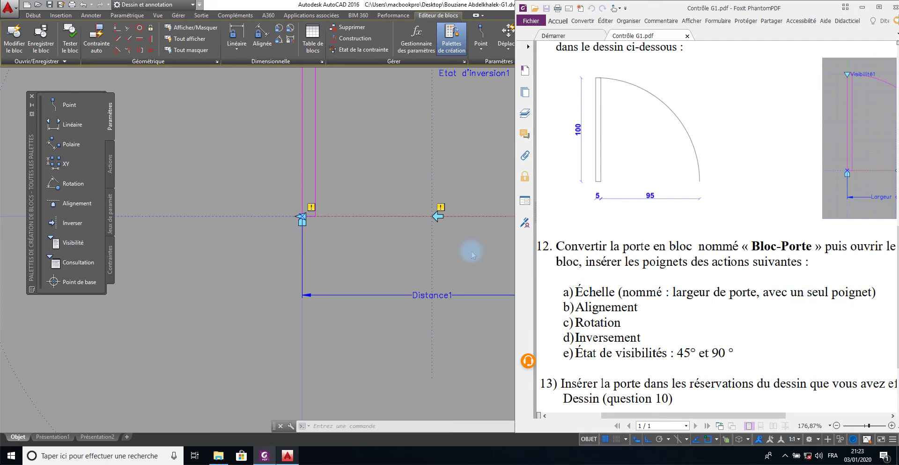
# - Select the Distance1 parameter and bring up its properties
pyautogui.click(435, 341)
pyautogui.click(434, 329)
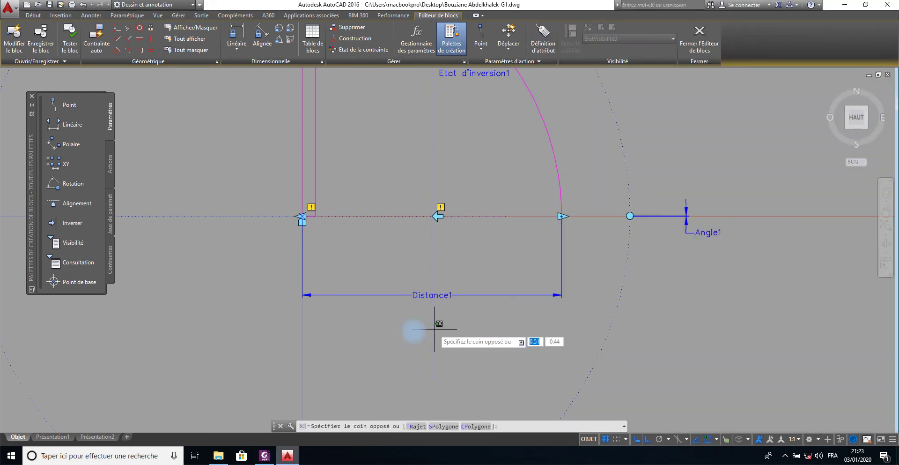
pyautogui.click(349, 308)
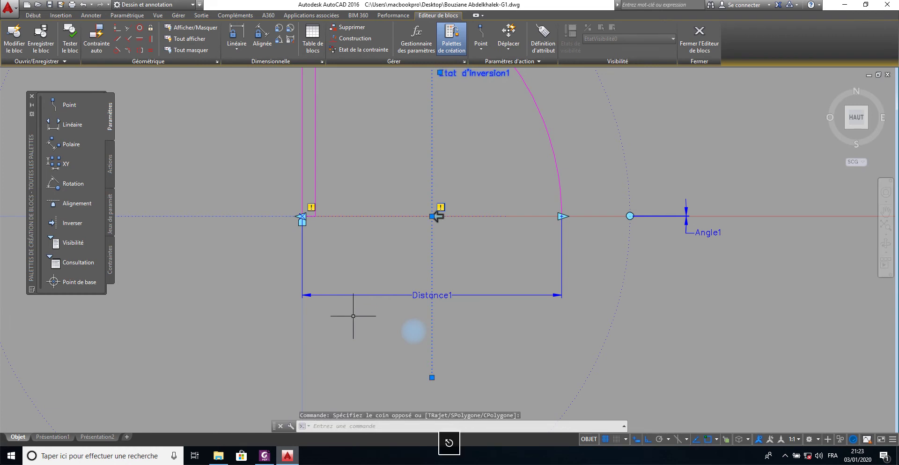
pyautogui.press('Escape')
pyautogui.press('Escape')
pyautogui.press('Escape')
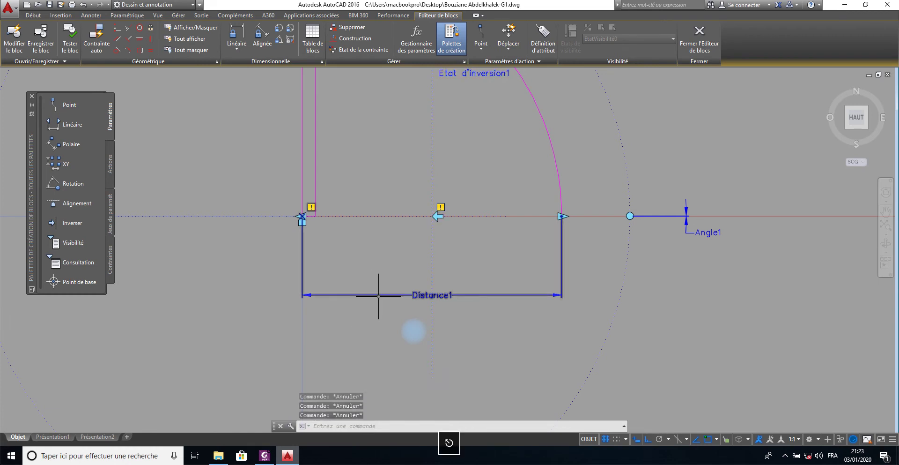
pyautogui.click(379, 295)
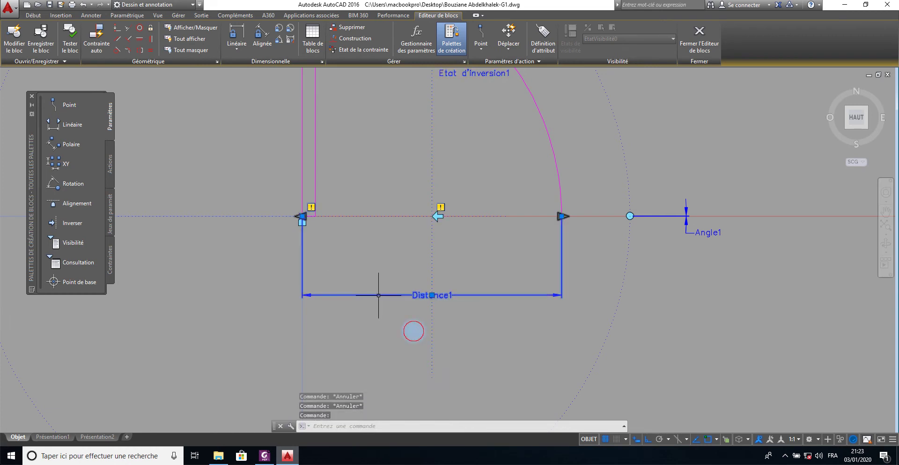
pyautogui.rightClick(428, 295)
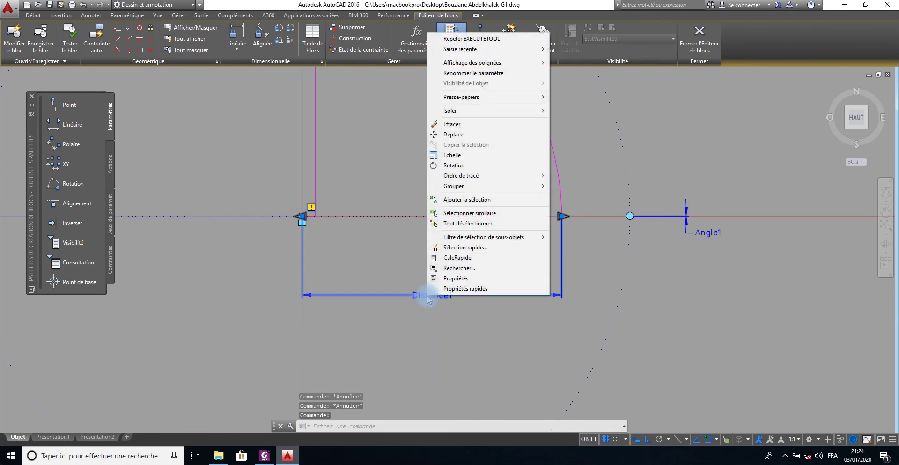
pyautogui.click(452, 281)
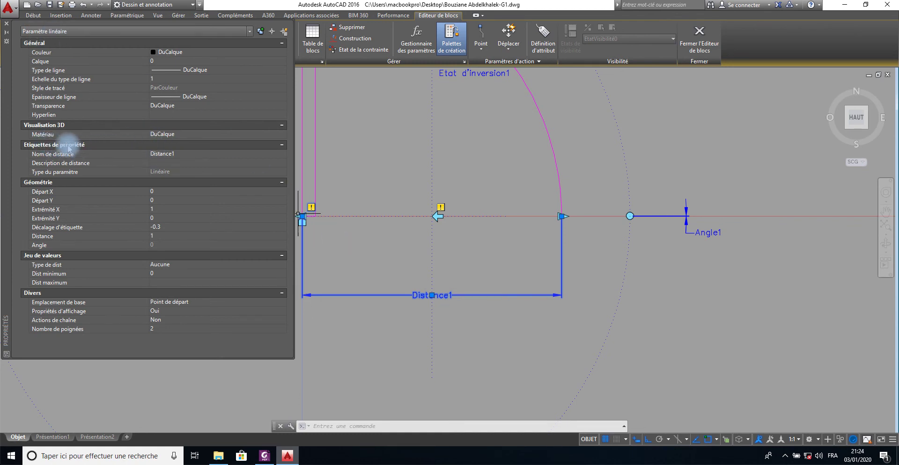
# - Rename the distance to 'Largeur de porte' and set its grip count to 1
pyautogui.click(164, 155)
pyautogui.write('Large')
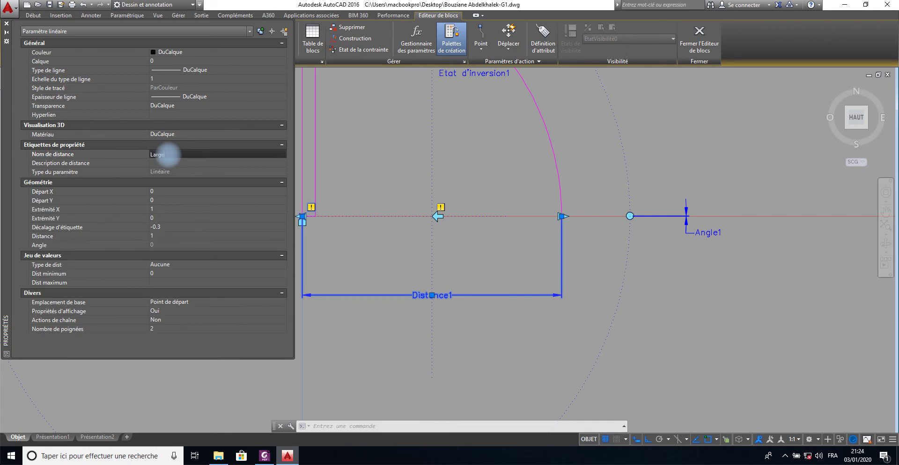
pyautogui.write('ur de porte')
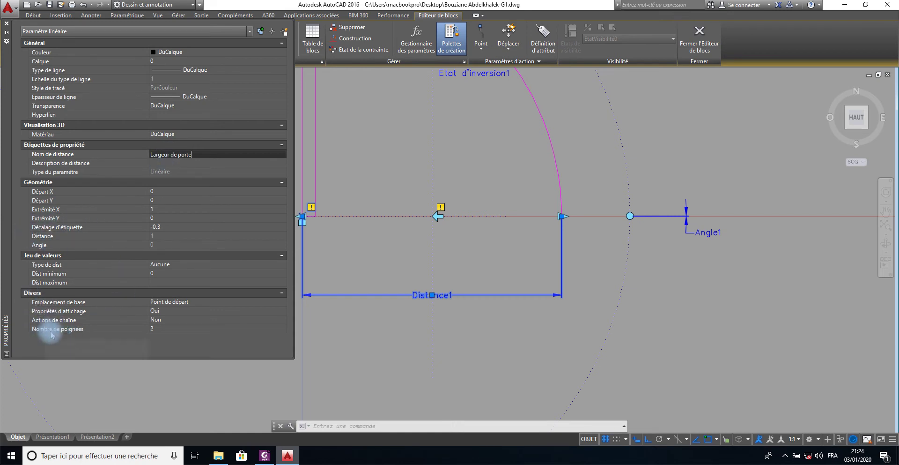
pyautogui.click(211, 330)
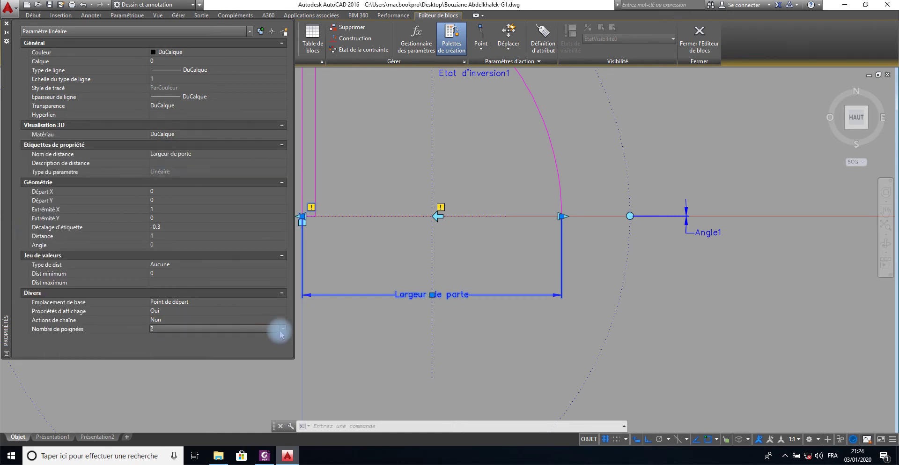
pyautogui.click(184, 346)
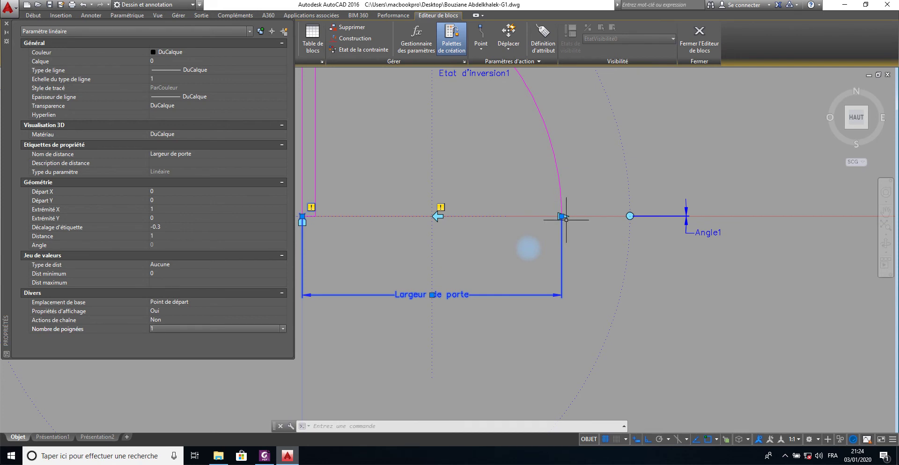
pyautogui.click(6, 25)
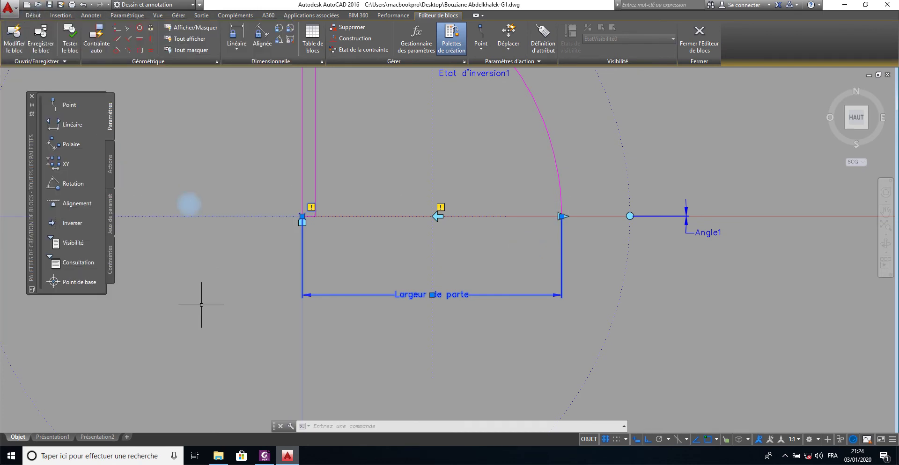
# - Place Visibilité1 at the door leaf's top endpoint and window-select the door geometry
pyautogui.press('Escape')
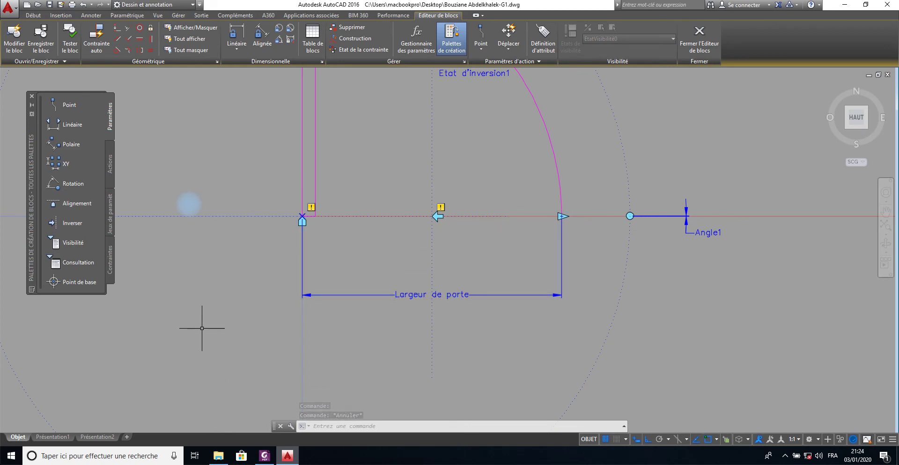
pyautogui.moveTo(186, 266); pyautogui.dragTo(171, 317, button='middle')
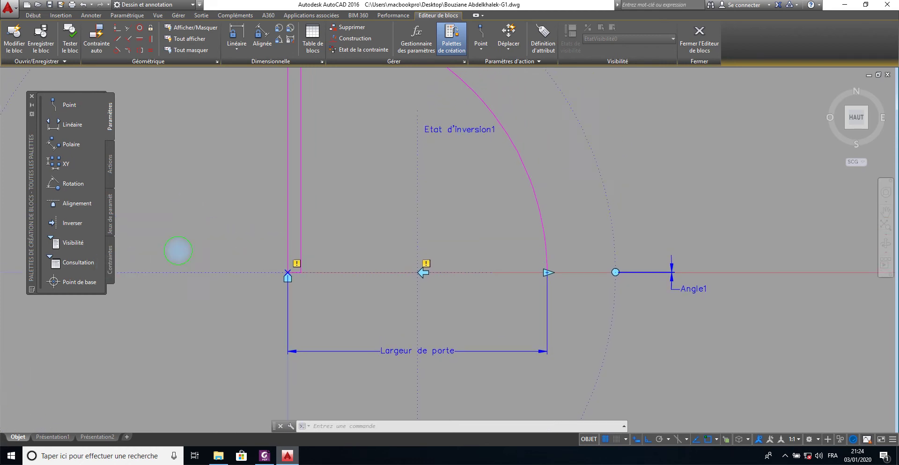
pyautogui.moveTo(181, 240); pyautogui.dragTo(188, 314, button='middle')
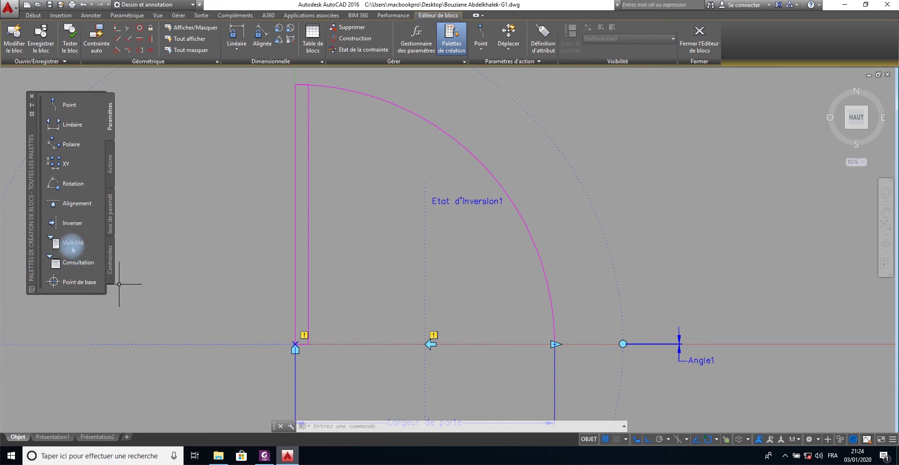
pyautogui.click(97, 246)
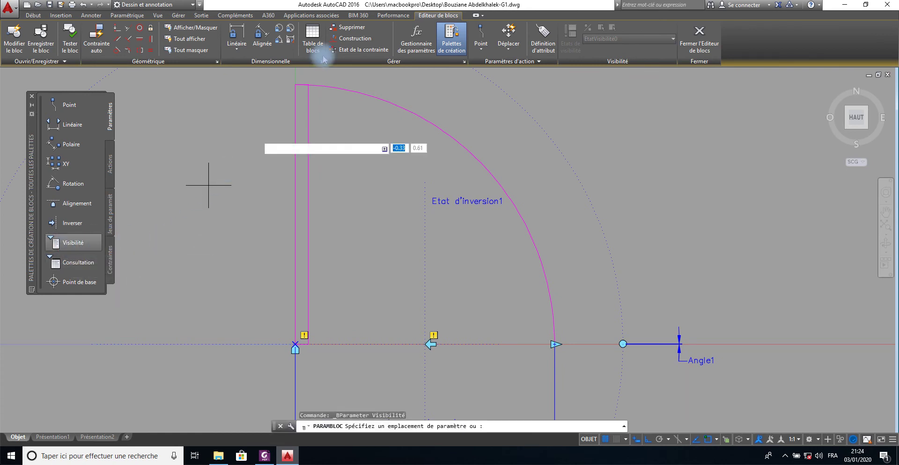
pyautogui.click(295, 85)
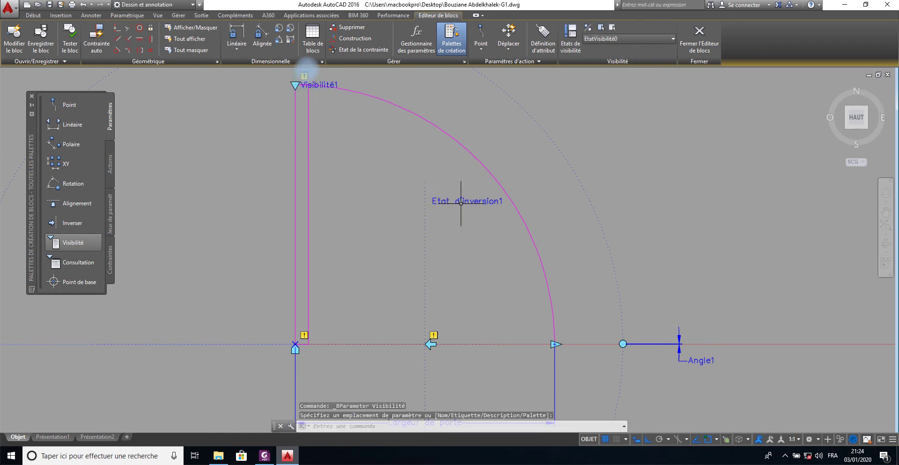
pyautogui.click(470, 127)
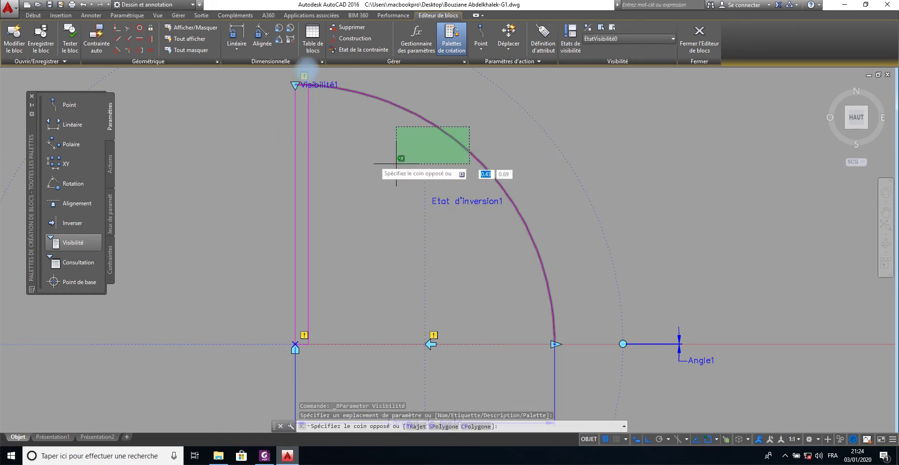
pyautogui.click(276, 161)
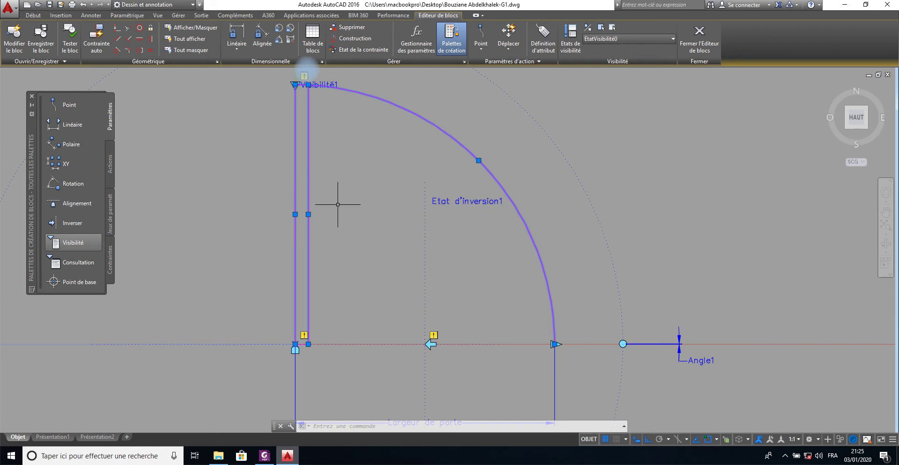
pyautogui.scroll(-4, 318, 263)
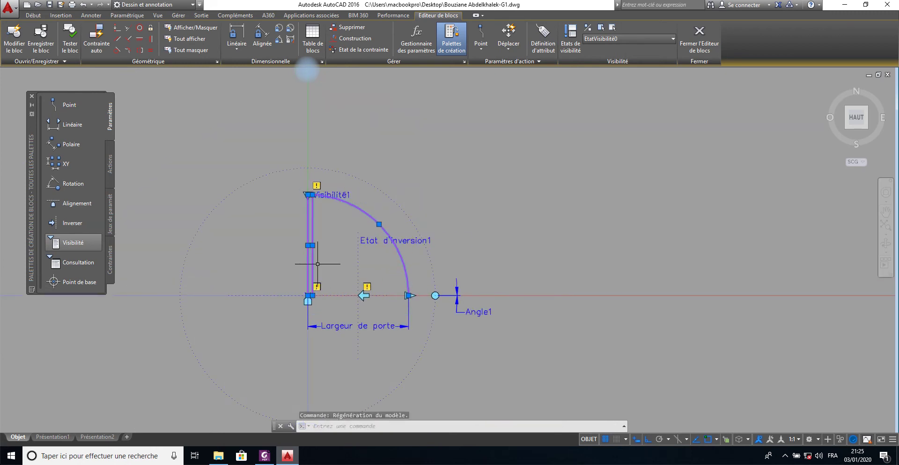
pyautogui.click(32, 17)
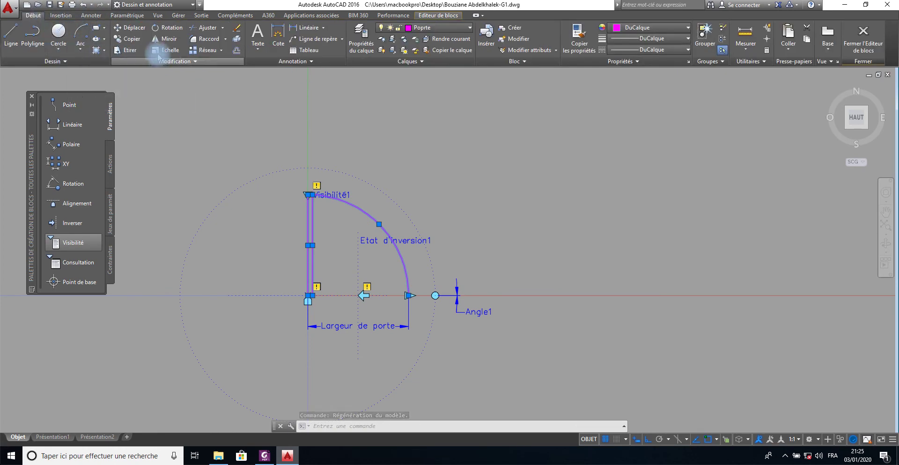
pyautogui.click(132, 39)
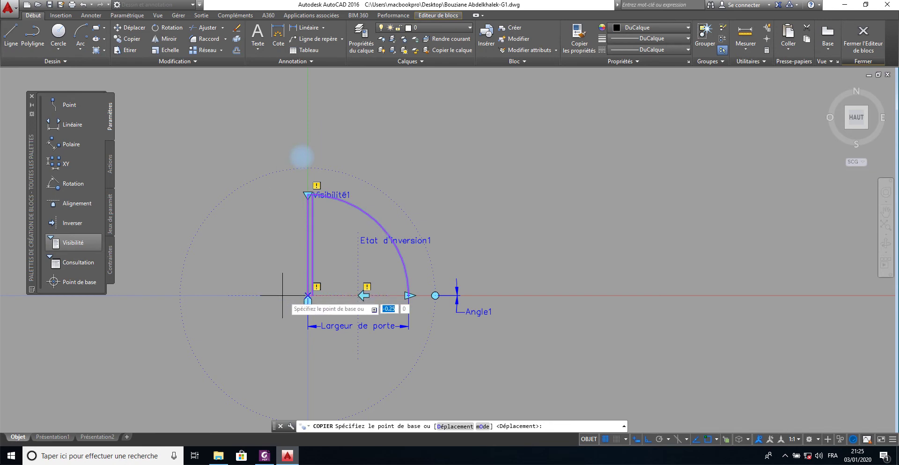
pyautogui.click(358, 295)
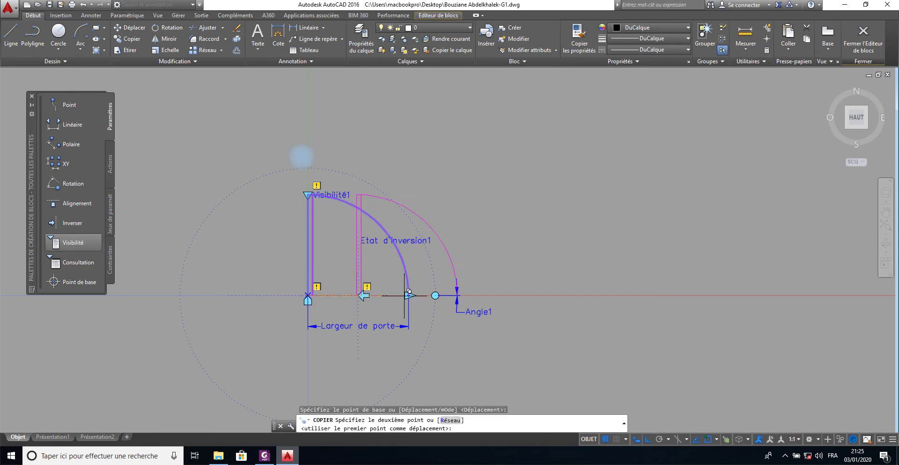
pyautogui.click(613, 284)
pyautogui.rightClick(594, 301)
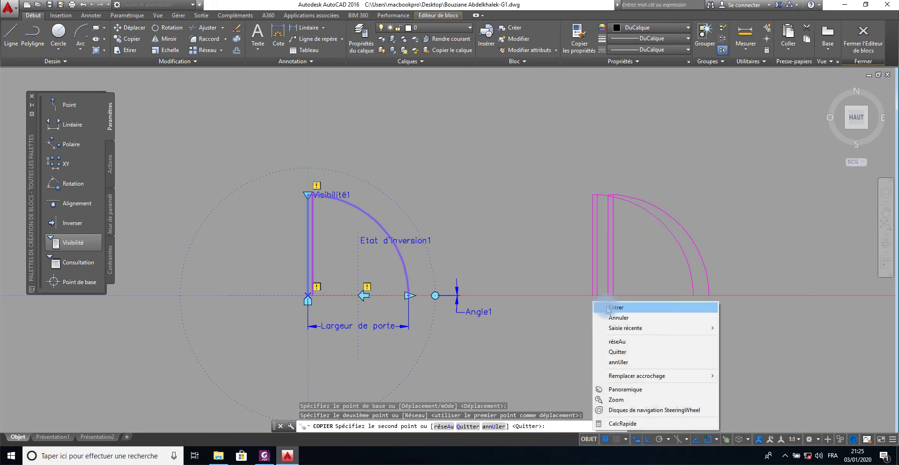
pyautogui.click(607, 308)
pyautogui.moveTo(641, 191); pyautogui.dragTo(488, 112, button='middle')
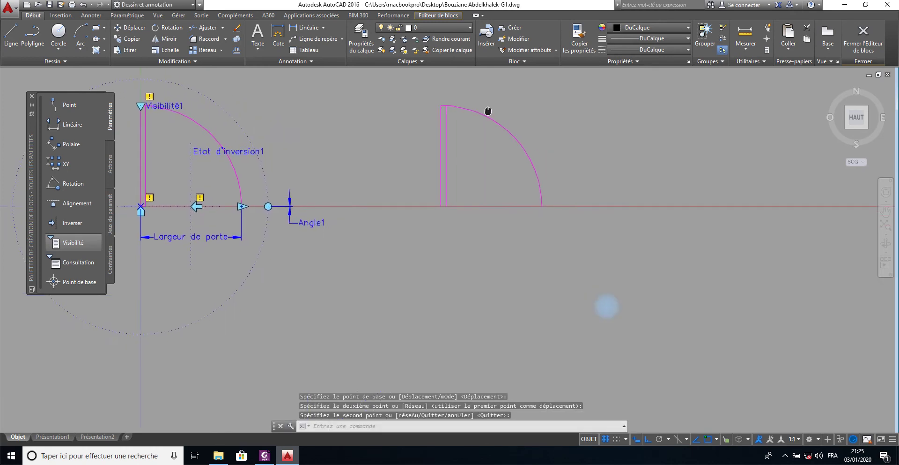
pyautogui.scroll(-2, 520, 106)
pyautogui.click(546, 122)
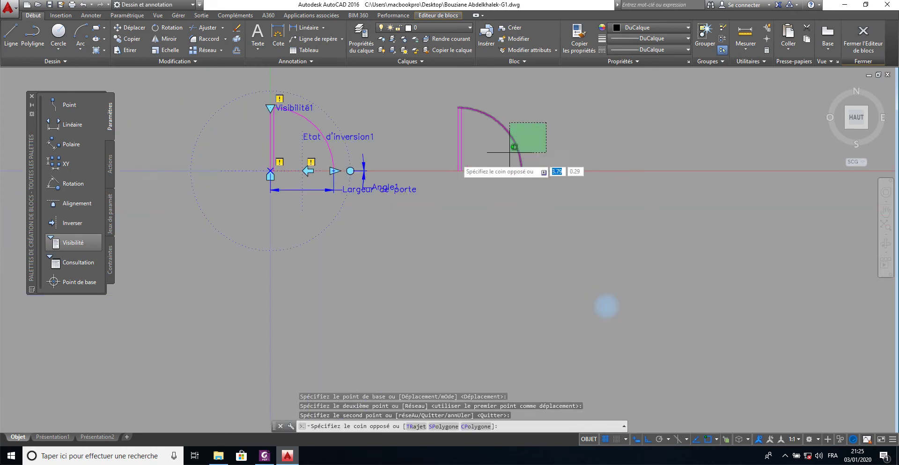
pyautogui.click(436, 163)
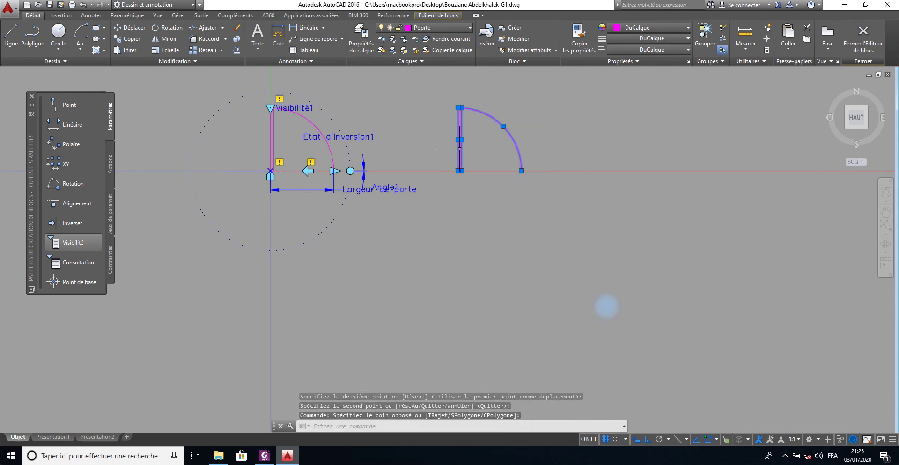
pyautogui.scroll(4, 483, 146)
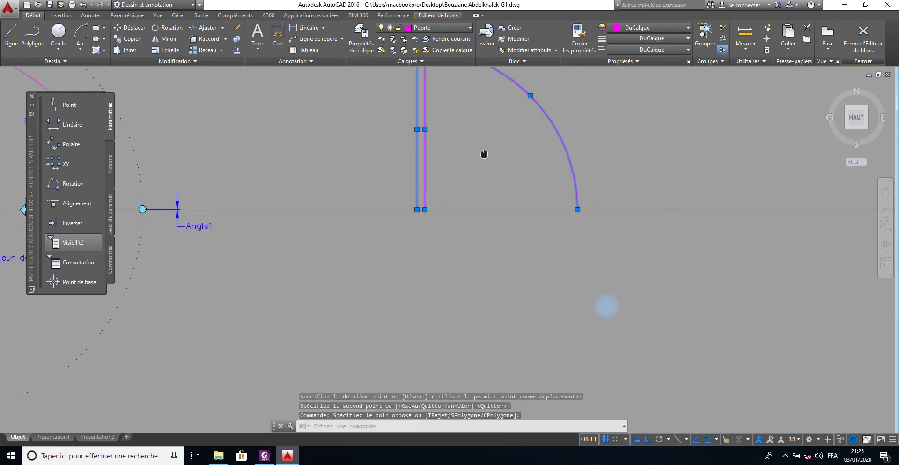
pyautogui.moveTo(482, 147); pyautogui.dragTo(511, 208, button='middle')
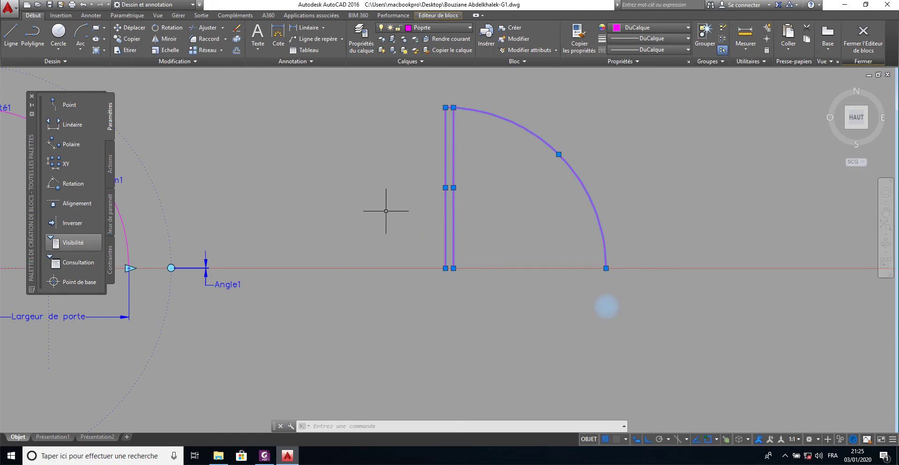
pyautogui.moveTo(386, 211); pyautogui.dragTo(568, 184, button='middle')
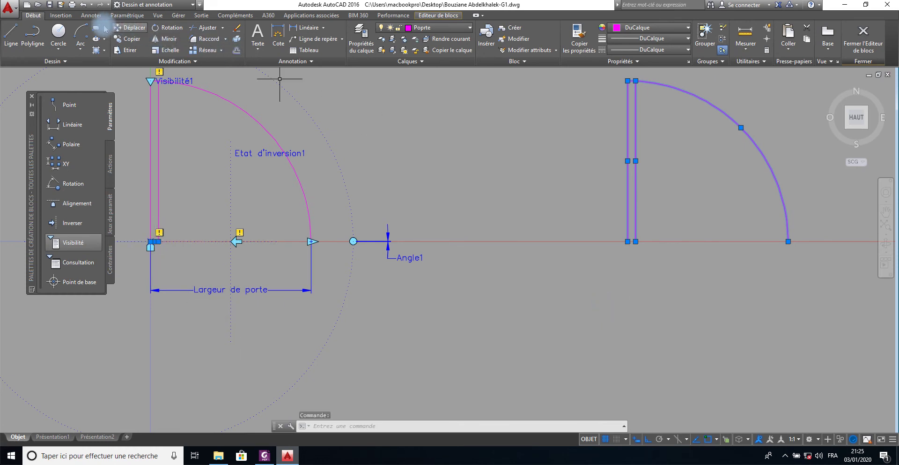
pyautogui.click(82, 5)
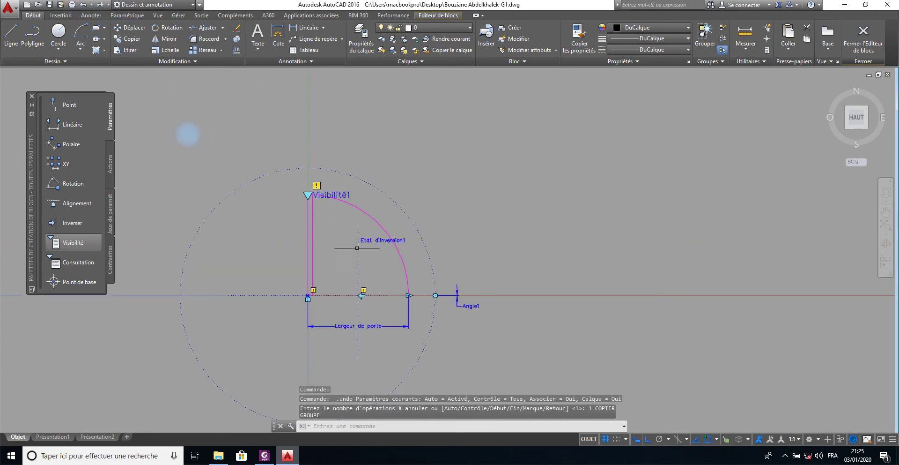
# - Send the selected object at the door's hinge corner behind the others
pyautogui.scroll(5, 328, 290)
pyautogui.moveTo(329, 290); pyautogui.dragTo(457, 210, button='middle')
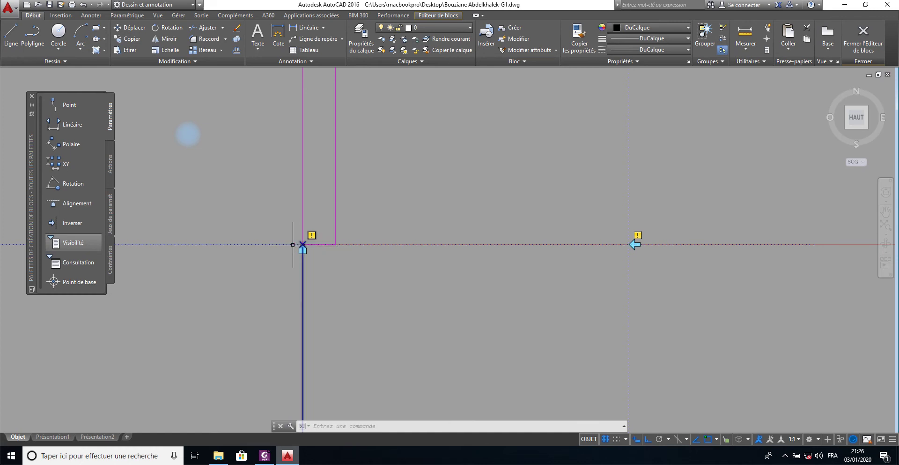
pyautogui.rightClick(272, 244)
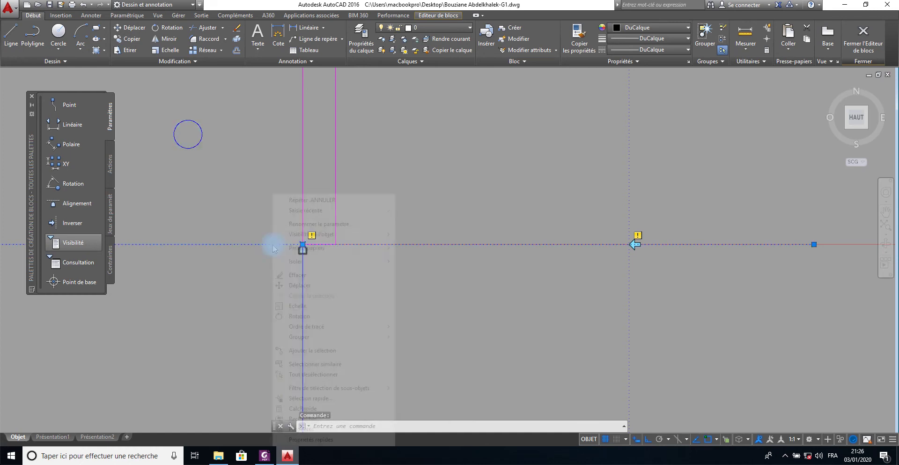
pyautogui.moveTo(307, 326)
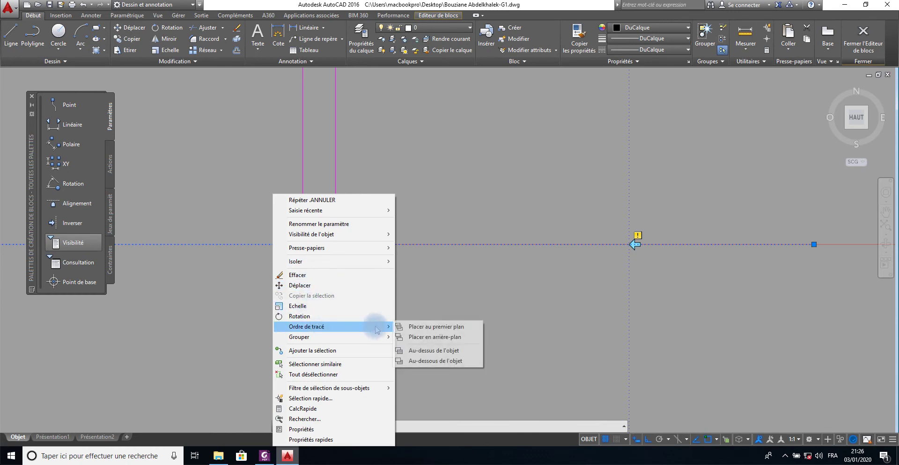
pyautogui.click(450, 336)
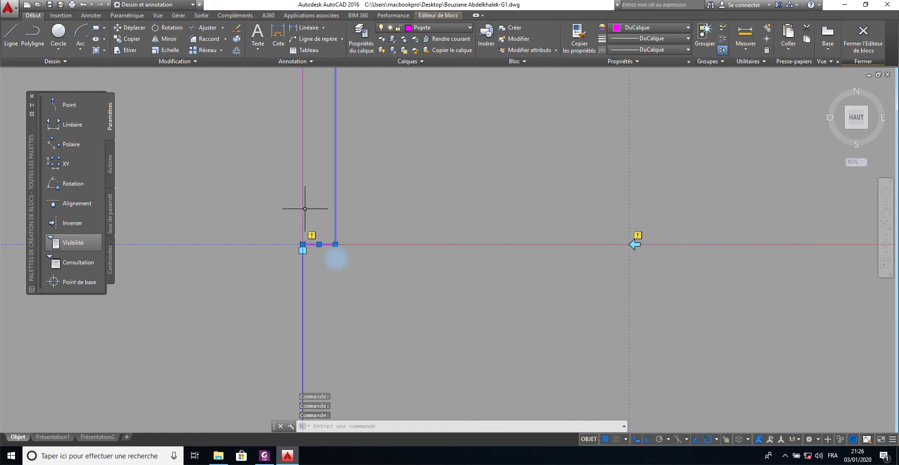
# - Select the short line across the leaf's top and the door's swing arc
pyautogui.scroll(-1, 356, 155)
pyautogui.scroll(-2, 354, 169)
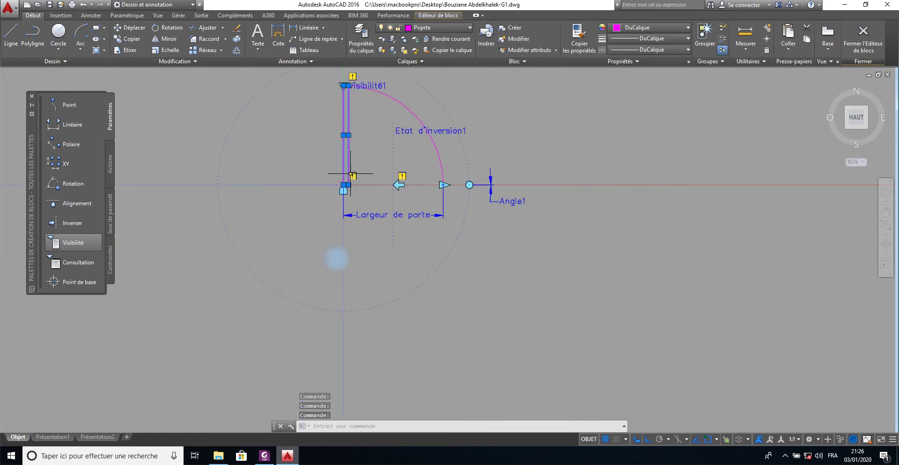
pyautogui.scroll(3, 349, 108)
pyautogui.moveTo(343, 106); pyautogui.dragTo(378, 260, button='middle')
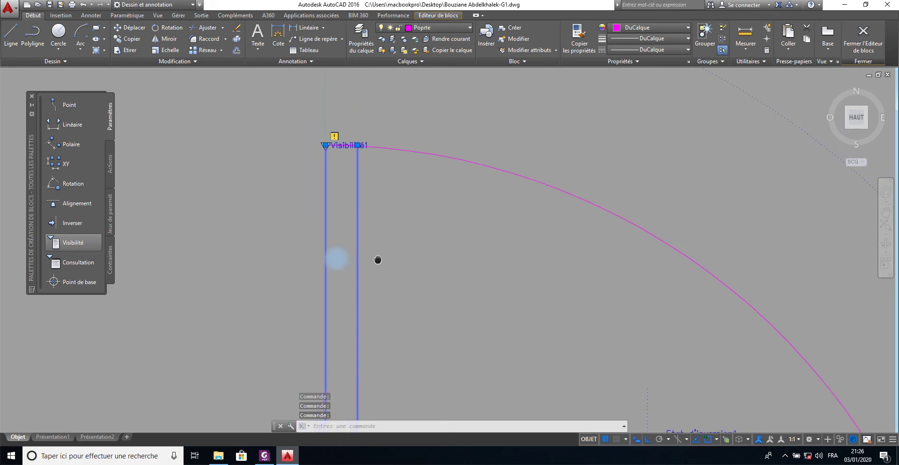
pyautogui.scroll(2, 342, 150)
pyautogui.scroll(4, 341, 148)
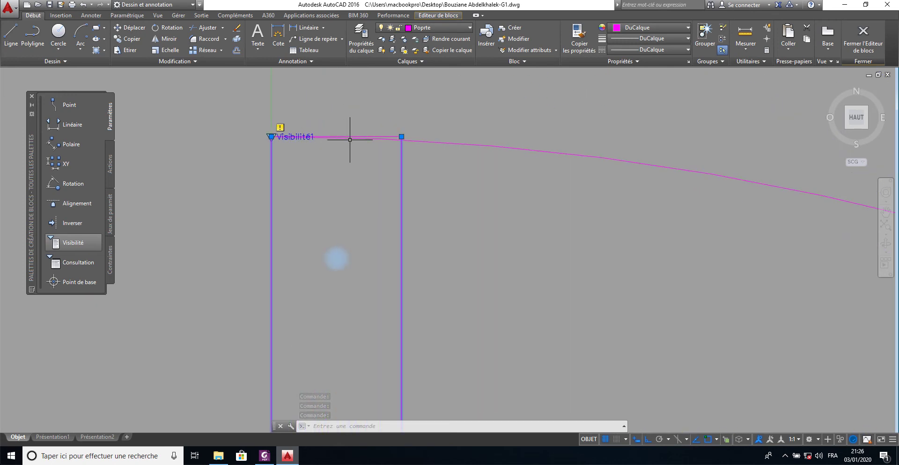
pyautogui.scroll(5, 350, 140)
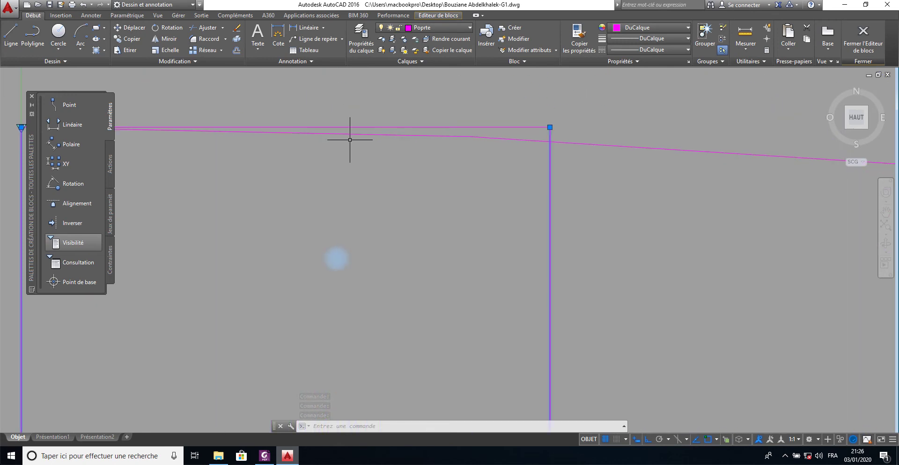
pyautogui.click(413, 127)
pyautogui.scroll(-5, 422, 189)
pyautogui.scroll(-3, 422, 194)
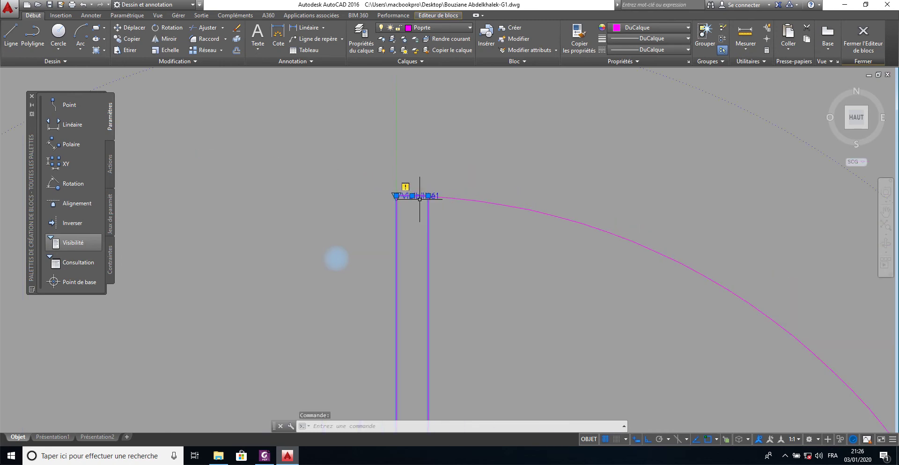
pyautogui.scroll(-1, 441, 201)
pyautogui.moveTo(457, 209); pyautogui.dragTo(370, 186, button='middle')
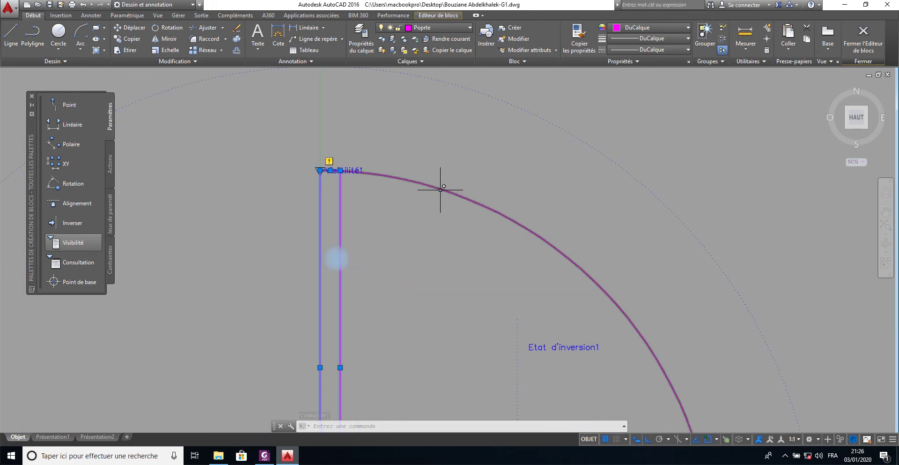
pyautogui.click(440, 190)
pyautogui.scroll(-2, 445, 230)
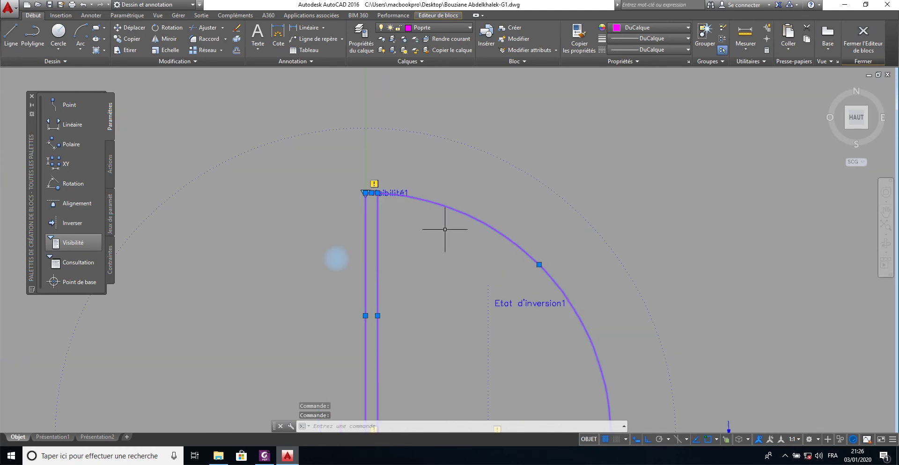
# - Copy the door leaf and arc from its lower-left corner to the right
pyautogui.click(137, 39)
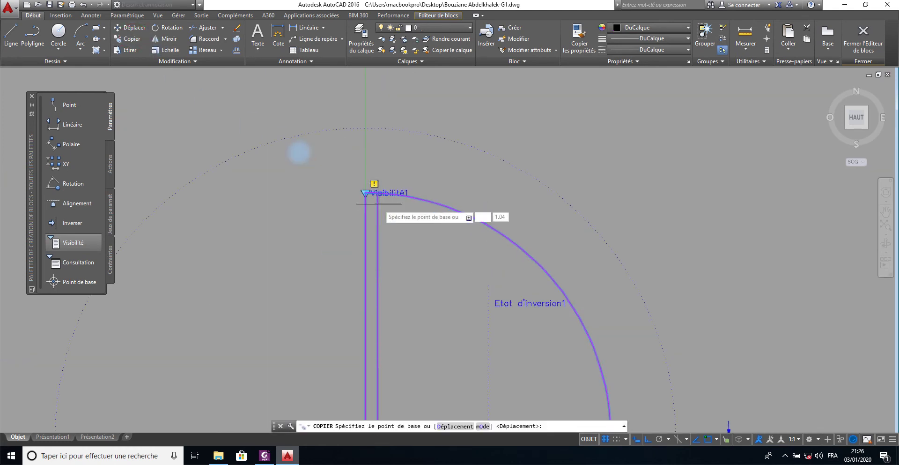
pyautogui.scroll(-3, 384, 218)
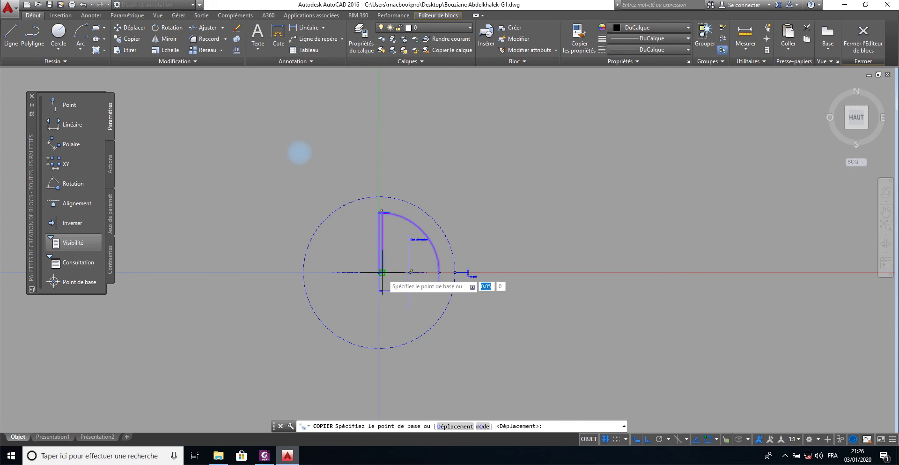
pyautogui.scroll(4, 372, 272)
pyautogui.scroll(4, 379, 272)
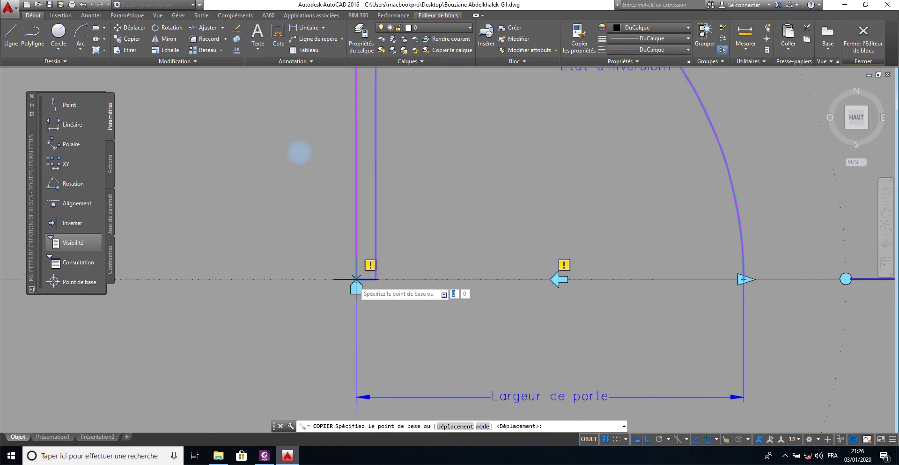
pyautogui.click(357, 279)
pyautogui.scroll(-2, 672, 252)
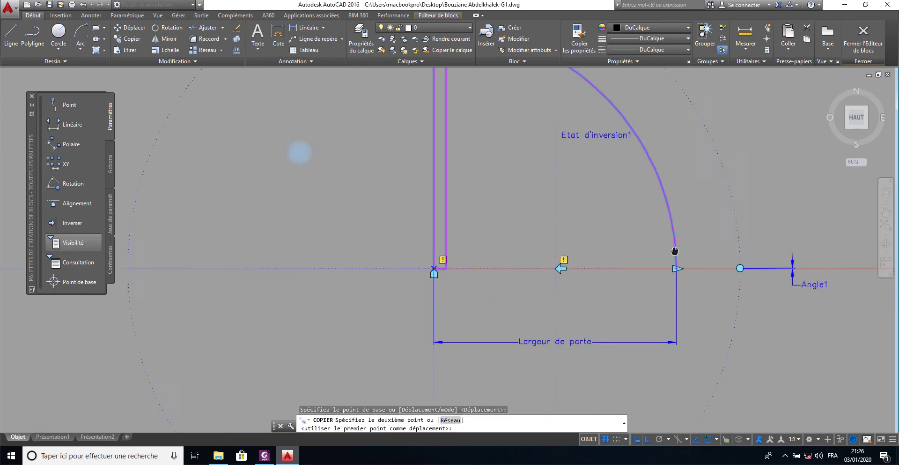
pyautogui.moveTo(673, 252); pyautogui.dragTo(492, 240, button='middle')
pyautogui.scroll(-4, 505, 242)
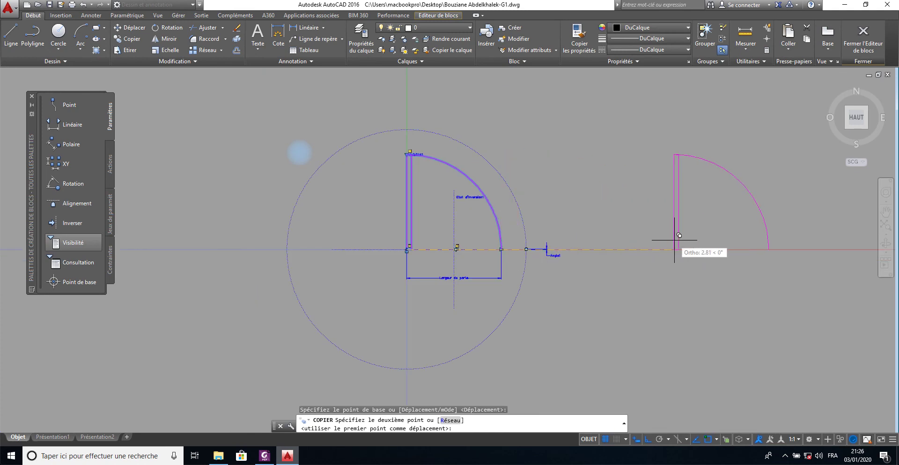
pyautogui.click(675, 249)
pyautogui.rightClick(636, 261)
pyautogui.click(652, 263)
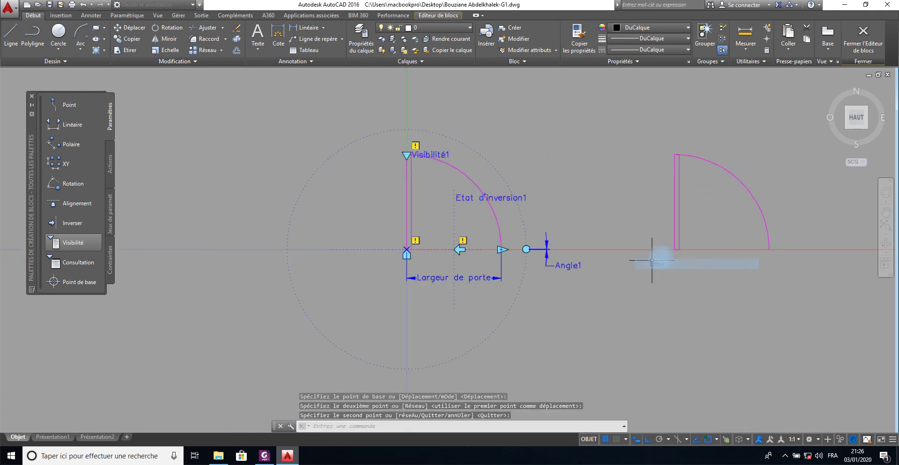
# - Window-select the copied door and start rotating it
pyautogui.click(776, 126)
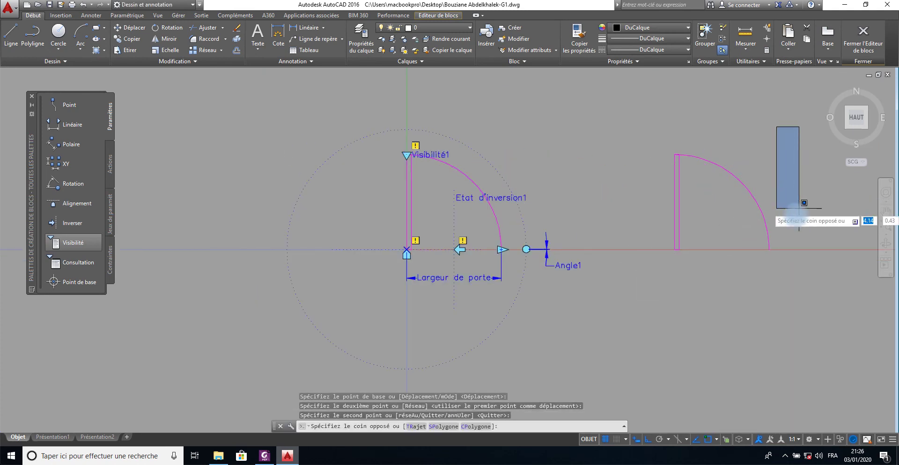
pyautogui.click(665, 306)
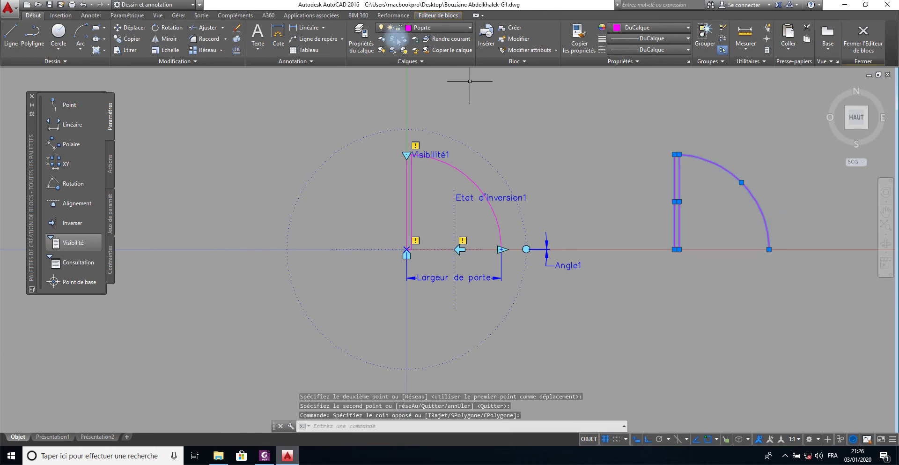
pyautogui.click(172, 32)
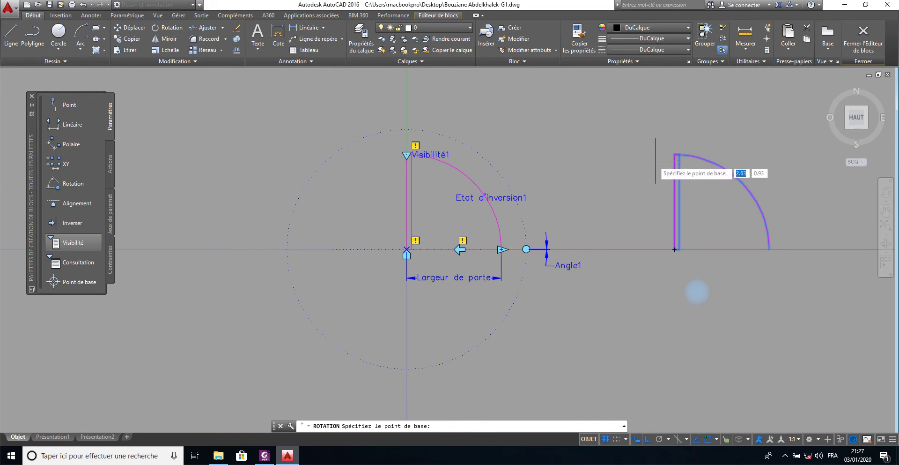
# - Rotate the copied door -45° about its lower-left corner
pyautogui.click(674, 249)
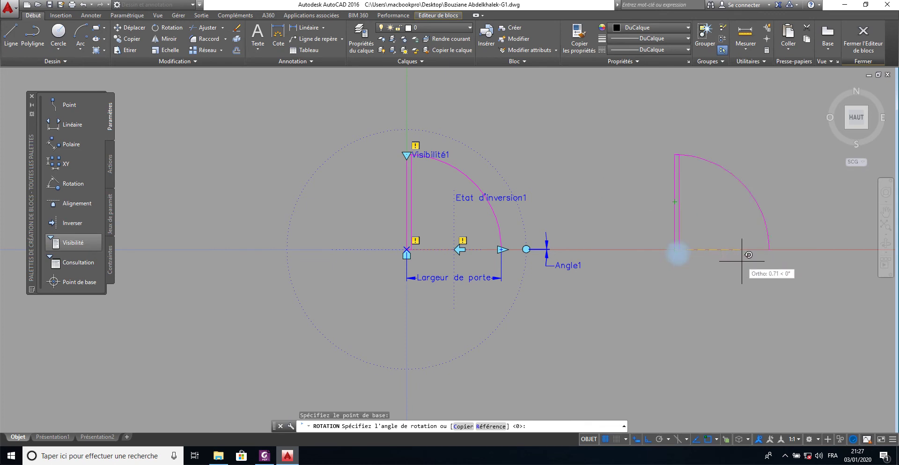
pyautogui.write('-45')
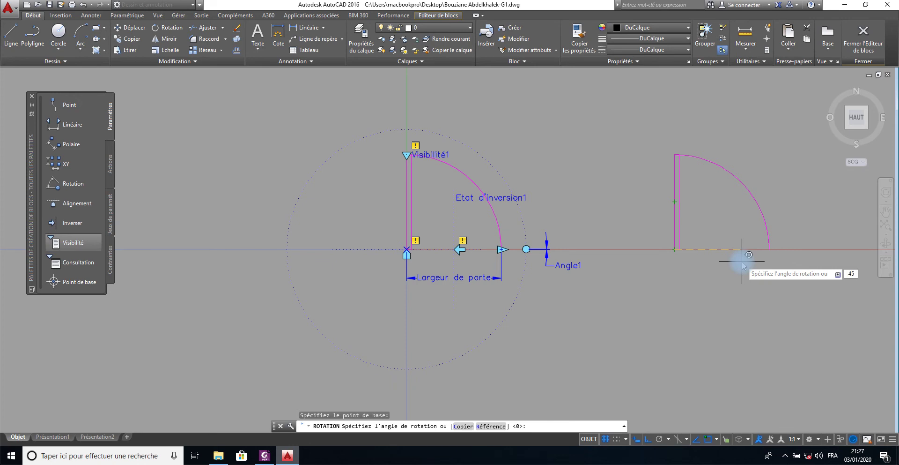
pyautogui.press('Return')
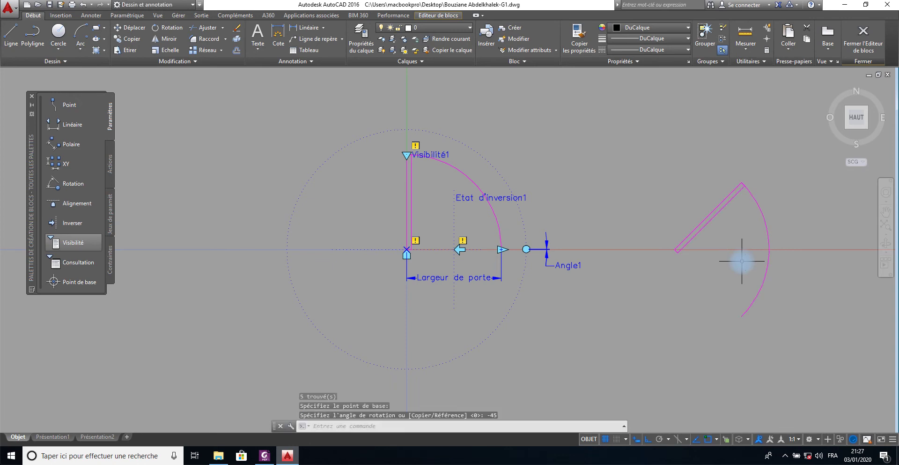
# - Draw a horizontal helper line from the rotated door's corner past the swing arc
pyautogui.click(10, 35)
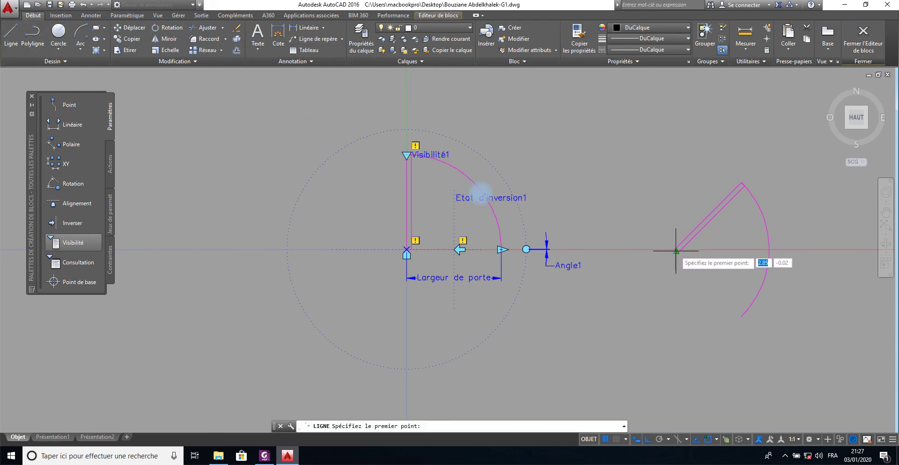
pyautogui.scroll(5, 676, 251)
pyautogui.click(659, 246)
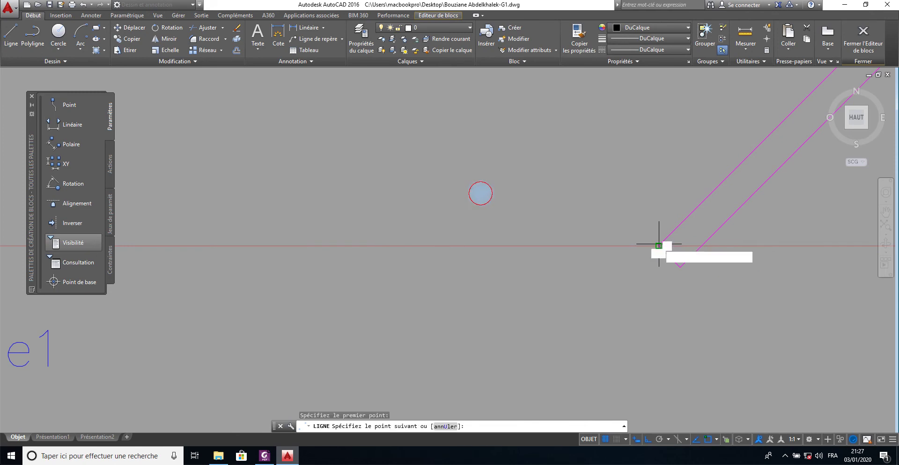
pyautogui.moveTo(815, 236); pyautogui.dragTo(556, 219, button='middle')
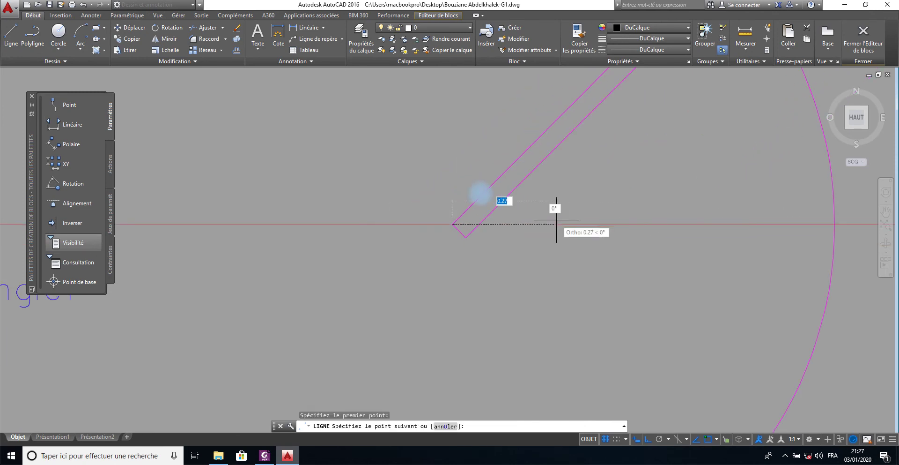
pyautogui.scroll(-2, 557, 219)
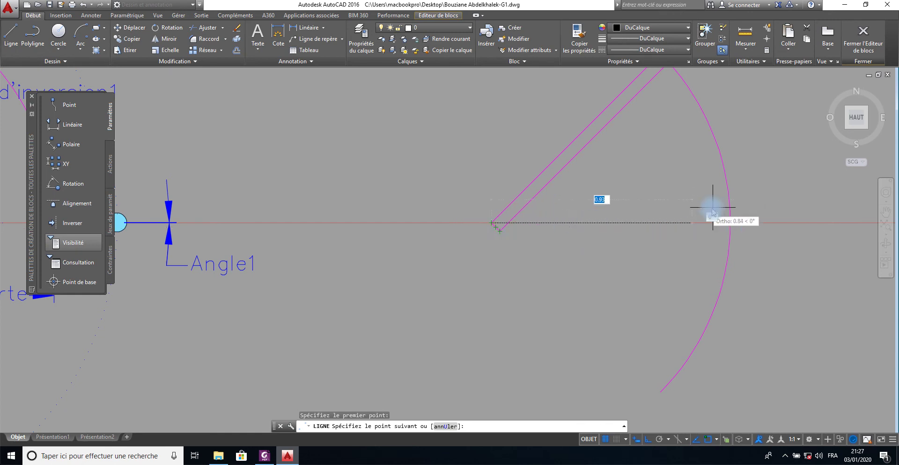
pyautogui.click(793, 222)
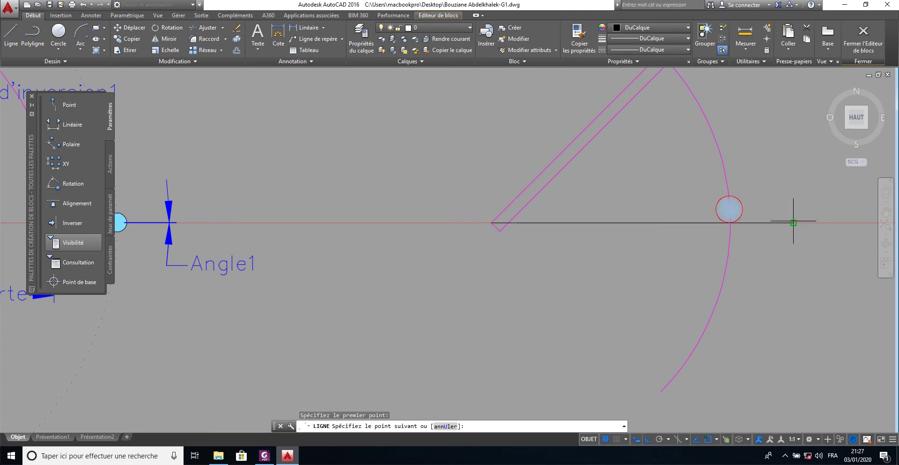
pyautogui.rightClick(815, 223)
pyautogui.click(815, 229)
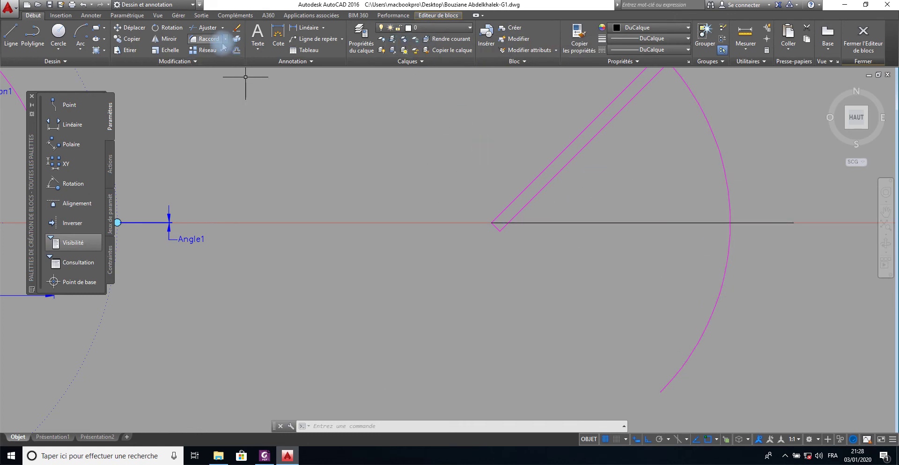
# - Trim the arc below the helper line, then erase the helper line
pyautogui.click(206, 28)
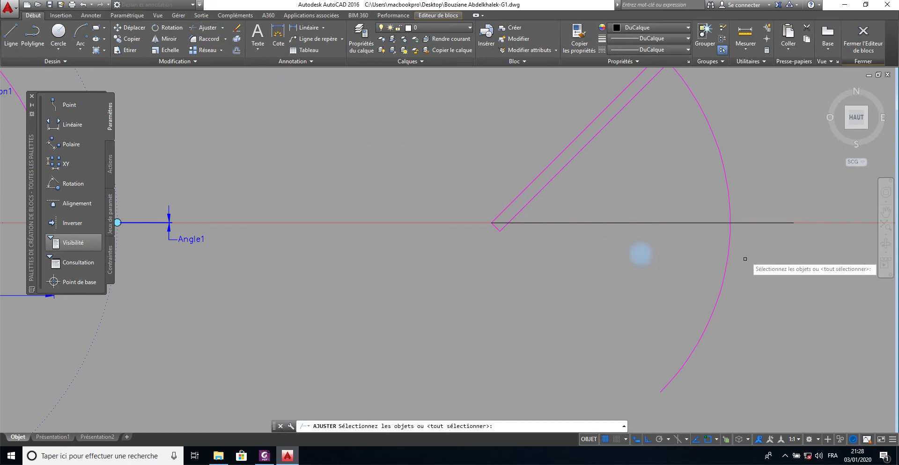
pyautogui.click(692, 222)
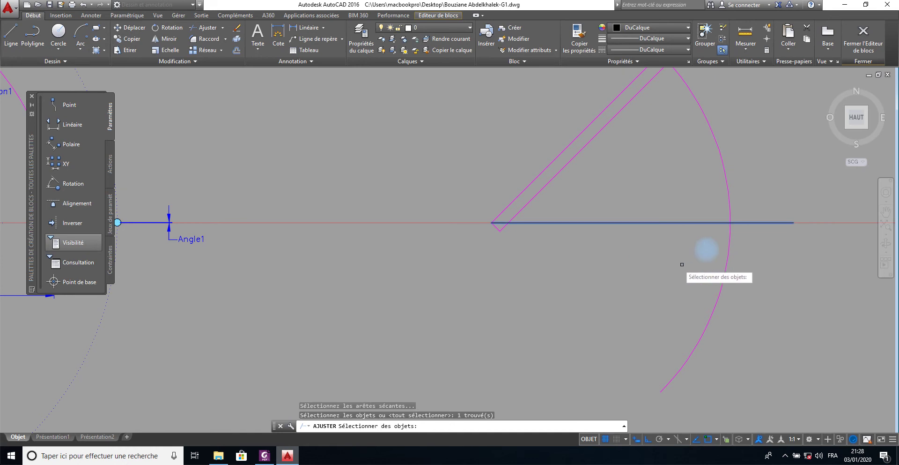
pyautogui.press('Return')
pyautogui.click(726, 265)
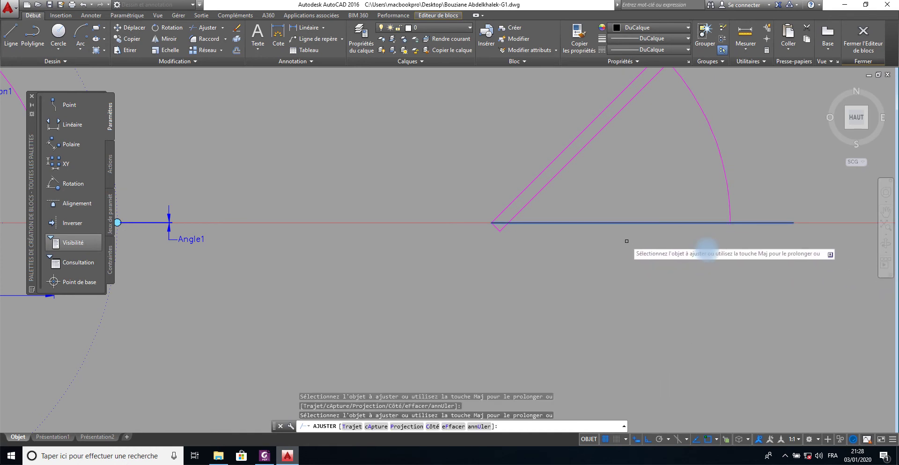
pyautogui.press('Escape')
pyautogui.click(624, 213)
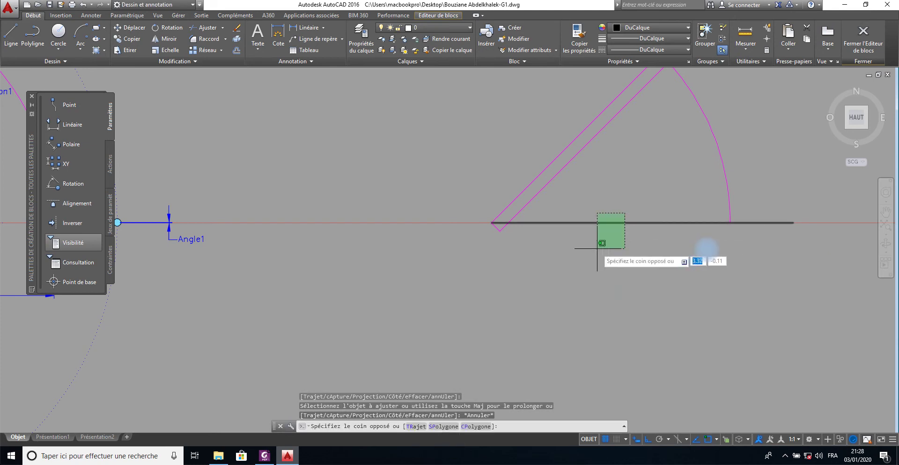
pyautogui.click(597, 248)
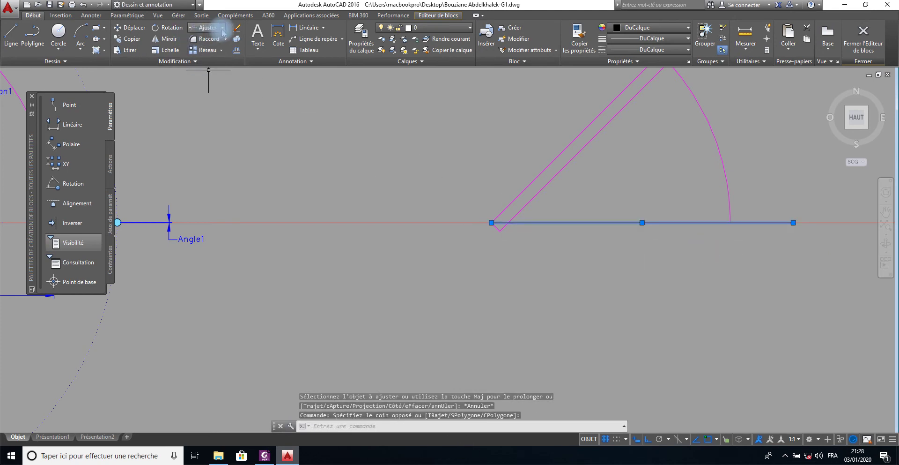
pyautogui.click(237, 27)
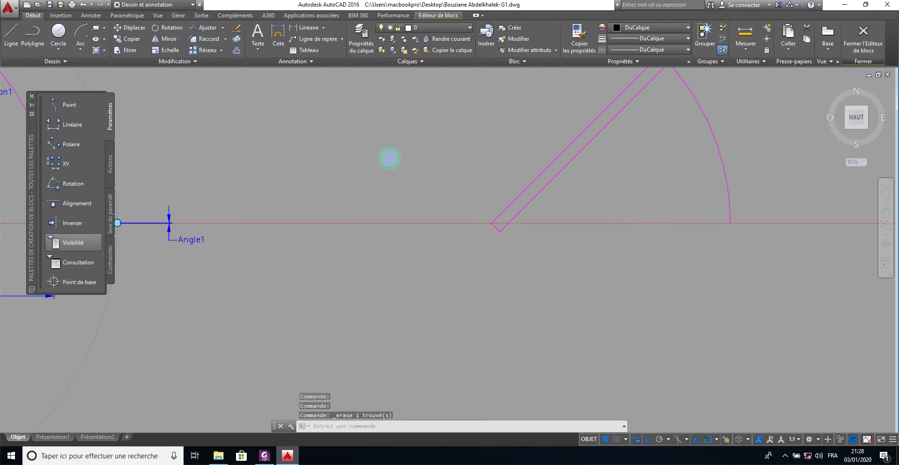
# - Move the rotated door and arc onto the Largeur de porte hinge point
pyautogui.moveTo(389, 158); pyautogui.dragTo(294, 228, button='middle')
pyautogui.click(689, 109)
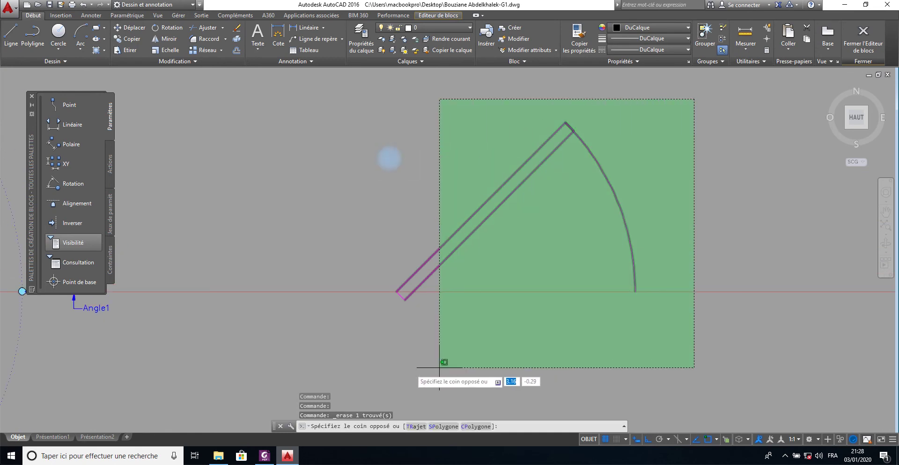
pyautogui.click(365, 354)
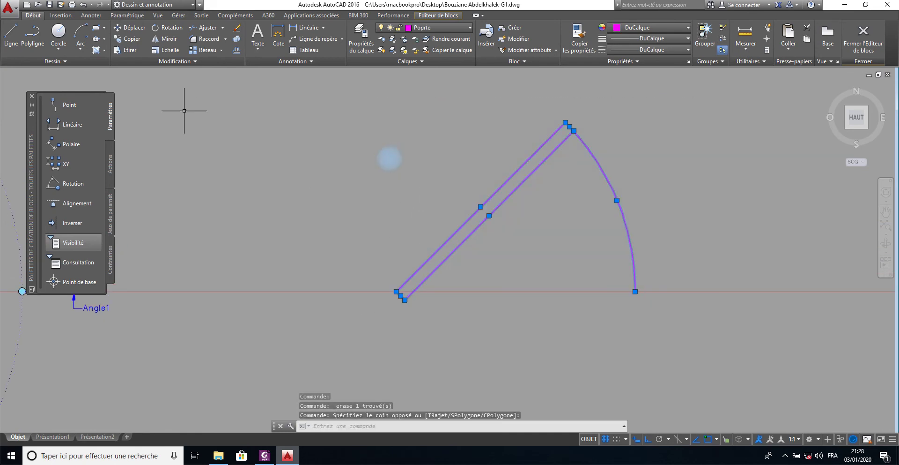
pyautogui.click(129, 41)
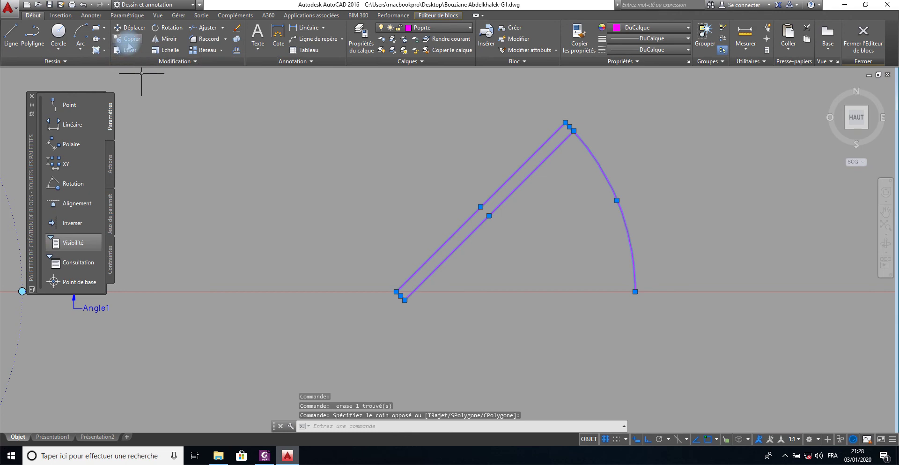
pyautogui.click(128, 27)
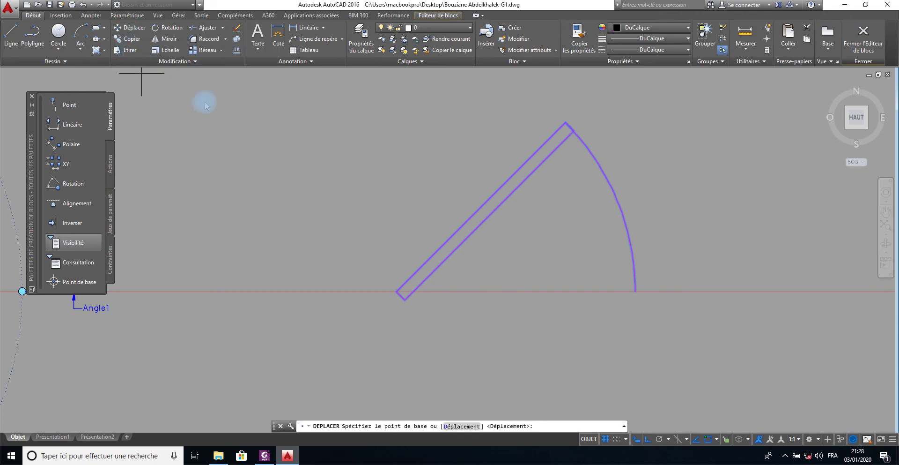
pyautogui.click(394, 287)
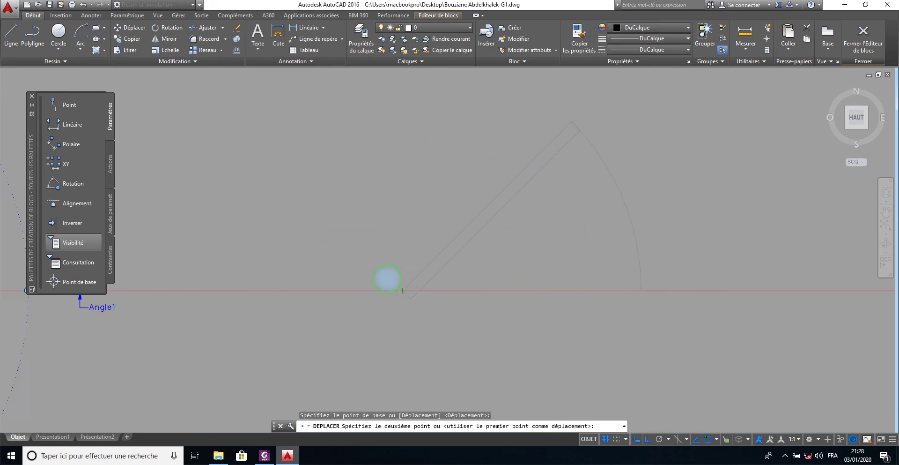
pyautogui.moveTo(281, 284)
pyautogui.mouseDown(button='middle')
pyautogui.moveTo(496, 251)
pyautogui.moveTo(512, 267)
pyautogui.mouseUp(button='middle')
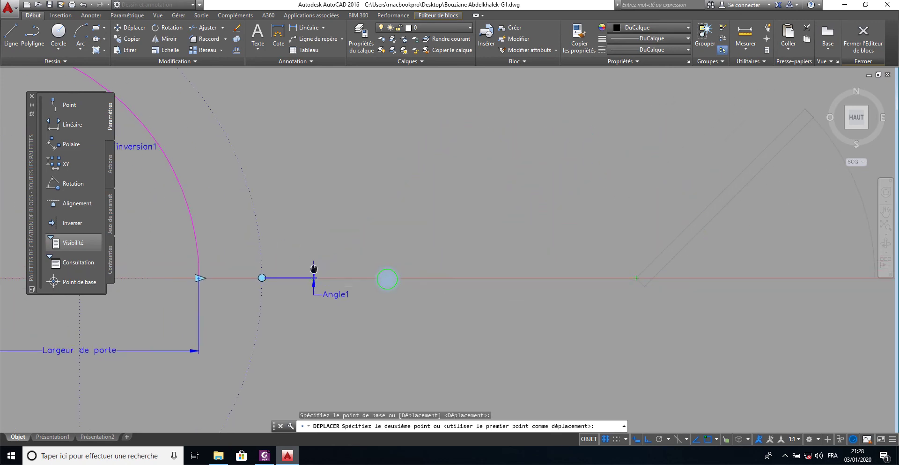
pyautogui.moveTo(314, 268); pyautogui.dragTo(544, 255, button='middle')
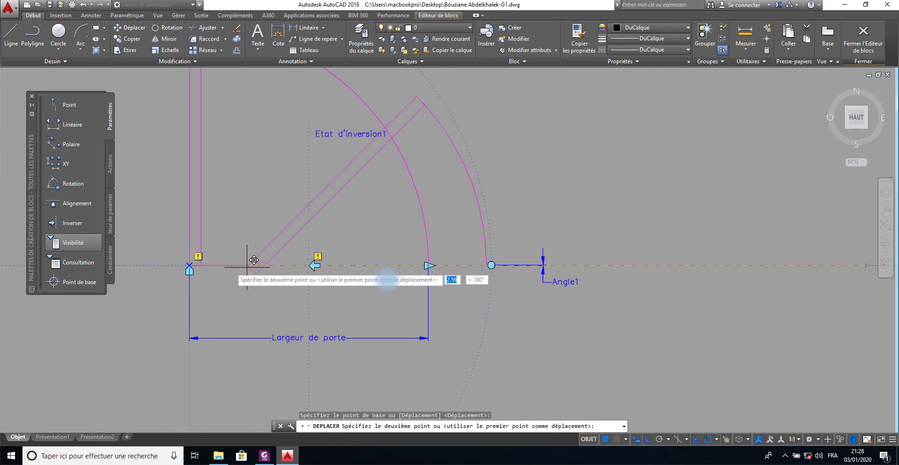
pyautogui.scroll(4, 208, 262)
pyautogui.scroll(2, 208, 263)
pyautogui.moveTo(235, 268); pyautogui.dragTo(501, 266, button='middle')
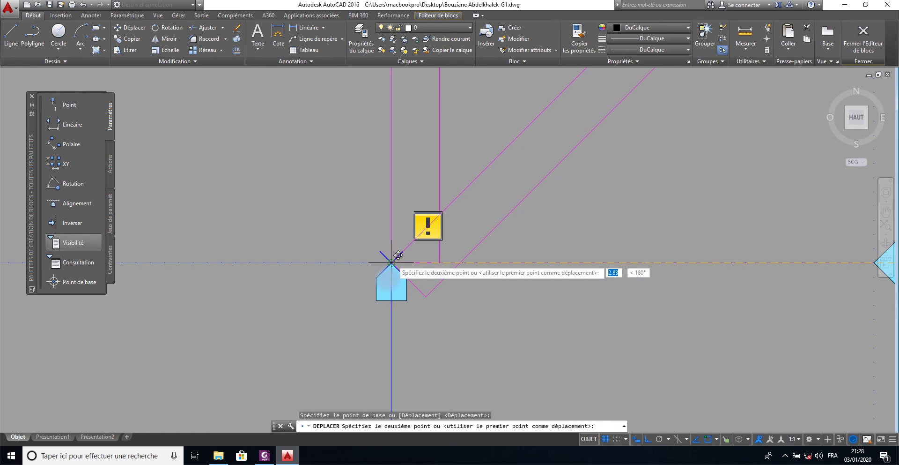
pyautogui.click(391, 262)
# - Recentre the view with Visibilité1 visible and show the block Actions list
pyautogui.scroll(-5, 576, 287)
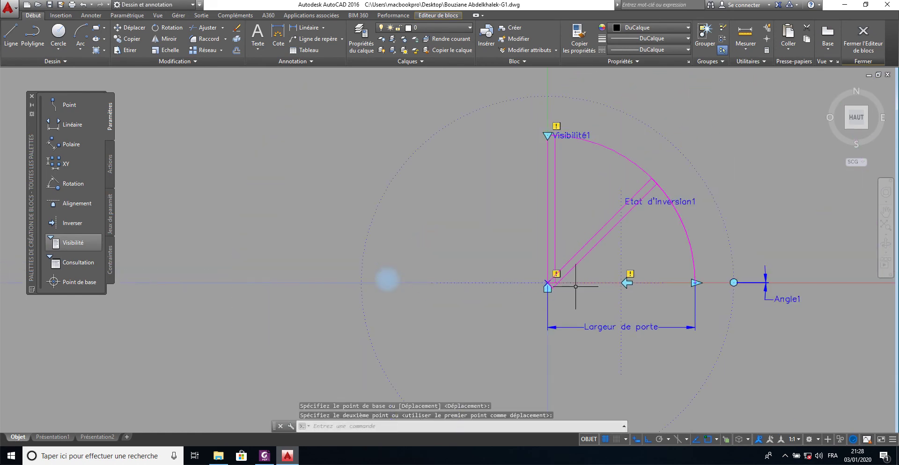
pyautogui.moveTo(576, 287); pyautogui.dragTo(420, 291, button='middle')
pyautogui.scroll(2, 424, 272)
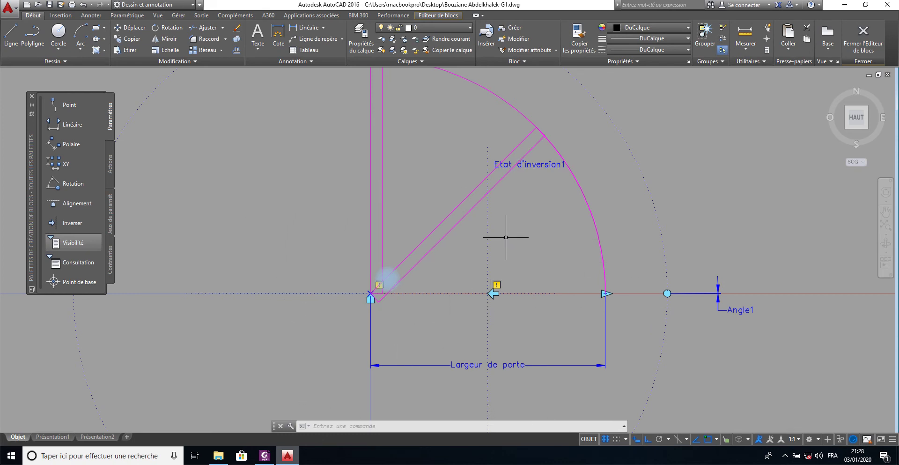
pyautogui.moveTo(501, 225); pyautogui.dragTo(429, 261, button='middle')
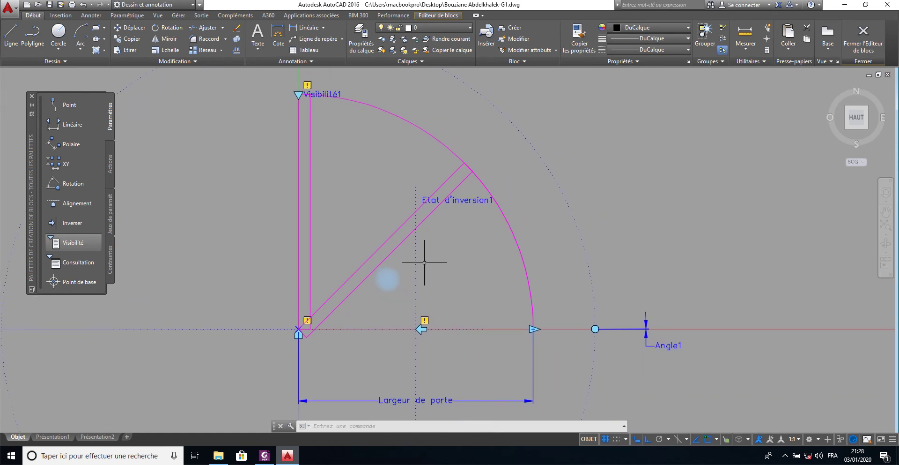
pyautogui.click(111, 171)
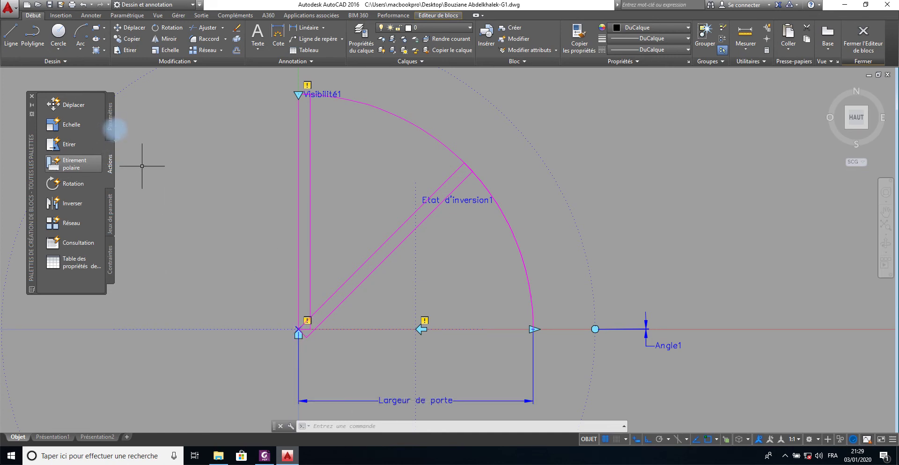
# - Add a Scale action on Largeur de porte covering all 20 objects via TOUT
pyautogui.click(76, 132)
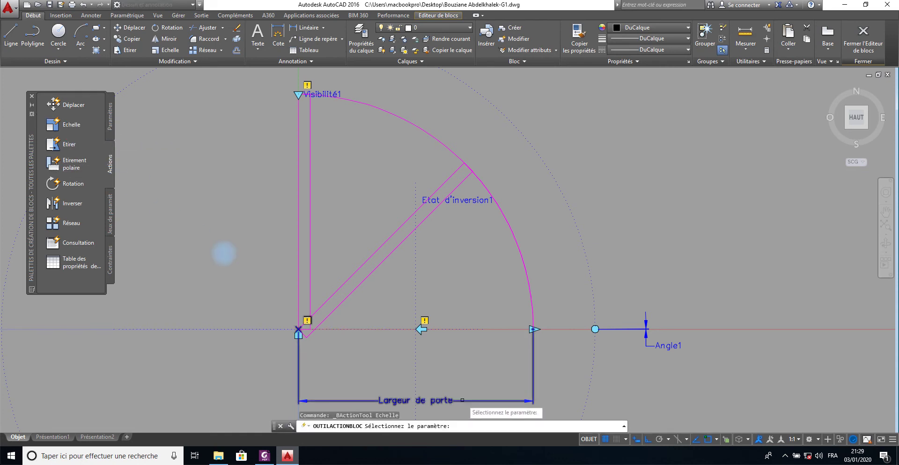
pyautogui.click(421, 330)
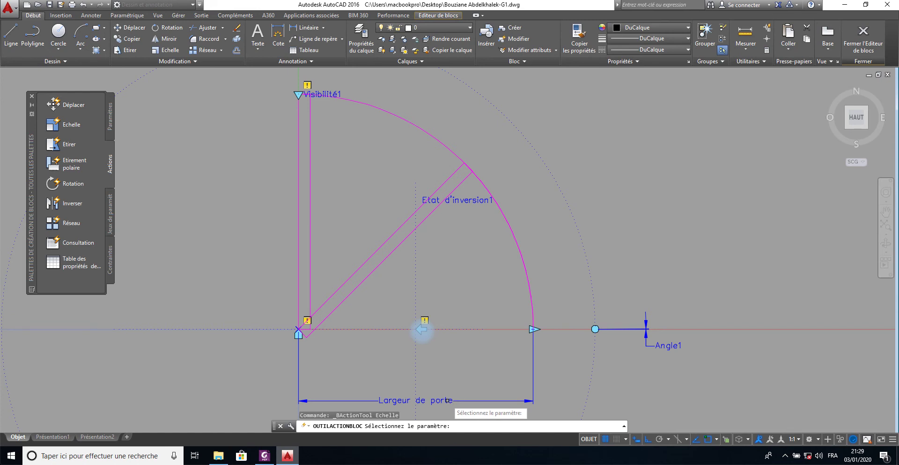
pyautogui.click(445, 400)
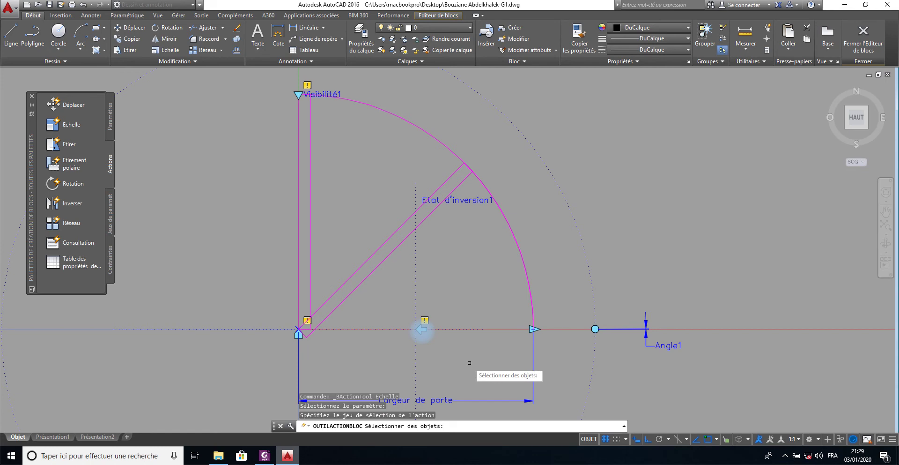
pyautogui.write('tout')
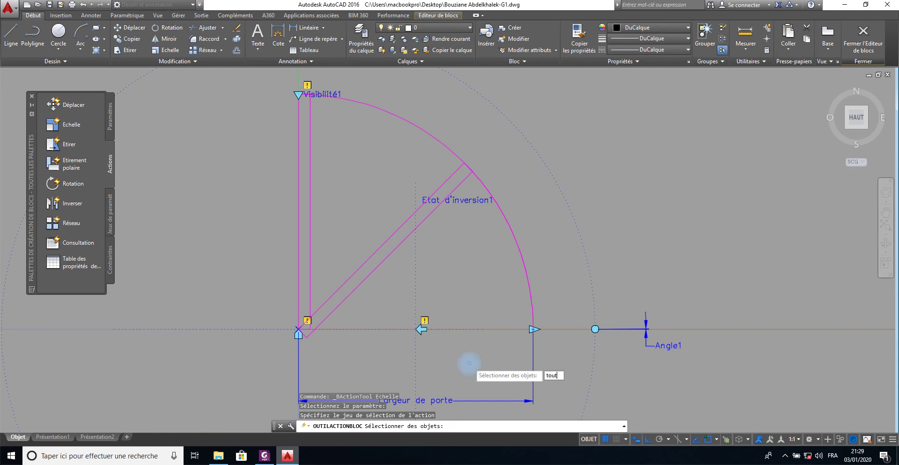
pyautogui.press('Return')
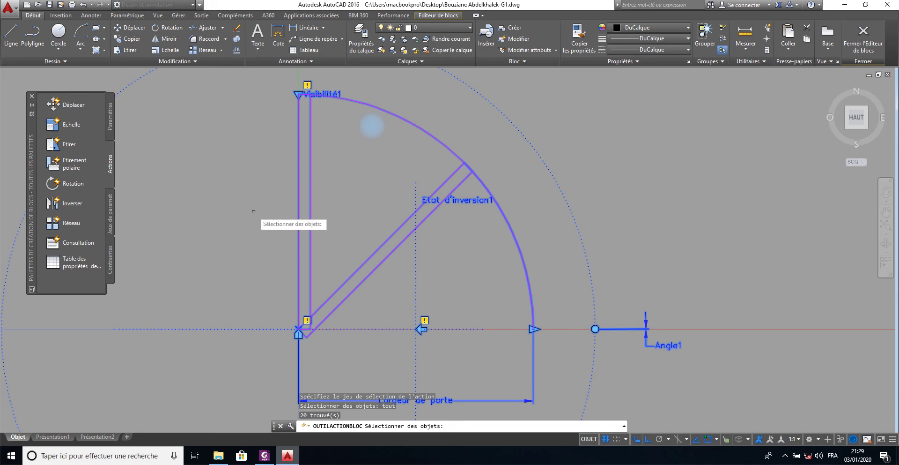
pyautogui.press('Return')
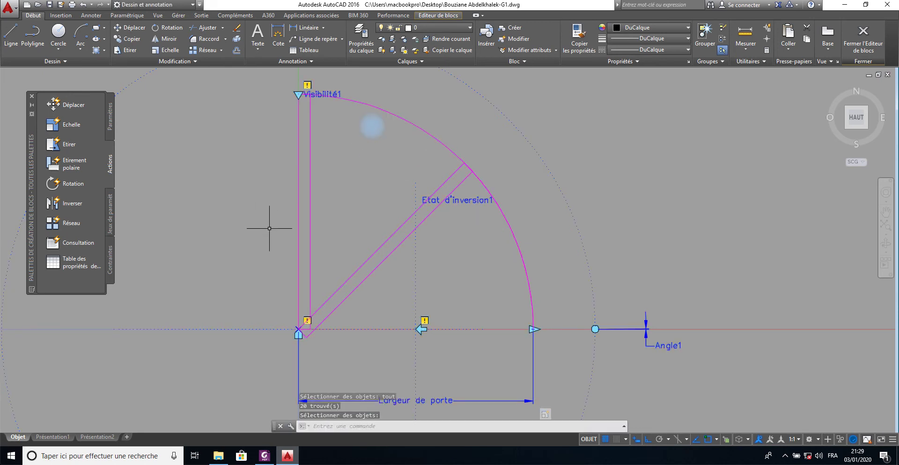
pyautogui.click(484, 423)
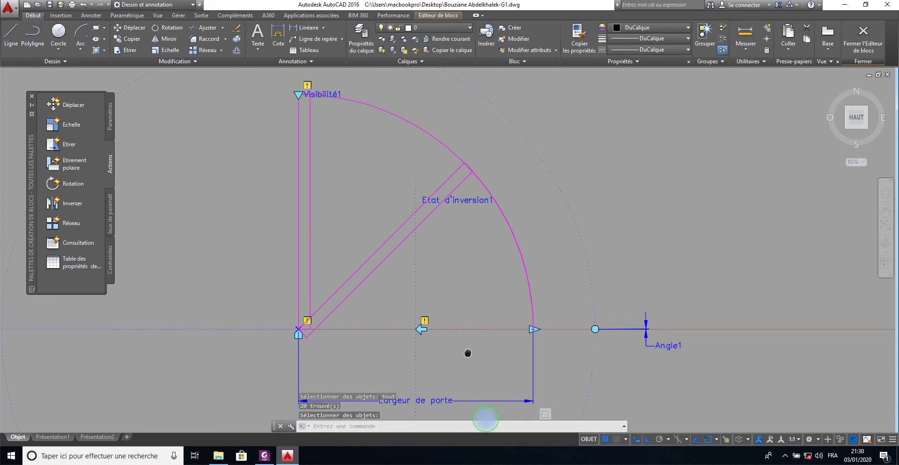
pyautogui.moveTo(468, 353); pyautogui.dragTo(446, 244, button='middle')
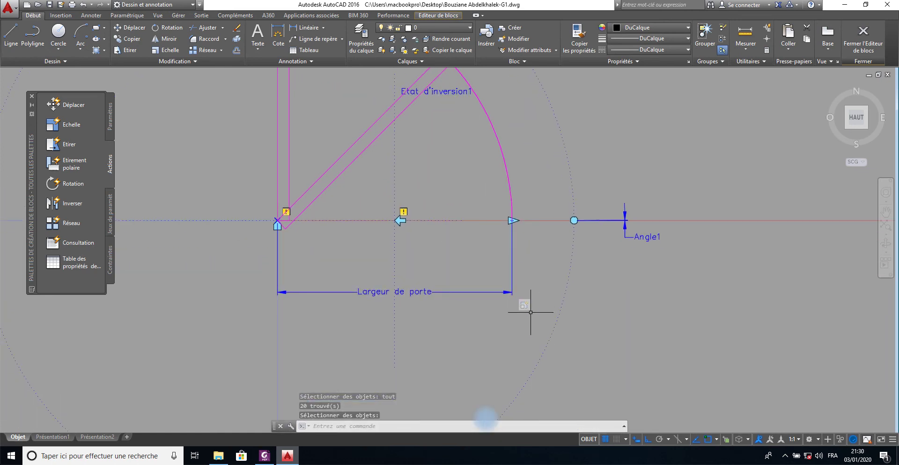
# - Attach a Rotation action to the Angle1 parameter, selecting all 21 block objects with TOUT
pyautogui.click(527, 308)
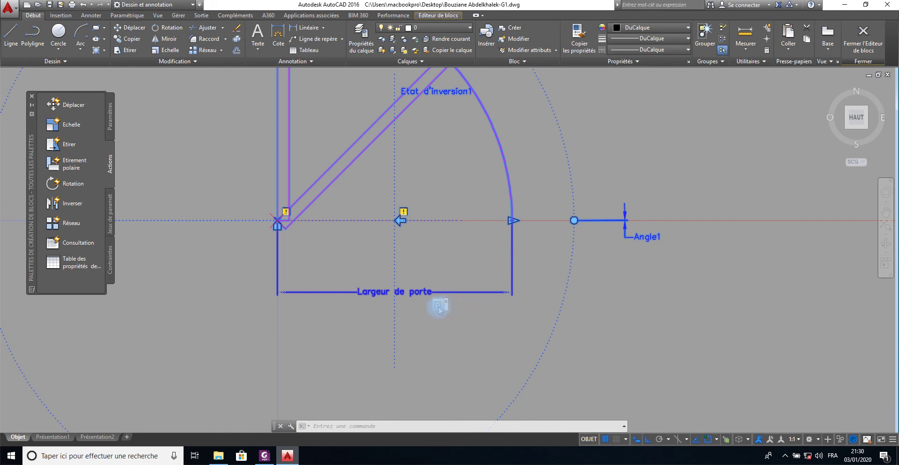
pyautogui.press('Escape')
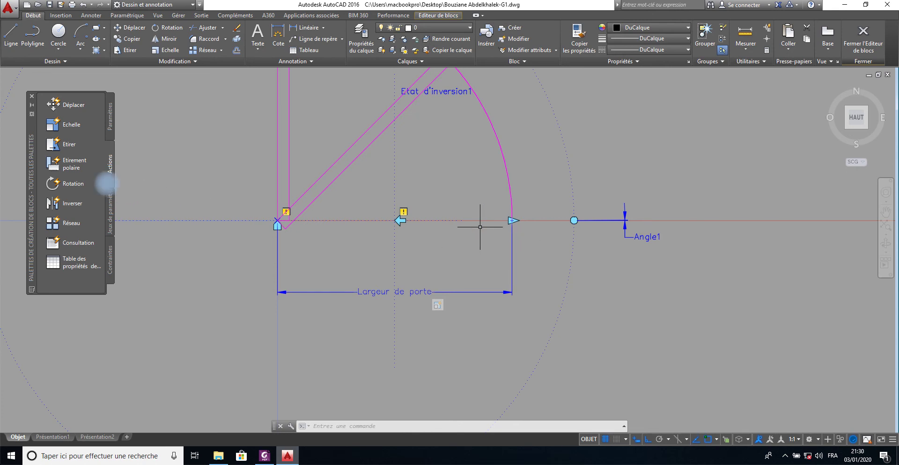
pyautogui.click(70, 185)
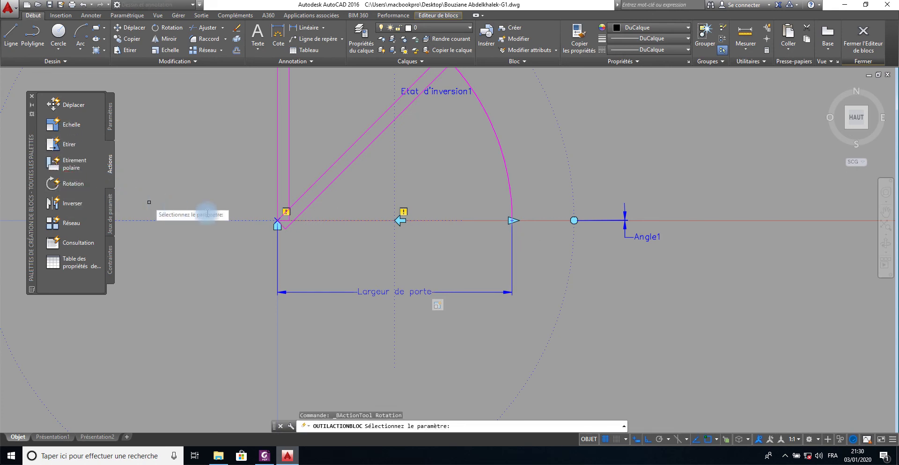
pyautogui.click(653, 238)
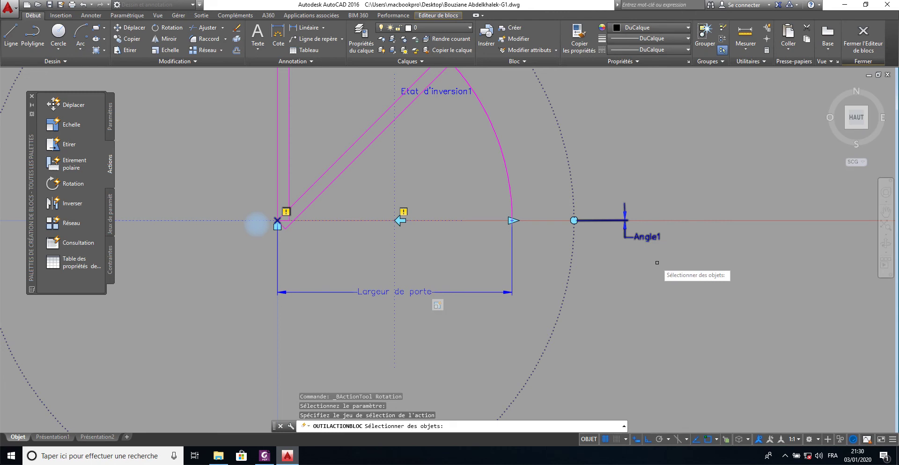
pyautogui.write('tout')
pyautogui.press('Return')
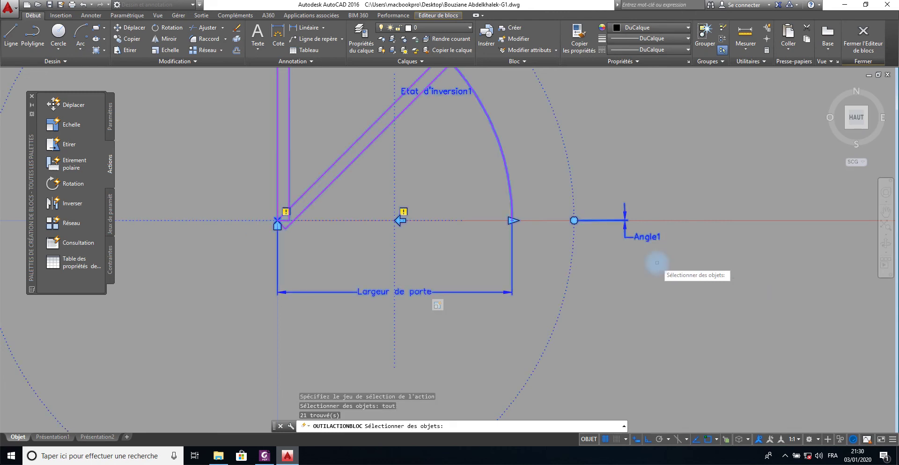
pyautogui.press('Return')
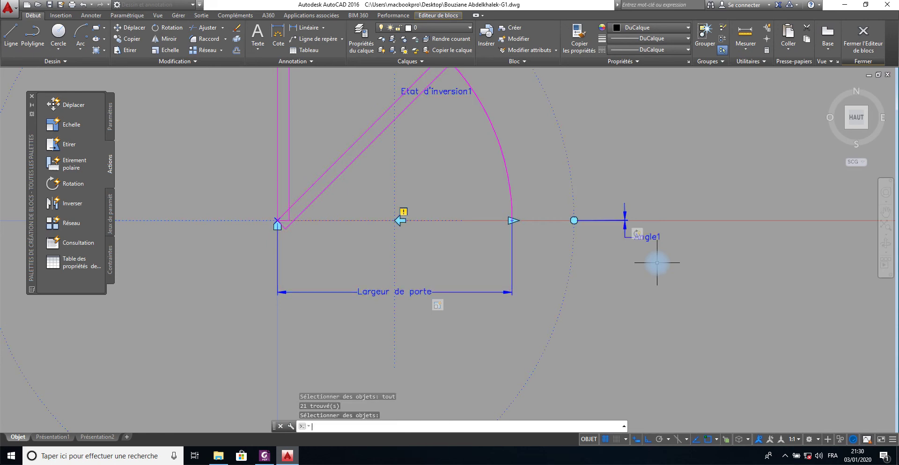
pyautogui.click(638, 239)
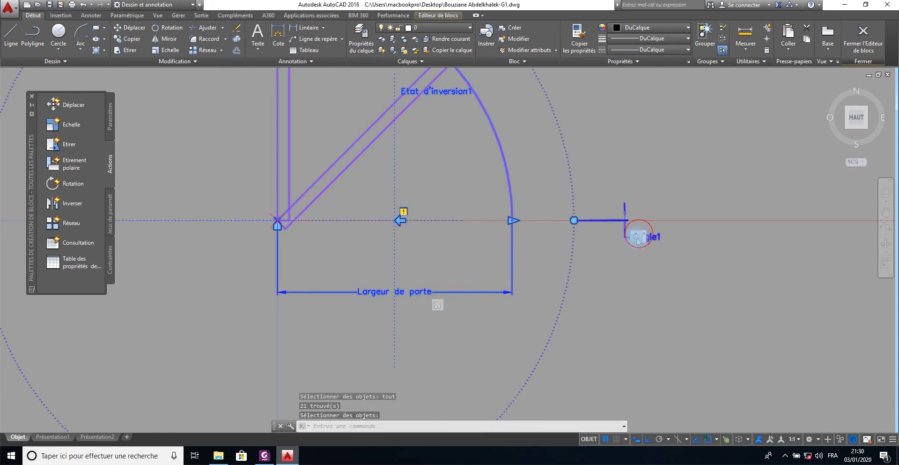
# - Attach a Flip action to Etat d'inversion1, selecting all 22 block objects with TOUT
pyautogui.rightClick(591, 236)
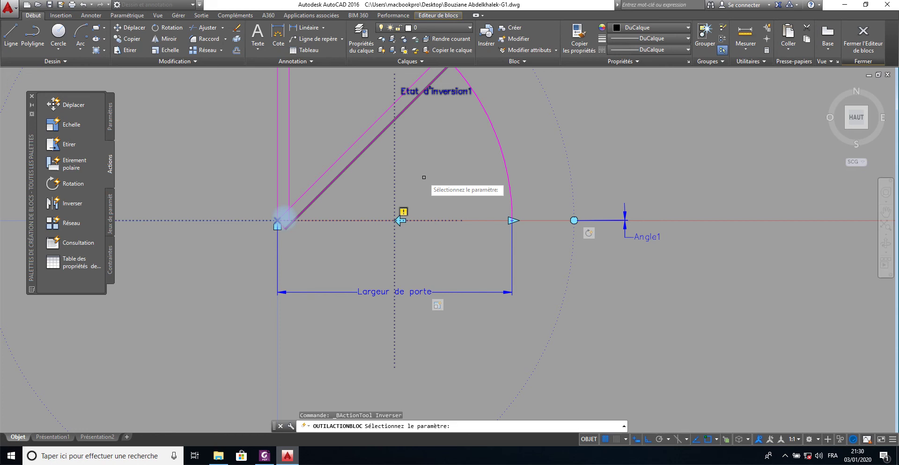
pyautogui.click(332, 426)
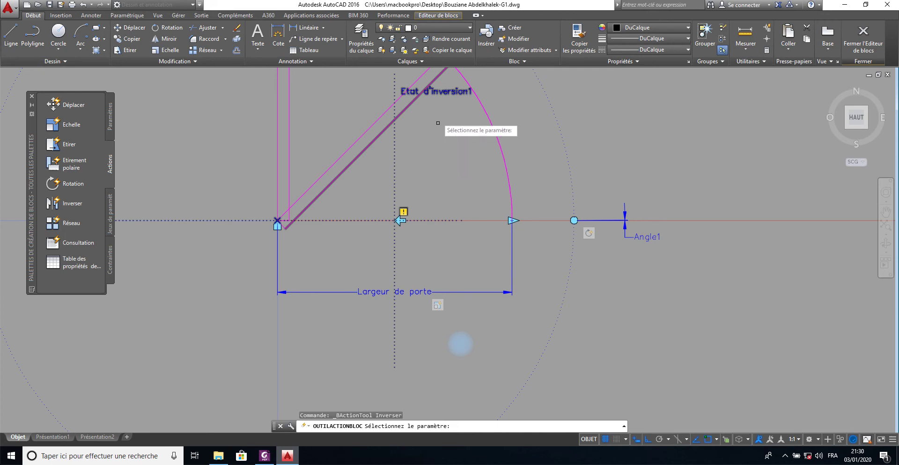
pyautogui.click(449, 92)
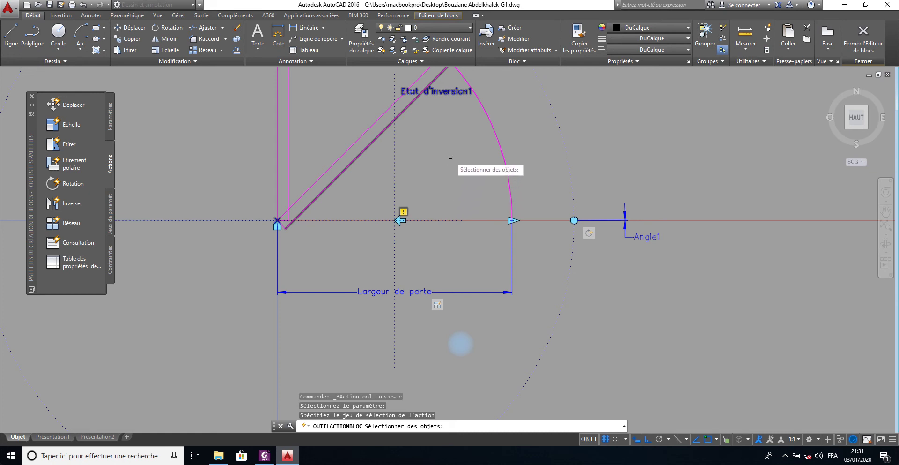
pyautogui.write('tout')
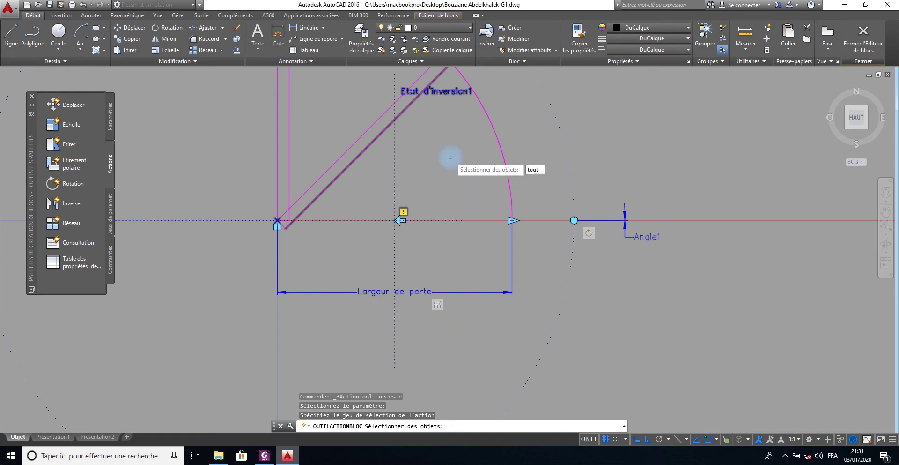
pyautogui.press('Return')
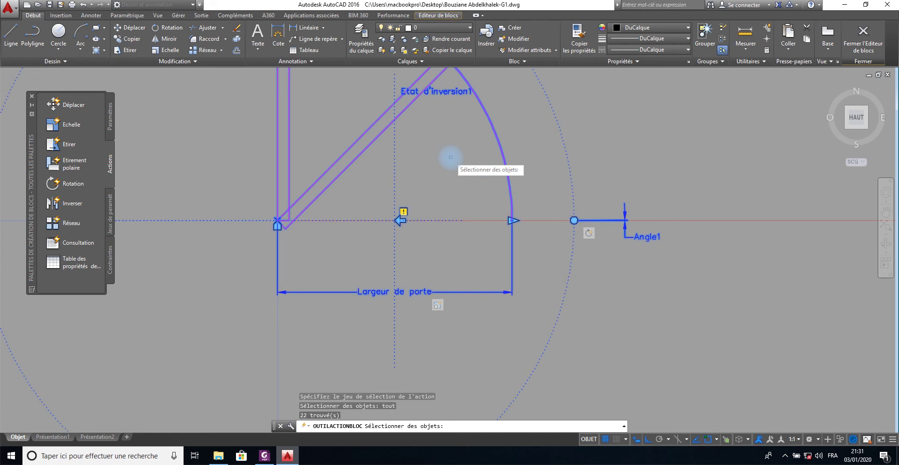
pyautogui.press('Return')
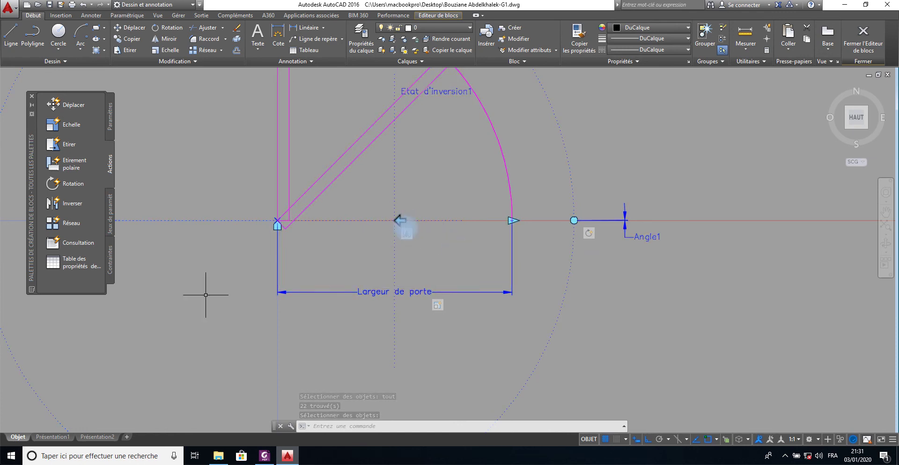
pyautogui.scroll(-2, 413, 271)
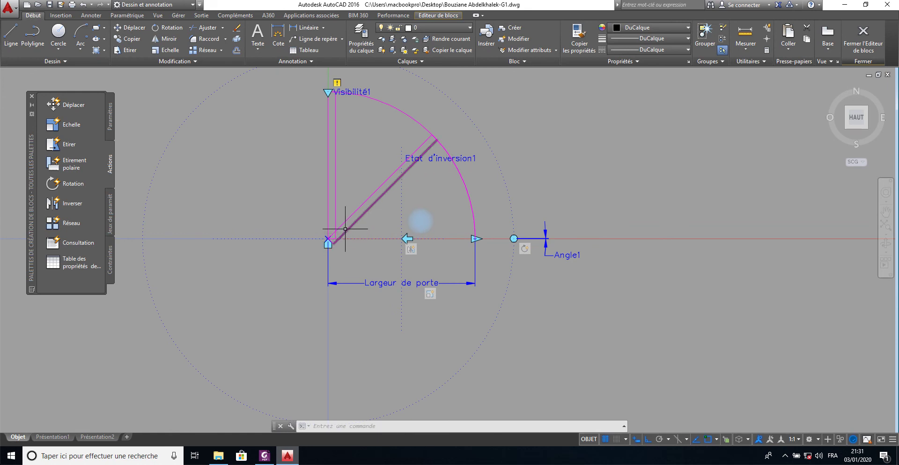
# - Select the door swing arc, recentre the view on the hinge, and show the Editeur de blocs tools
pyautogui.click(449, 148)
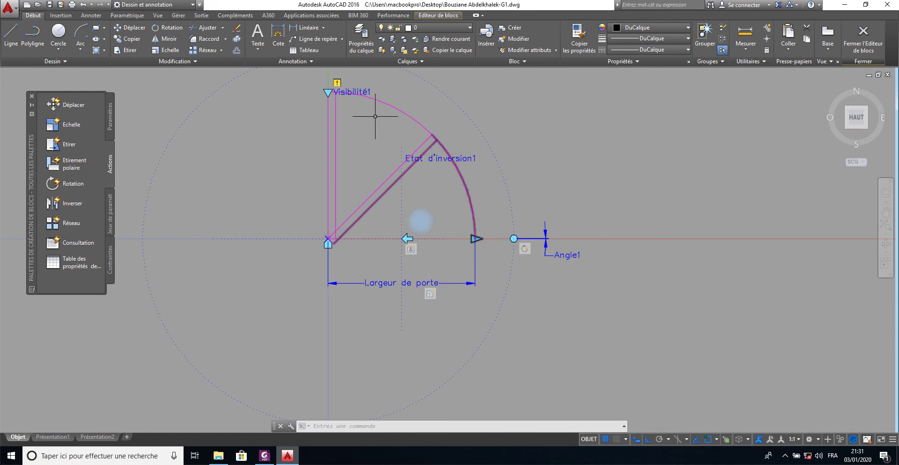
pyautogui.moveTo(355, 113); pyautogui.dragTo(387, 207, button='middle')
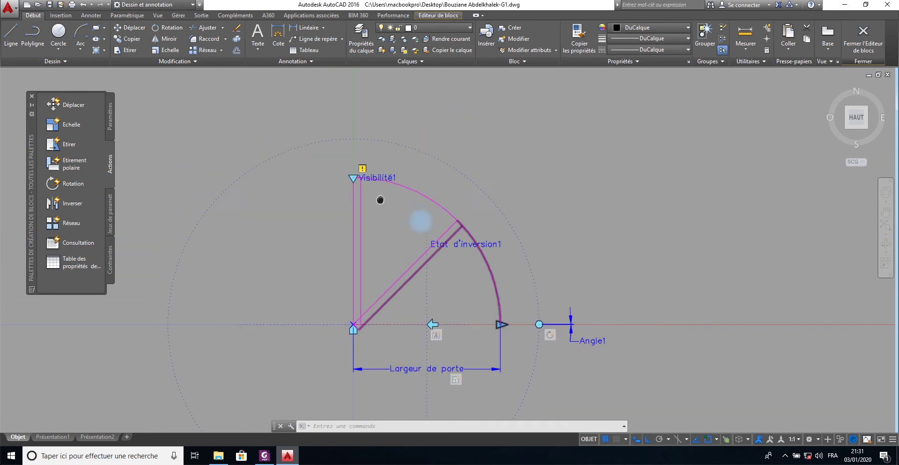
pyautogui.scroll(-3, 380, 200)
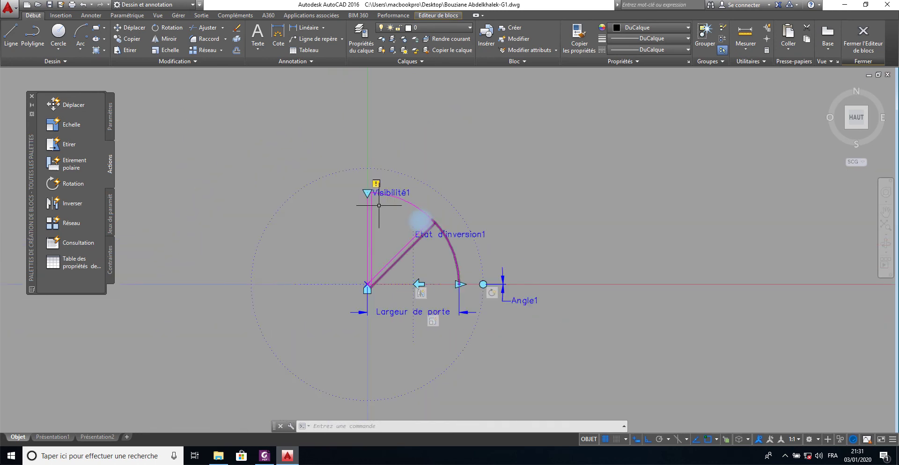
pyautogui.scroll(5, 379, 206)
pyautogui.scroll(2, 379, 205)
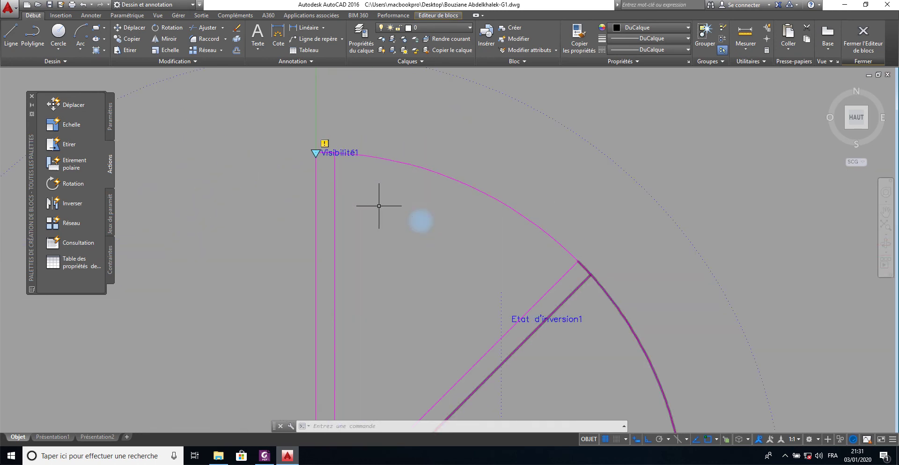
pyautogui.moveTo(356, 185); pyautogui.dragTo(365, 171, button='middle')
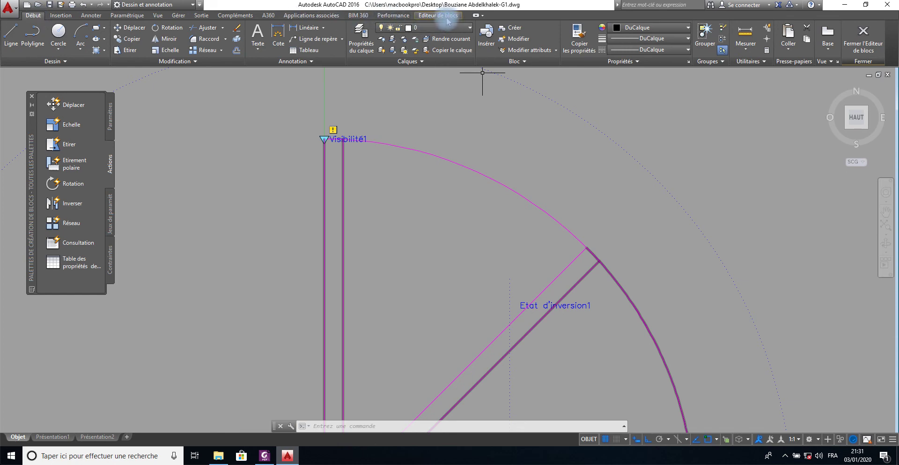
pyautogui.click(88, 247)
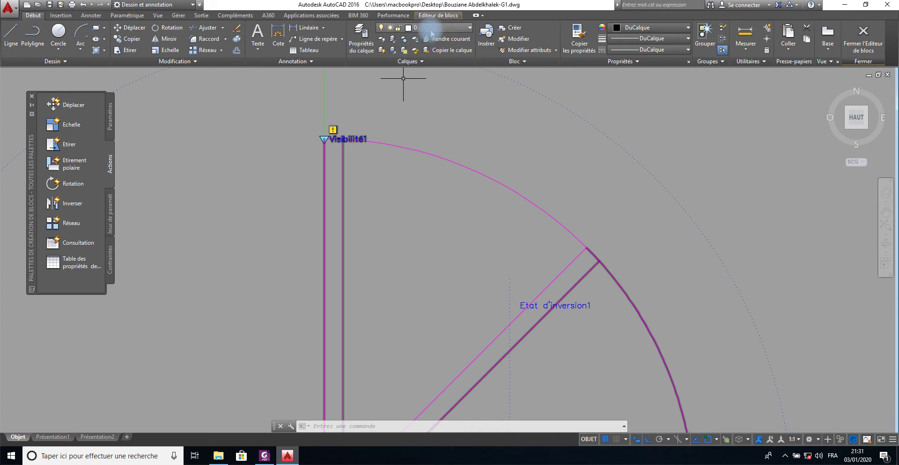
pyautogui.click(436, 17)
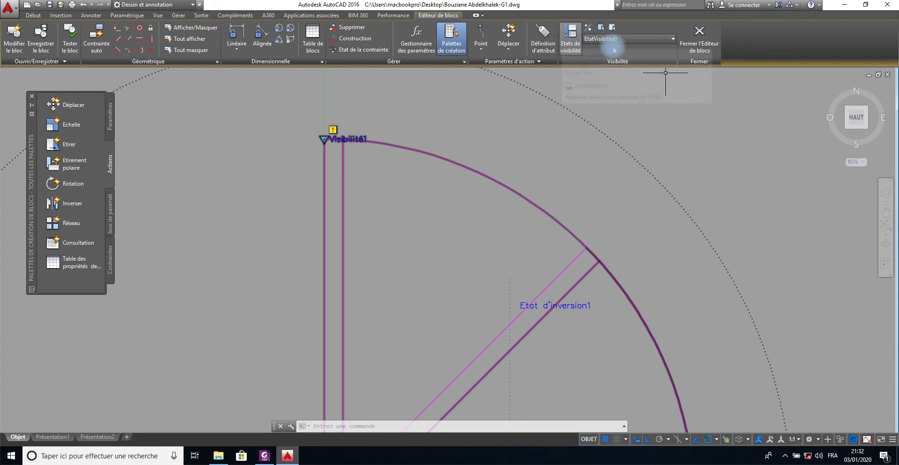
# - Rename the default visibility state EtatVisibilité0 to 45°
pyautogui.click(671, 40)
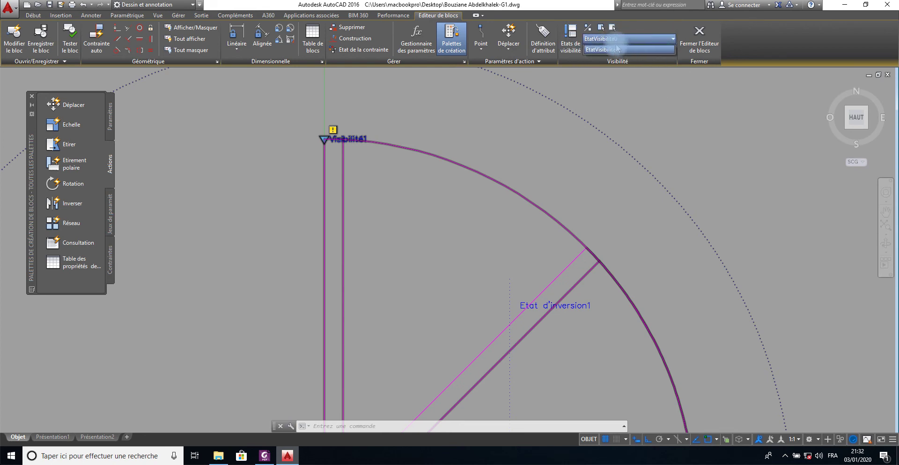
pyautogui.click(632, 38)
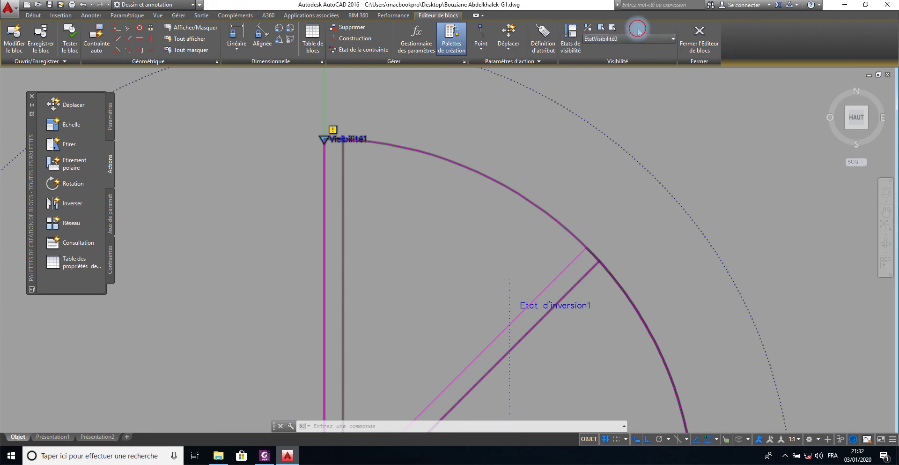
pyautogui.click(574, 45)
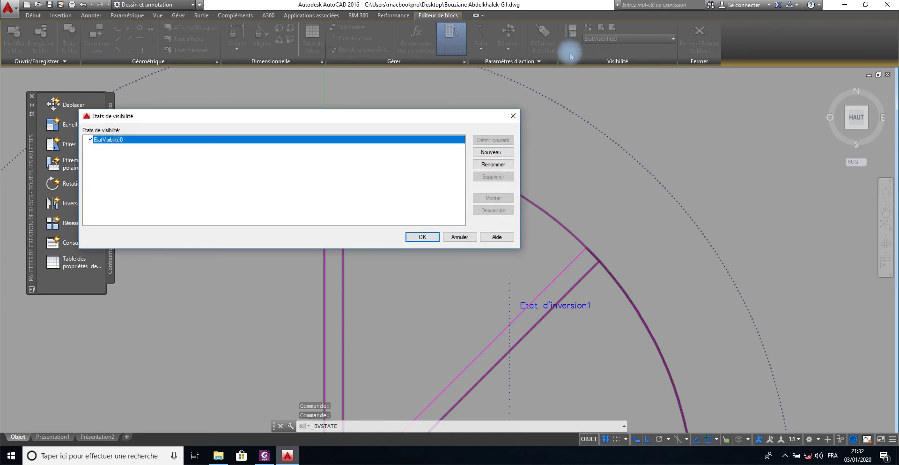
pyautogui.moveTo(419, 117); pyautogui.dragTo(681, 112)
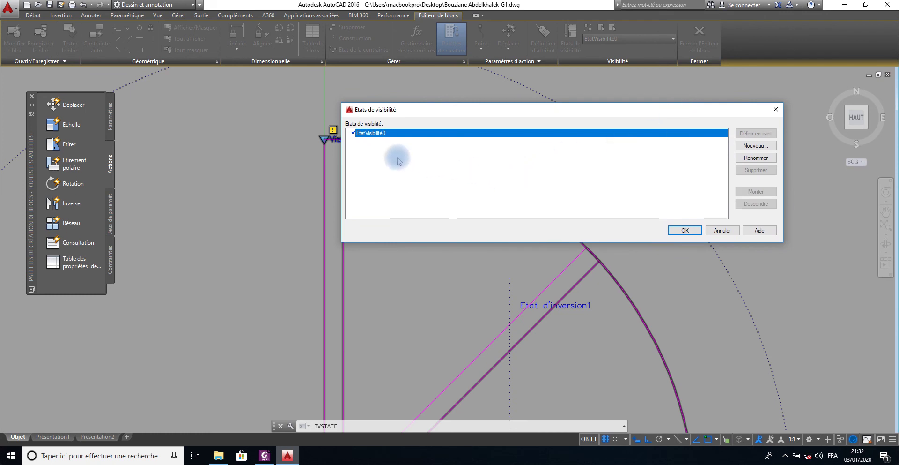
pyautogui.click(767, 158)
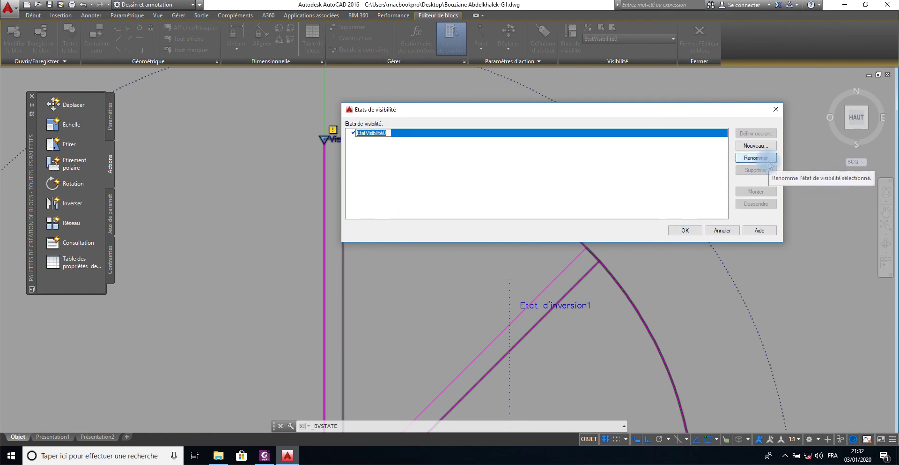
pyautogui.write('45')
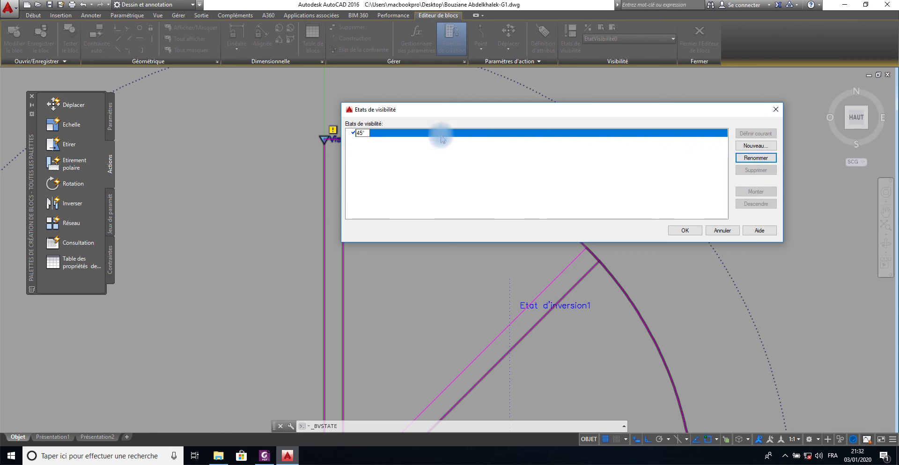
pyautogui.doubleClick(361, 133)
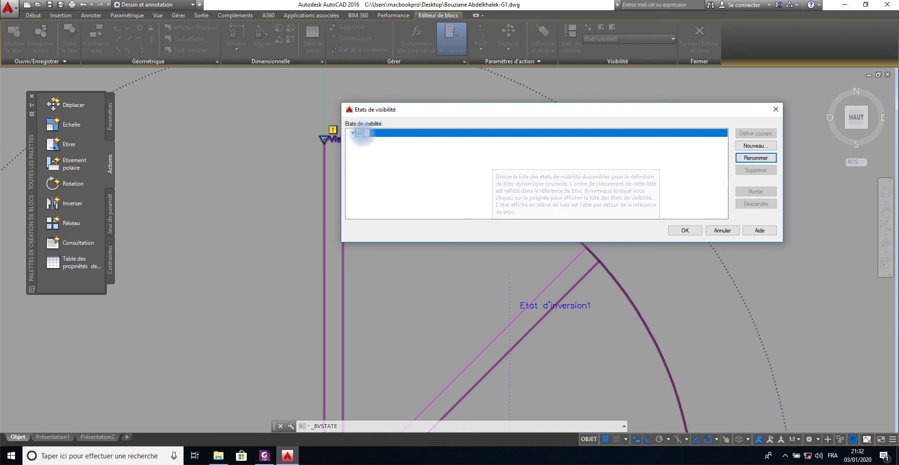
pyautogui.hotkey('shift', 'Home')
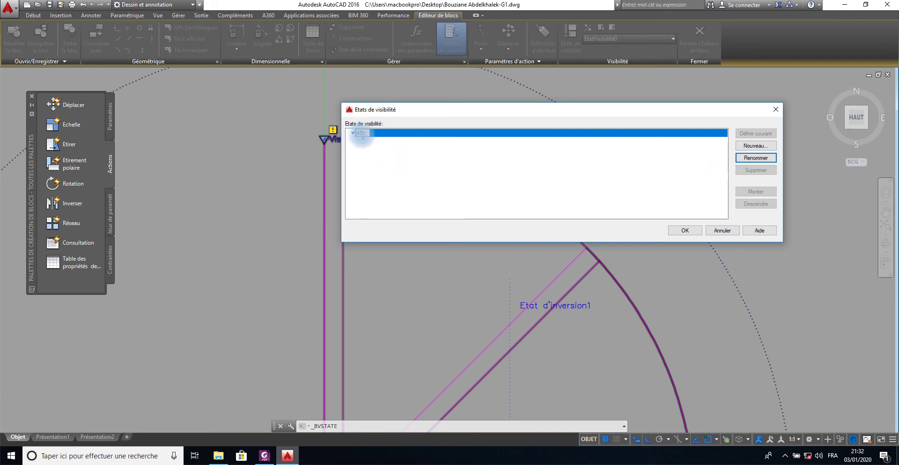
# - Add a new visibility state named 90° and close the manager keeping changes
pyautogui.click(757, 146)
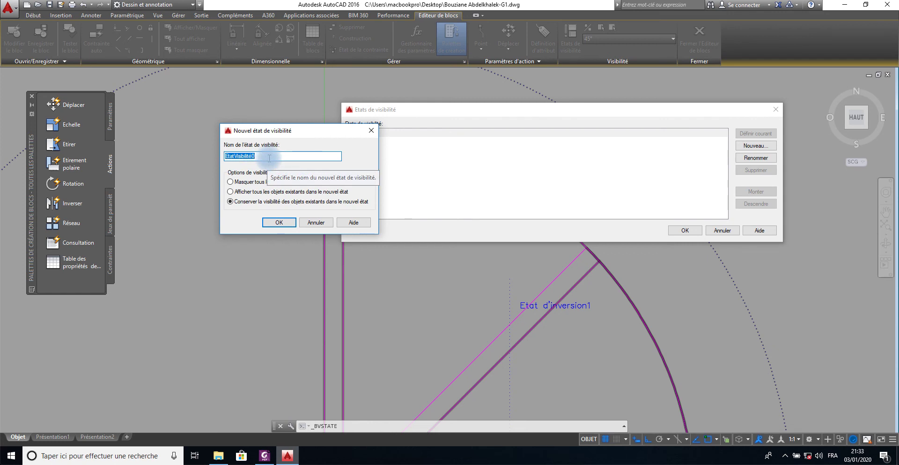
pyautogui.write('90')
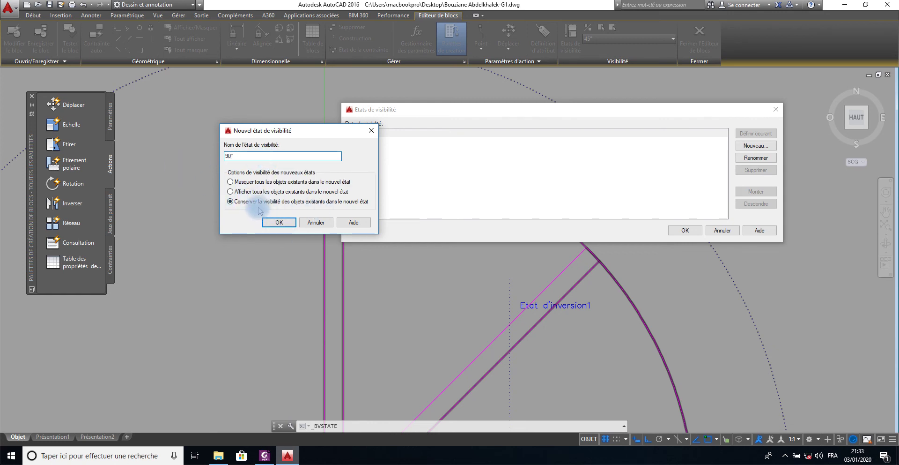
pyautogui.click(283, 223)
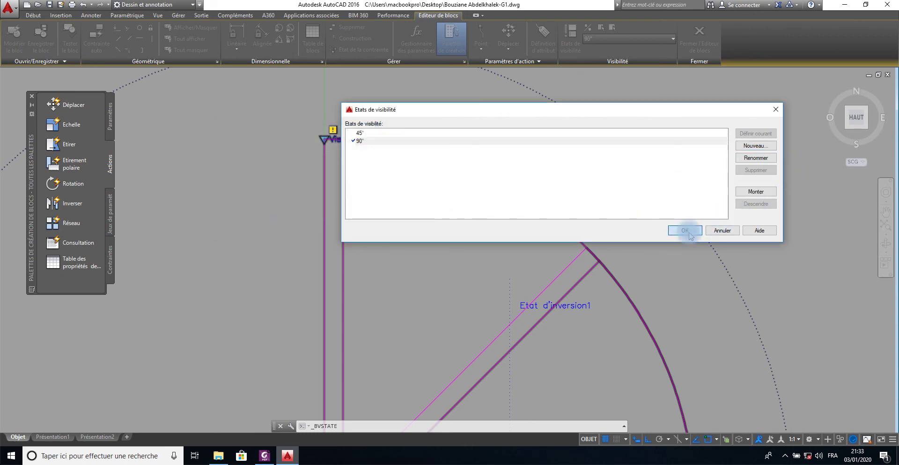
pyautogui.click(689, 235)
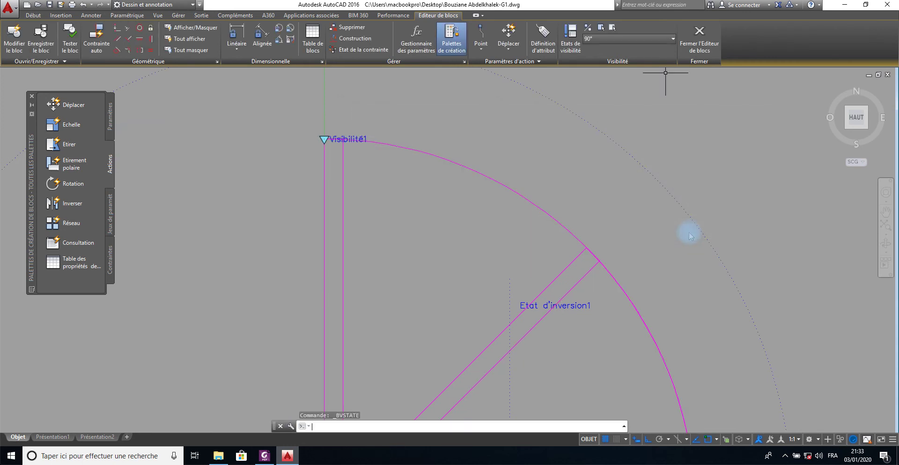
pyautogui.click(656, 39)
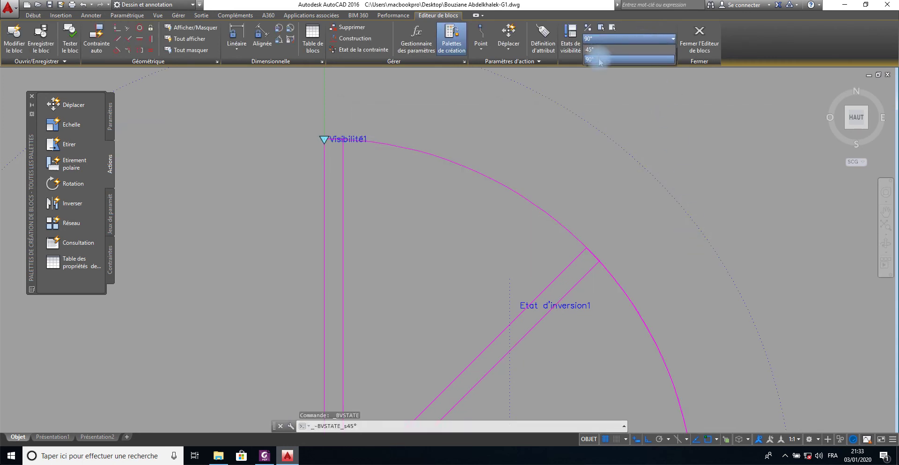
pyautogui.click(647, 27)
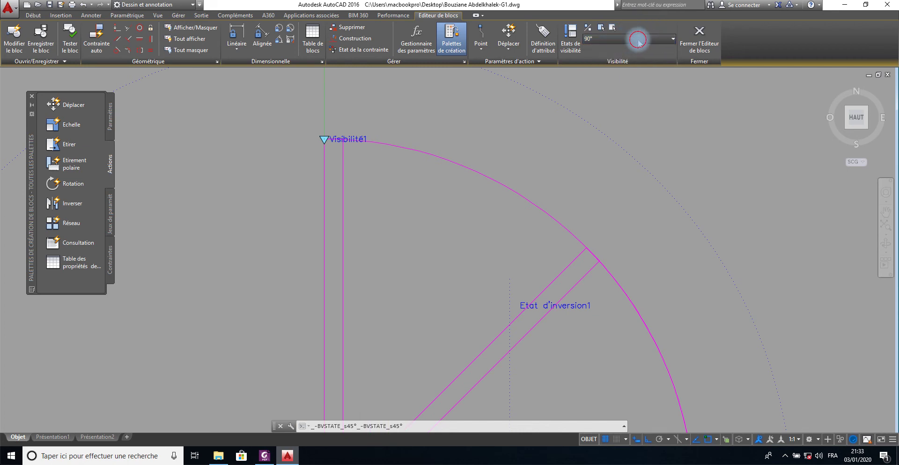
pyautogui.click(648, 39)
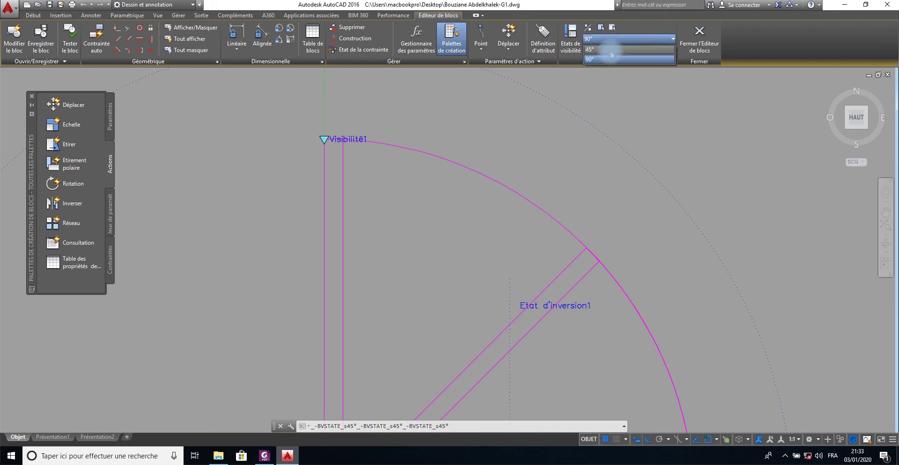
pyautogui.click(659, 32)
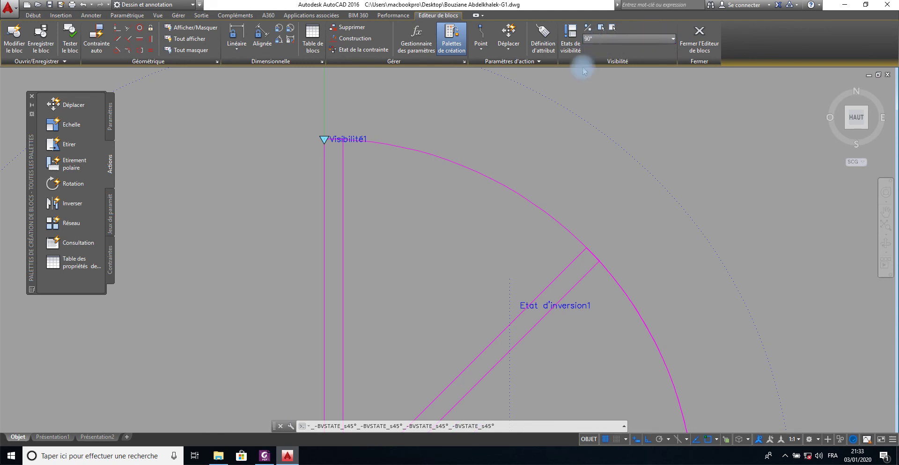
pyautogui.scroll(-4, 548, 329)
pyautogui.moveTo(548, 328)
pyautogui.mouseDown(button='middle')
pyautogui.moveTo(549, 210)
pyautogui.moveTo(507, 152)
pyautogui.mouseUp(button='middle')
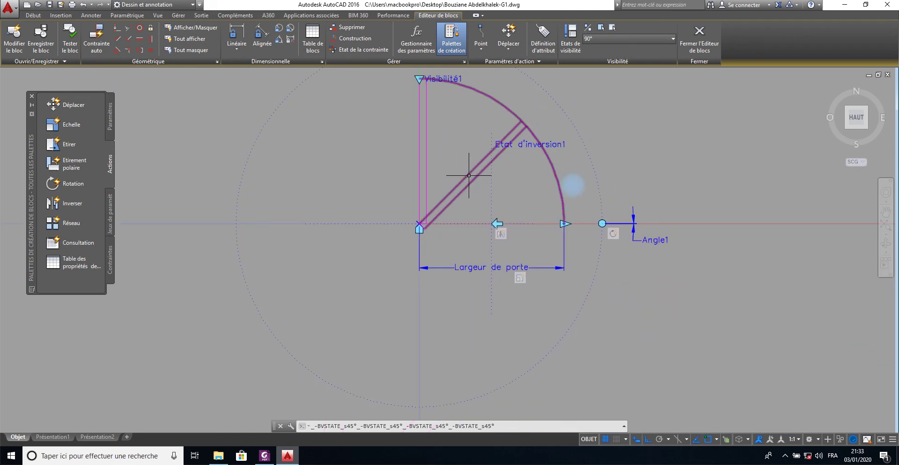
pyautogui.moveTo(602, 167); pyautogui.dragTo(601, 212, button='middle')
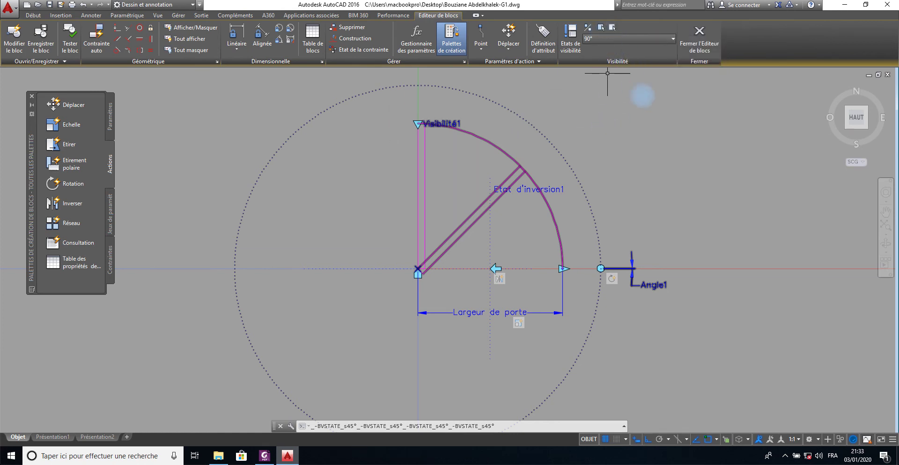
pyautogui.hotkey('ctrl', 'z')
pyautogui.hotkey('ctrl', 'z')
pyautogui.hotkey('ctrl', 'z')
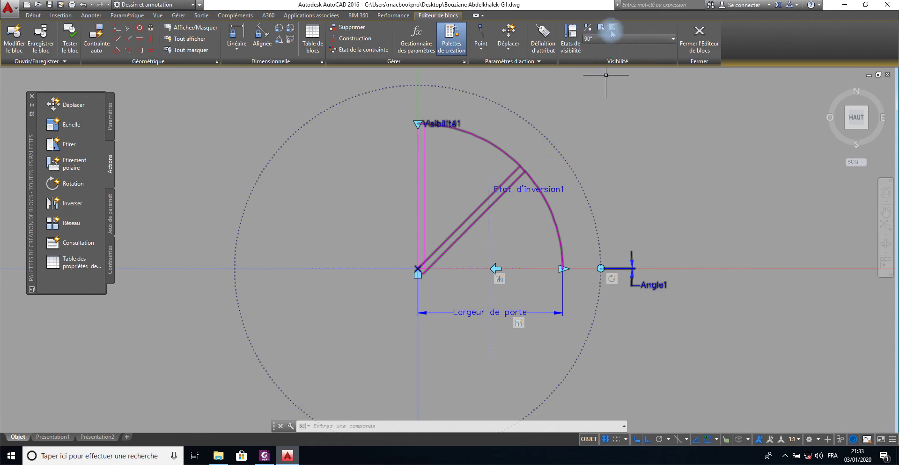
# - Hide the diagonal 45° door leaf in the 90° visibility state with BVHIDE
pyautogui.click(613, 29)
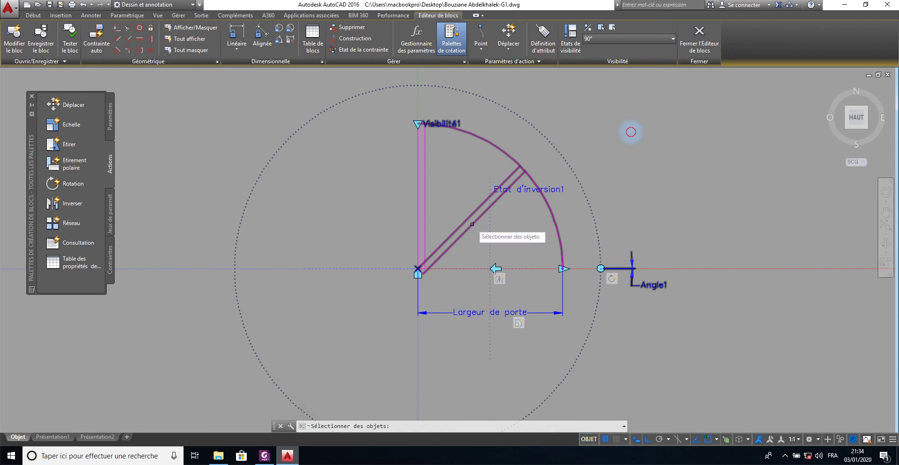
pyautogui.click(468, 216)
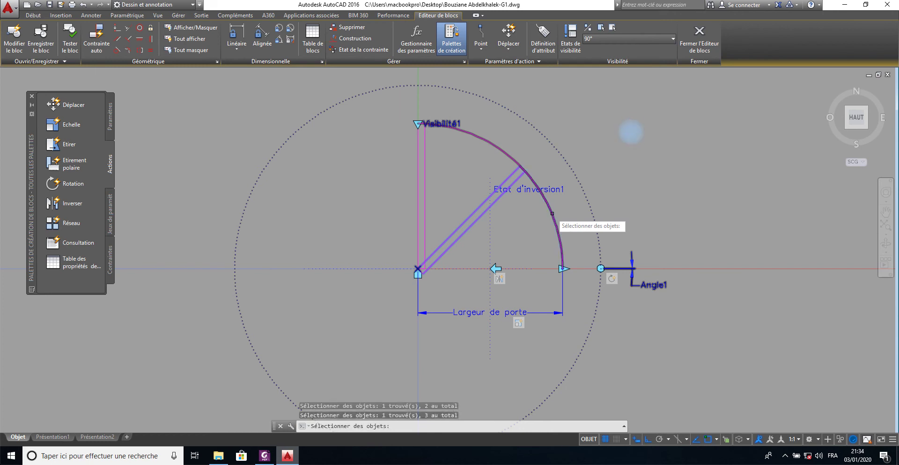
pyautogui.click(553, 213)
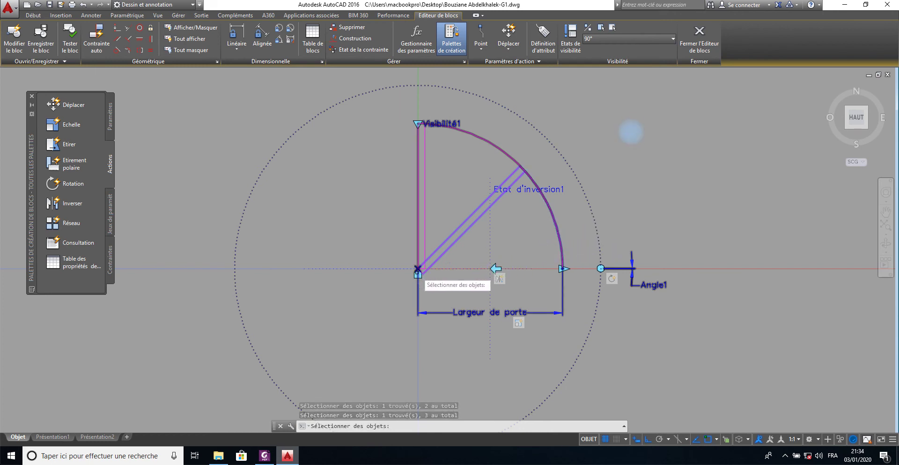
pyautogui.scroll(5, 417, 270)
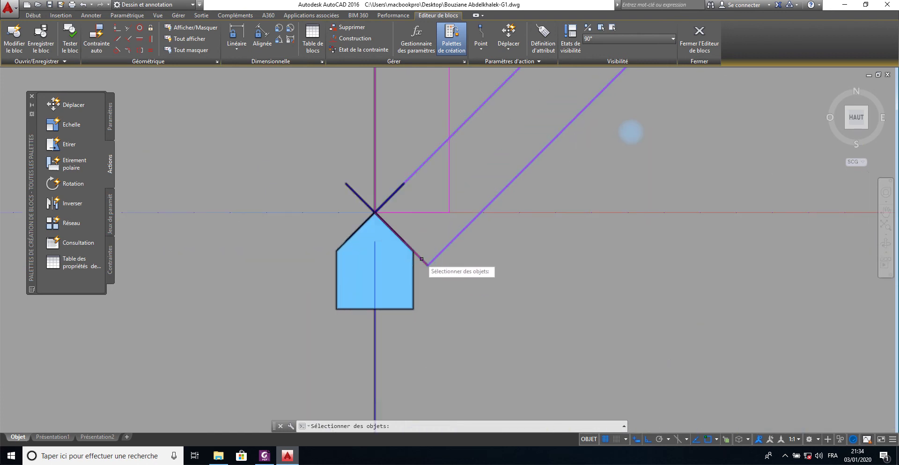
pyautogui.click(422, 258)
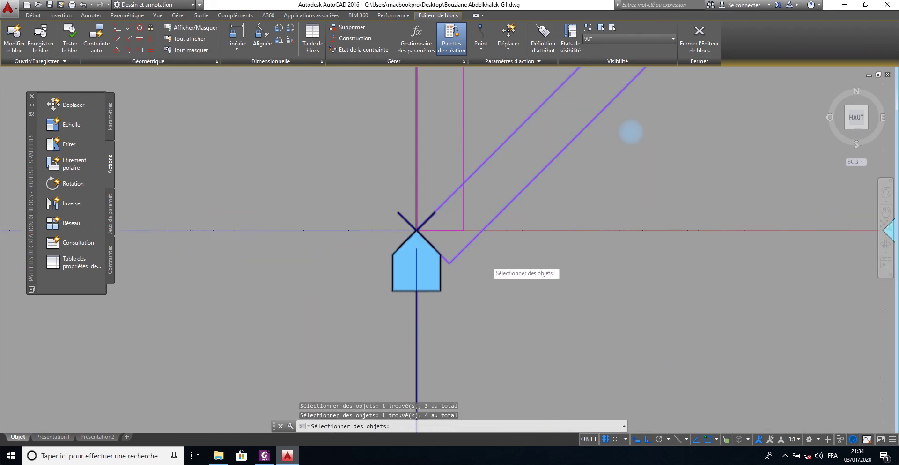
pyautogui.scroll(-6, 487, 261)
pyautogui.scroll(-4, 544, 247)
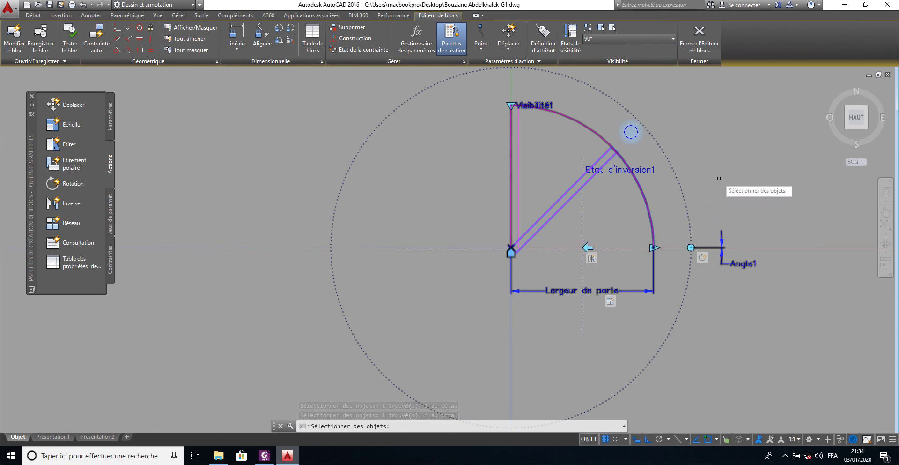
pyautogui.press('Return')
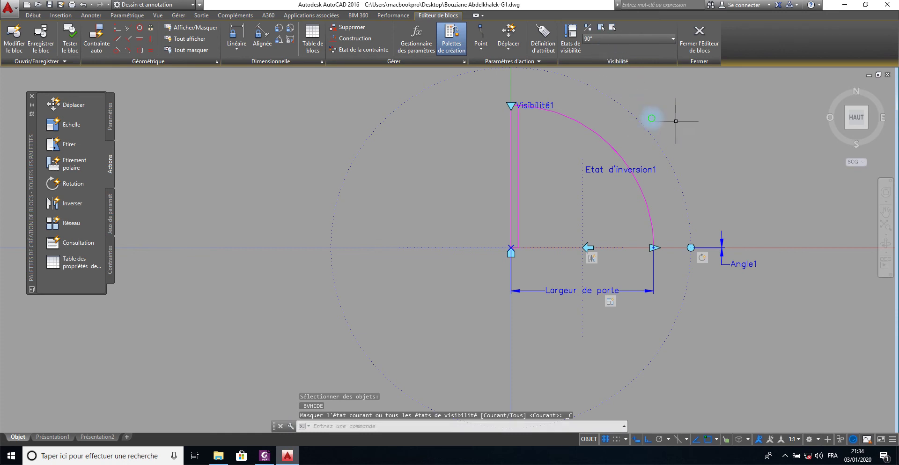
pyautogui.moveTo(676, 120); pyautogui.dragTo(549, 143, button='middle')
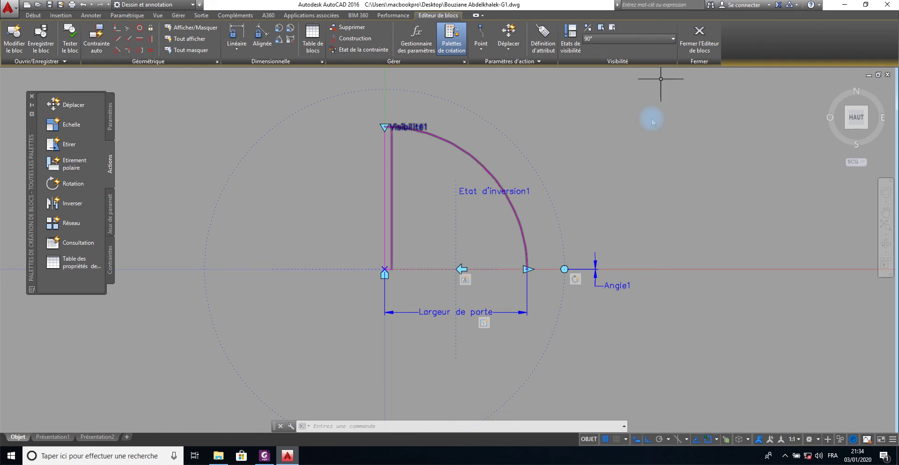
# - Switch to the 45° visibility state and pick the quarter arc and upright leaf sides to hide
pyautogui.click(656, 38)
pyautogui.click(610, 50)
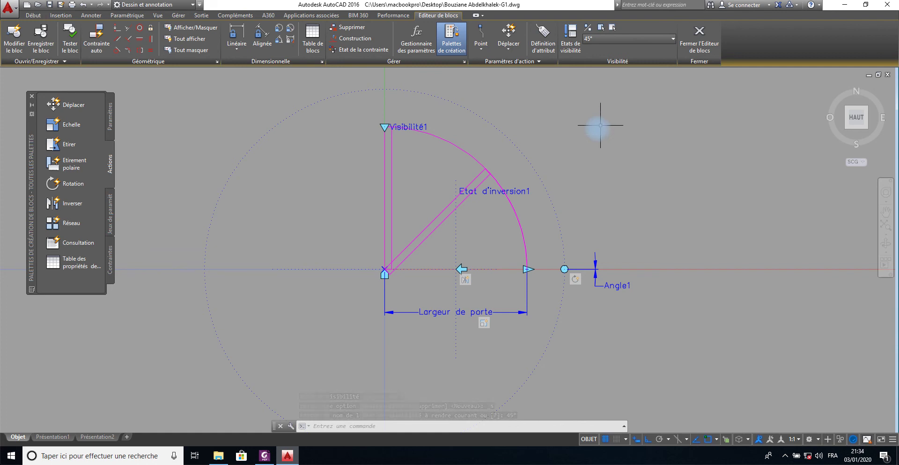
pyautogui.click(612, 29)
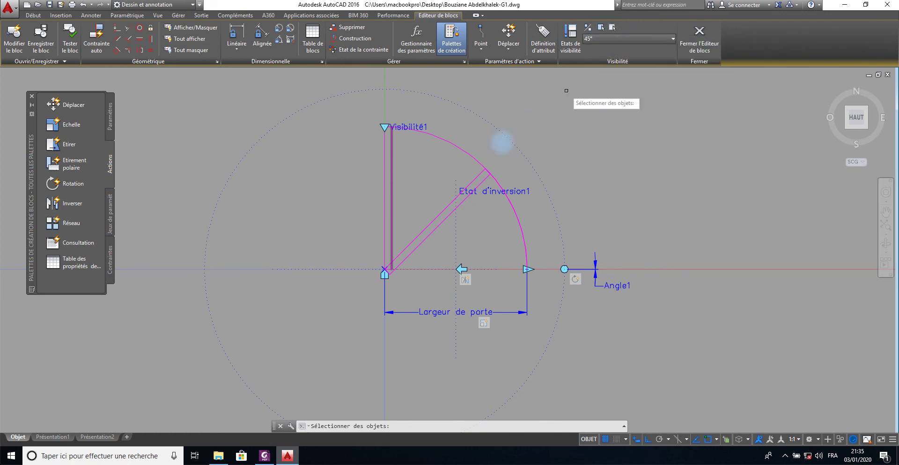
pyautogui.click(451, 143)
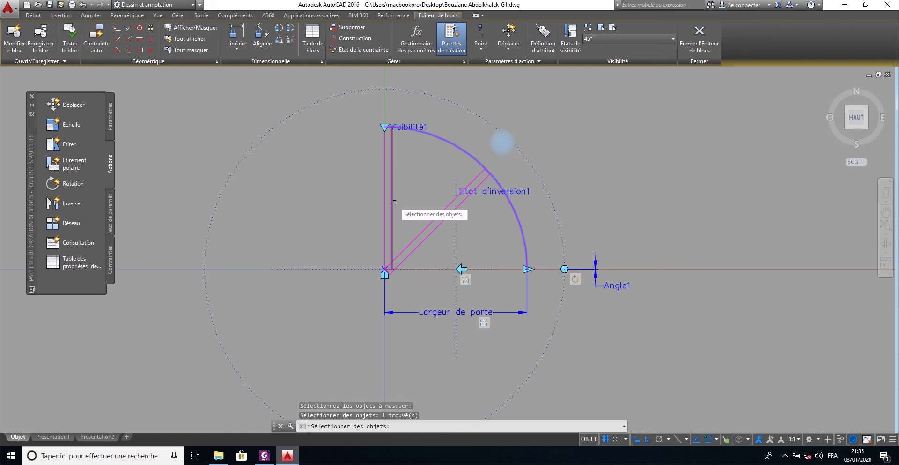
pyautogui.click(393, 201)
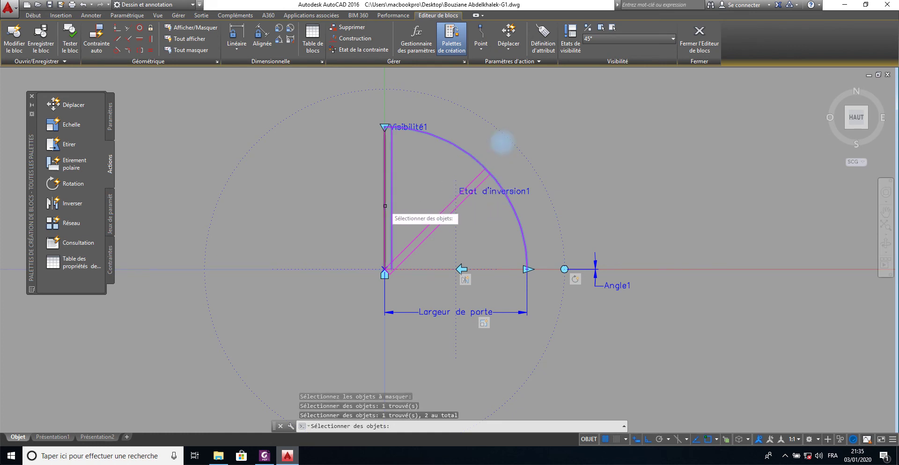
pyautogui.click(385, 205)
# - Add the upright leaf's bottom and top edges and hide the selection
pyautogui.scroll(-5, 385, 222)
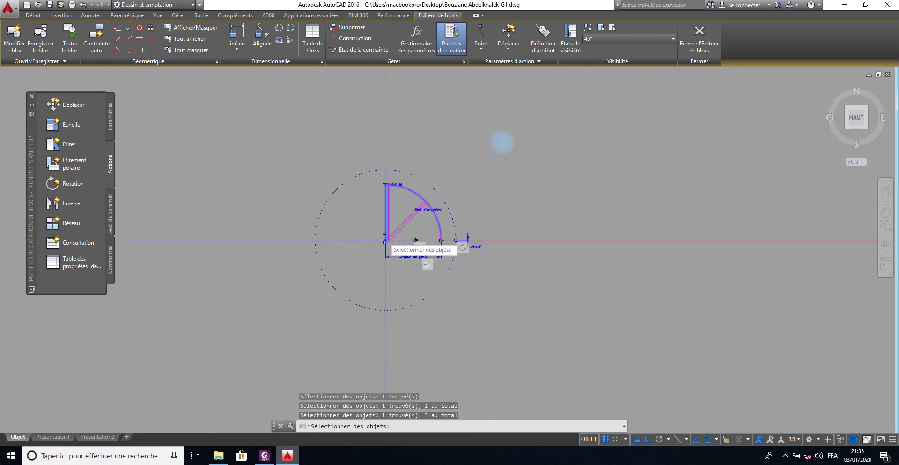
pyautogui.scroll(5, 384, 234)
pyautogui.scroll(6, 382, 241)
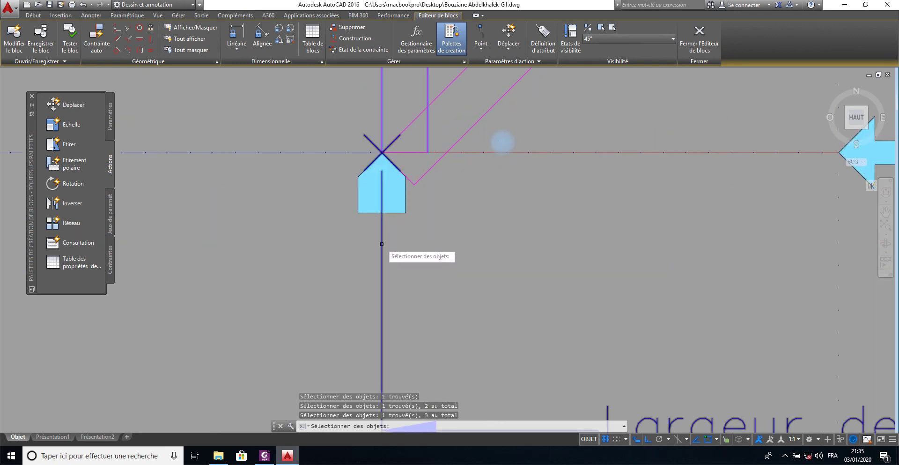
pyautogui.click(408, 151)
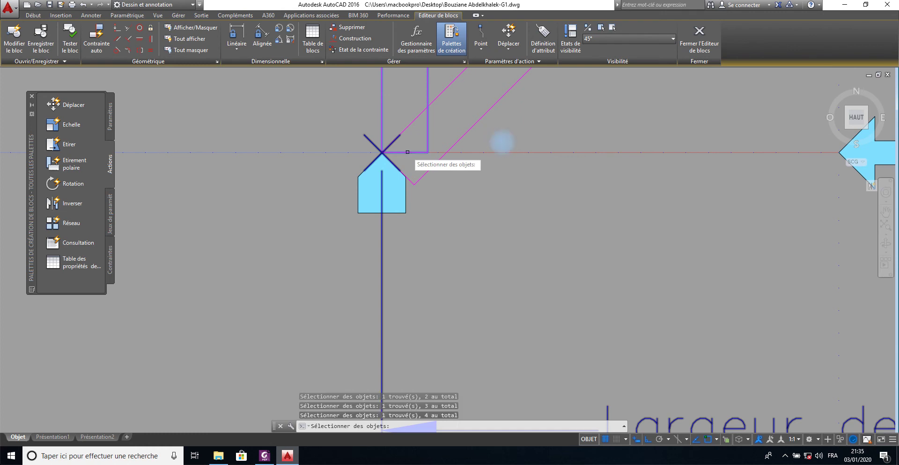
pyautogui.scroll(-2, 405, 150)
pyautogui.scroll(-2, 401, 150)
pyautogui.scroll(-2, 415, 149)
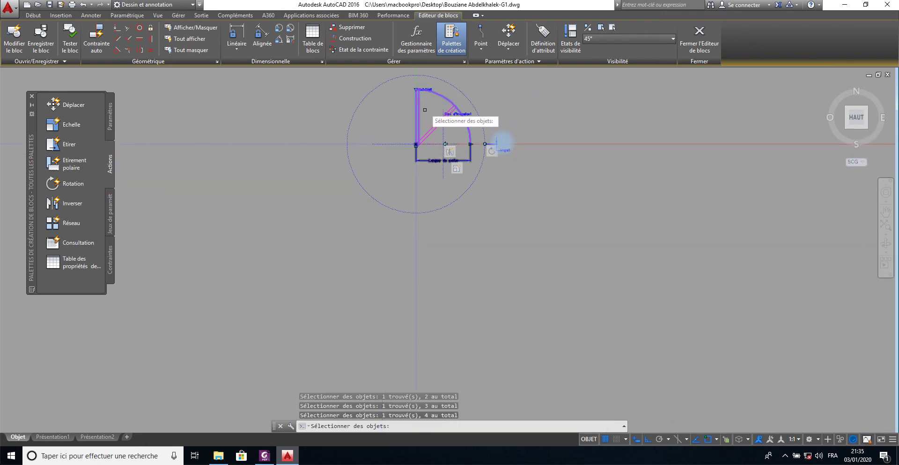
pyautogui.scroll(2, 426, 171)
pyautogui.scroll(2, 421, 167)
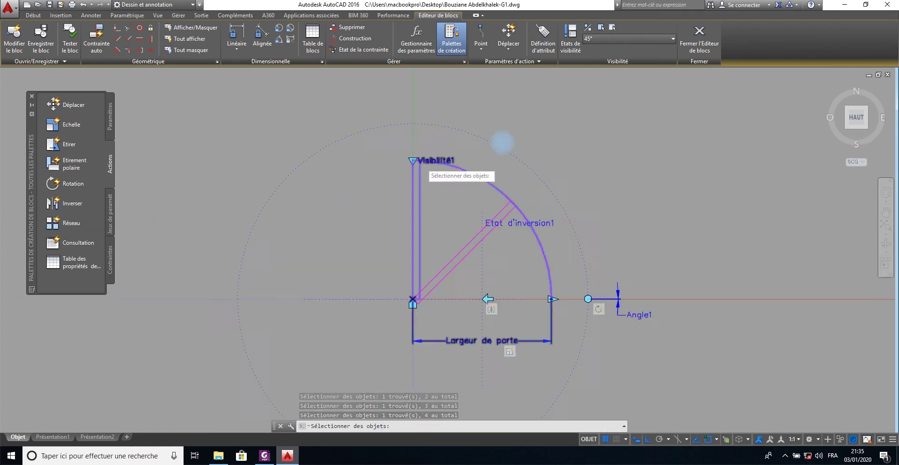
pyautogui.scroll(2, 424, 167)
pyautogui.scroll(2, 413, 164)
pyautogui.scroll(2, 363, 175)
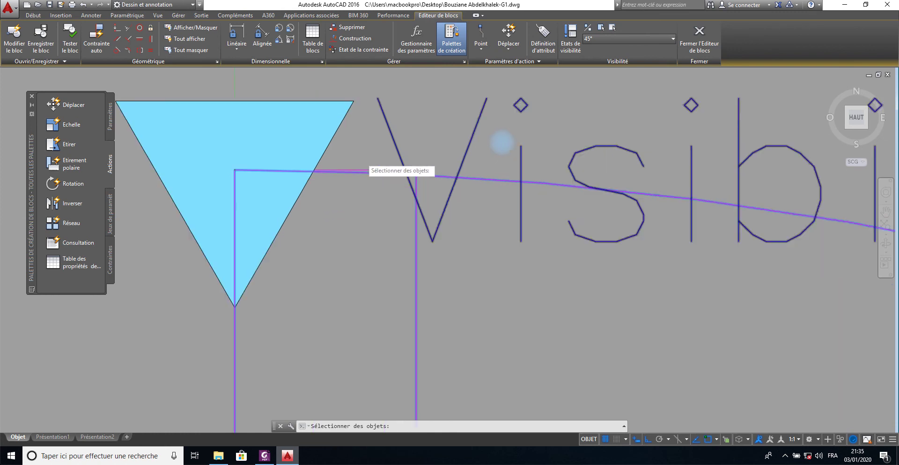
pyautogui.scroll(3, 362, 159)
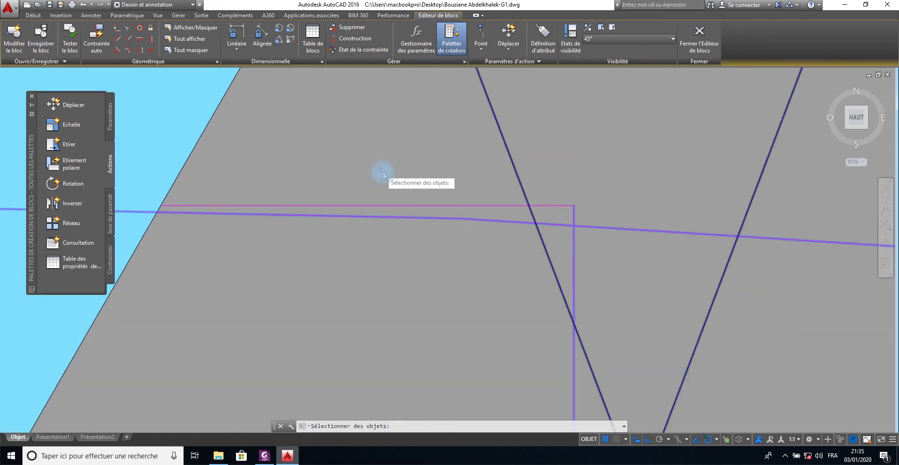
pyautogui.click(390, 204)
pyautogui.click(389, 205)
pyautogui.scroll(-3, 389, 203)
pyautogui.scroll(-1, 389, 202)
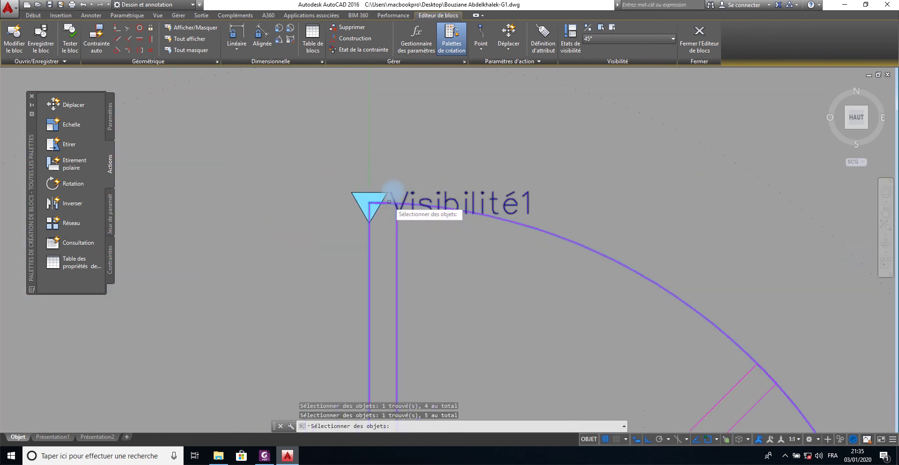
pyautogui.scroll(-4, 389, 201)
pyautogui.scroll(-4, 389, 201)
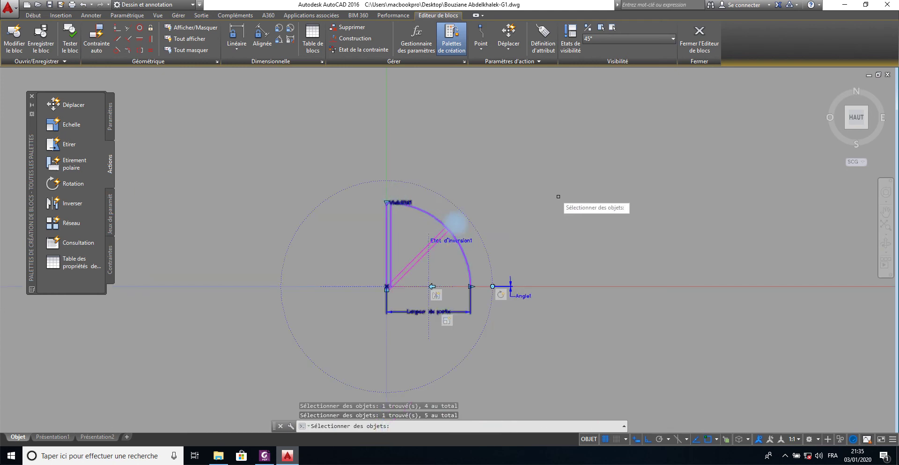
pyautogui.scroll(2, 558, 196)
pyautogui.scroll(2, 544, 195)
pyautogui.moveTo(533, 195); pyautogui.dragTo(716, 91, button='middle')
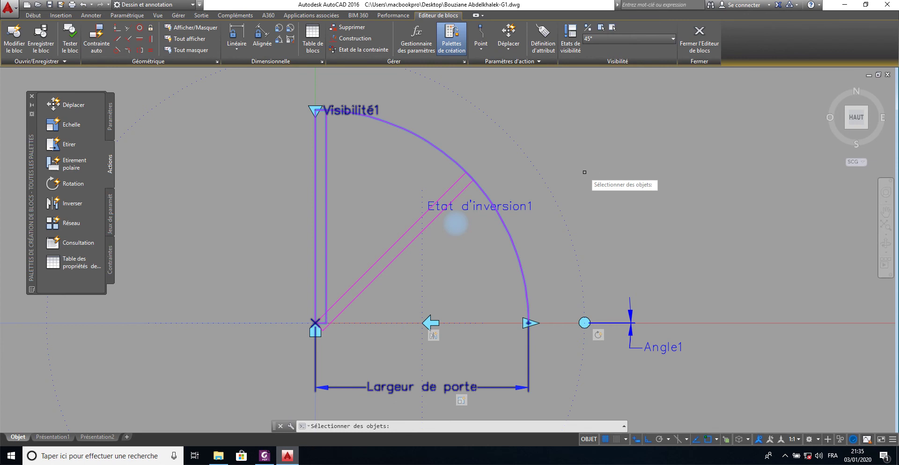
pyautogui.press('Return')
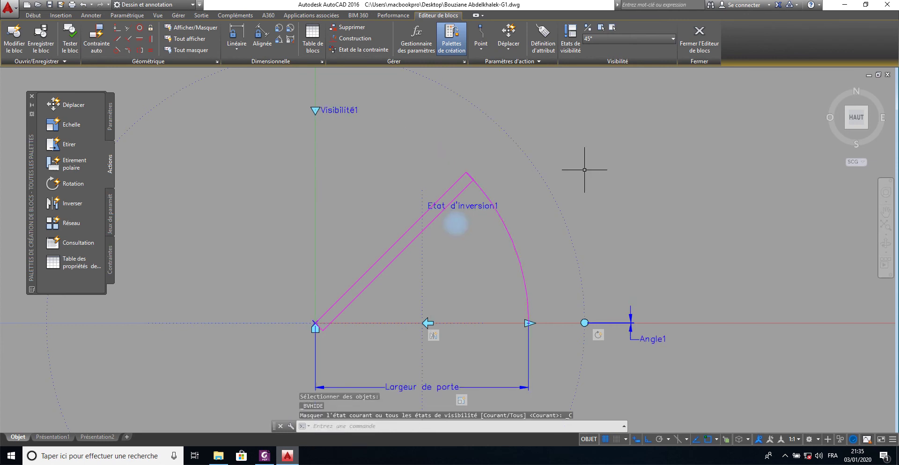
# - Open the Tester le bloc window and select the door to show its grips
pyautogui.click(452, 336)
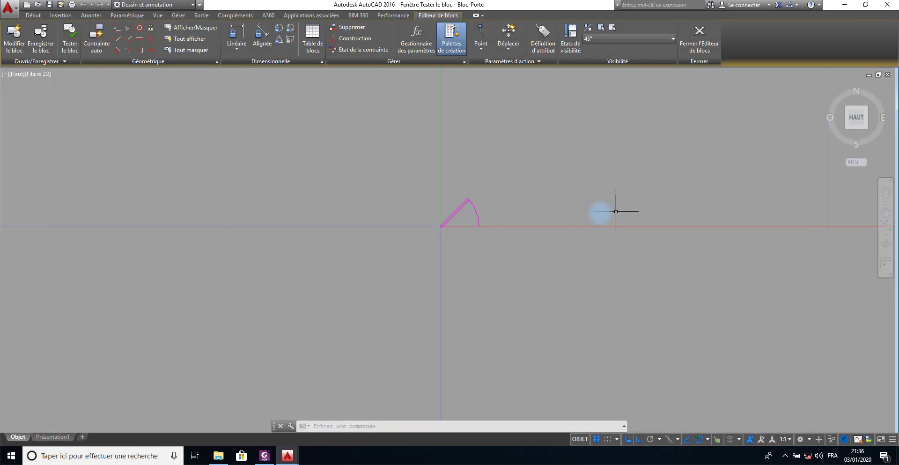
pyautogui.scroll(1, 464, 192)
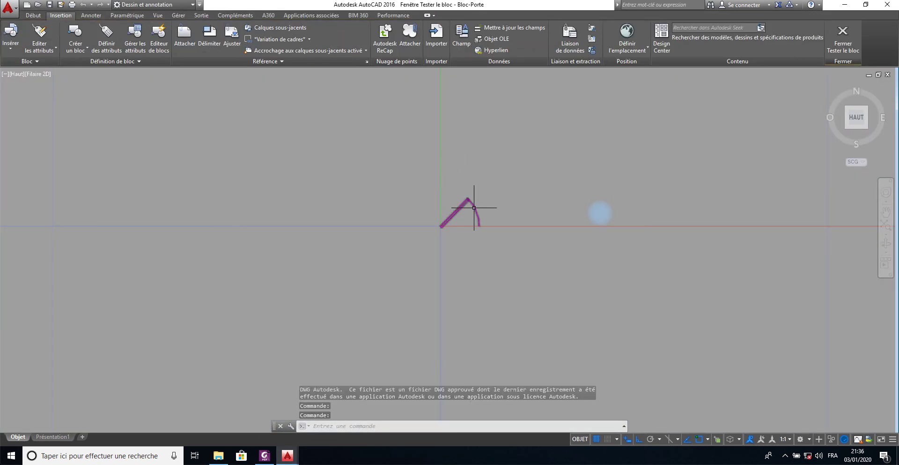
pyautogui.scroll(2, 474, 203)
pyautogui.scroll(2, 474, 207)
pyautogui.scroll(4, 475, 207)
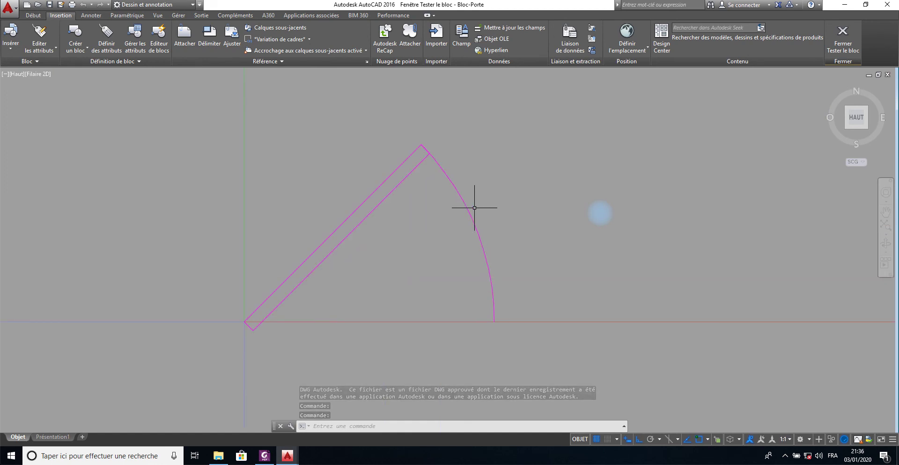
pyautogui.moveTo(459, 213); pyautogui.dragTo(539, 177, button='middle')
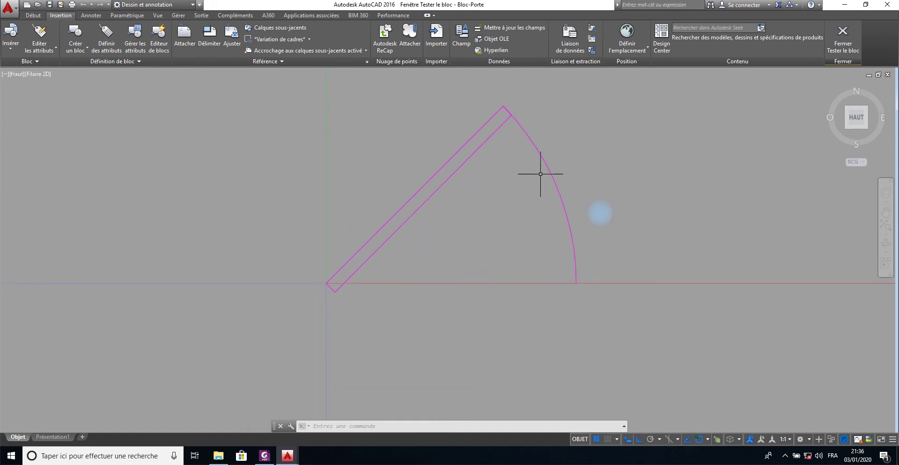
pyautogui.scroll(2, 539, 176)
pyautogui.click(402, 168)
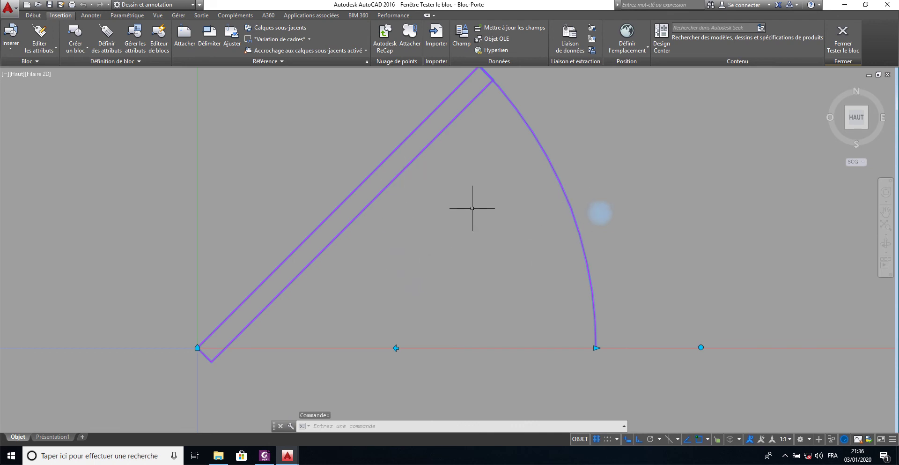
pyautogui.moveTo(449, 302); pyautogui.dragTo(450, 325, button='middle')
pyautogui.scroll(-2, 450, 325)
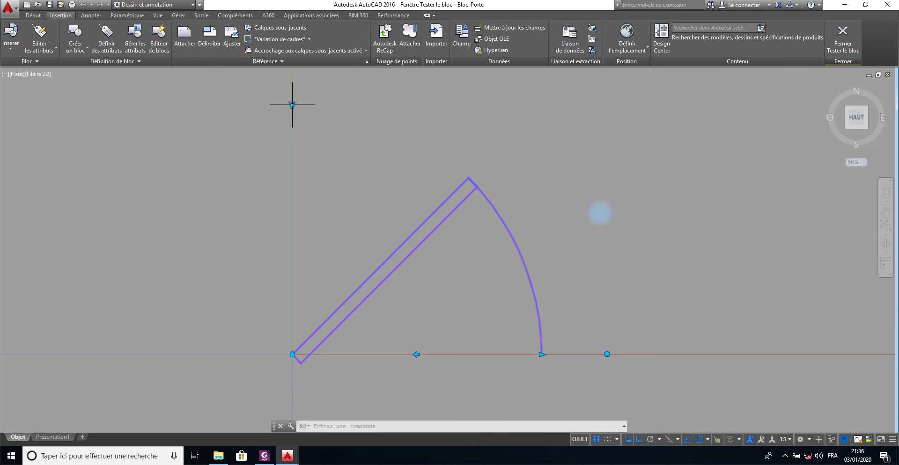
pyautogui.click(601, 212)
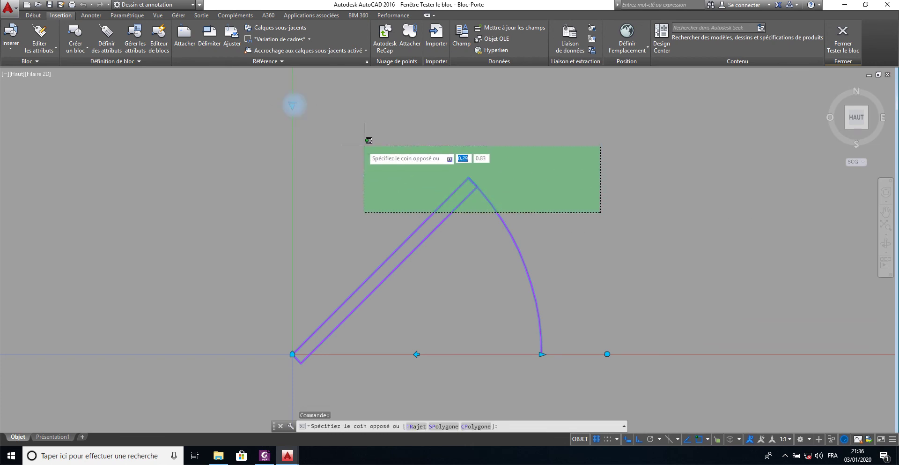
pyautogui.press('Escape')
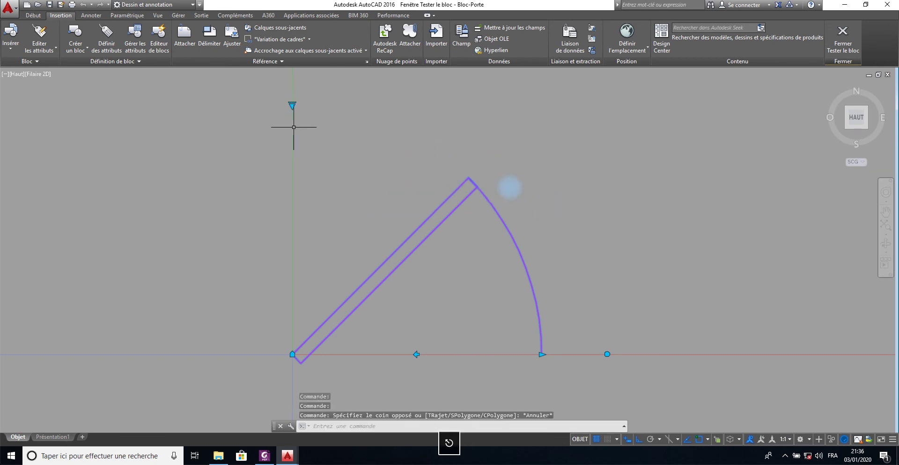
# - Switch the door between its 90° and 45° states, ending at 90°
pyautogui.click(293, 104)
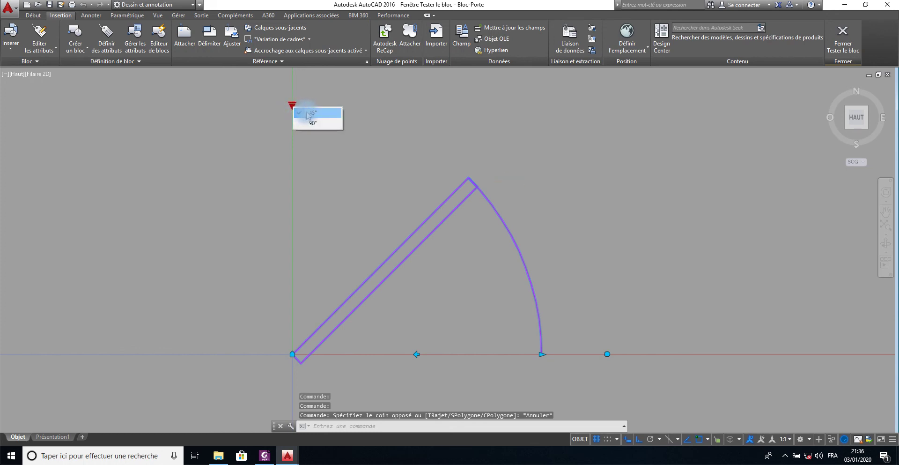
pyautogui.click(317, 122)
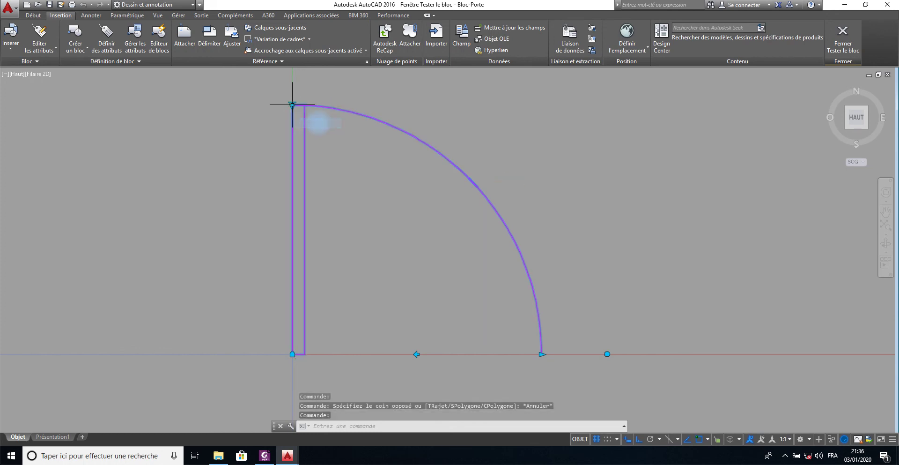
pyautogui.click(292, 104)
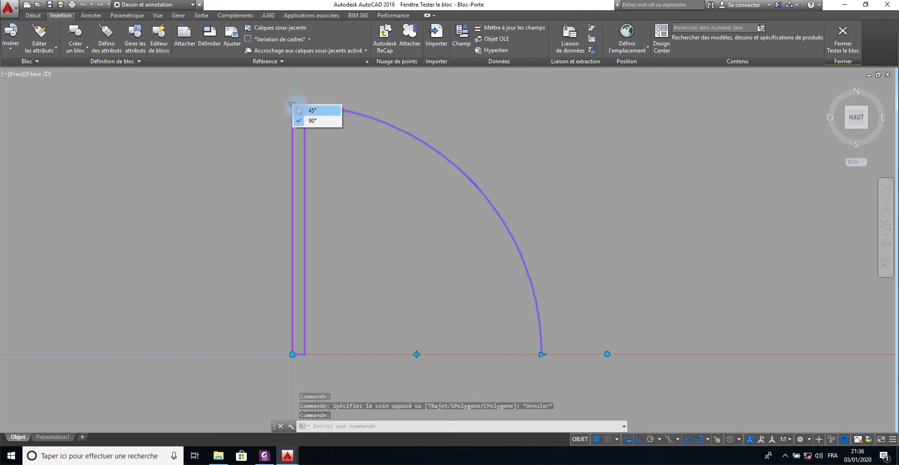
pyautogui.click(309, 112)
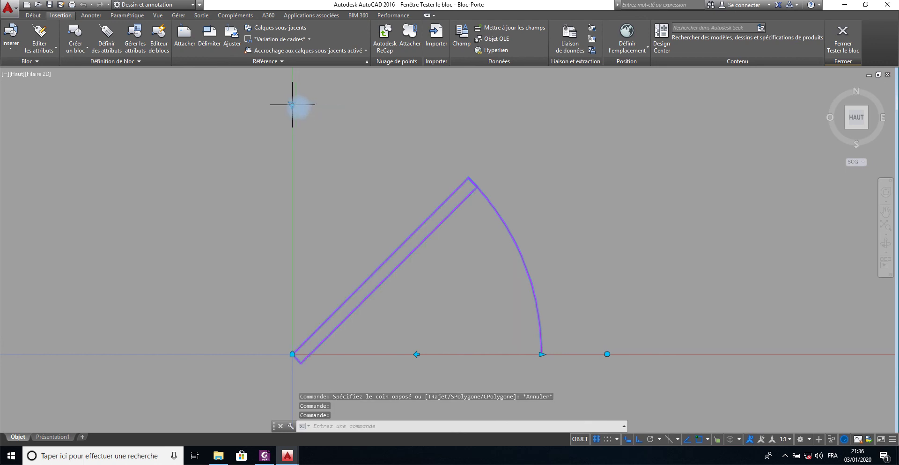
pyautogui.click(293, 104)
pyautogui.click(311, 121)
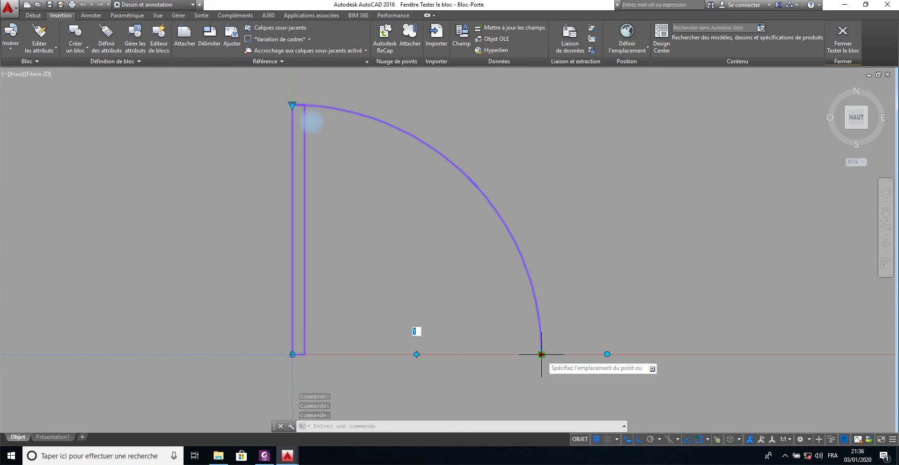
# - Narrow the door width, then rotate it about 16° with Ortho off
pyautogui.click(541, 354)
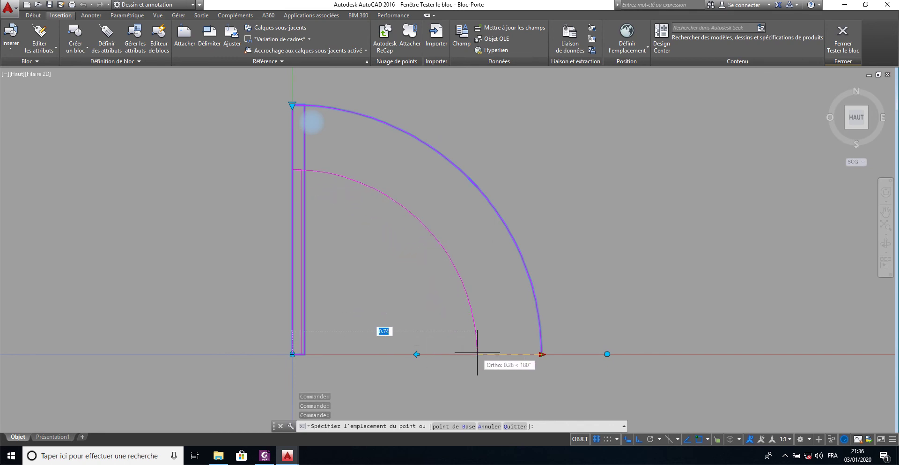
pyautogui.click(479, 356)
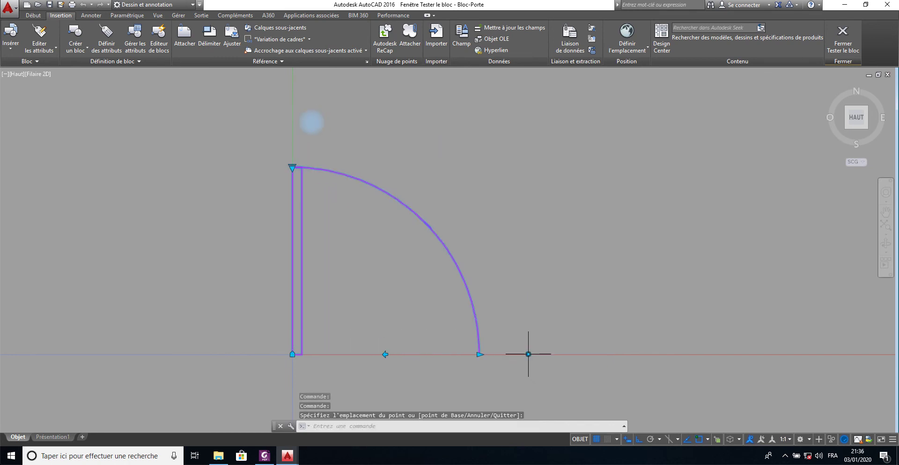
pyautogui.click(529, 354)
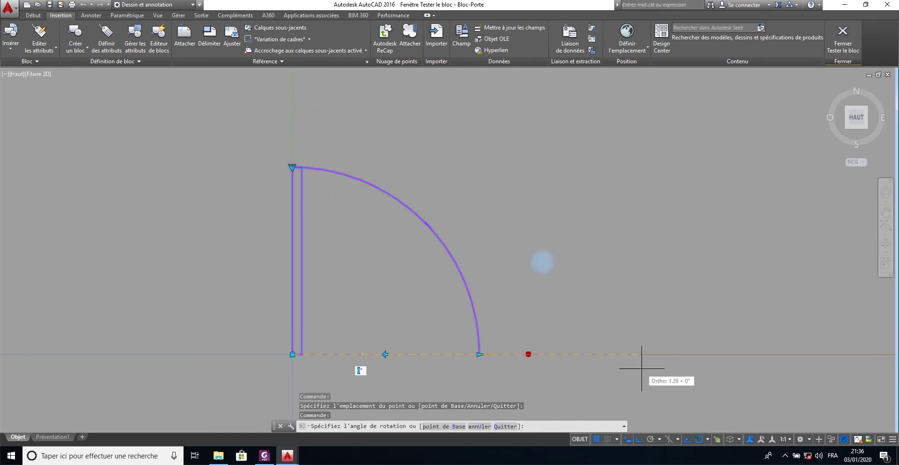
pyautogui.click(638, 442)
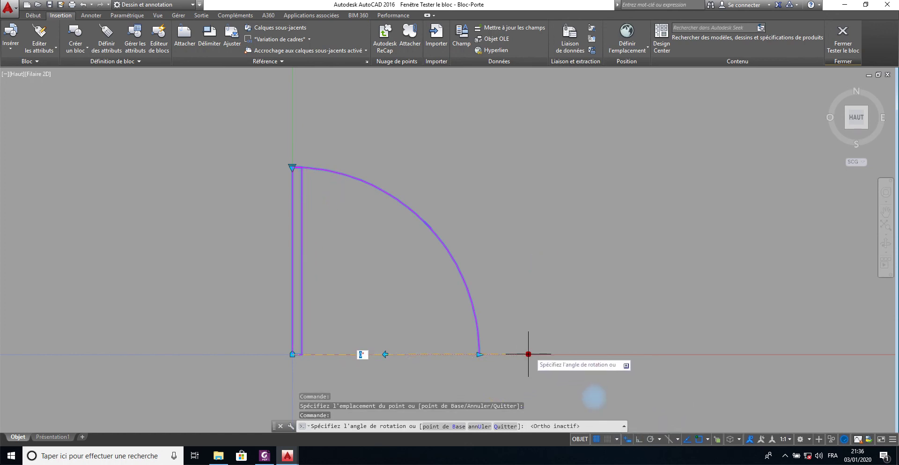
pyautogui.click(425, 213)
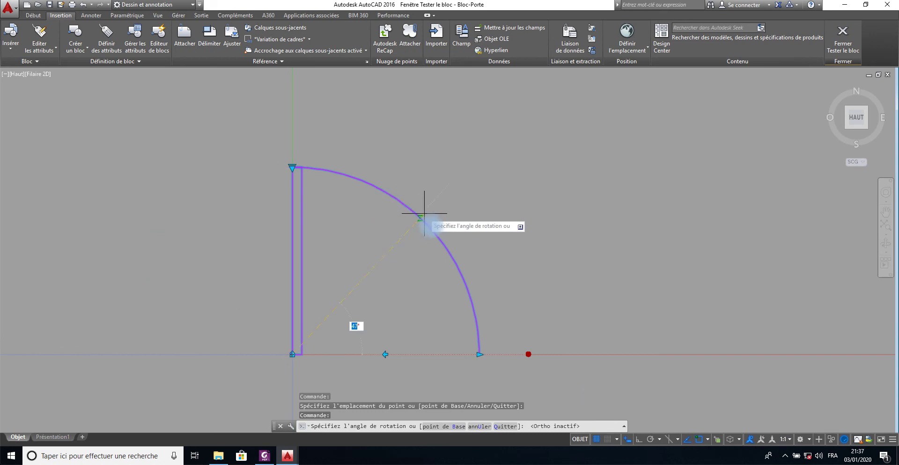
pyautogui.click(481, 298)
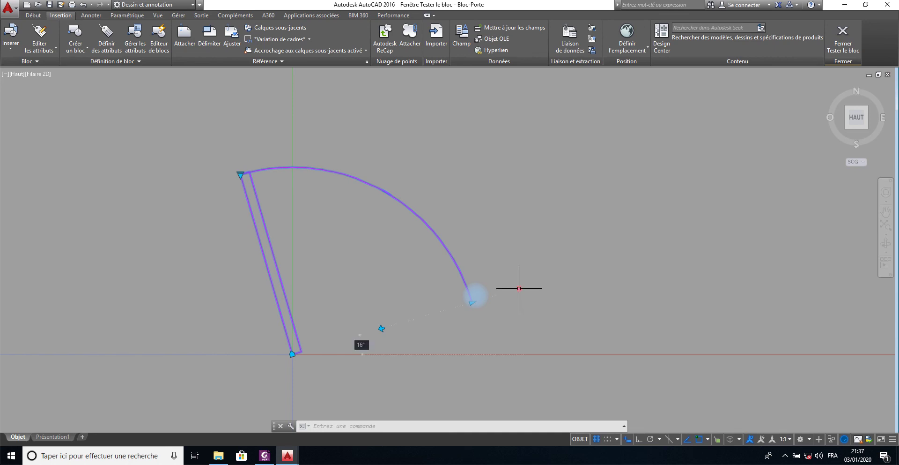
pyautogui.click(519, 288)
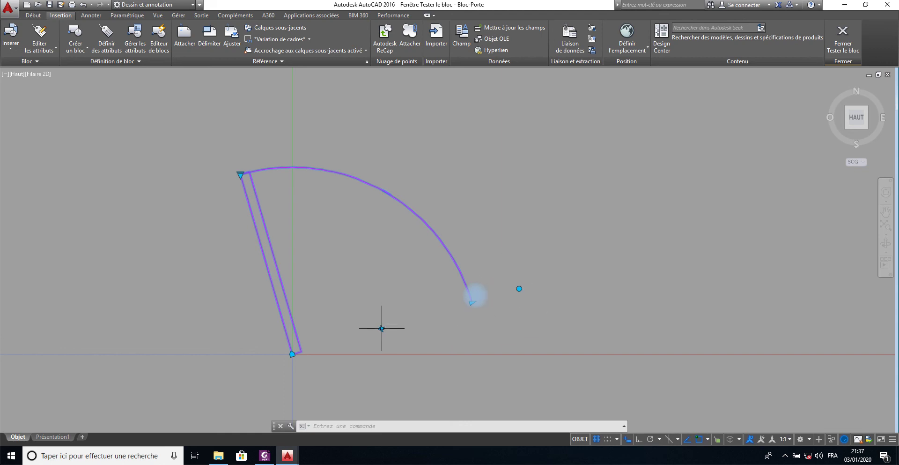
# - Flip the door to the other side and back, twice
pyautogui.click(472, 301)
pyautogui.click(472, 301)
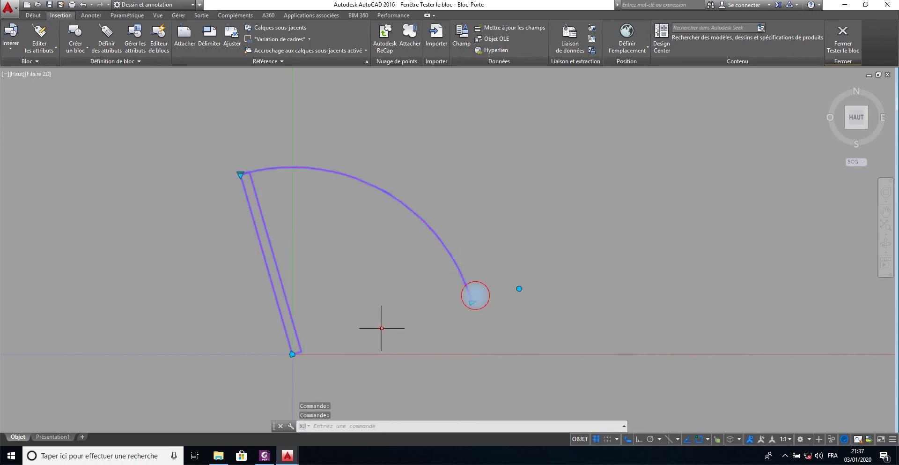
pyautogui.click(473, 300)
pyautogui.click(473, 299)
# - Move the door around by its base point, then close the test window
pyautogui.click(292, 354)
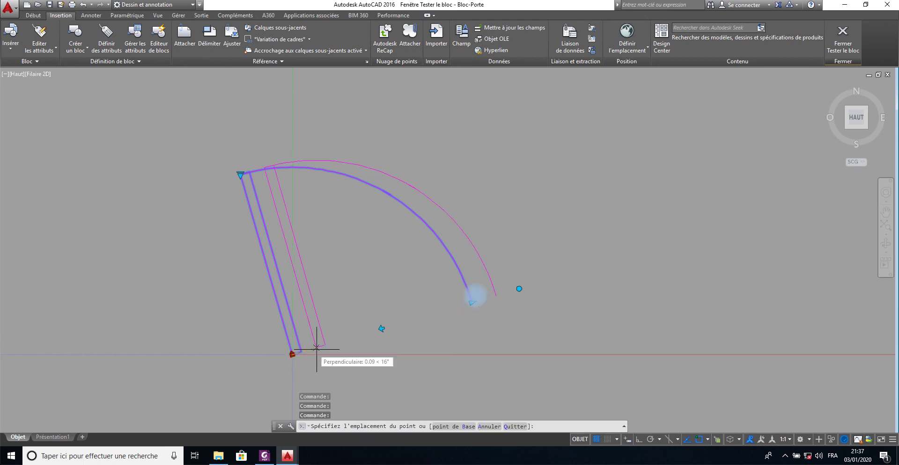
pyautogui.click(354, 332)
pyautogui.click(356, 335)
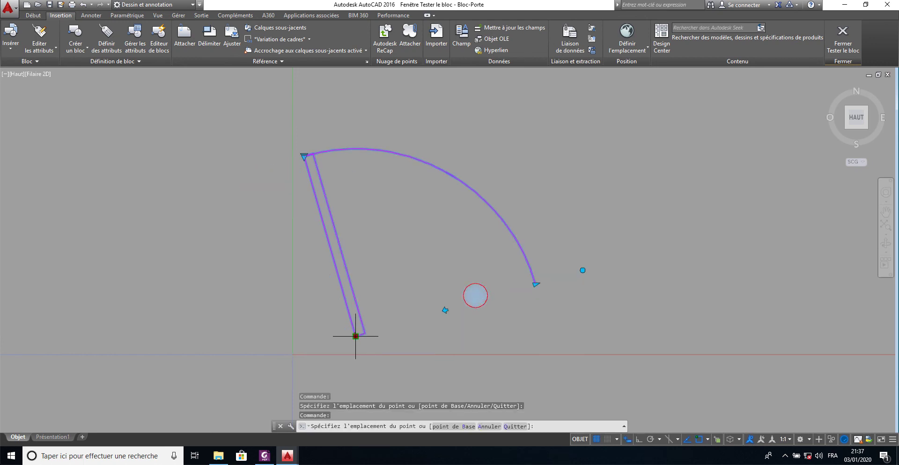
pyautogui.click(263, 272)
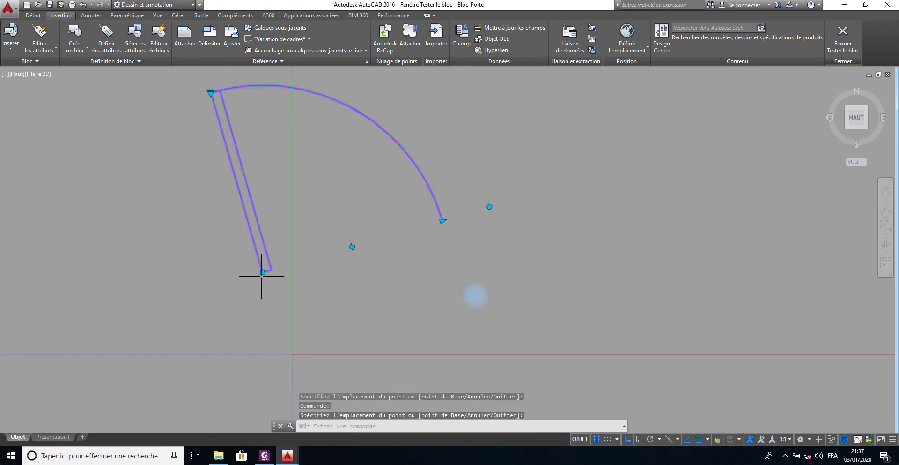
pyautogui.click(262, 276)
pyautogui.click(424, 315)
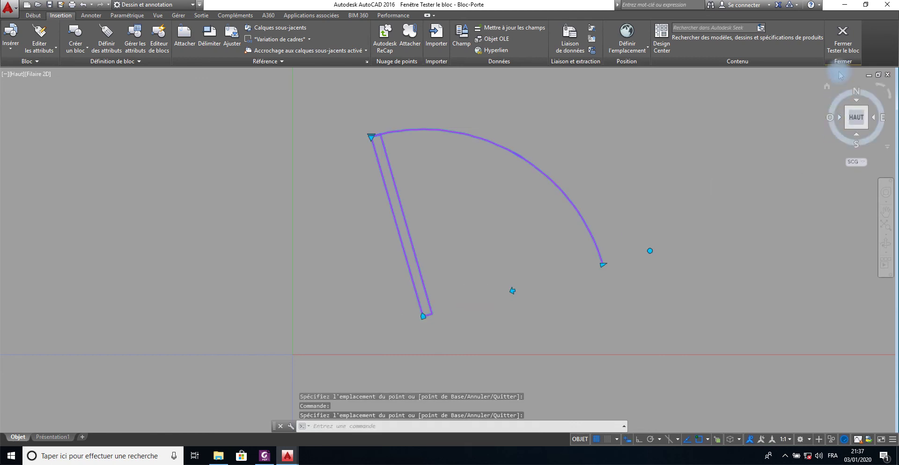
pyautogui.click(841, 35)
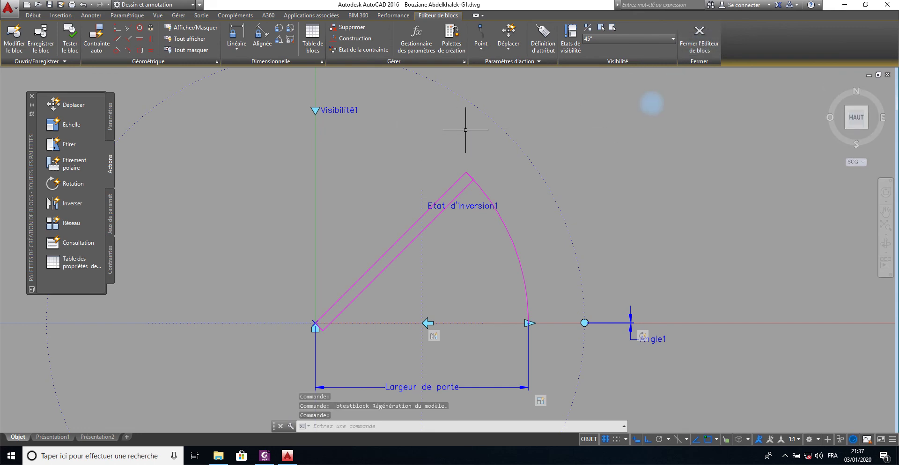
# - Save the Bloc-Porte changes on exit, then set the drawing's door to its 90° opening
pyautogui.click(701, 47)
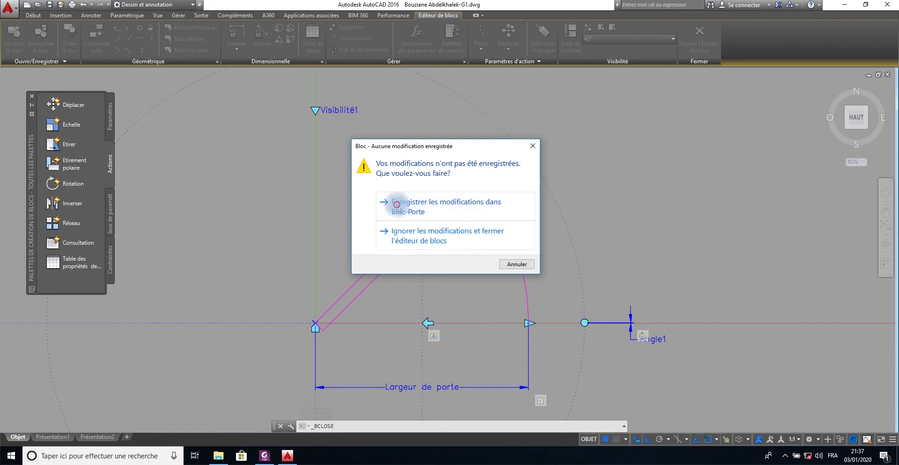
pyautogui.click(393, 204)
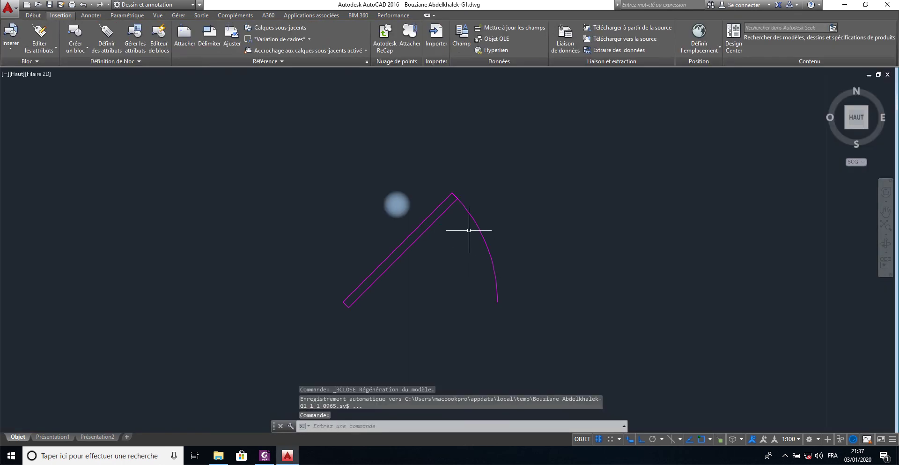
pyautogui.click(456, 198)
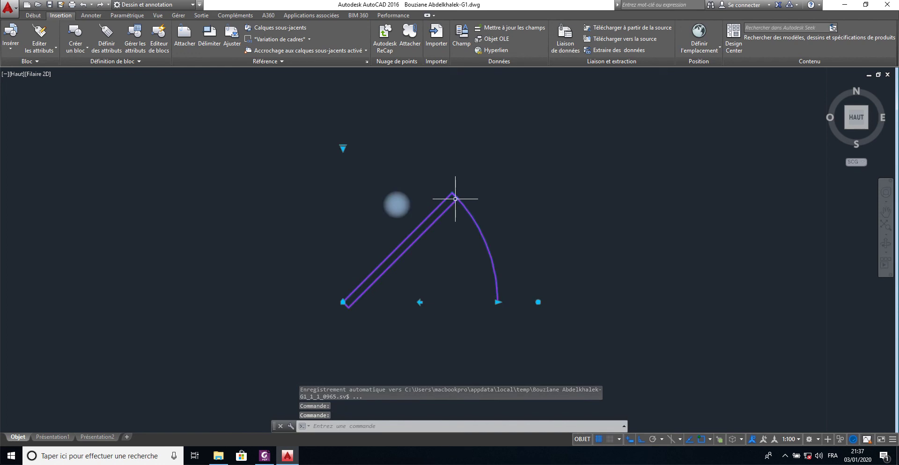
pyautogui.click(343, 147)
pyautogui.click(364, 161)
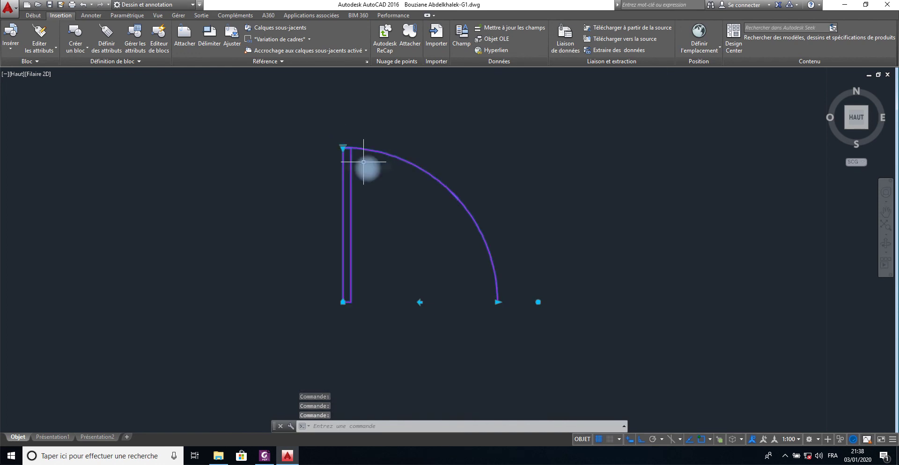
pyautogui.scroll(-5, 426, 242)
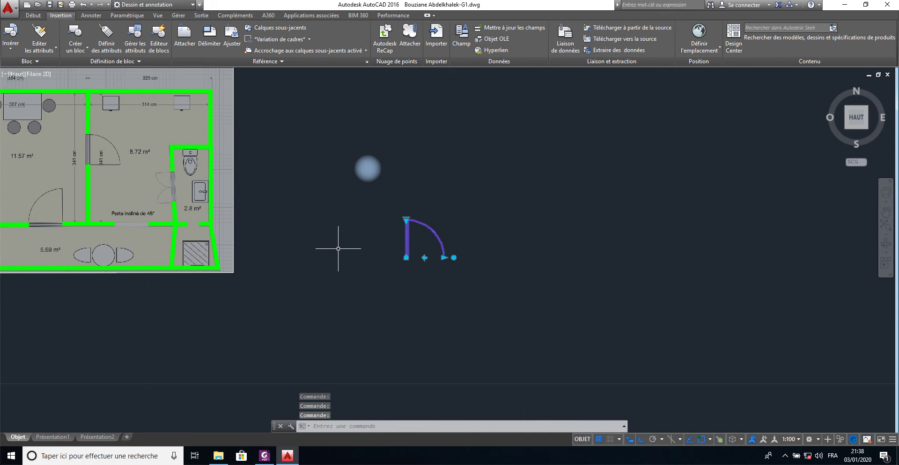
pyautogui.press('Escape')
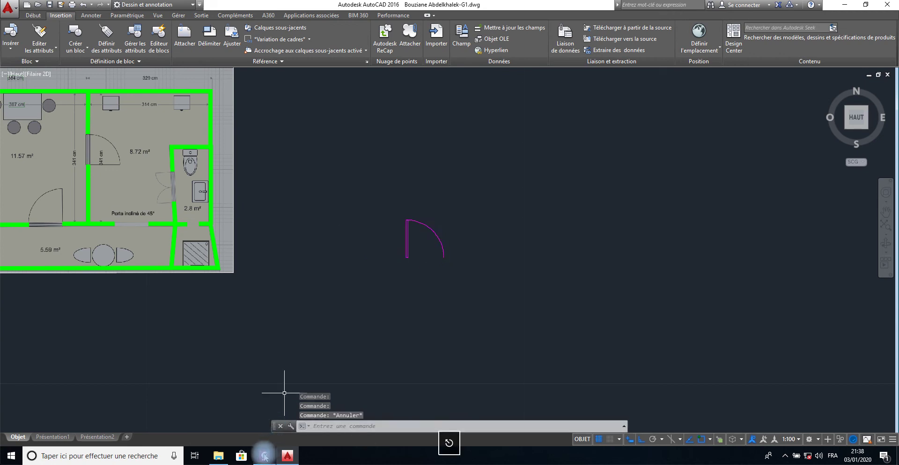
pyautogui.click(262, 454)
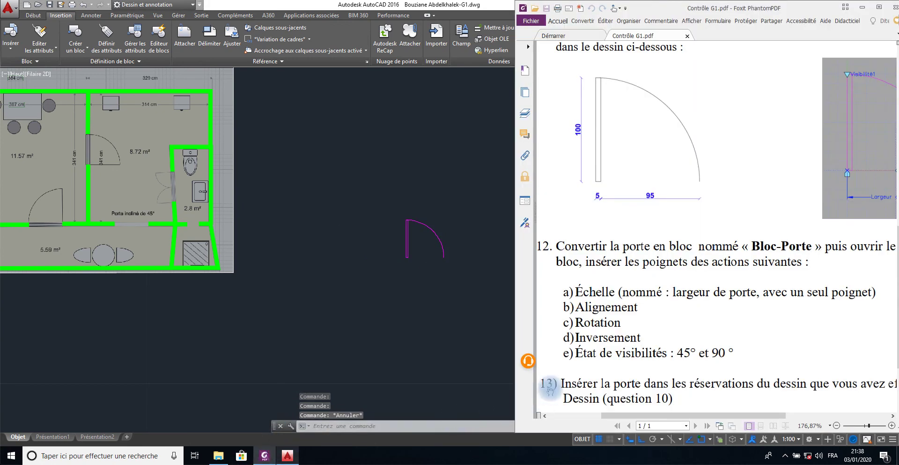
pyautogui.scroll(-3, 670, 349)
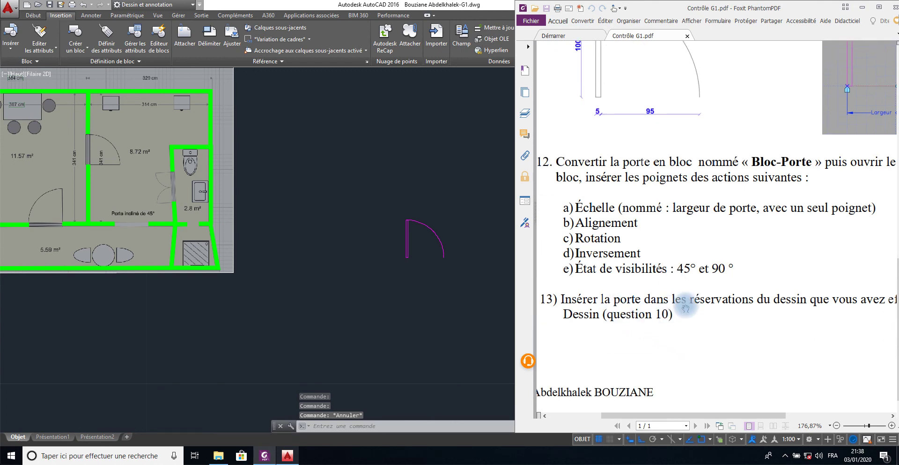
pyautogui.scroll(1, 702, 300)
pyautogui.click(837, 426)
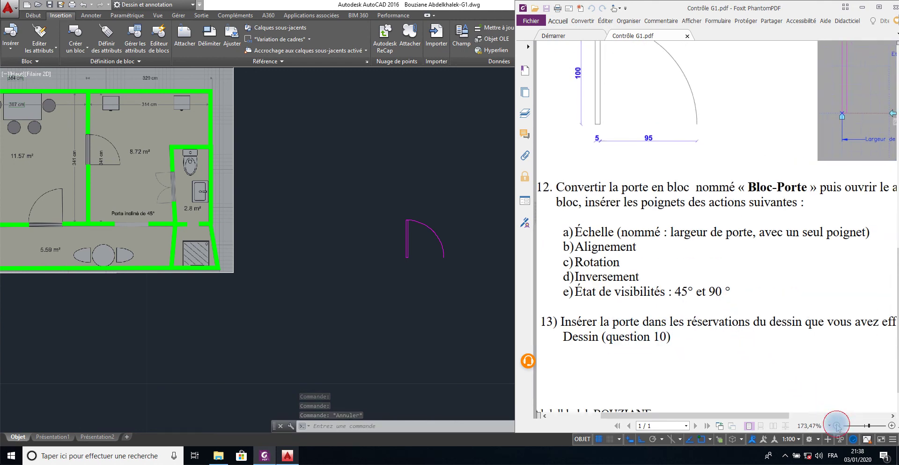
pyautogui.click(838, 425)
pyautogui.click(837, 425)
pyautogui.click(837, 426)
pyautogui.click(837, 425)
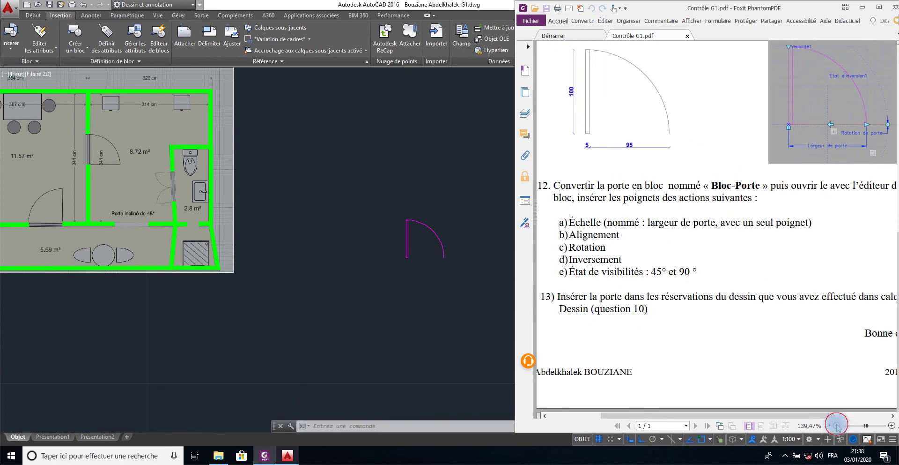
pyautogui.click(837, 426)
pyautogui.click(837, 425)
pyautogui.click(838, 426)
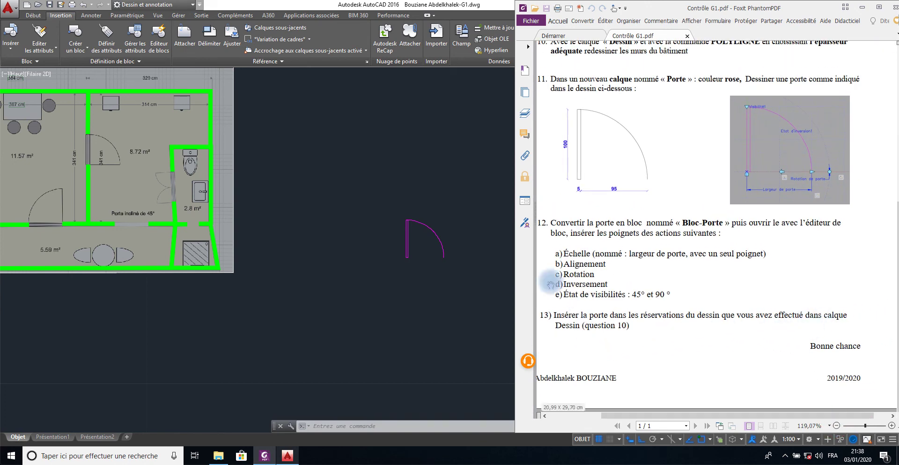
pyautogui.click(863, 8)
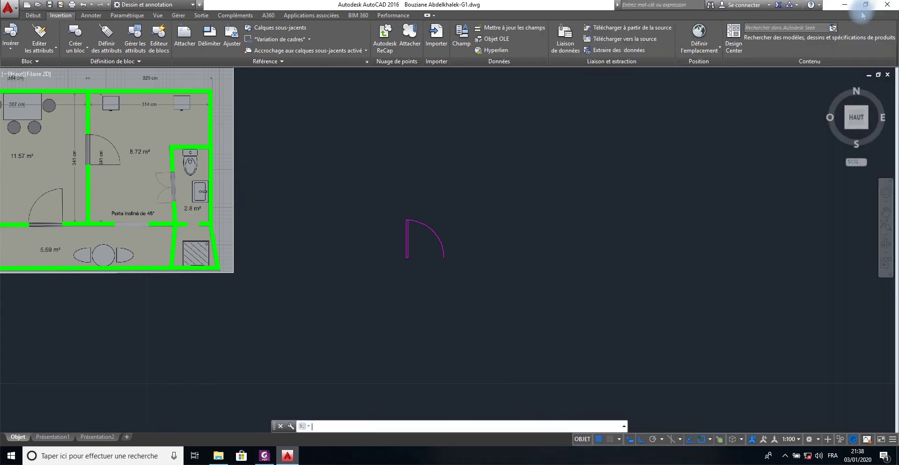
# - Make Dessin the current layer, then window-select the magenta door right of the plan and erase it
pyautogui.click(34, 15)
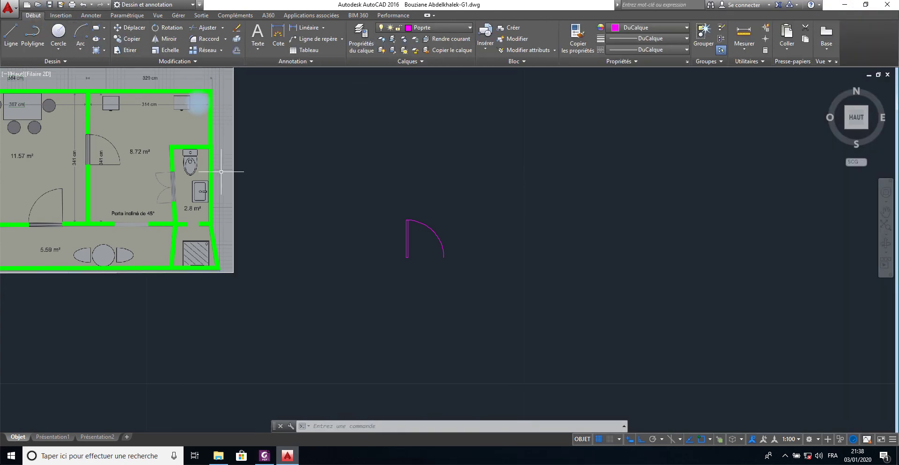
pyautogui.moveTo(221, 171)
pyautogui.mouseDown(button='middle')
pyautogui.moveTo(314, 190)
pyautogui.moveTo(501, 189)
pyautogui.mouseUp(button='middle')
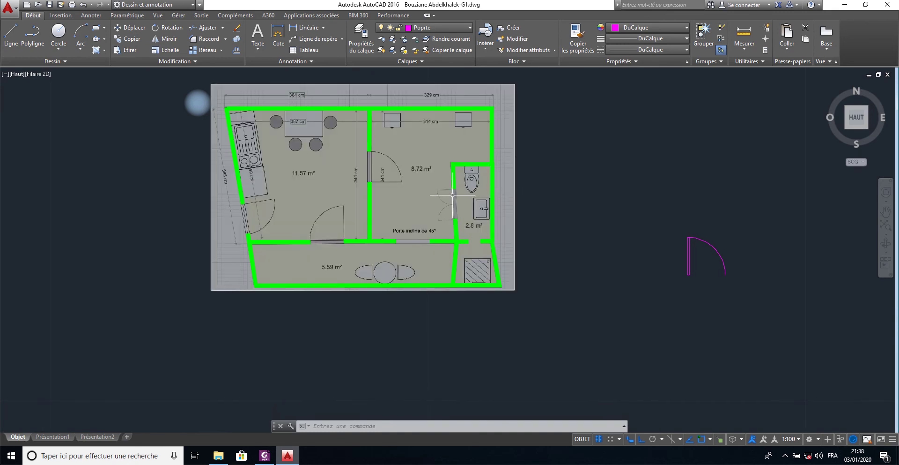
pyautogui.click(689, 251)
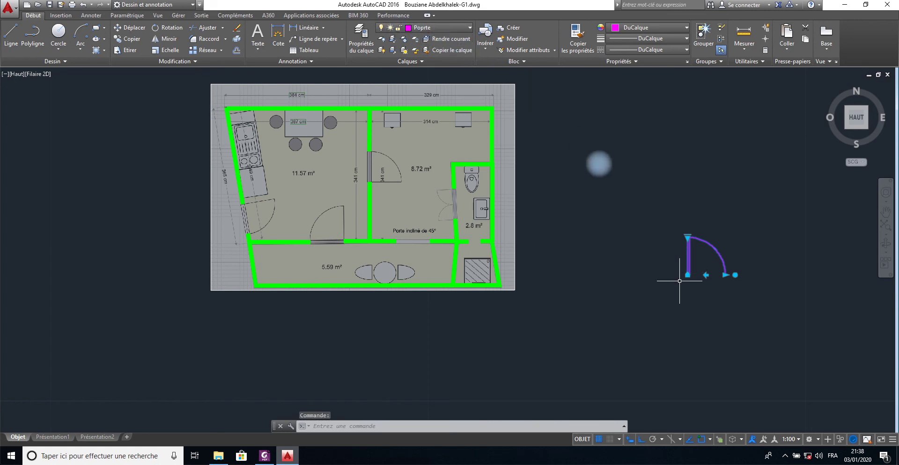
pyautogui.press('Escape')
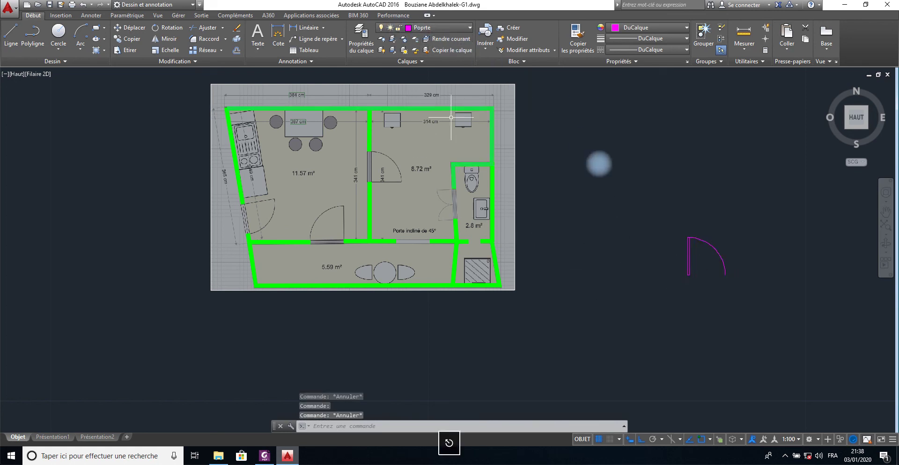
pyautogui.click(364, 39)
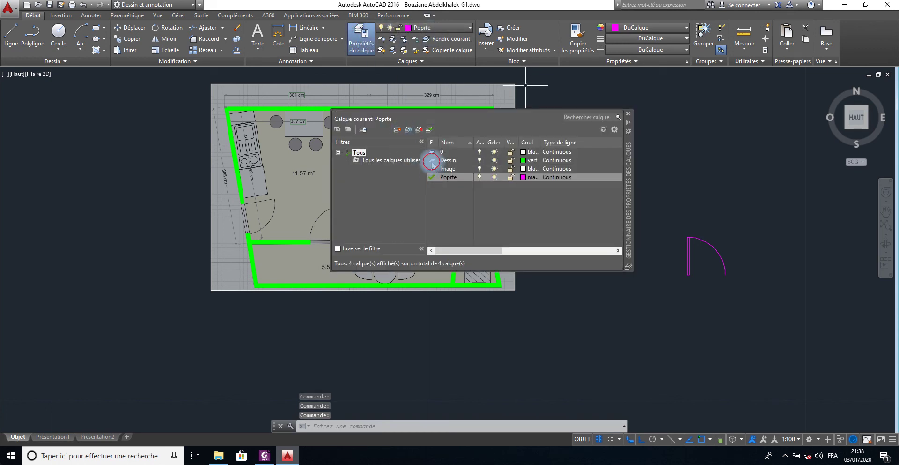
pyautogui.click(432, 162)
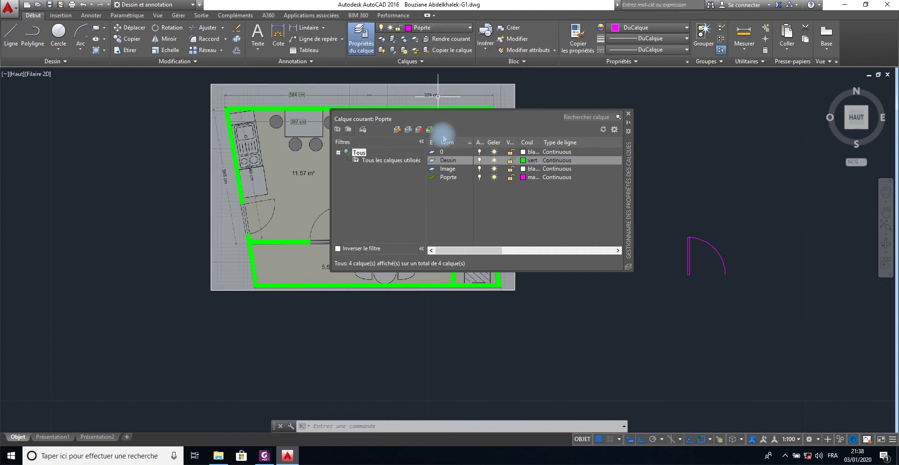
pyautogui.doubleClick(434, 161)
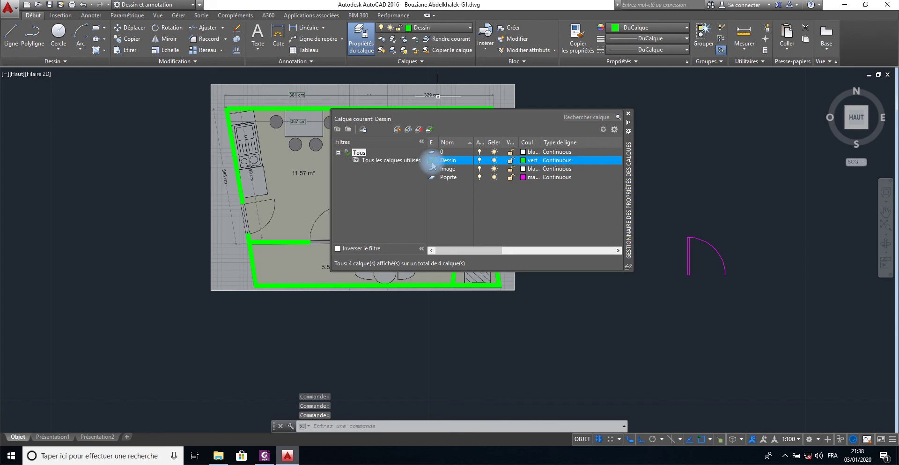
pyautogui.click(628, 113)
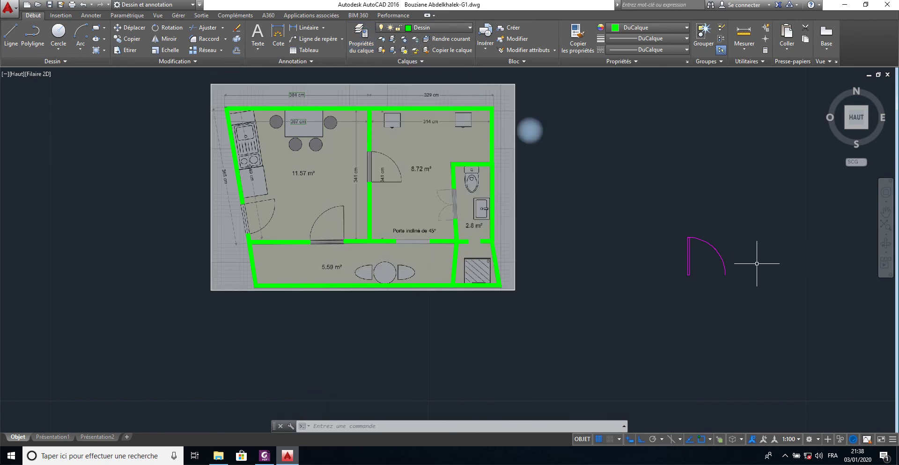
pyautogui.moveTo(748, 251); pyautogui.dragTo(644, 303)
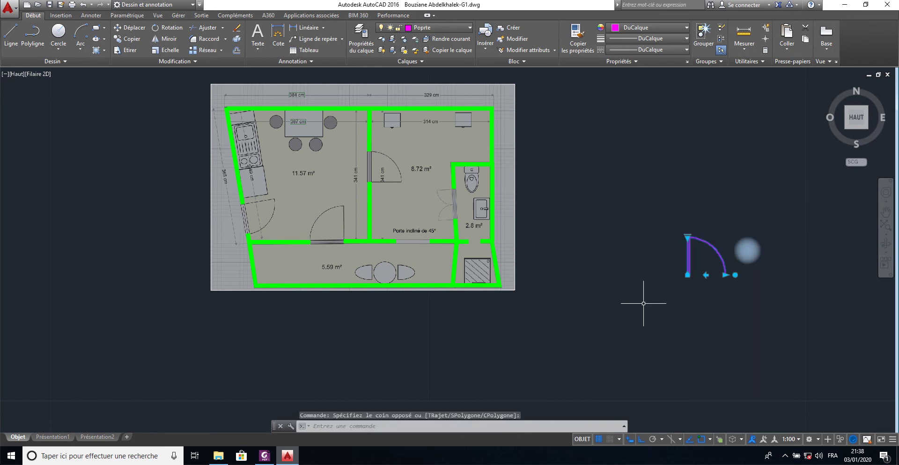
pyautogui.click(236, 29)
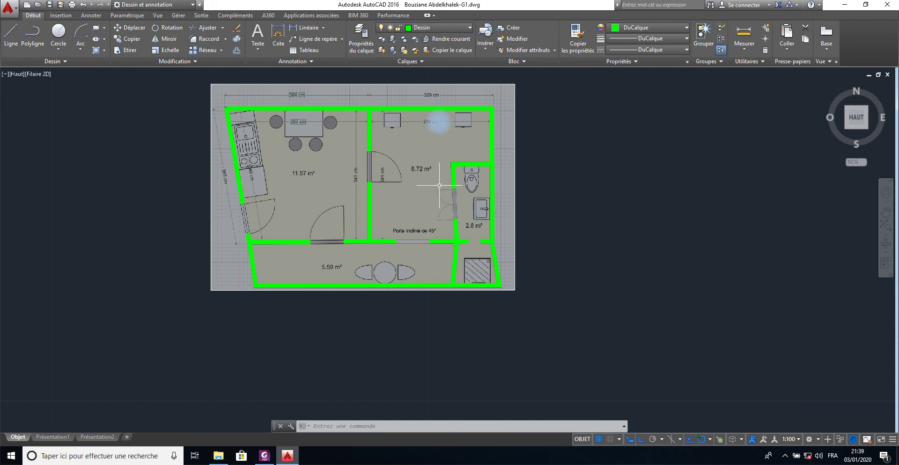
# - Insert the Bloc-Porte door block to the right of the floor plan
pyautogui.click(61, 15)
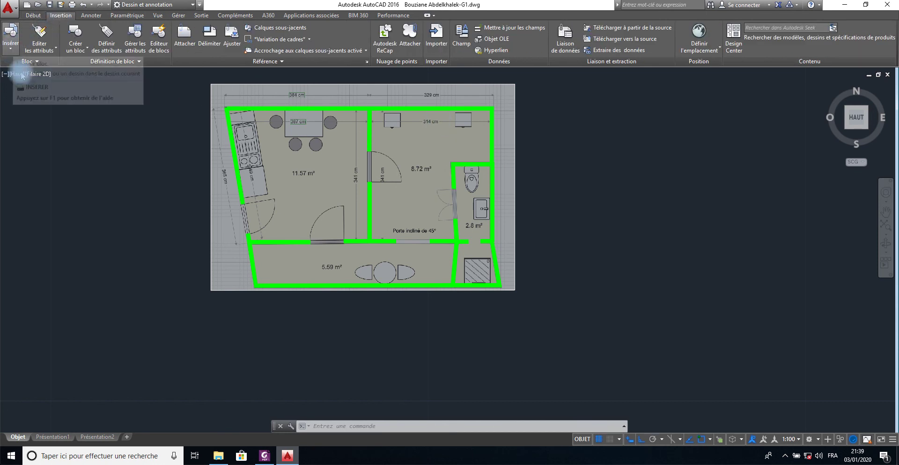
pyautogui.click(11, 43)
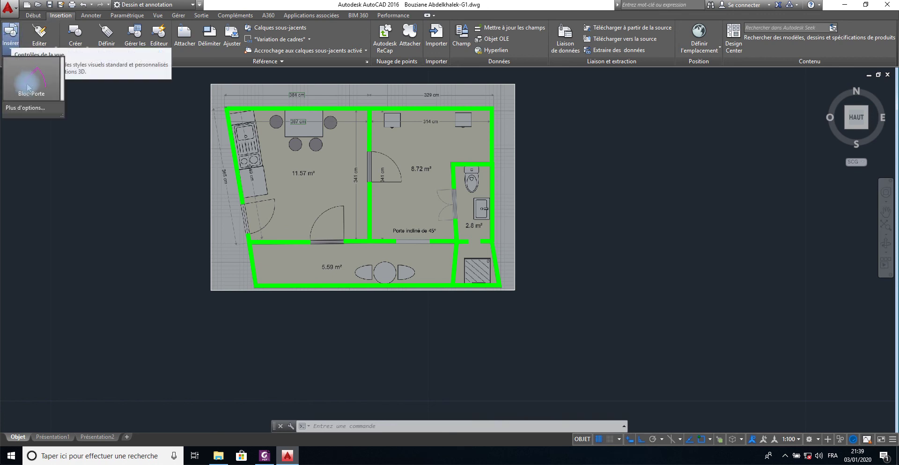
pyautogui.click(35, 75)
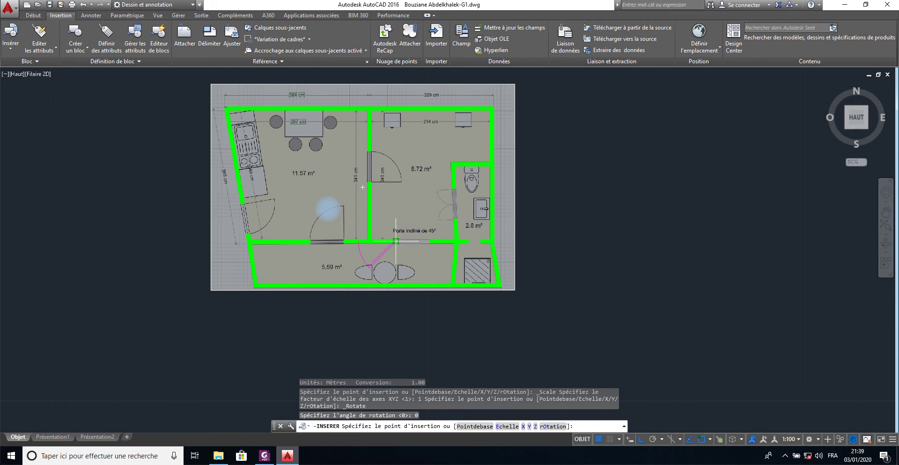
pyautogui.click(643, 239)
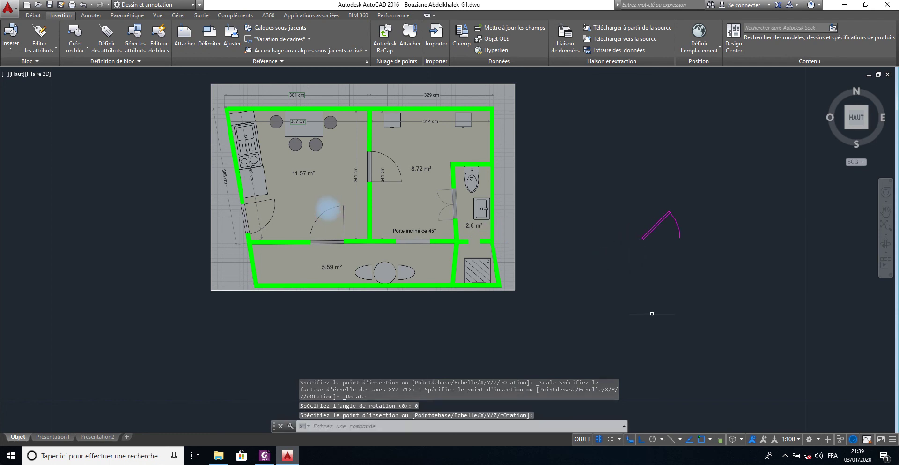
pyautogui.click(660, 218)
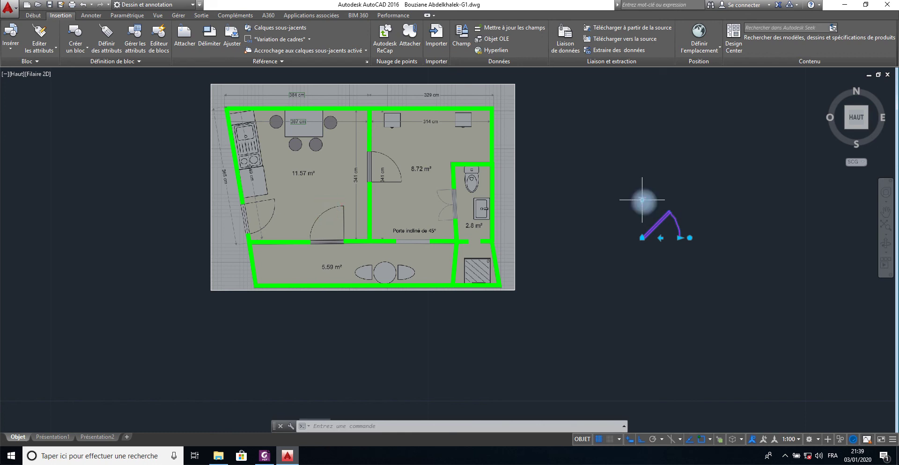
# - Set the Bloc-Porte door's opening angle to 90°
pyautogui.click(328, 208)
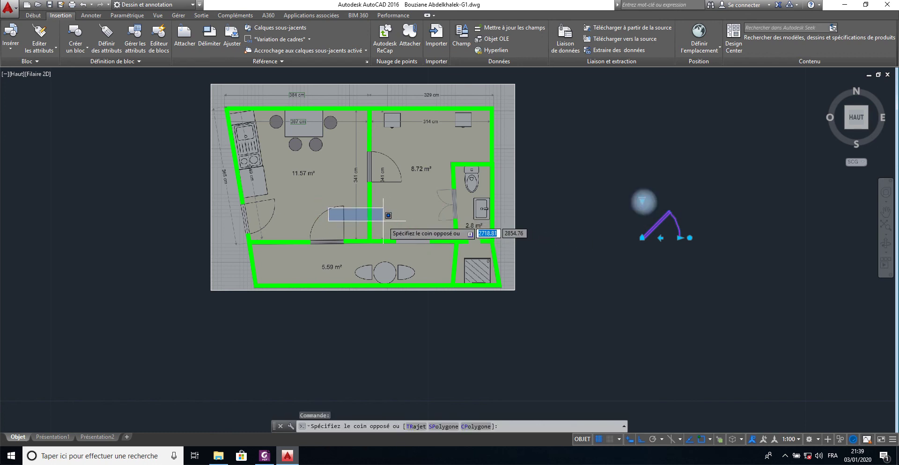
pyautogui.press('Escape')
pyautogui.click(643, 201)
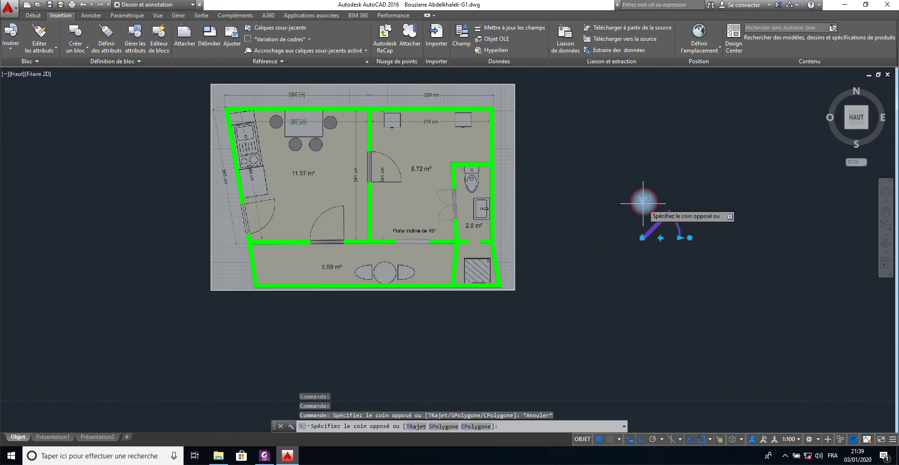
pyautogui.click(643, 201)
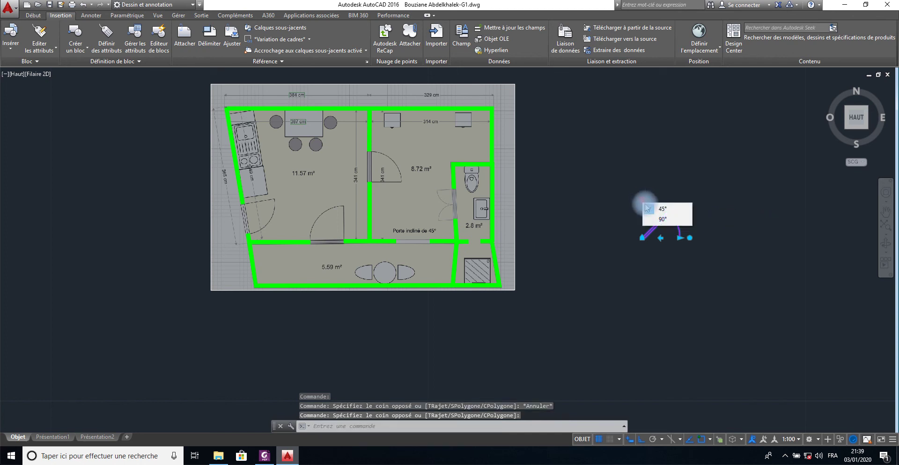
pyautogui.click(661, 218)
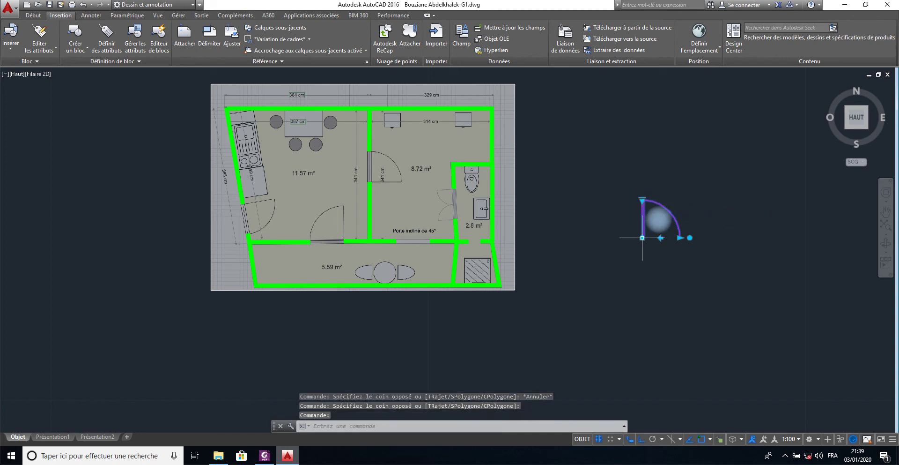
# - Move the door into the wall below the 11.57 m² room and flip its hinge side
pyautogui.click(642, 237)
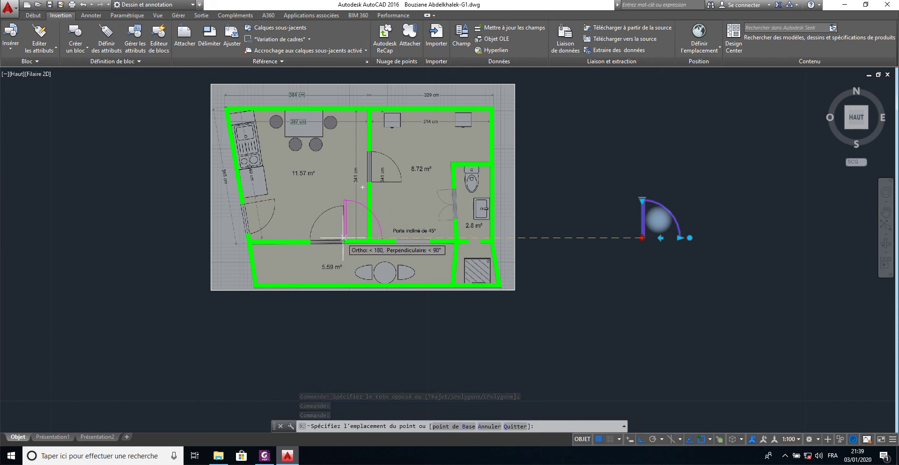
pyautogui.click(345, 237)
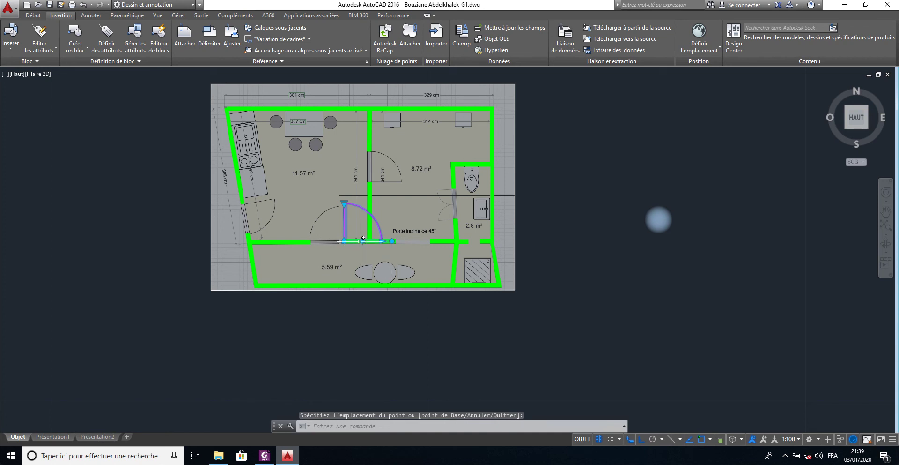
pyautogui.press('Return')
pyautogui.press('Return')
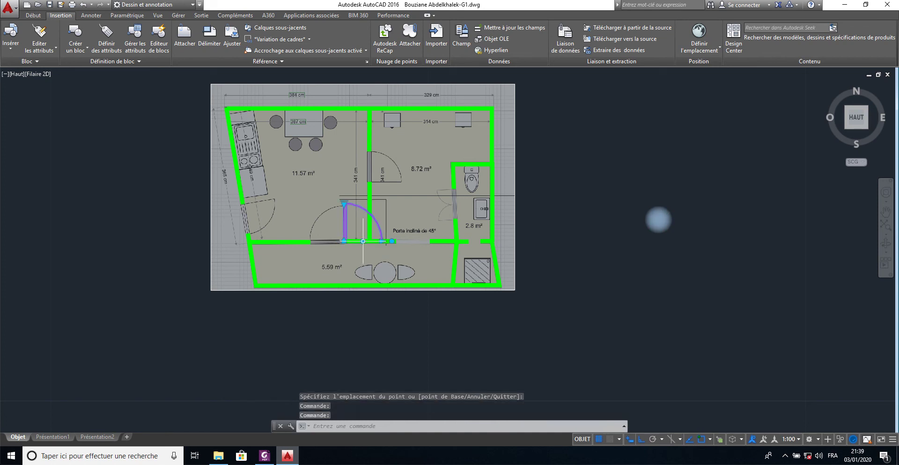
pyautogui.click(363, 240)
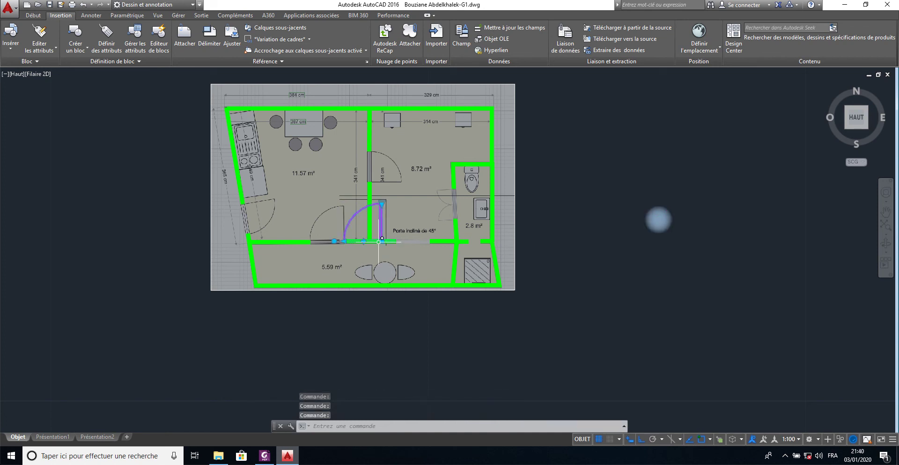
# - Stretch the door's width to fill the opening between the 11.57 m² and 5.59 m² rooms
pyautogui.click(382, 241)
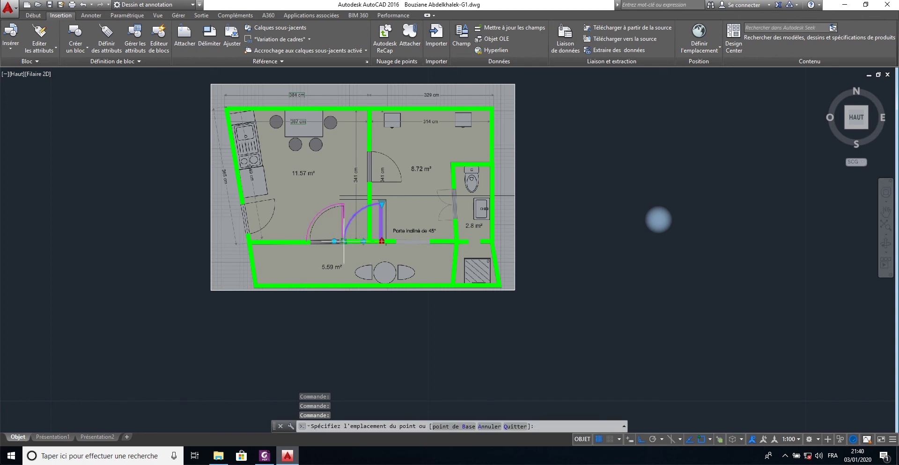
pyautogui.click(345, 241)
pyautogui.scroll(2, 307, 240)
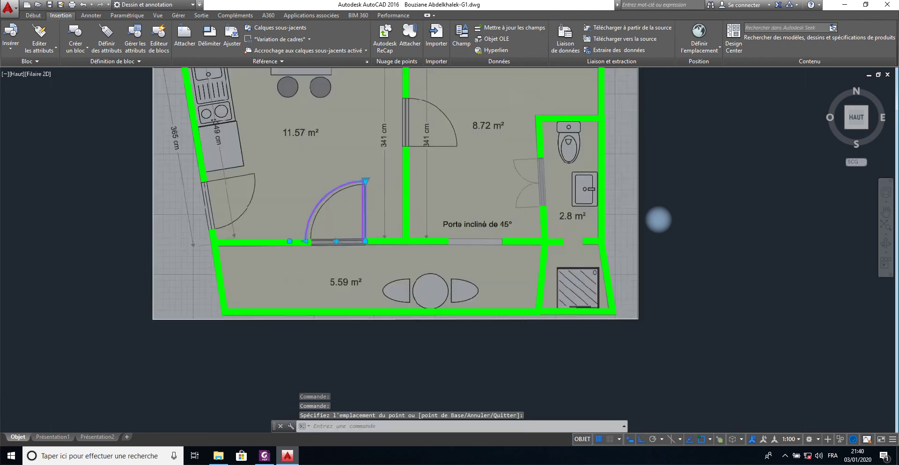
pyautogui.scroll(5, 306, 239)
pyautogui.scroll(3, 306, 240)
pyautogui.scroll(-1, 300, 281)
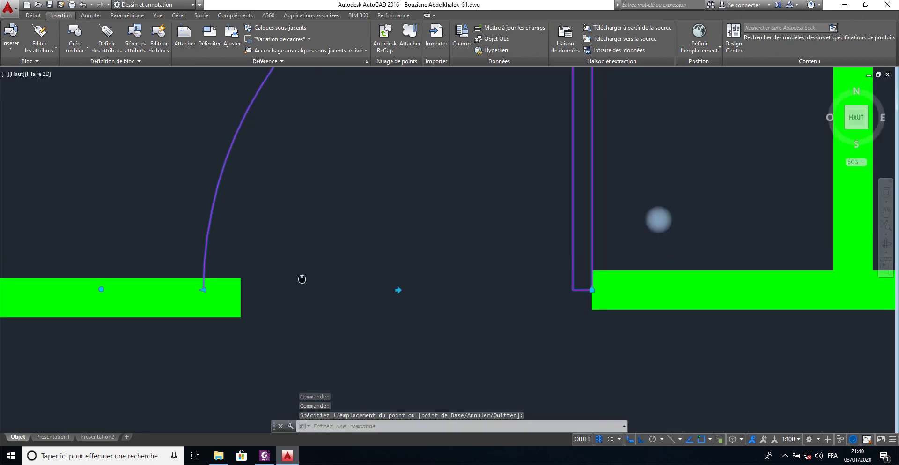
pyautogui.scroll(-3, 300, 281)
pyautogui.scroll(-2, 301, 285)
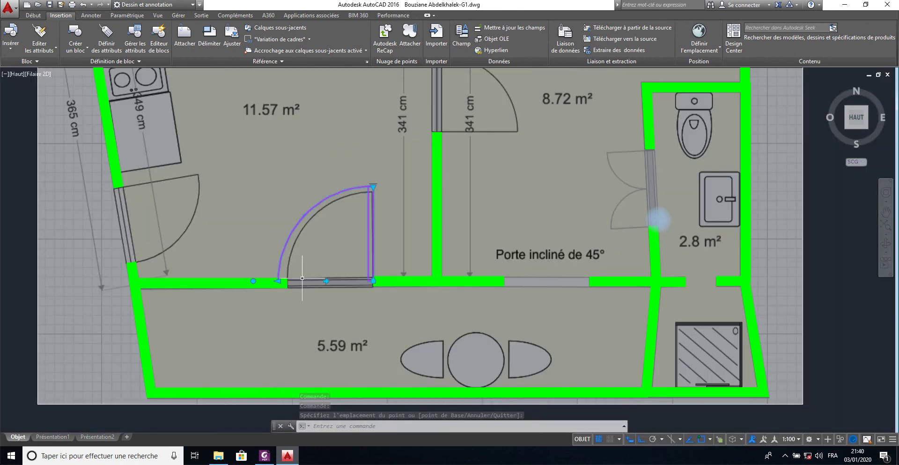
pyautogui.click(279, 281)
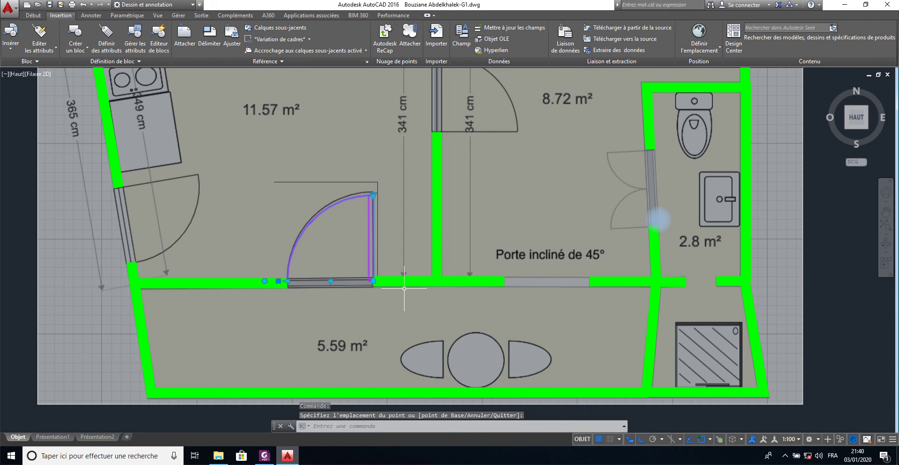
pyautogui.press('Escape')
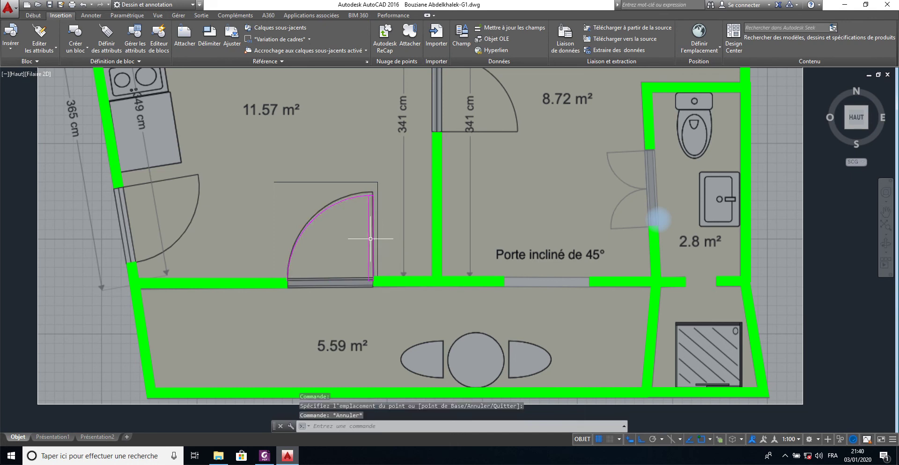
pyautogui.click(372, 233)
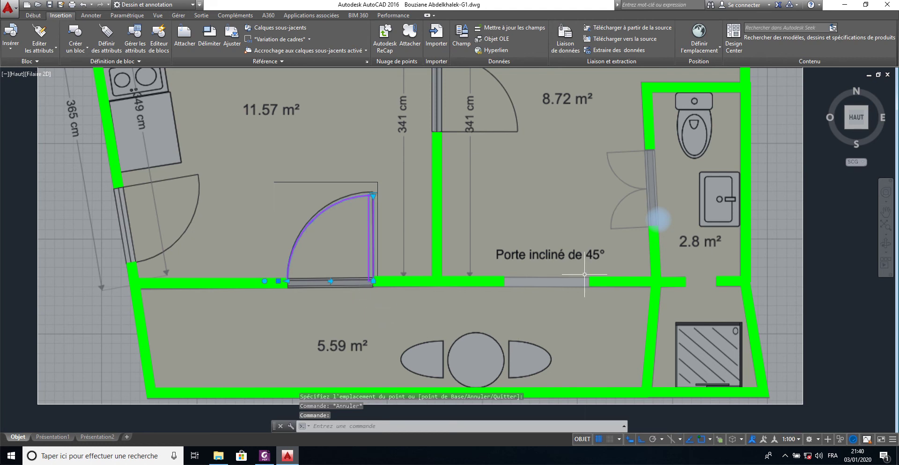
pyautogui.press('Escape')
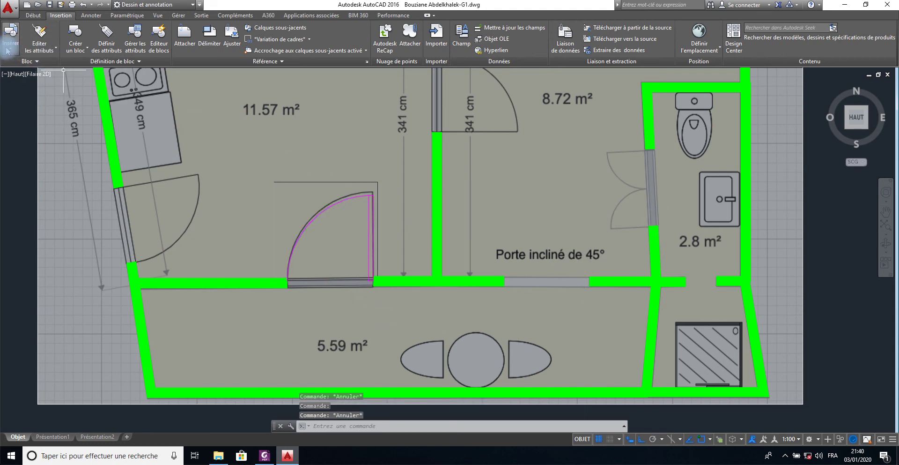
# - Insert a second Bloc-Porte door on the 11.57 m² room's slanted left wall
pyautogui.click(10, 43)
pyautogui.click(31, 68)
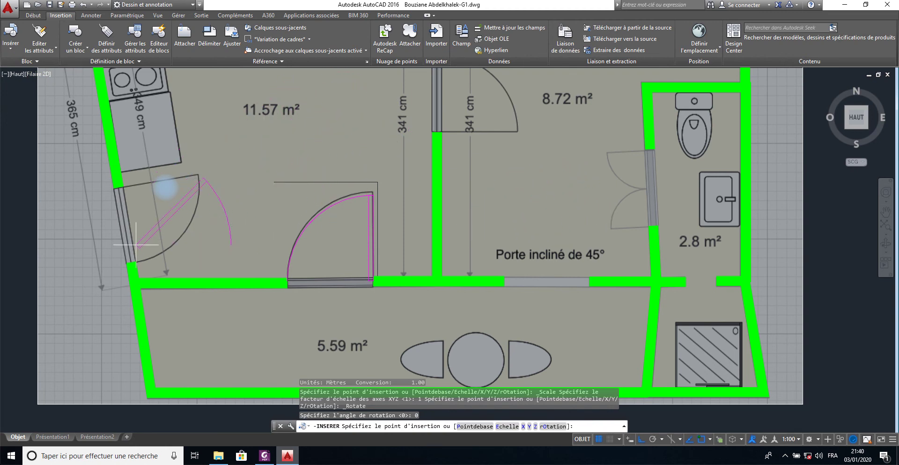
pyautogui.click(119, 187)
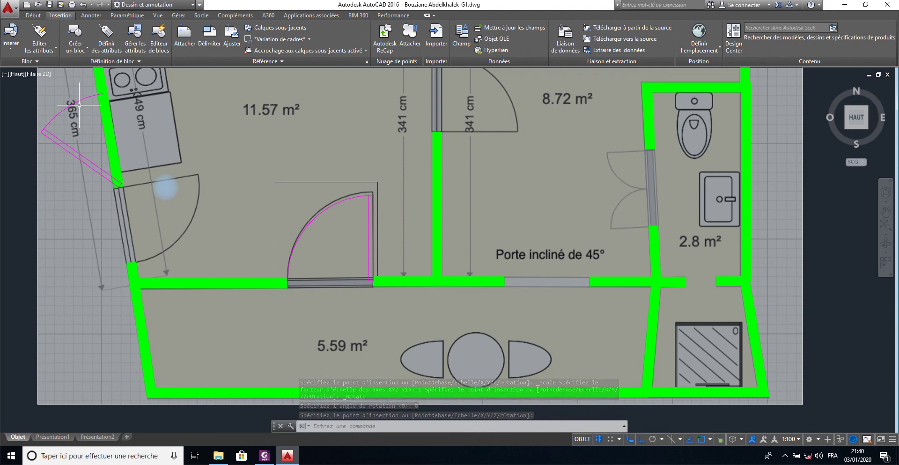
pyautogui.click(79, 99)
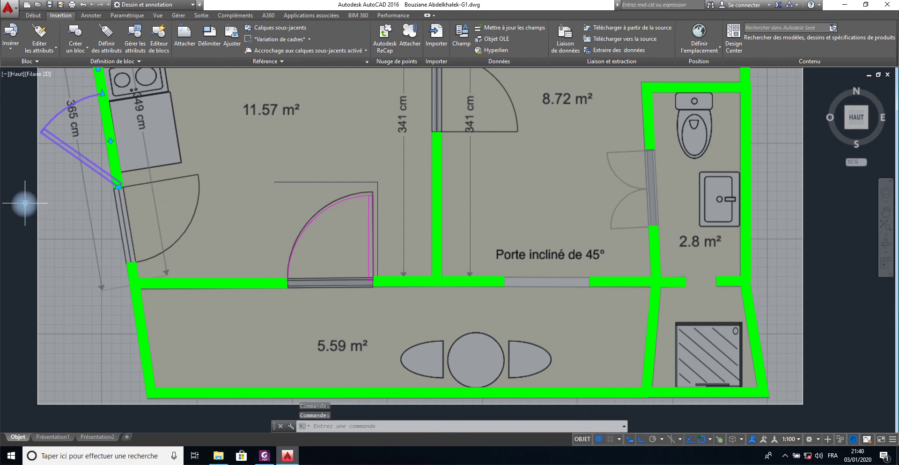
pyautogui.click(166, 186)
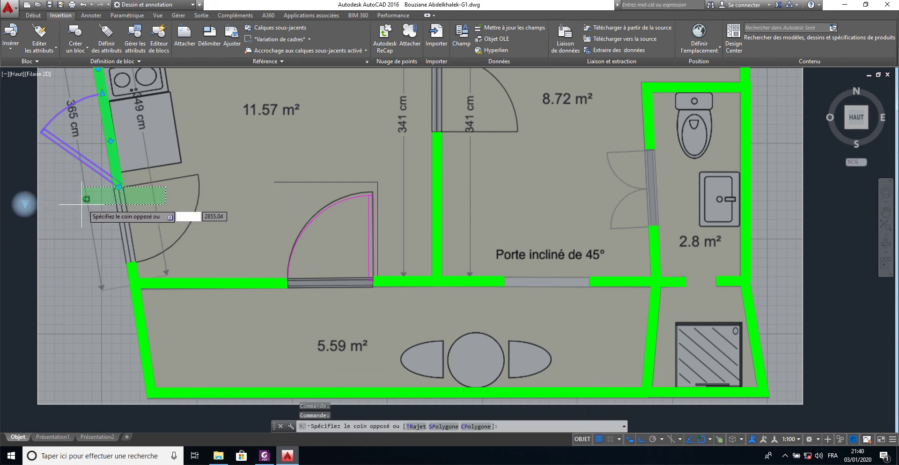
pyautogui.press('Escape')
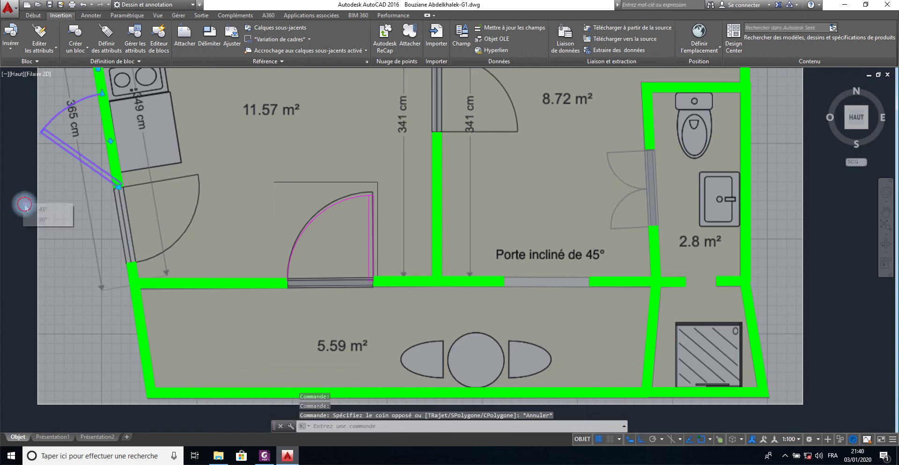
# - Set the left door's opening angle to 90°
pyautogui.click(28, 206)
pyautogui.click(42, 218)
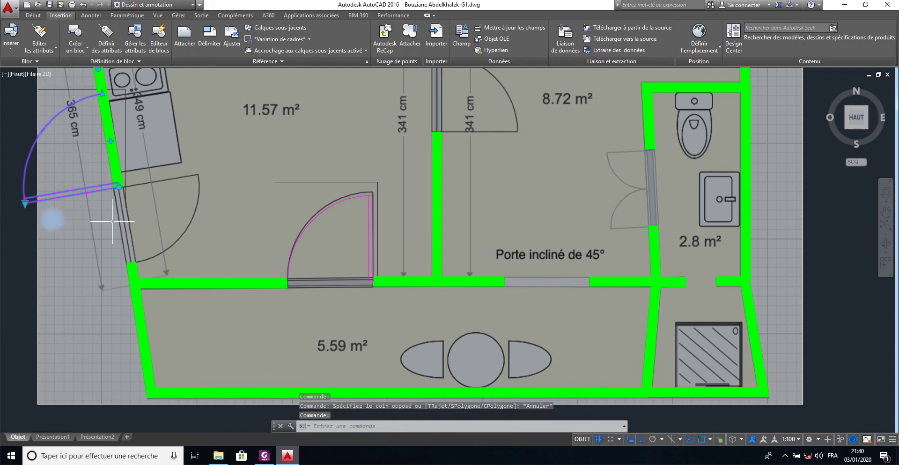
pyautogui.click(119, 187)
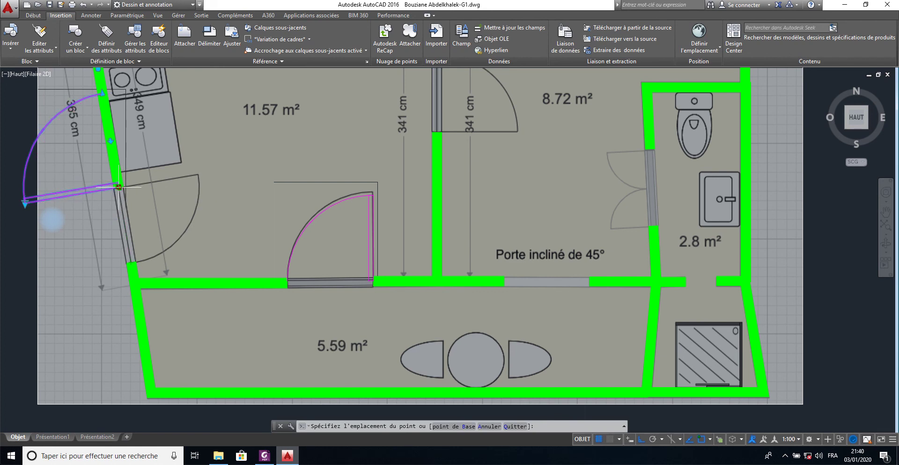
pyautogui.click(119, 187)
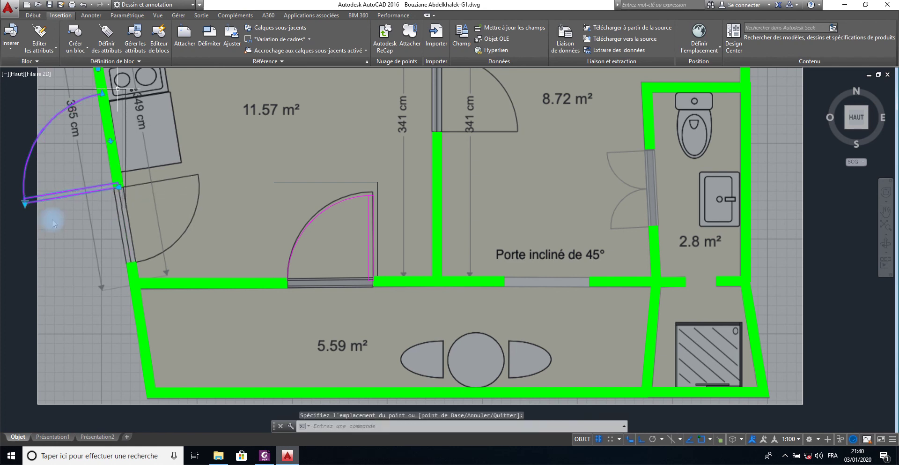
pyautogui.scroll(3, 368, 279)
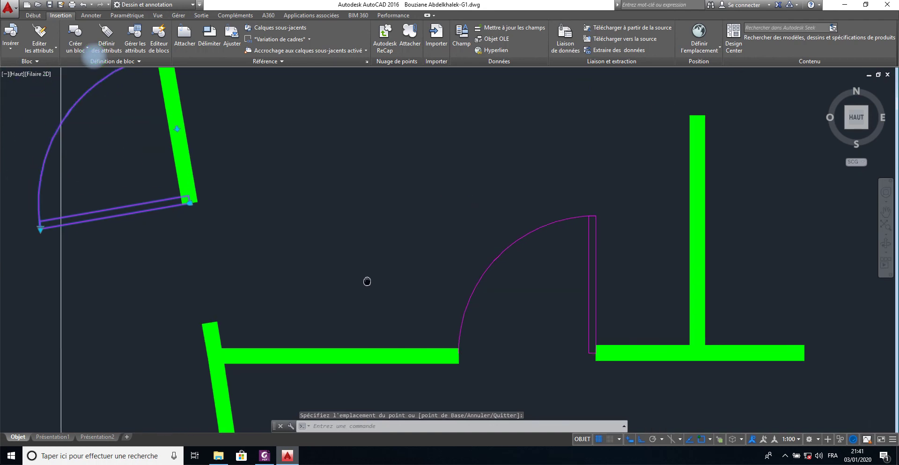
pyautogui.scroll(-2, 281, 211)
pyautogui.scroll(-1, 194, 158)
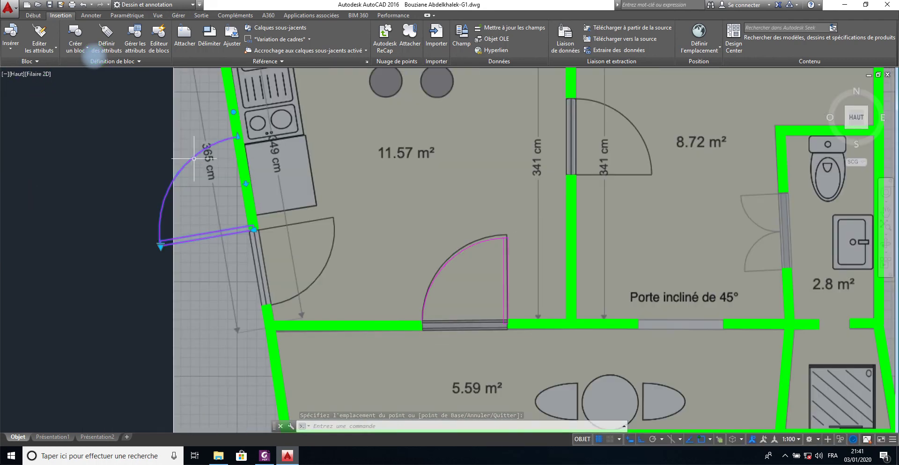
# - With Ortho off, rotate the left door to swing into the room and snap it into the wall opening
pyautogui.click(234, 112)
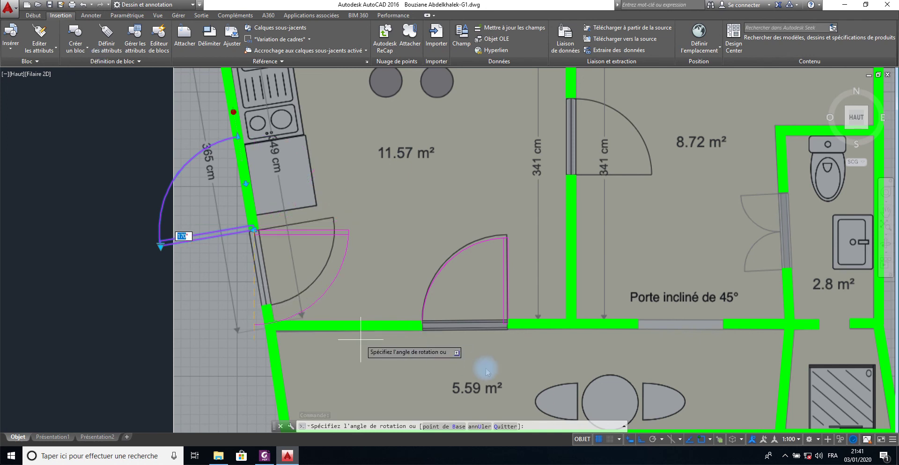
pyautogui.click(641, 439)
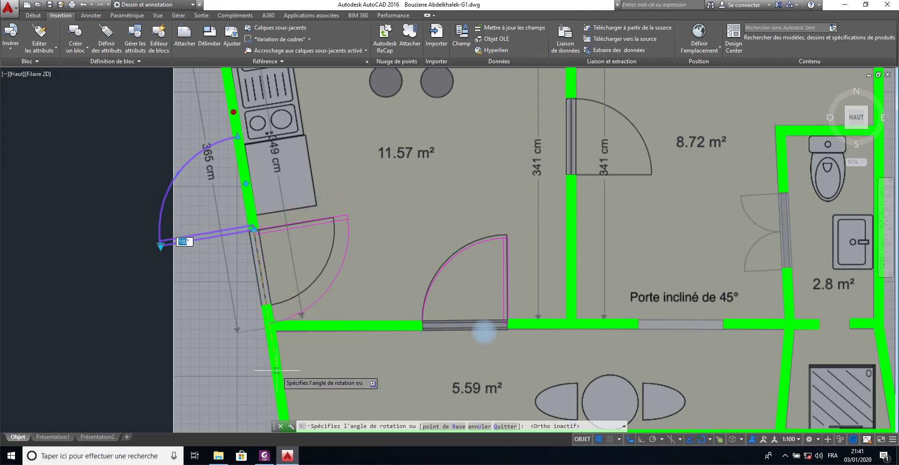
pyautogui.click(485, 332)
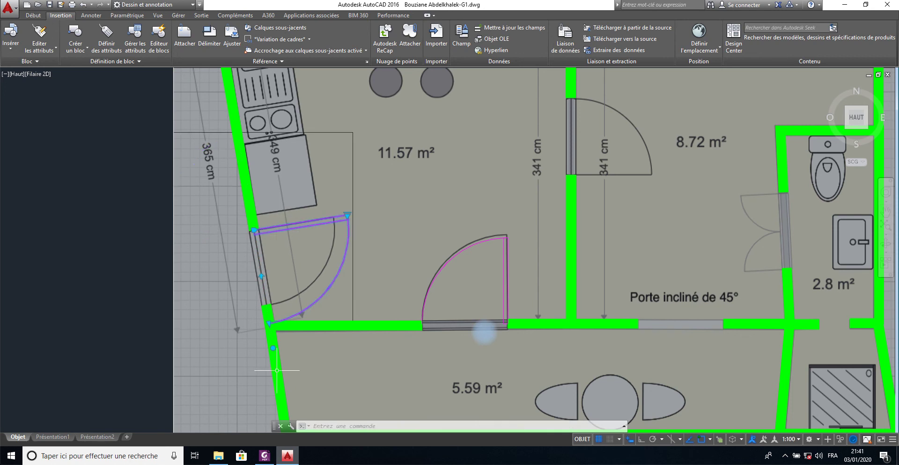
pyautogui.click(269, 323)
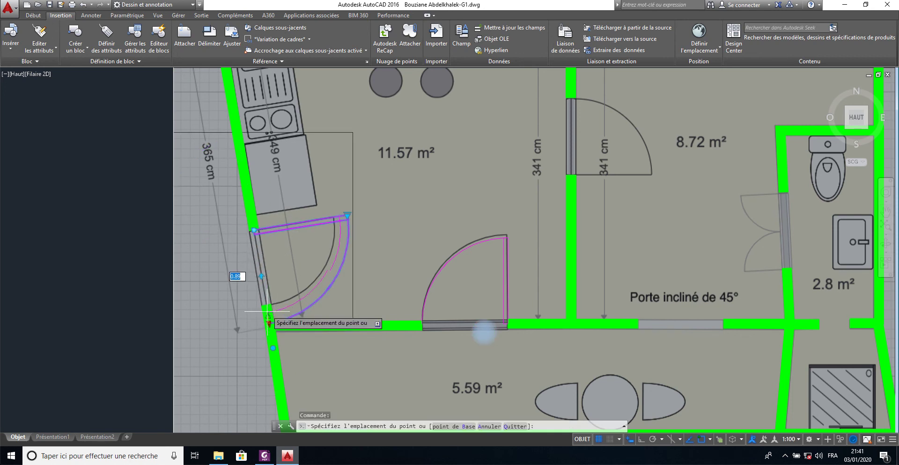
pyautogui.click(266, 305)
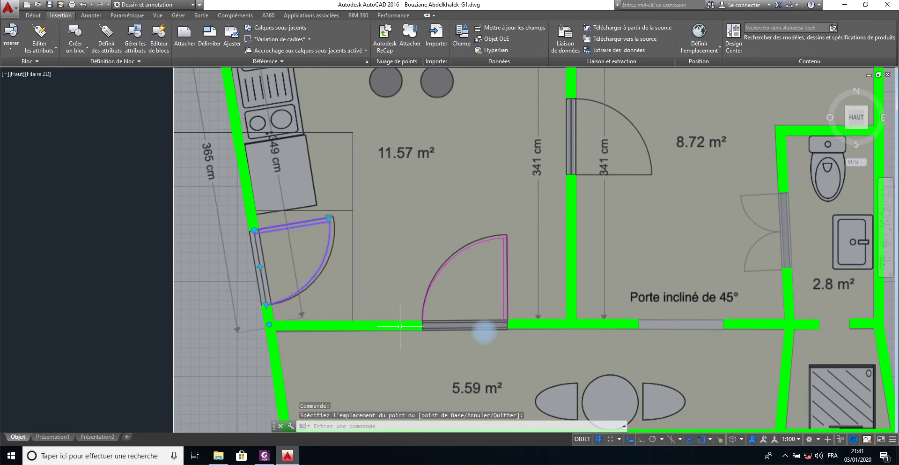
pyautogui.press('Escape')
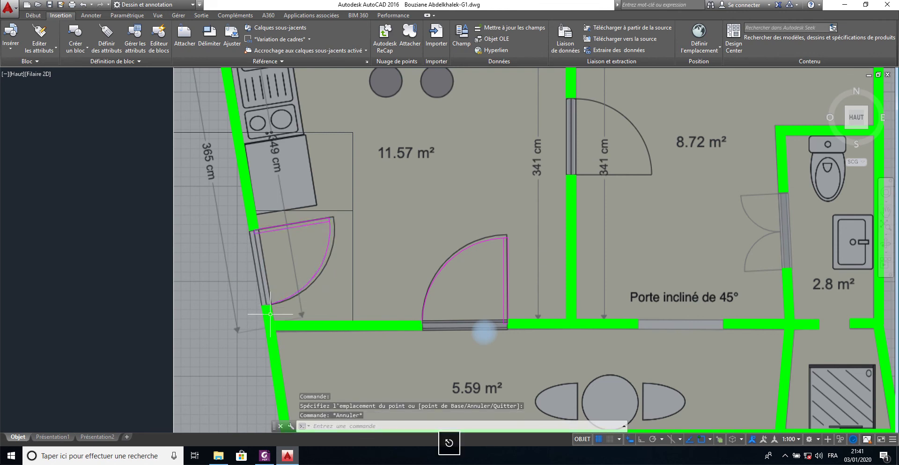
# - Pan the plan view left and down and select the middle door
pyautogui.scroll(-4, 416, 217)
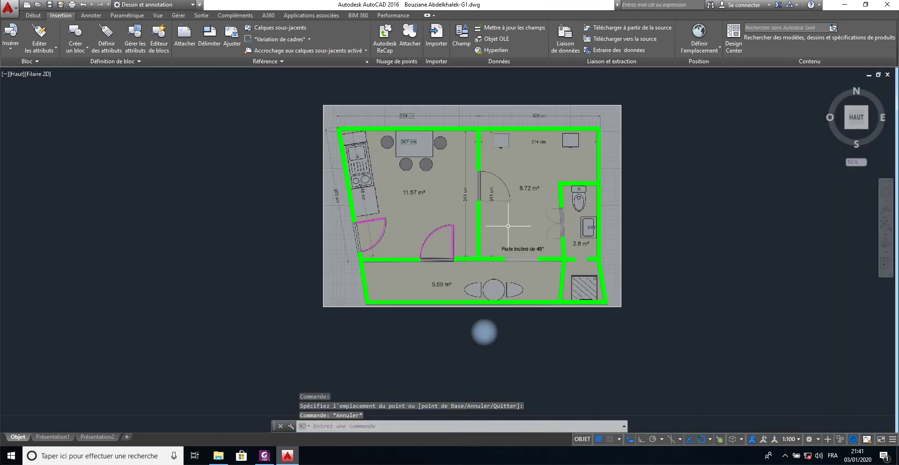
pyautogui.moveTo(508, 226); pyautogui.dragTo(446, 256, button='middle')
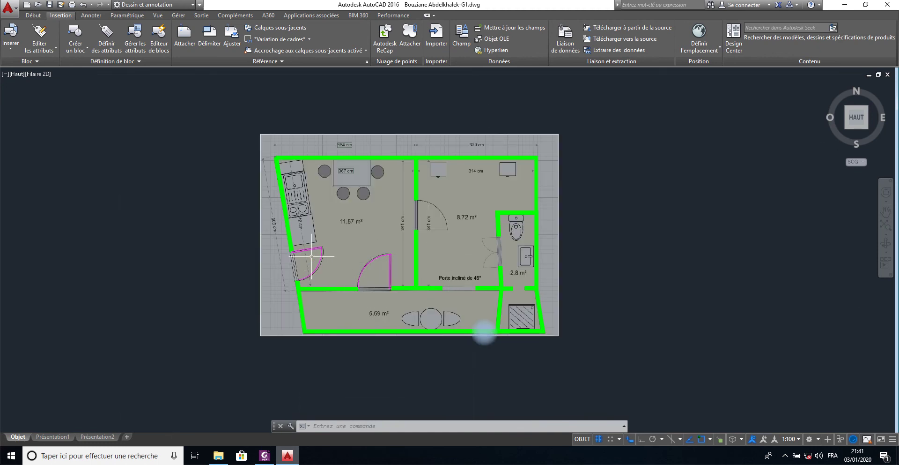
pyautogui.click(389, 271)
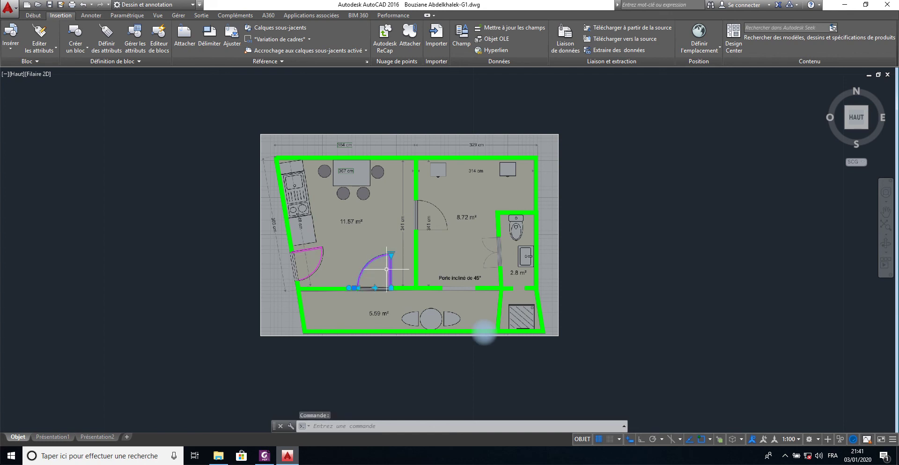
# - Insert a third Bloc-Porte door on the wall between the 11.57 m² and 8.72 m² rooms, opening at 90°
pyautogui.press('Escape')
pyautogui.press('Escape')
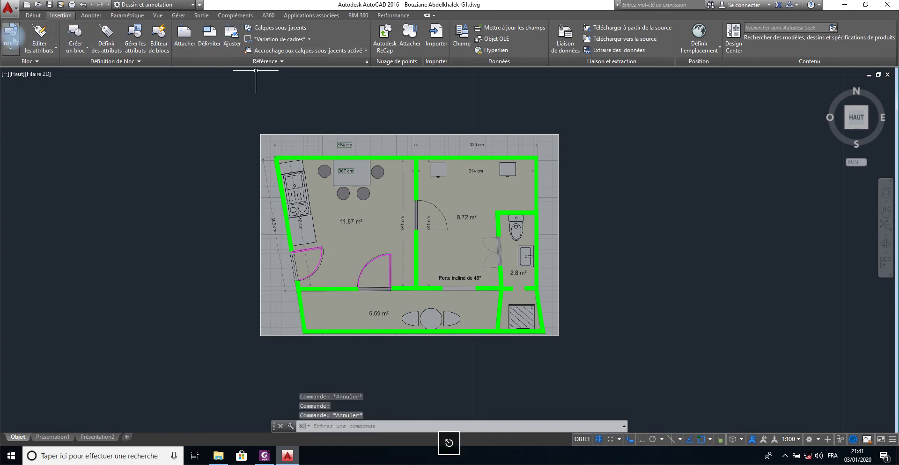
pyautogui.click(12, 35)
pyautogui.click(30, 71)
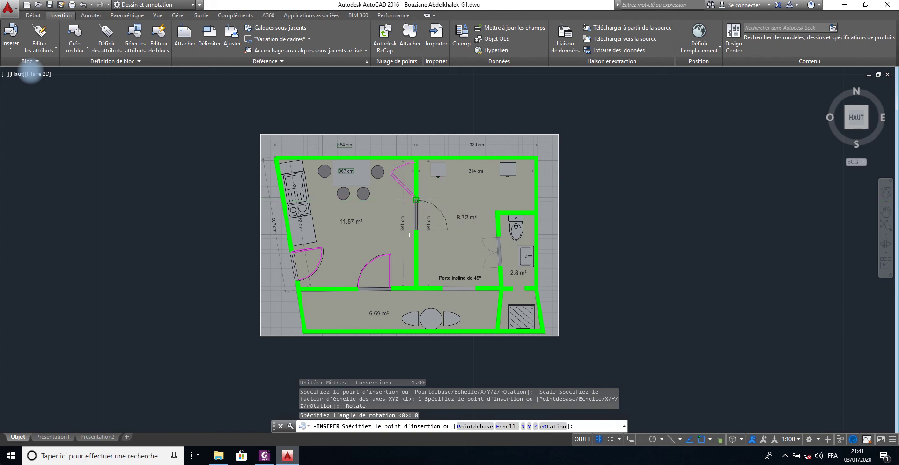
pyautogui.click(420, 198)
pyautogui.click(398, 168)
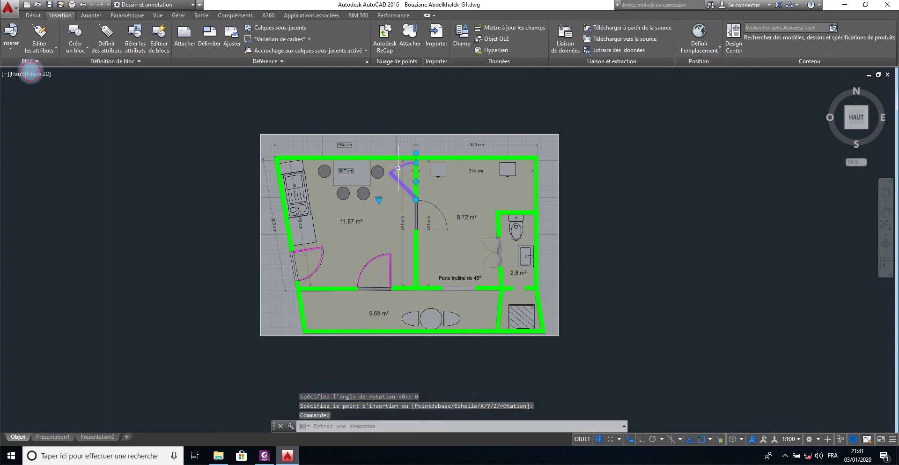
pyautogui.click(379, 201)
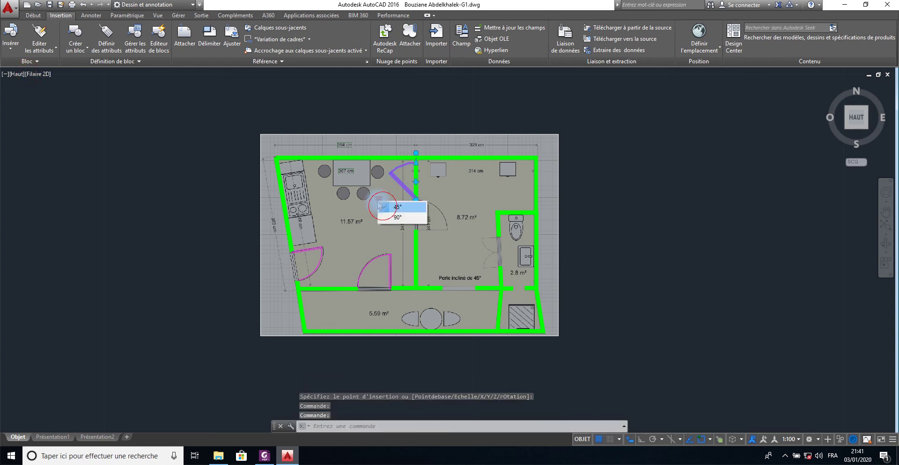
pyautogui.click(396, 217)
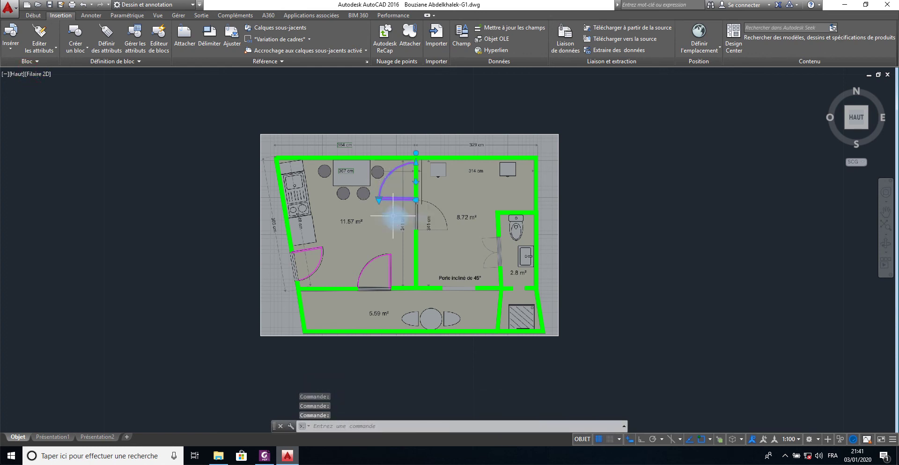
# - Rotate the door along the wall and snap its point to the opening's end, swinging into the 8.72 m² room
pyautogui.click(416, 153)
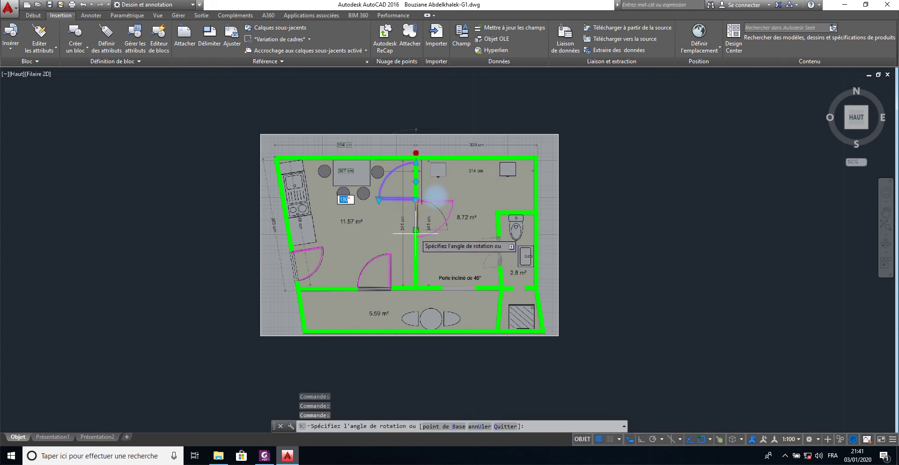
pyautogui.click(416, 233)
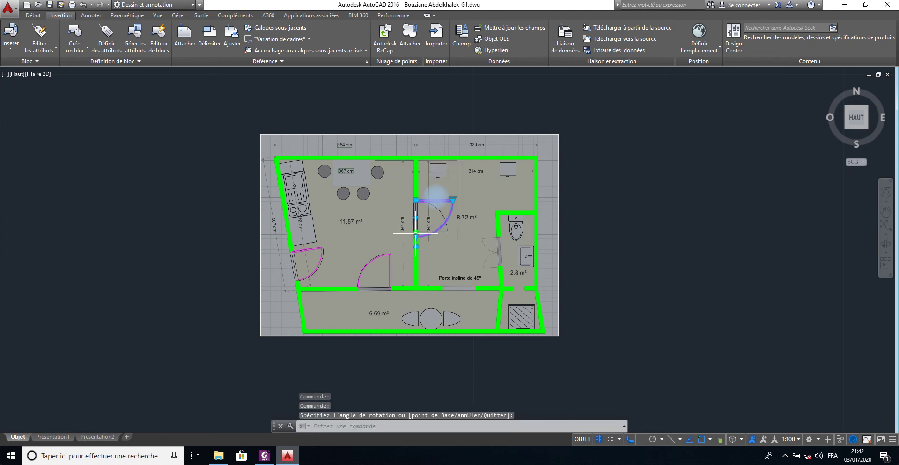
pyautogui.scroll(5, 416, 233)
pyautogui.scroll(3, 414, 253)
pyautogui.scroll(2, 411, 281)
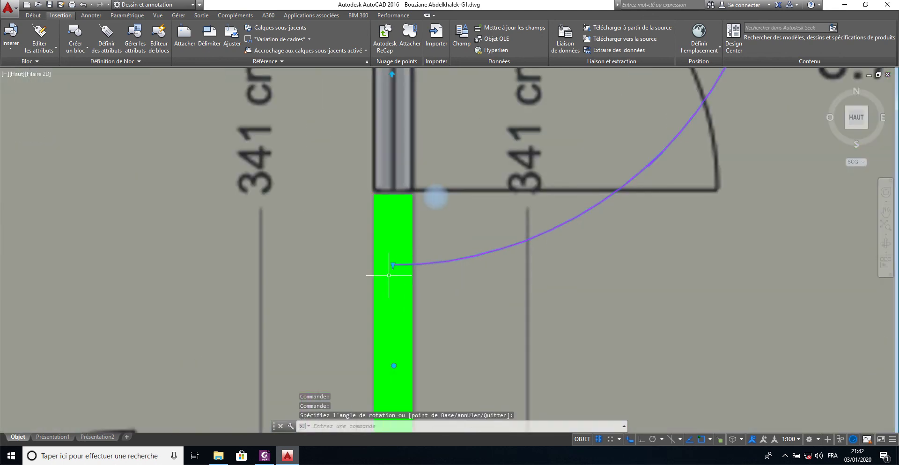
pyautogui.click(393, 265)
pyautogui.click(394, 265)
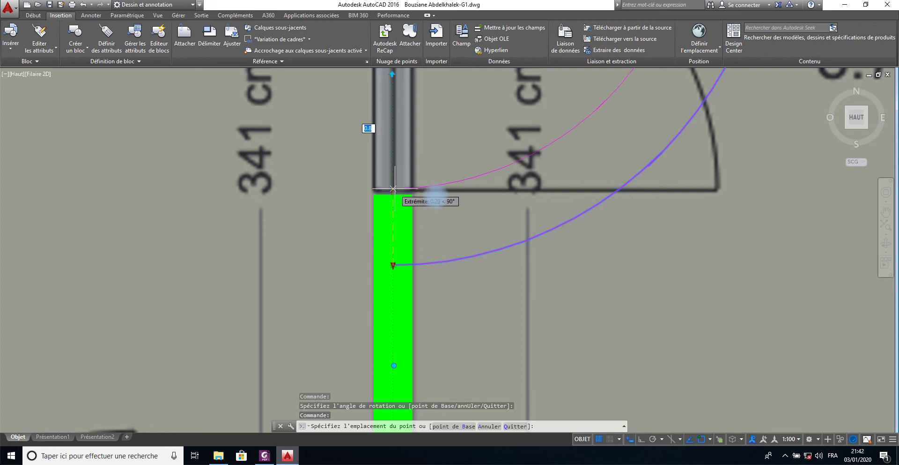
pyautogui.click(393, 189)
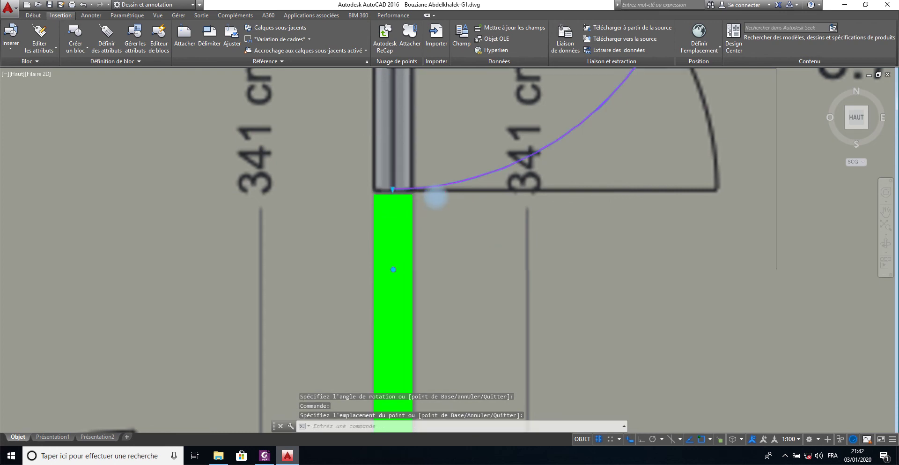
pyautogui.scroll(-5, 406, 249)
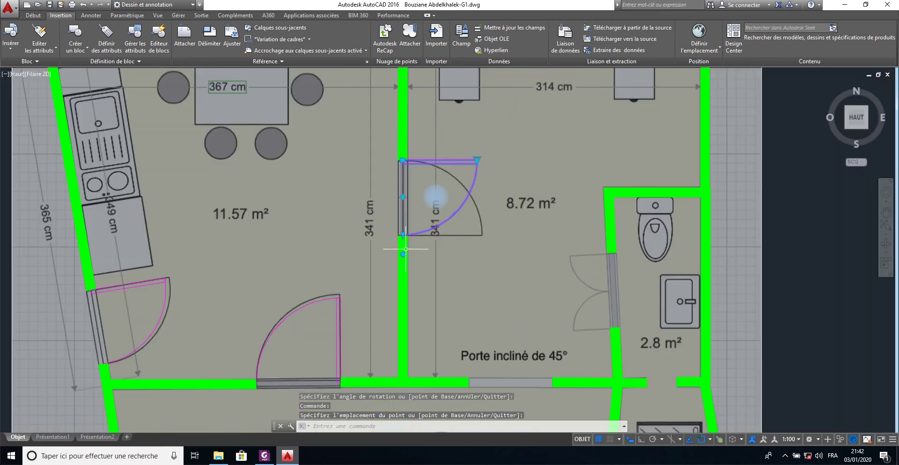
pyautogui.click(403, 197)
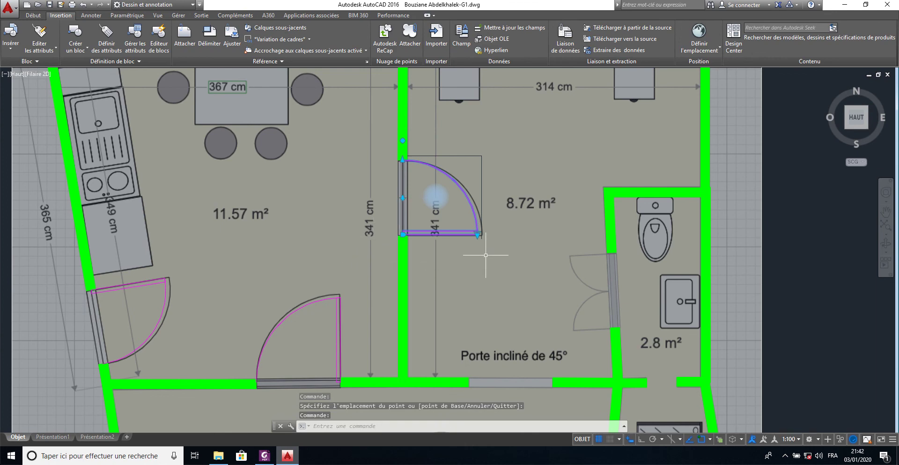
pyautogui.scroll(-3, 494, 255)
pyautogui.moveTo(490, 258); pyautogui.dragTo(328, 208, button='middle')
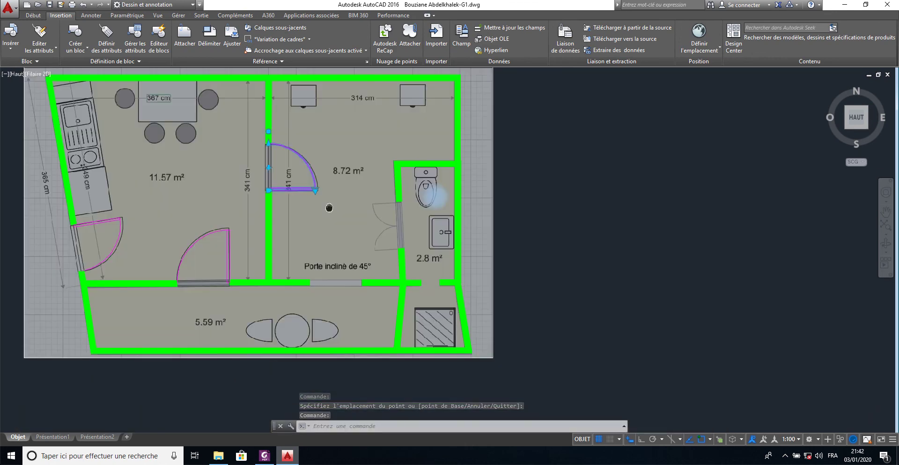
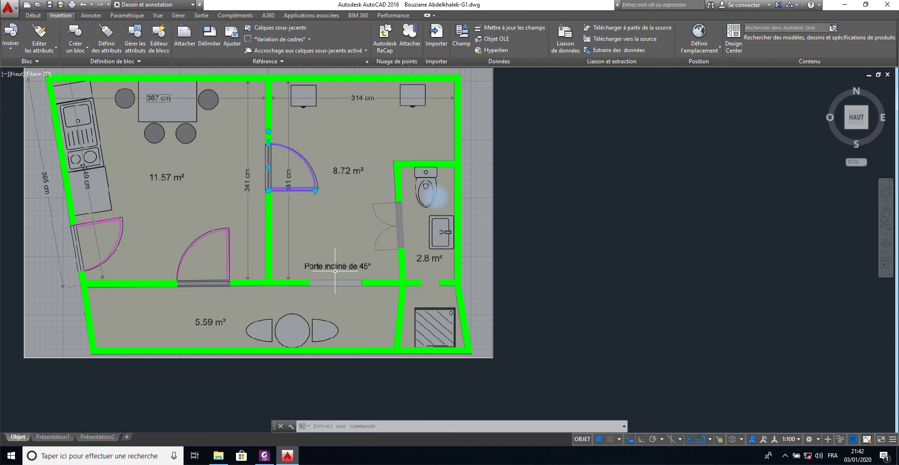
# - Undo the door rotation and insert a Bloc-Porte door into the opening below the 45° label
pyautogui.hotkey('ctrl', 'z')
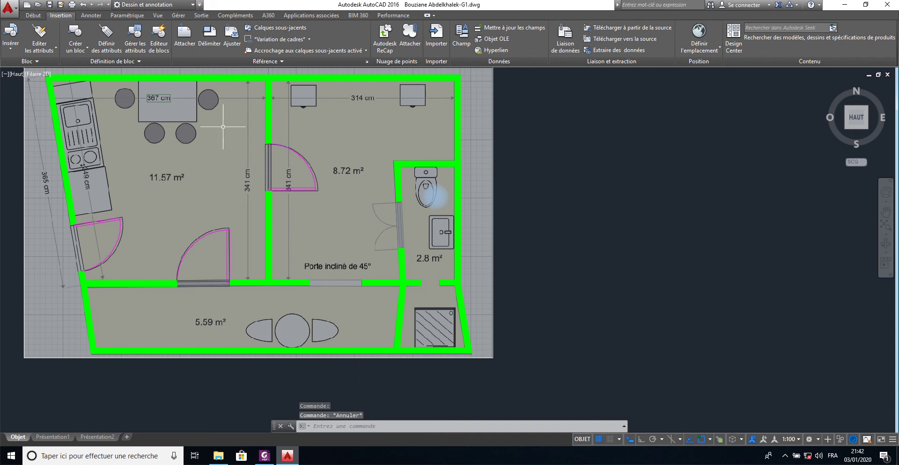
pyautogui.click(14, 38)
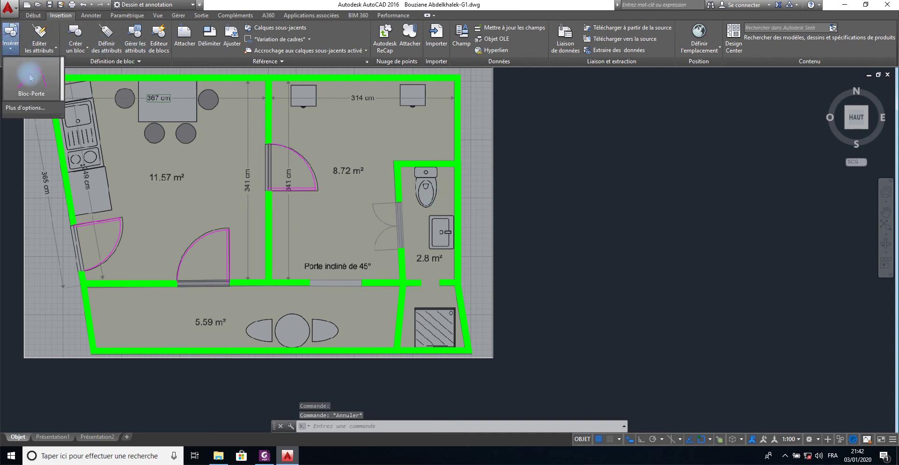
pyautogui.moveTo(33, 82); pyautogui.dragTo(175, 161)
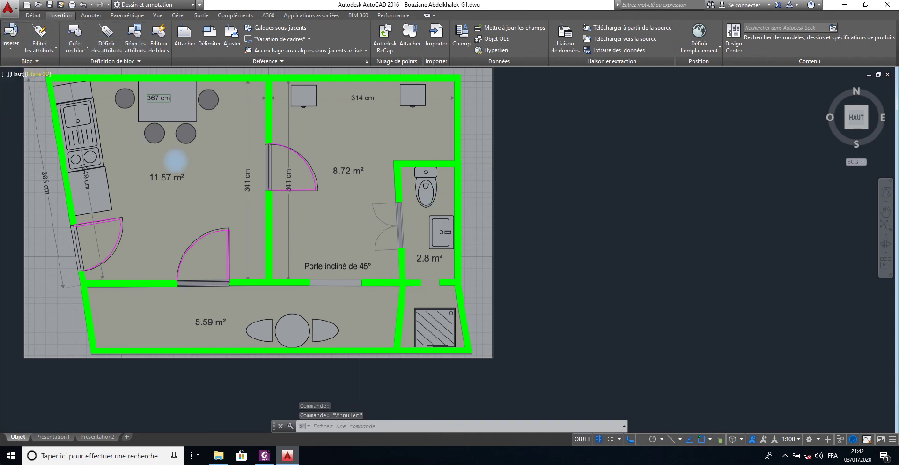
pyautogui.click(313, 283)
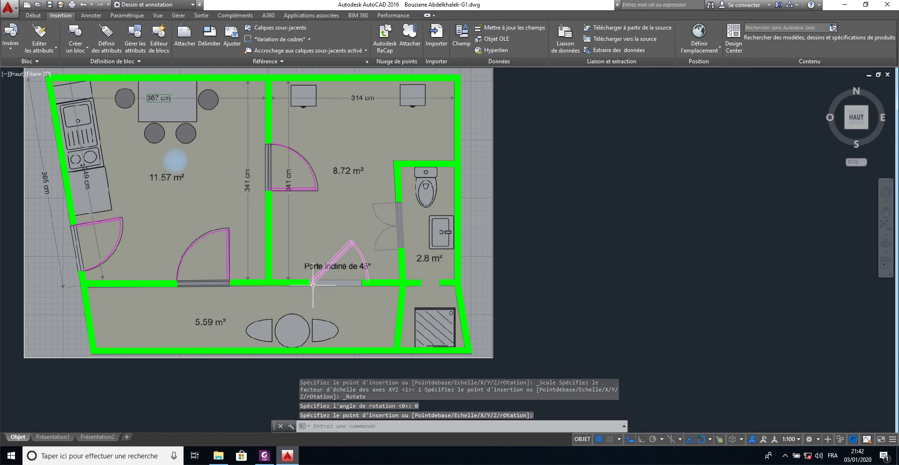
pyautogui.click(368, 282)
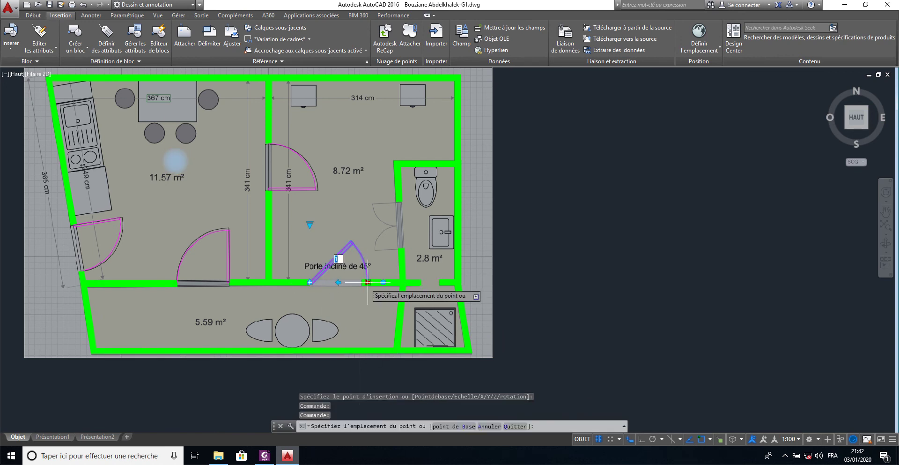
pyautogui.click(368, 282)
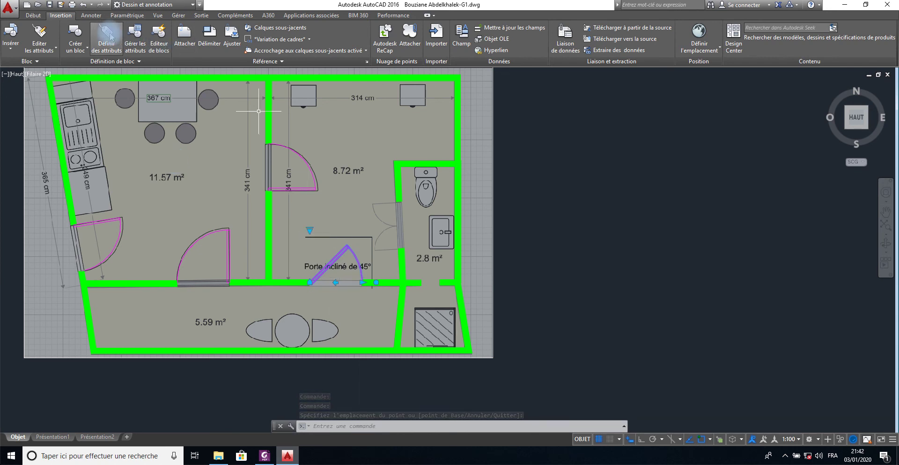
# - Insert another Bloc-Porte door beside the bathroom wall
pyautogui.press('Escape')
pyautogui.click(14, 41)
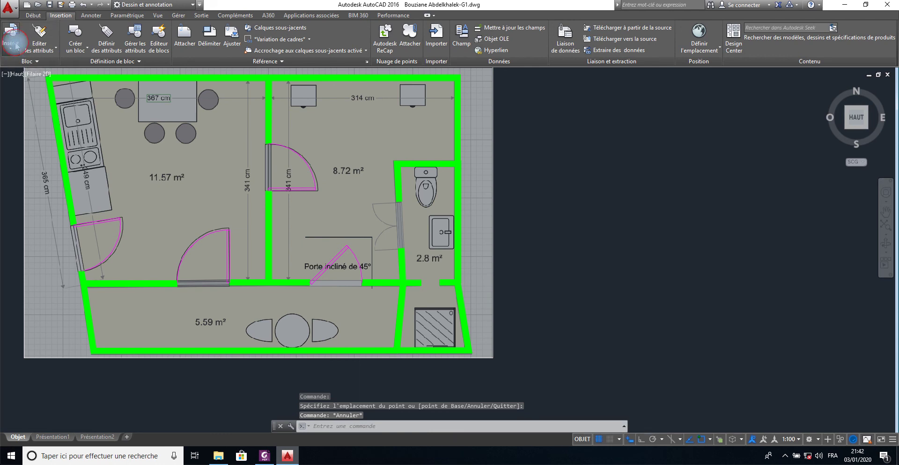
pyautogui.click(27, 75)
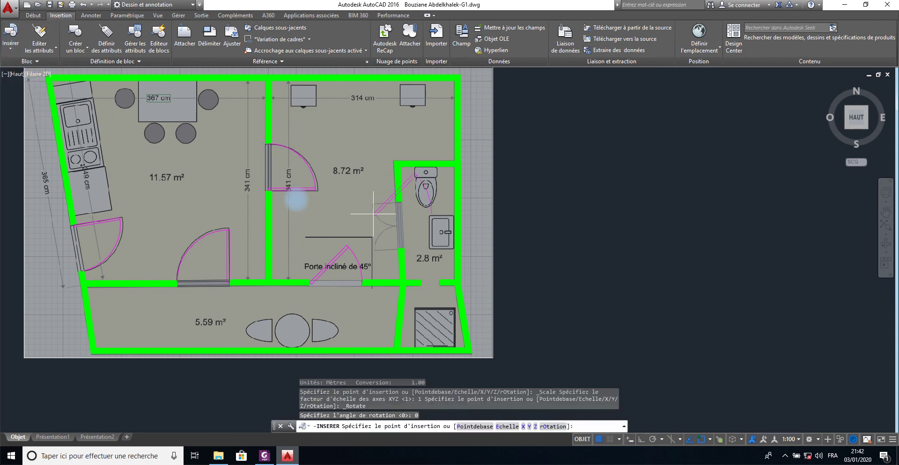
pyautogui.click(398, 202)
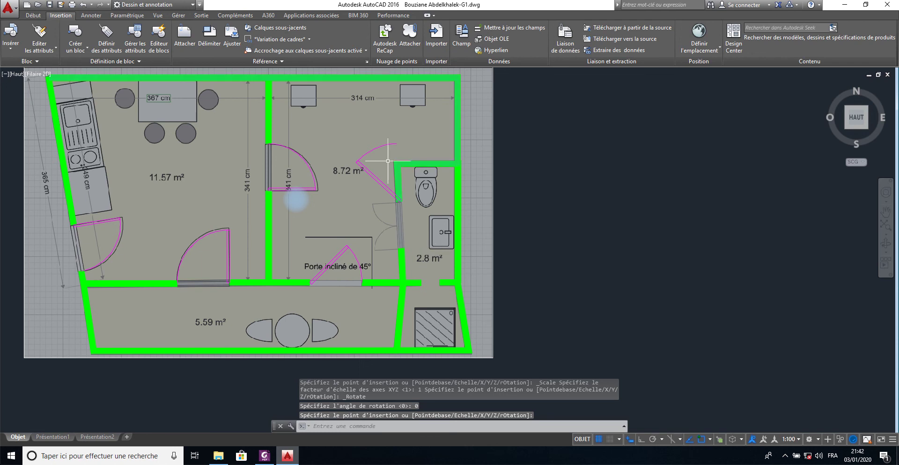
# - Set the new door's opening angle to 90° and flip it to swing downward
pyautogui.click(375, 149)
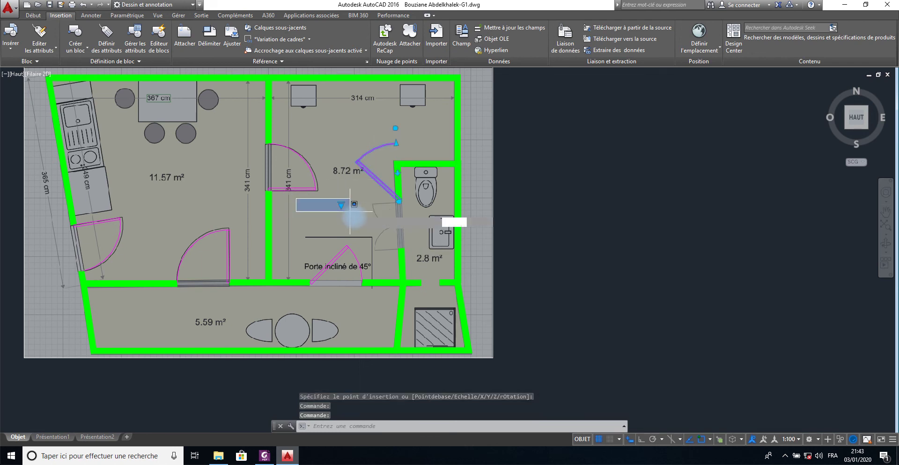
pyautogui.click(341, 204)
pyautogui.click(341, 204)
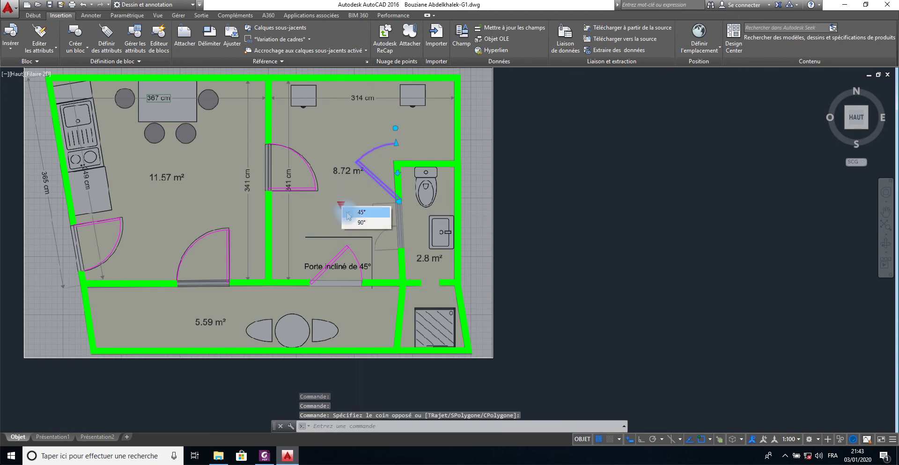
pyautogui.click(365, 214)
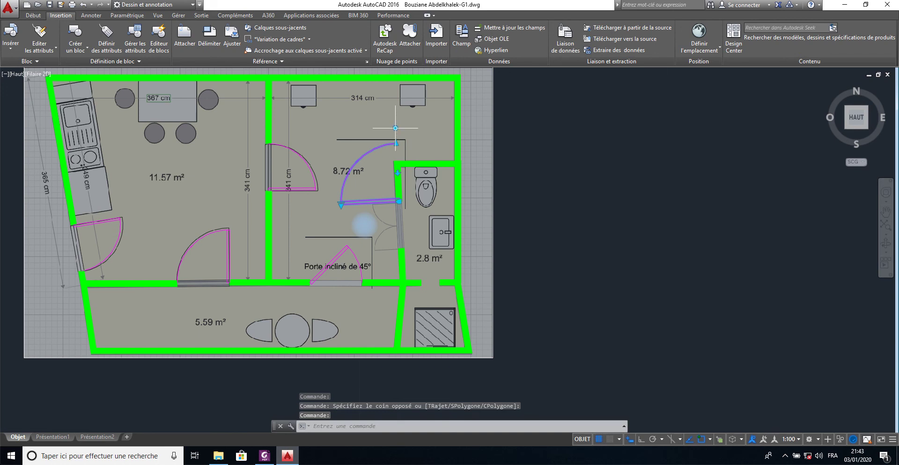
pyautogui.click(398, 174)
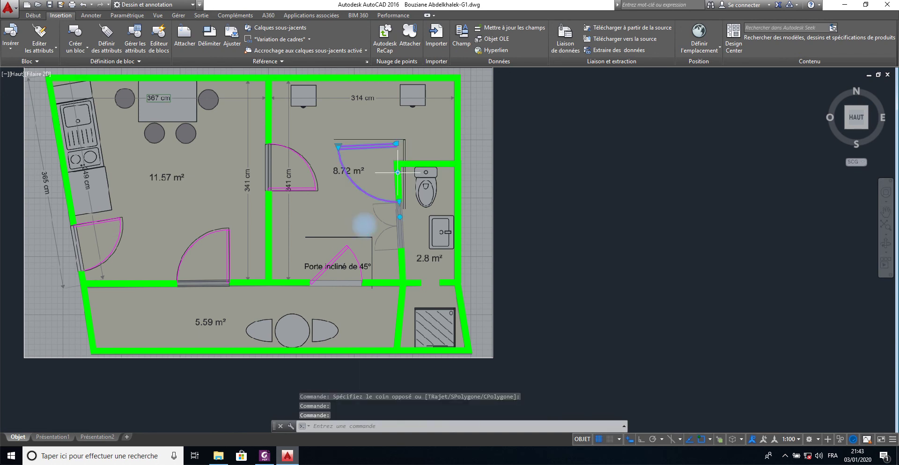
# - Move the door into the bathroom doorway and shrink its width to fit the opening
pyautogui.click(397, 143)
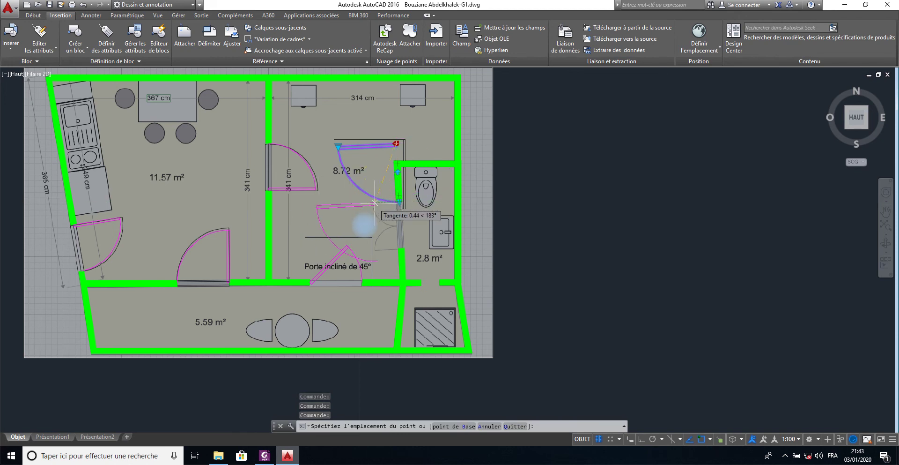
pyautogui.click(398, 202)
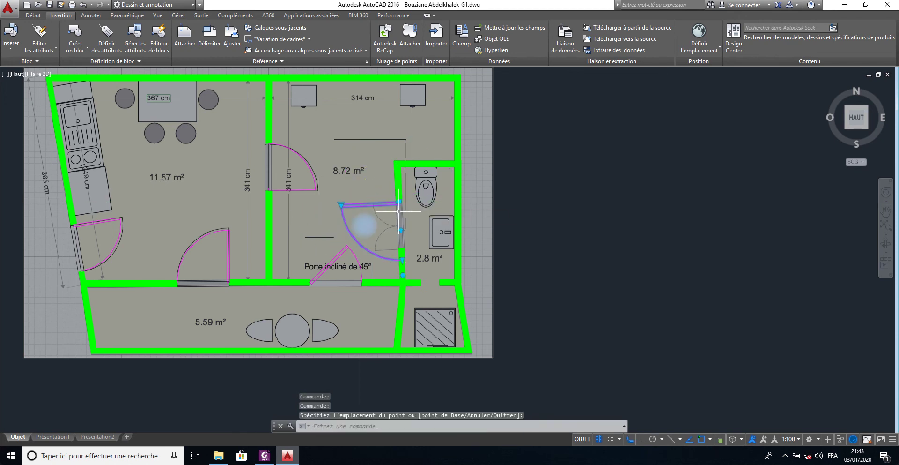
pyautogui.click(402, 259)
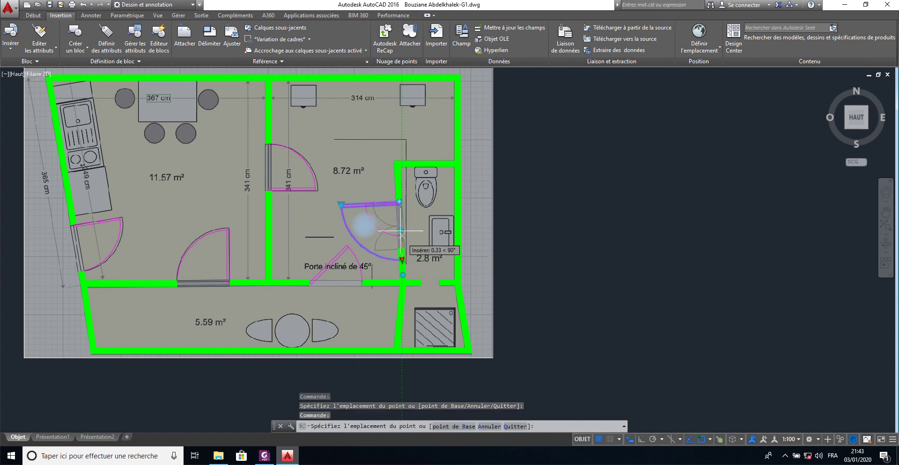
pyautogui.scroll(3, 401, 230)
pyautogui.scroll(5, 400, 230)
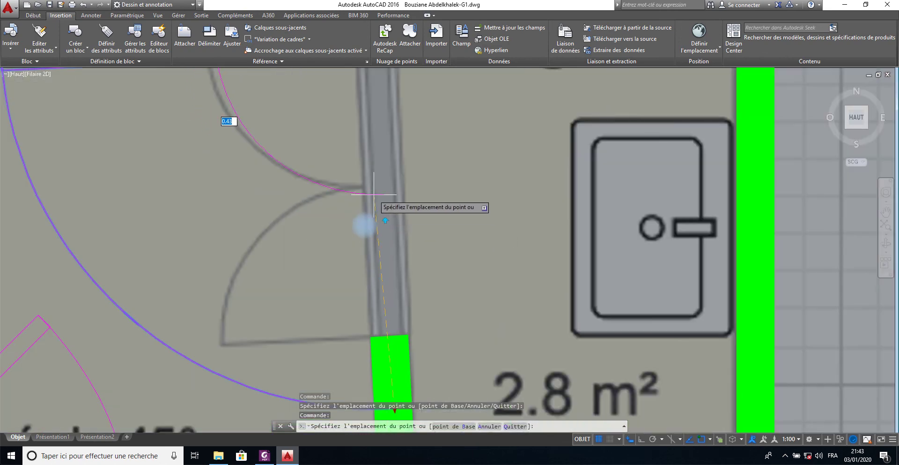
pyautogui.scroll(-5, 375, 200)
pyautogui.scroll(5, 374, 200)
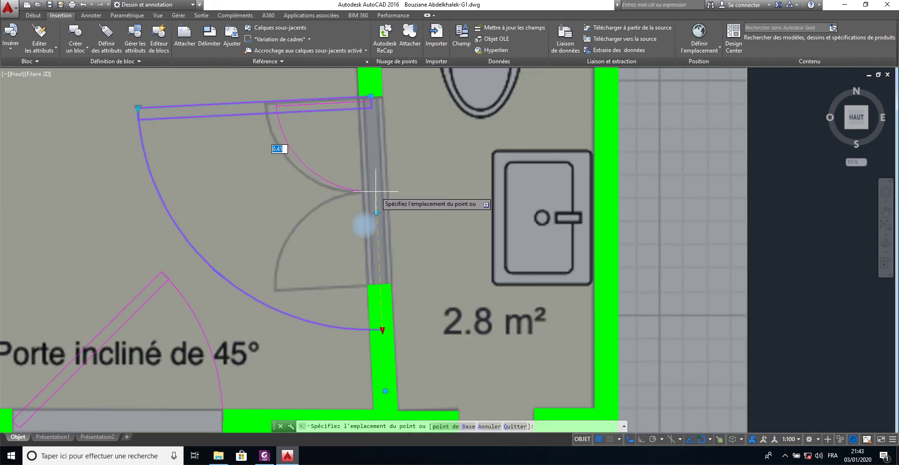
pyautogui.click(375, 191)
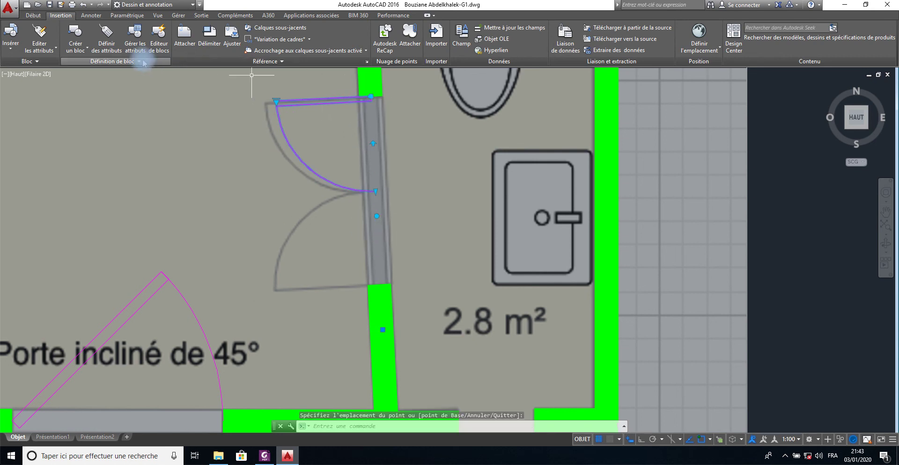
# - Insert a Bloc-Porte door into the bathroom wall opening and select it
pyautogui.click(12, 39)
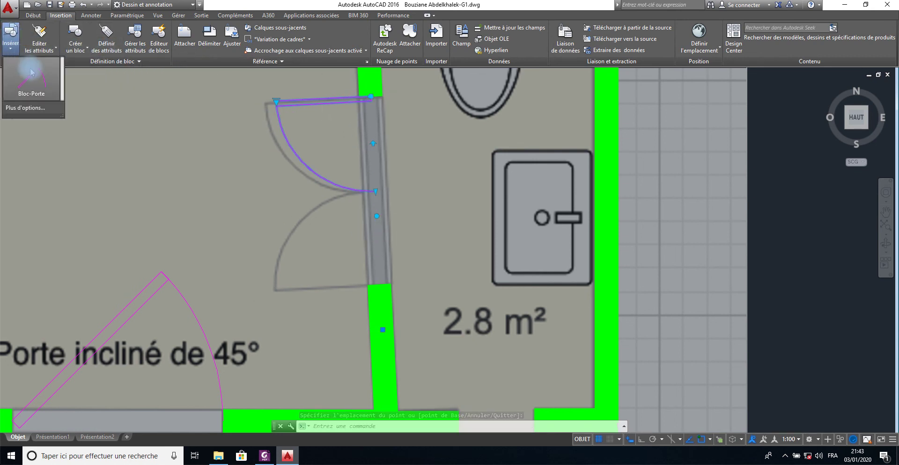
pyautogui.click(29, 88)
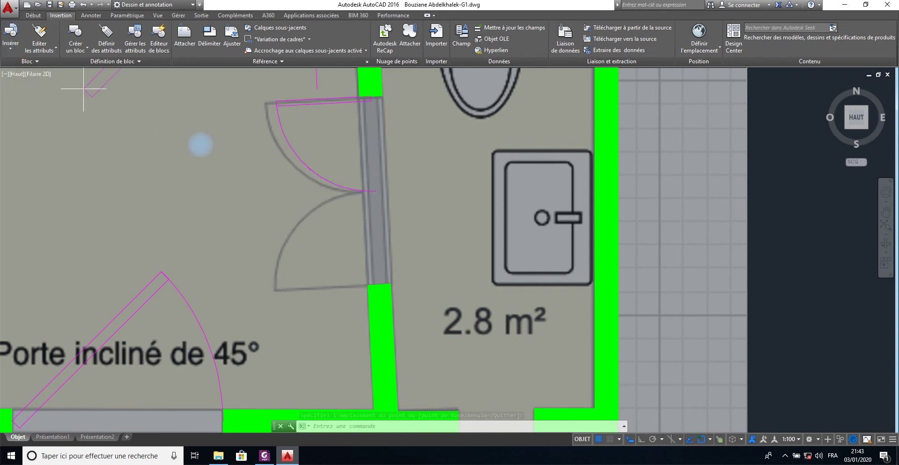
pyautogui.click(378, 284)
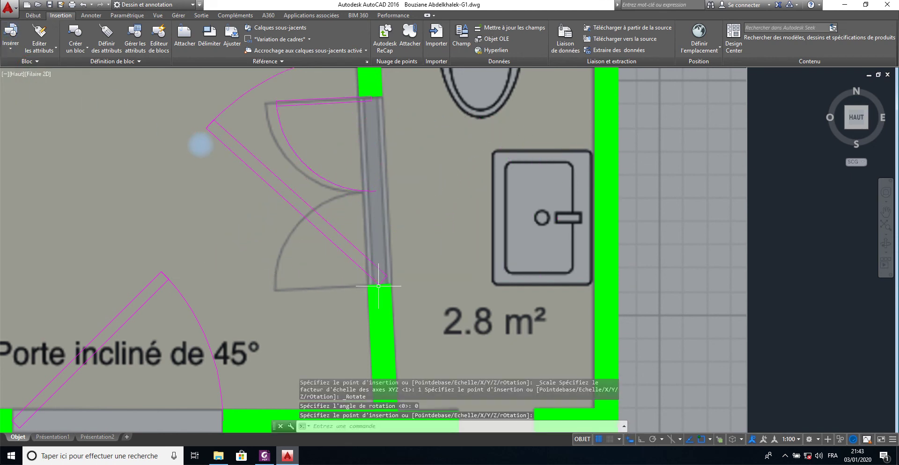
pyautogui.scroll(-6, 230, 160)
pyautogui.scroll(2, 244, 166)
pyautogui.click(243, 165)
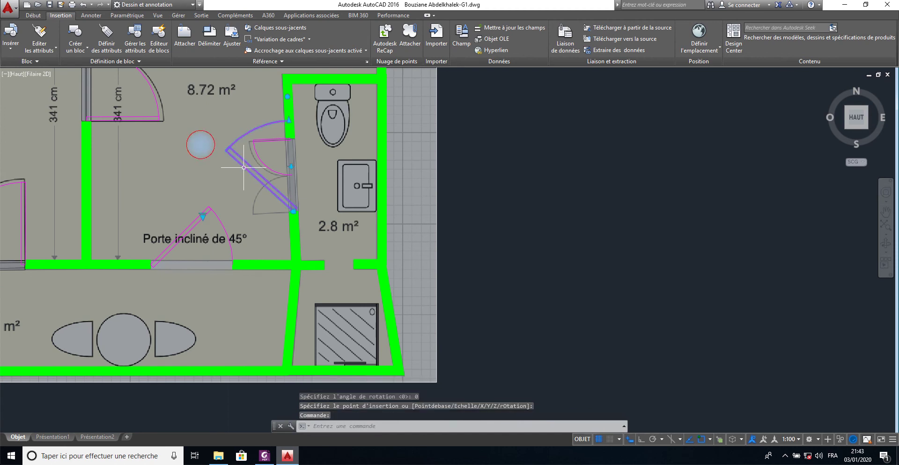
pyautogui.click(204, 216)
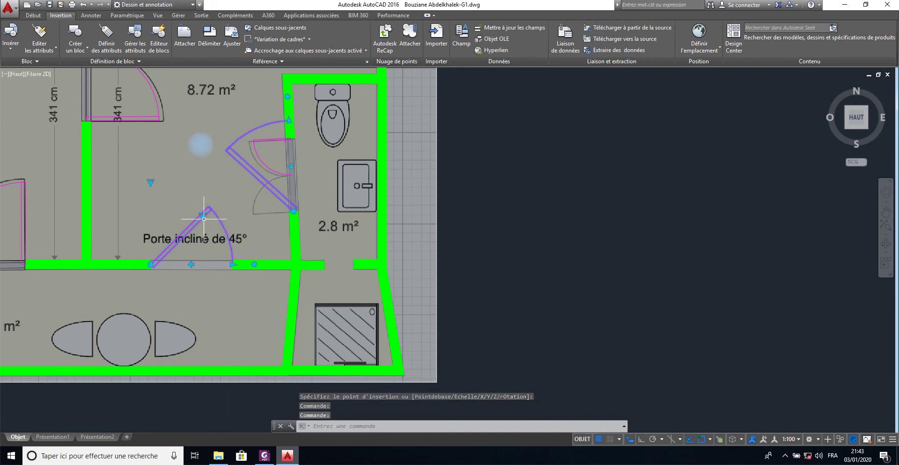
pyautogui.press('Escape')
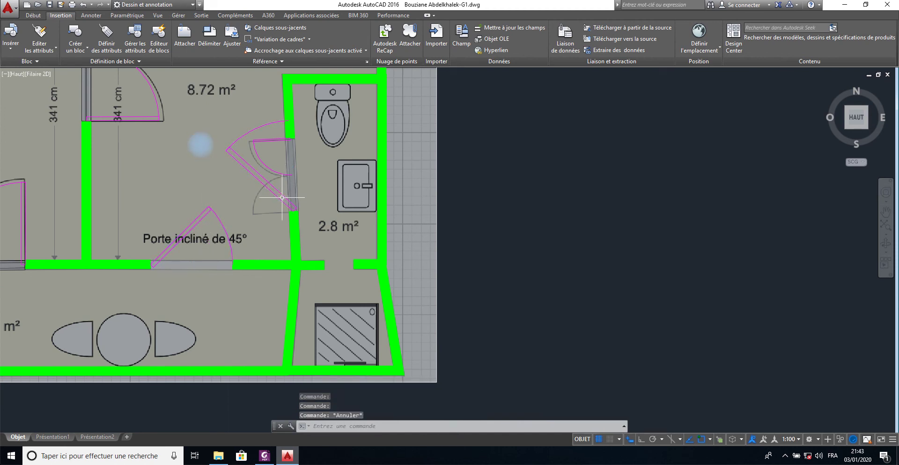
pyautogui.click(286, 186)
# - Switch the bathroom door to 90° and stretch its width to the wall opening
pyautogui.click(203, 216)
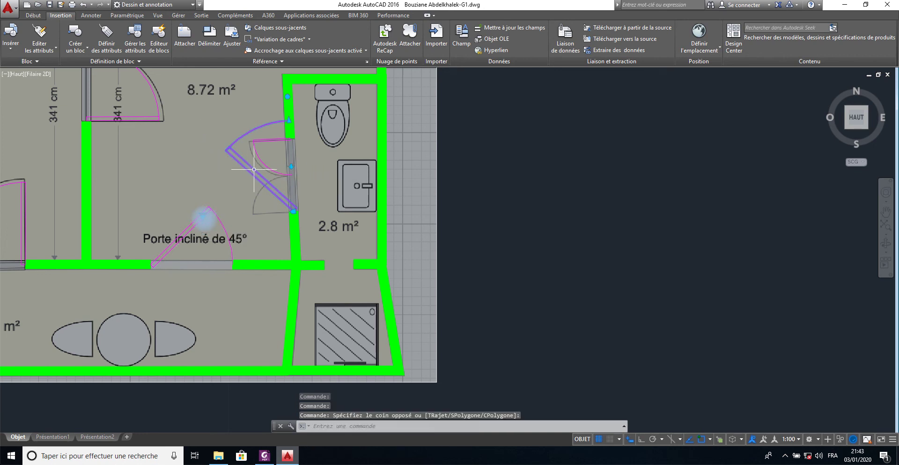
pyautogui.click(203, 216)
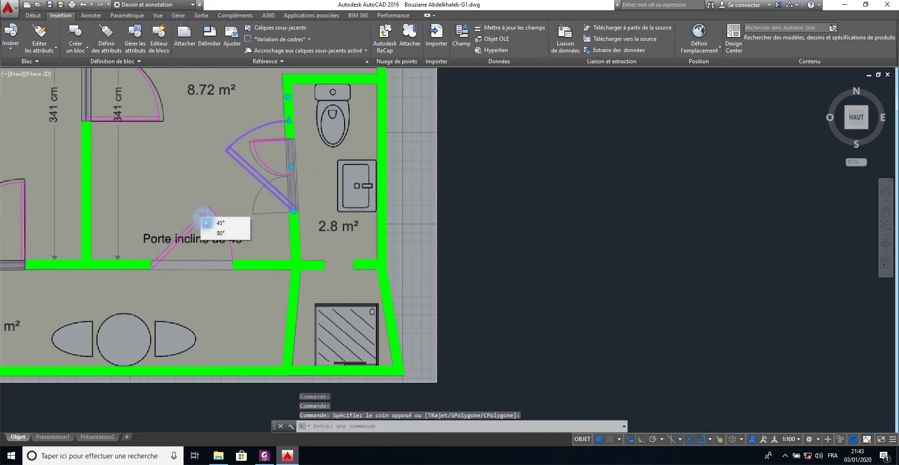
pyautogui.click(220, 232)
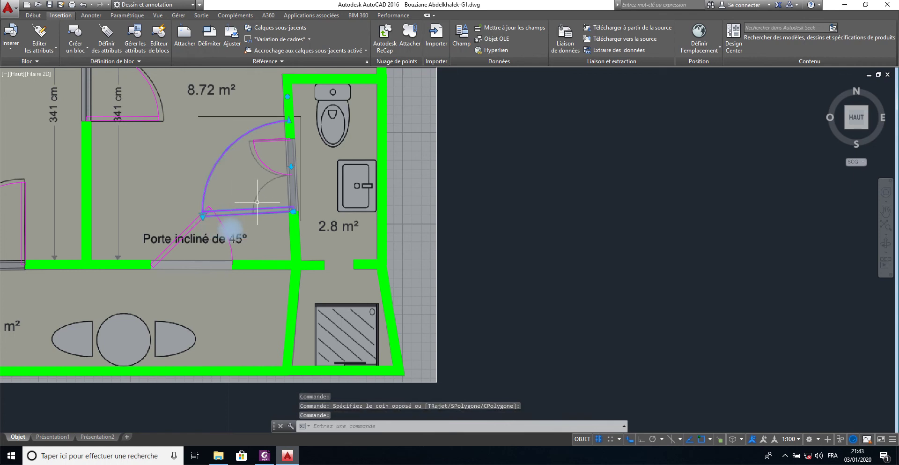
pyautogui.click(289, 120)
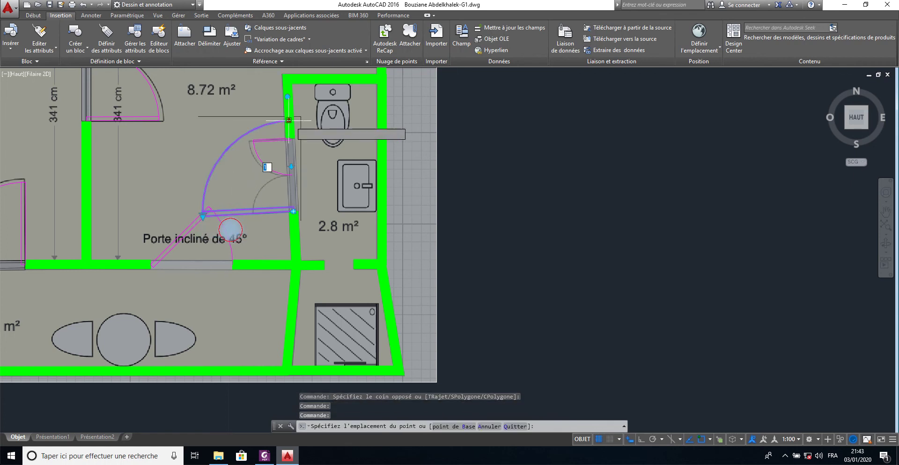
pyautogui.click(289, 162)
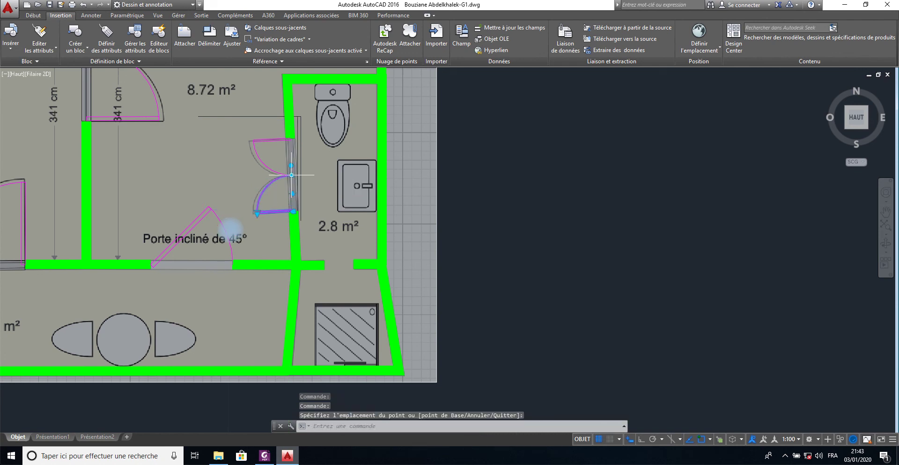
pyautogui.press('Escape')
# - Centre the plan and open Layer Properties listing layers 0, Dessin, Image and Poprte
pyautogui.scroll(-4, 445, 232)
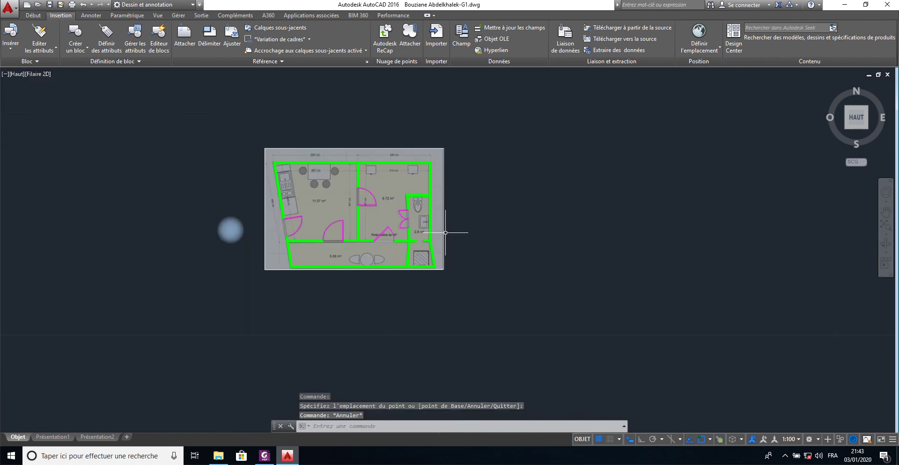
pyautogui.scroll(2, 446, 232)
pyautogui.scroll(-2, 446, 232)
pyautogui.moveTo(445, 232)
pyautogui.mouseDown(button='middle')
pyautogui.moveTo(452, 244)
pyautogui.moveTo(613, 253)
pyautogui.moveTo(583, 261)
pyautogui.moveTo(657, 258)
pyautogui.moveTo(610, 266)
pyautogui.moveTo(614, 237)
pyautogui.moveTo(584, 231)
pyautogui.moveTo(551, 232)
pyautogui.moveTo(508, 254)
pyautogui.moveTo(532, 247)
pyautogui.mouseUp(button='middle')
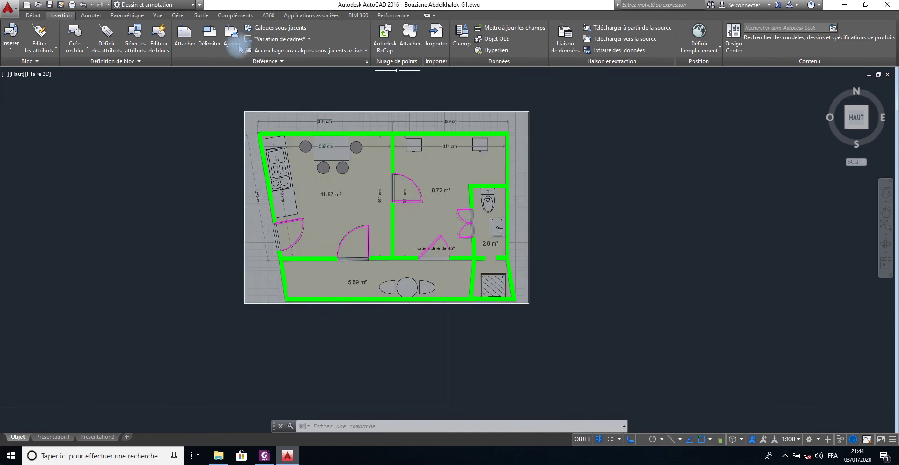
pyautogui.click(33, 15)
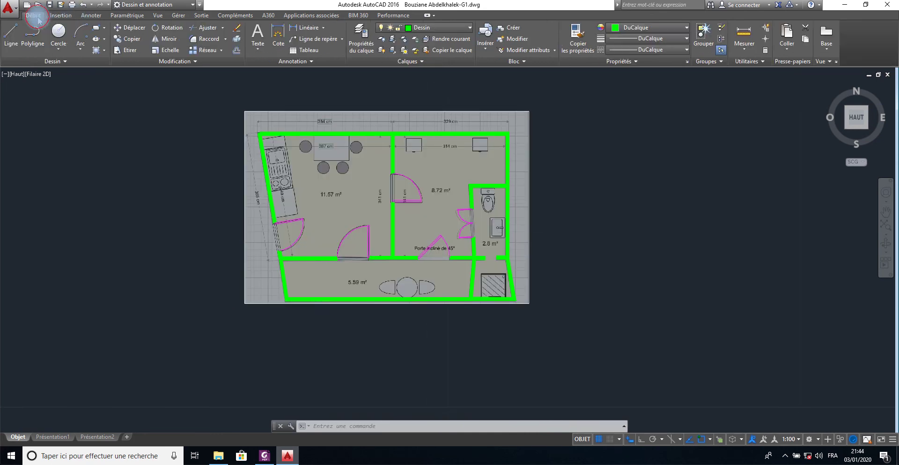
pyautogui.click(361, 36)
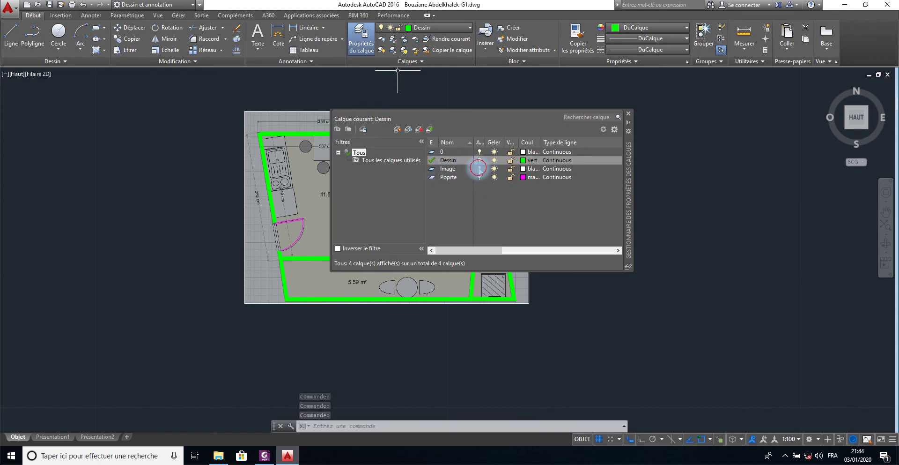
# - Turn off the Image layer, close the layer manager, and recentre the finished plan
pyautogui.click(479, 169)
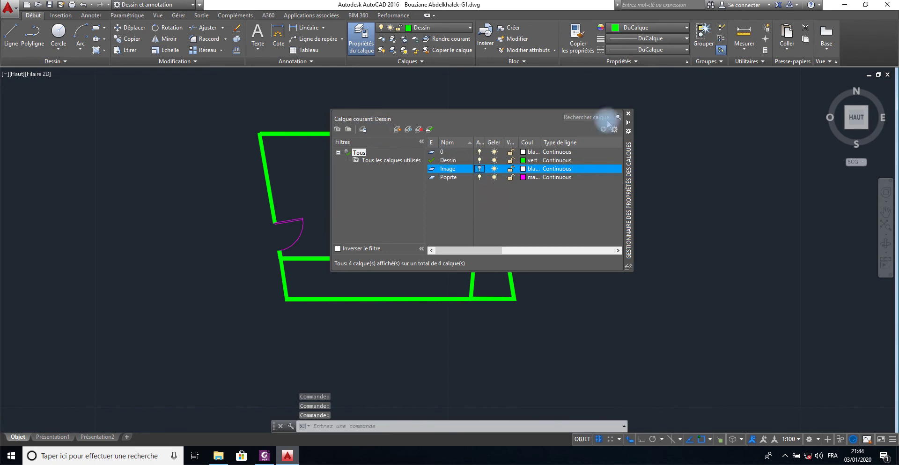
pyautogui.click(628, 114)
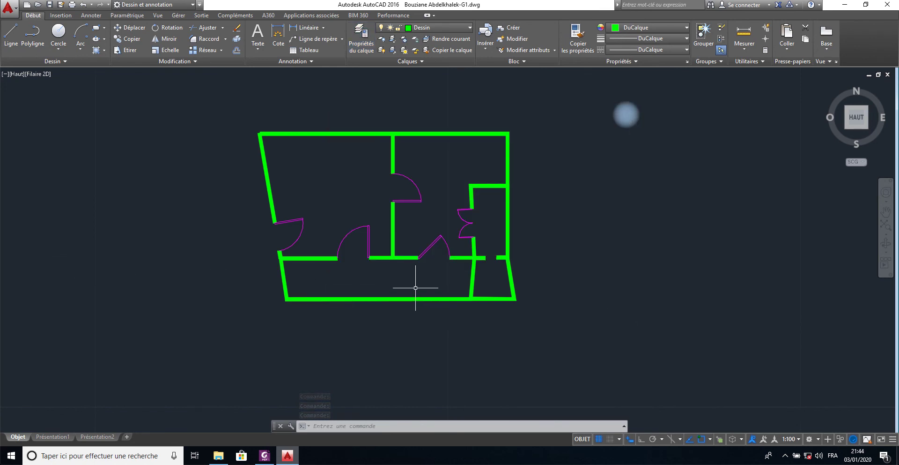
pyautogui.scroll(-2, 197, 252)
pyautogui.scroll(2, 197, 252)
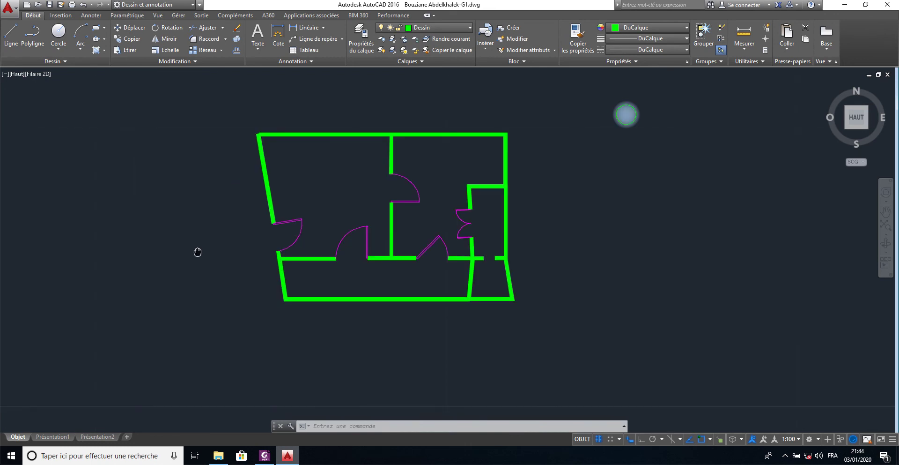
pyautogui.moveTo(197, 251)
pyautogui.mouseDown(button='middle')
pyautogui.moveTo(261, 241)
pyautogui.moveTo(224, 258)
pyautogui.mouseUp(button='middle')
pyautogui.scroll(2, 261, 241)
pyautogui.scroll(-2, 261, 241)
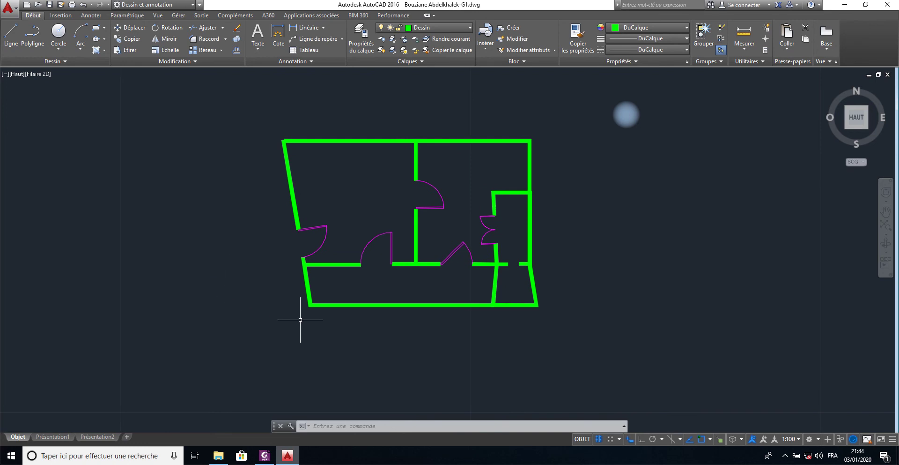